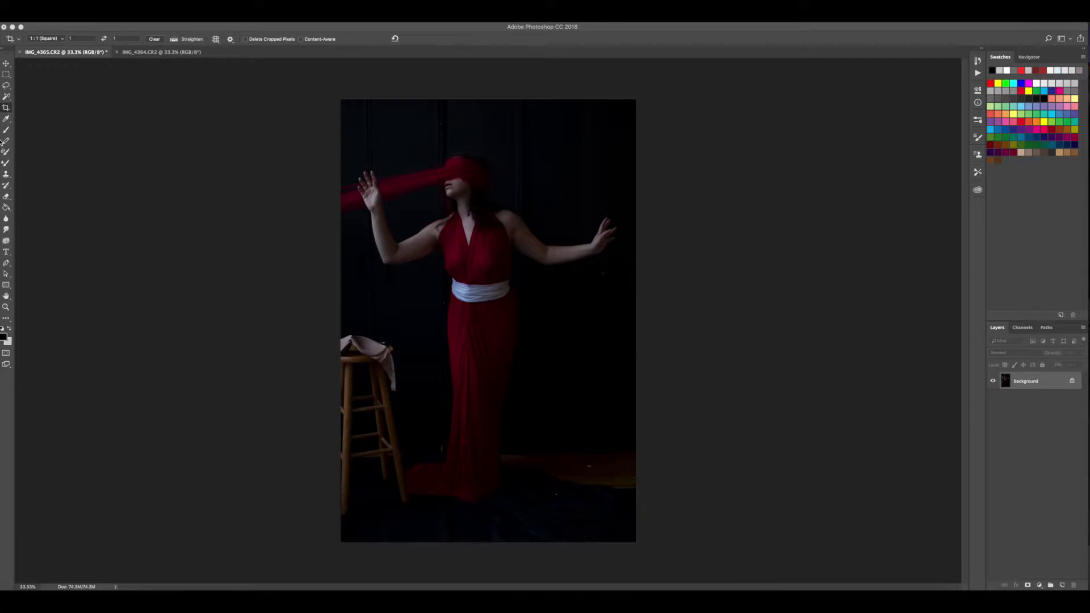
Step: Try widening the canvas to 20.8 inches with the extra space added only on the photo's left side, then undo it
left_click(73, 71)
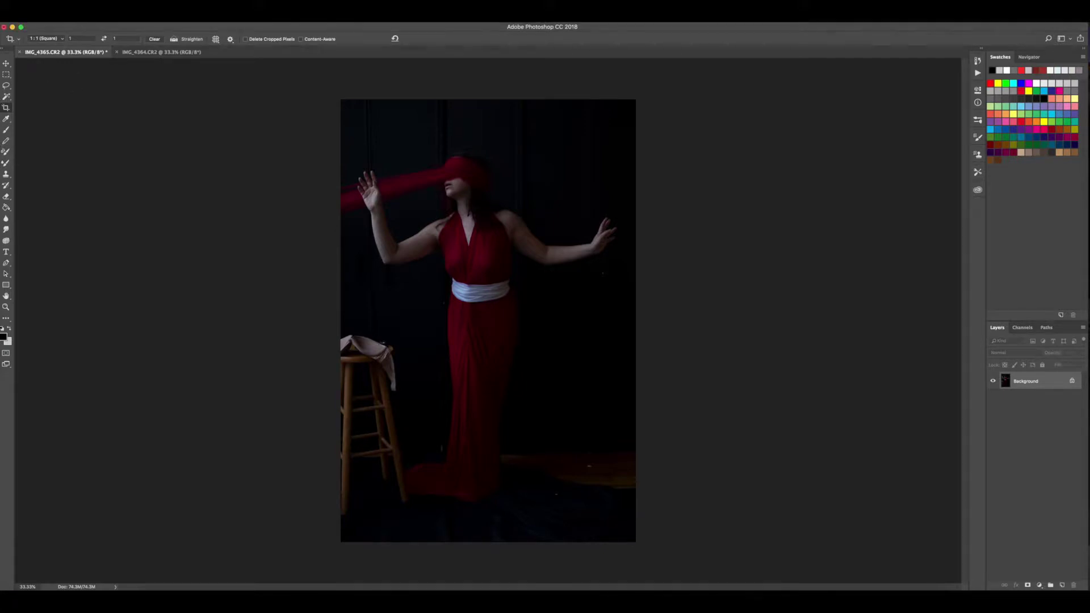
left_click(113, 16)
left_click(128, 85)
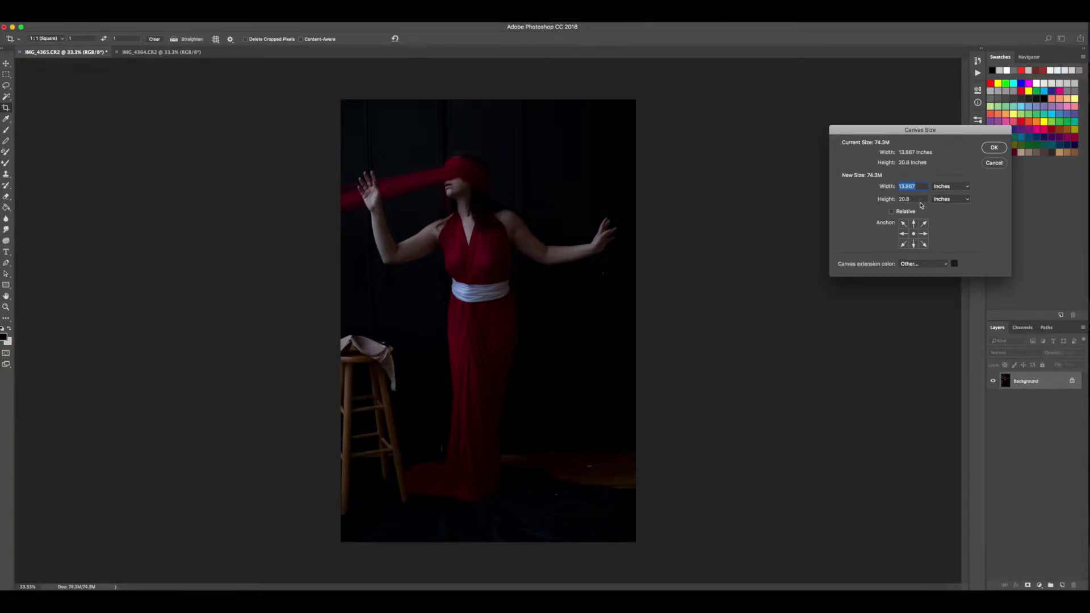
type("20.8")
left_click(924, 233)
left_click(994, 147)
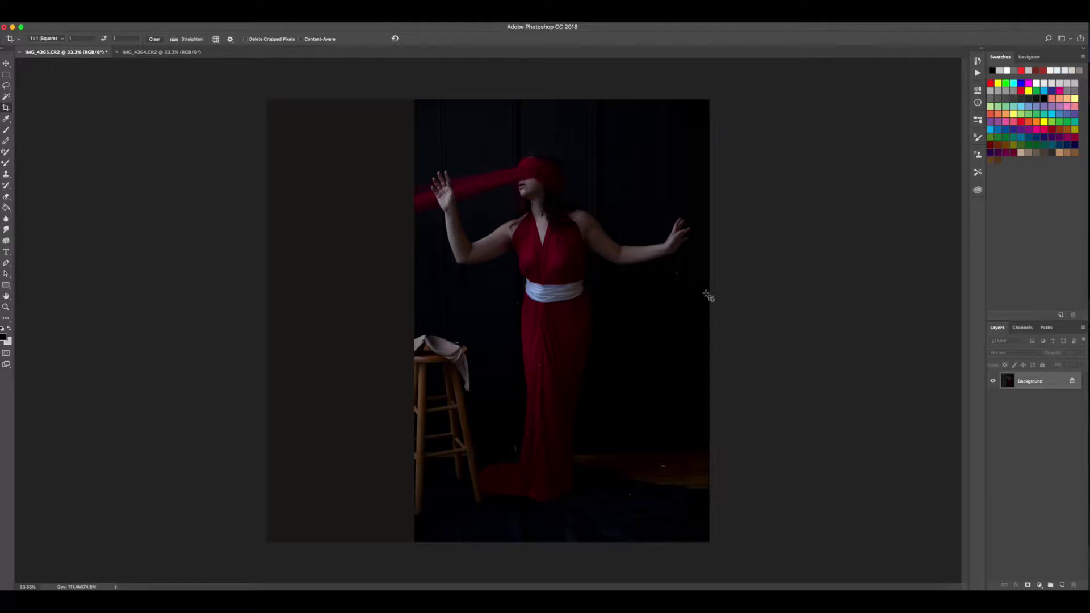
key("super+z")
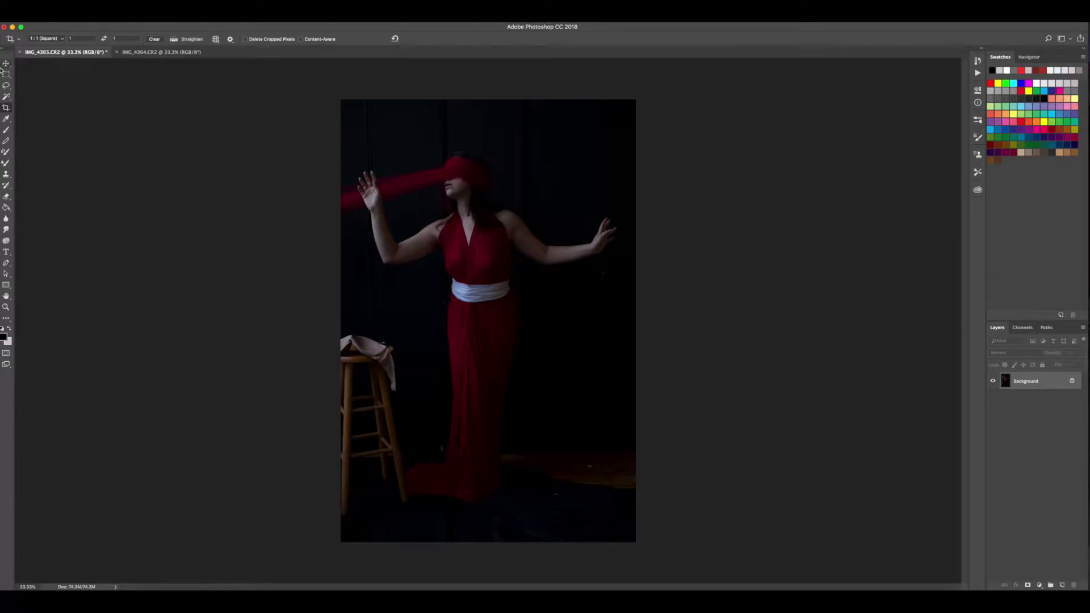
Step: Expand a 1:1 crop frame beyond the photo until it spans the full image height with empty space on both sides
left_click(6, 108)
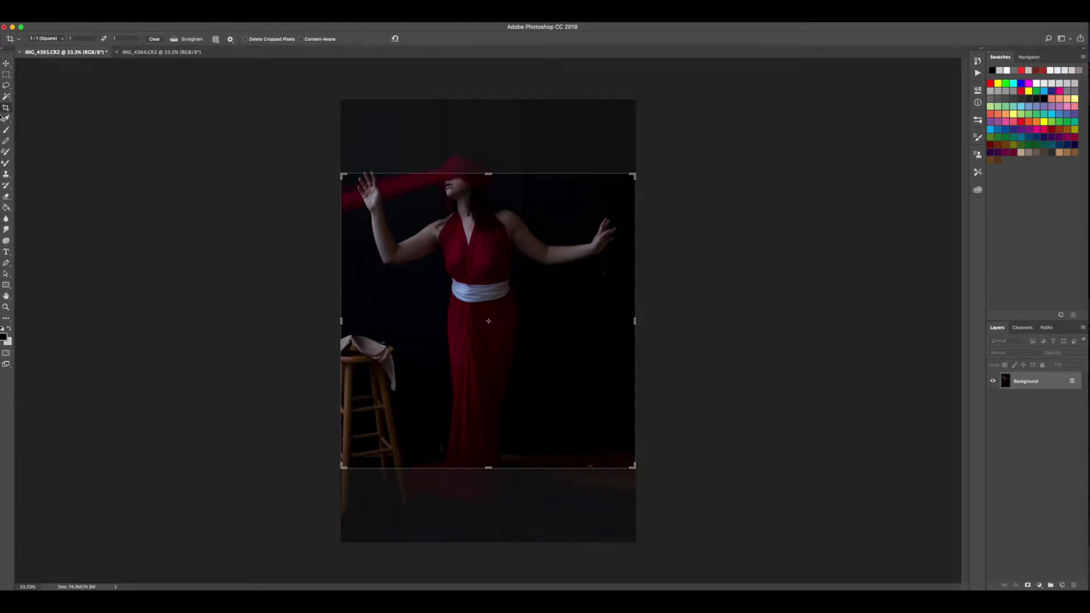
left_click(63, 39)
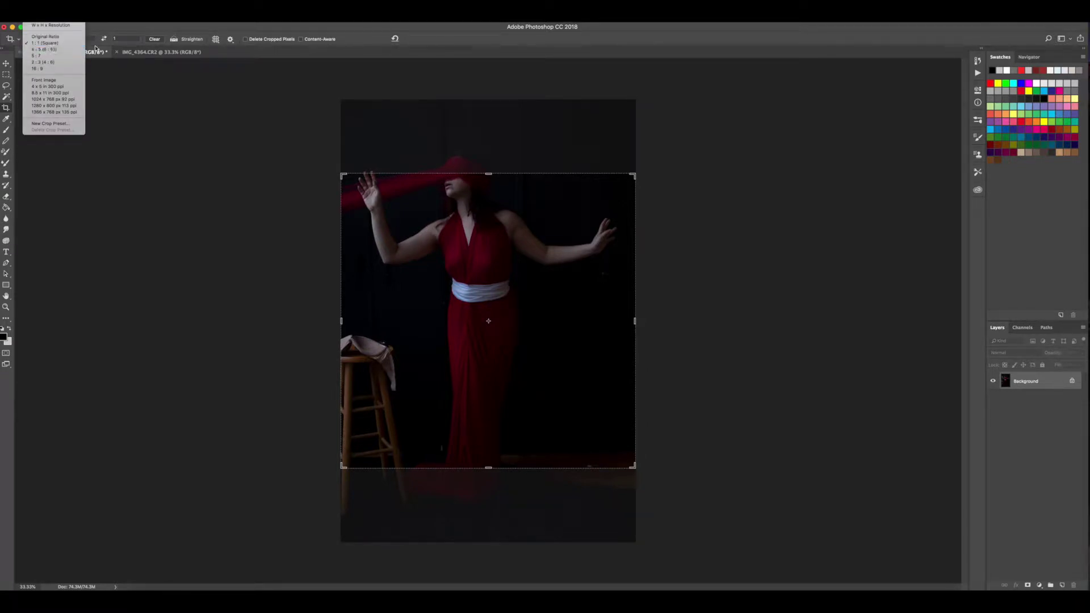
left_click(275, 184)
left_click_drag(343, 176, 304, 124)
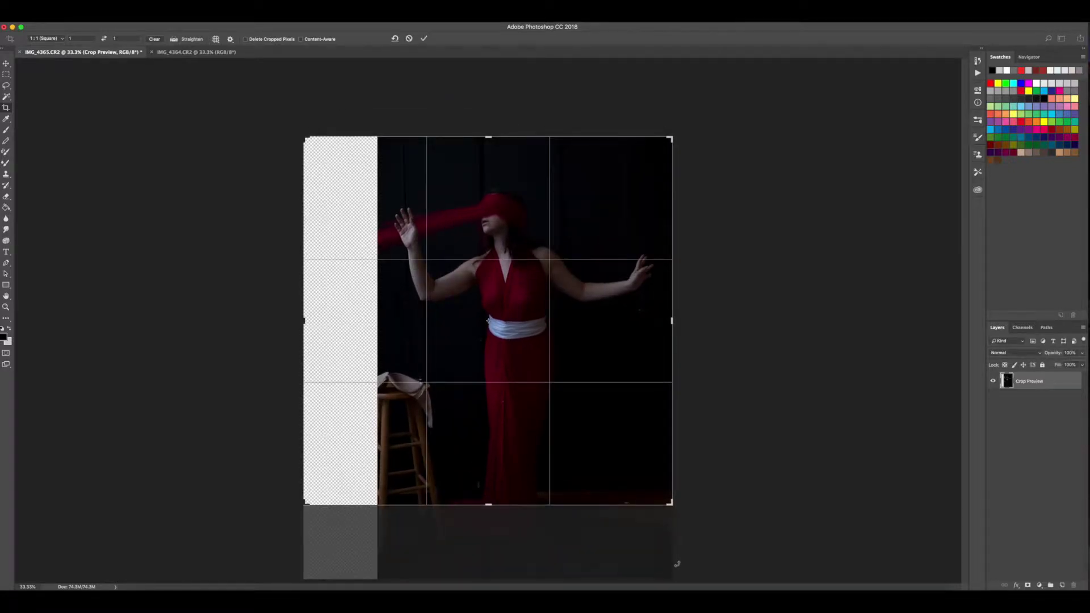
left_click_drag(670, 502, 708, 541)
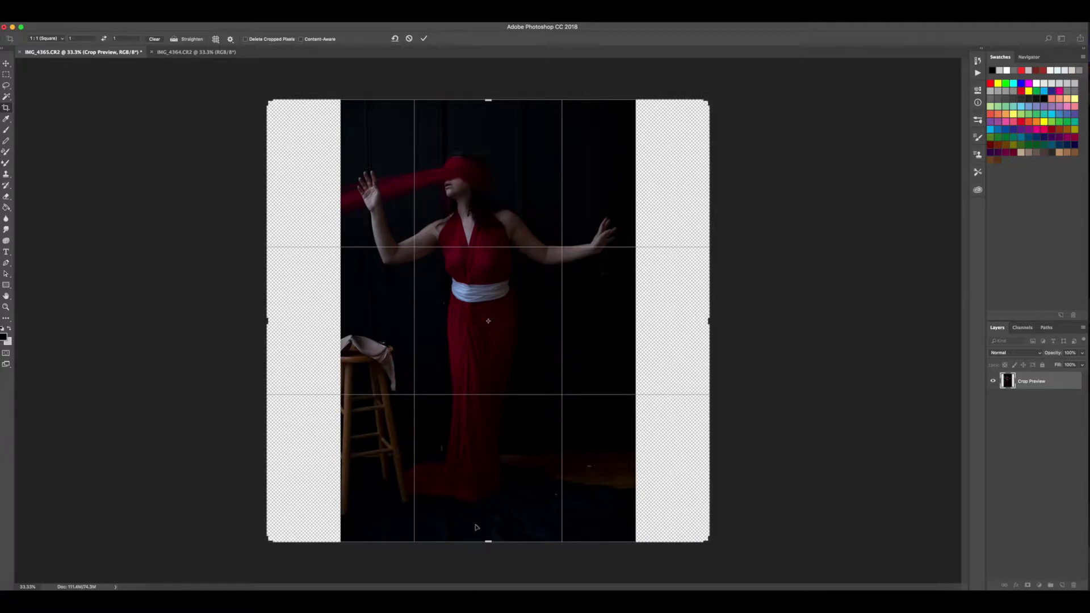
Step: Shift the photo right of centre in the square crop frame, leaving more empty space on its left, and apply the crop
left_click_drag(479, 465, 516, 470)
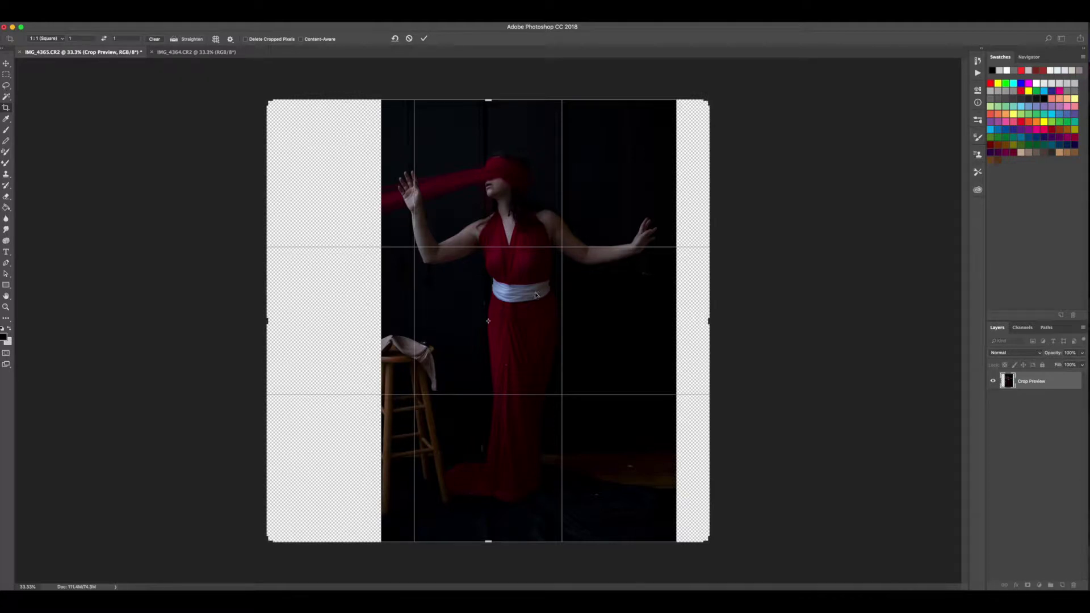
left_click_drag(525, 305, 493, 307)
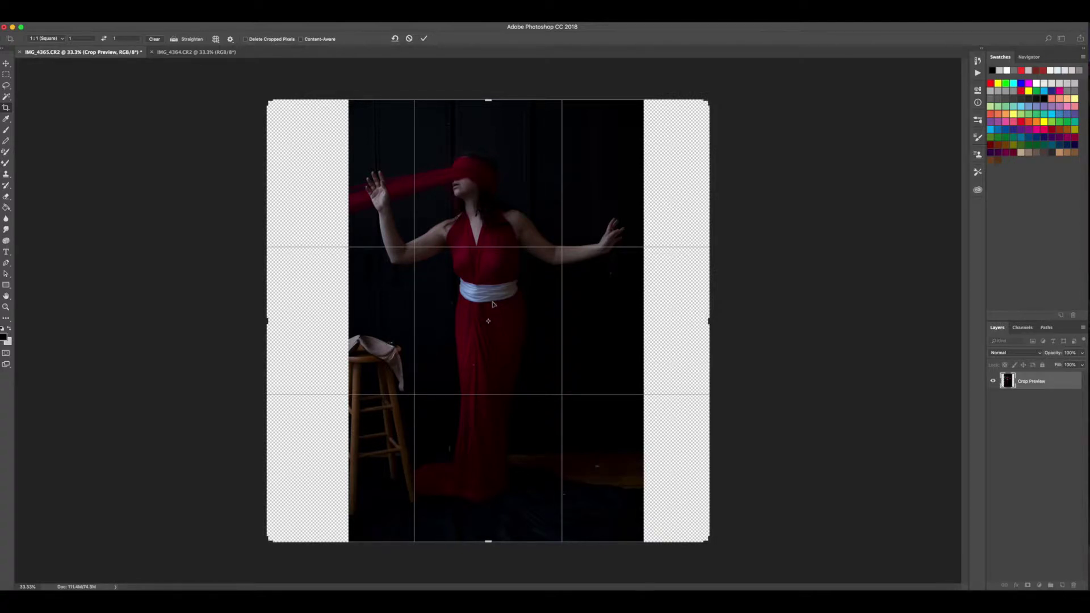
left_click_drag(480, 303, 510, 285)
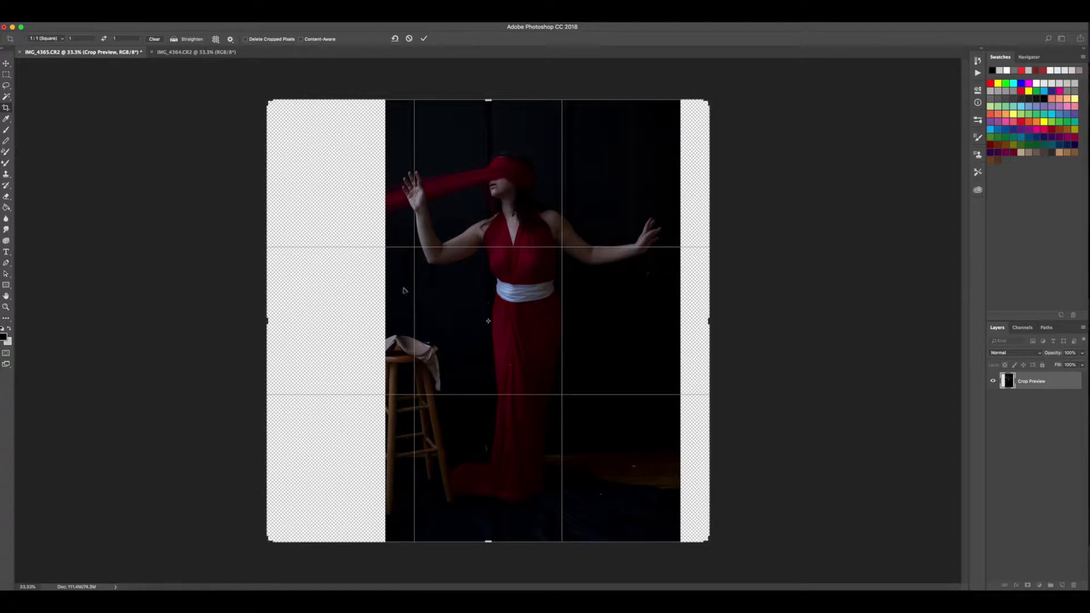
left_click(423, 38)
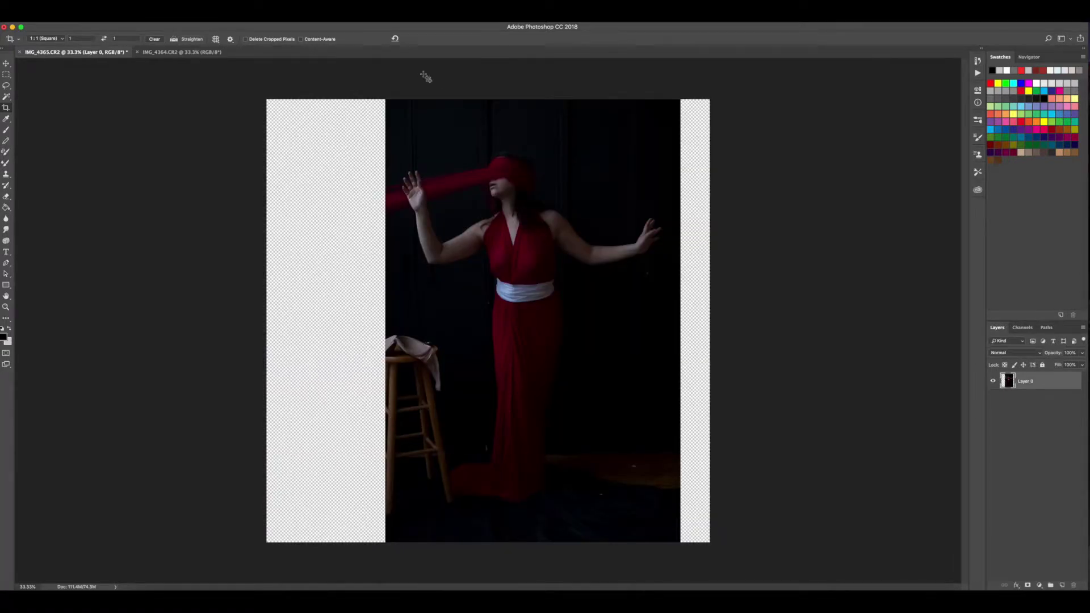
Step: Add a black solid color fill layer and place it beneath the photo layer
left_click(143, 24)
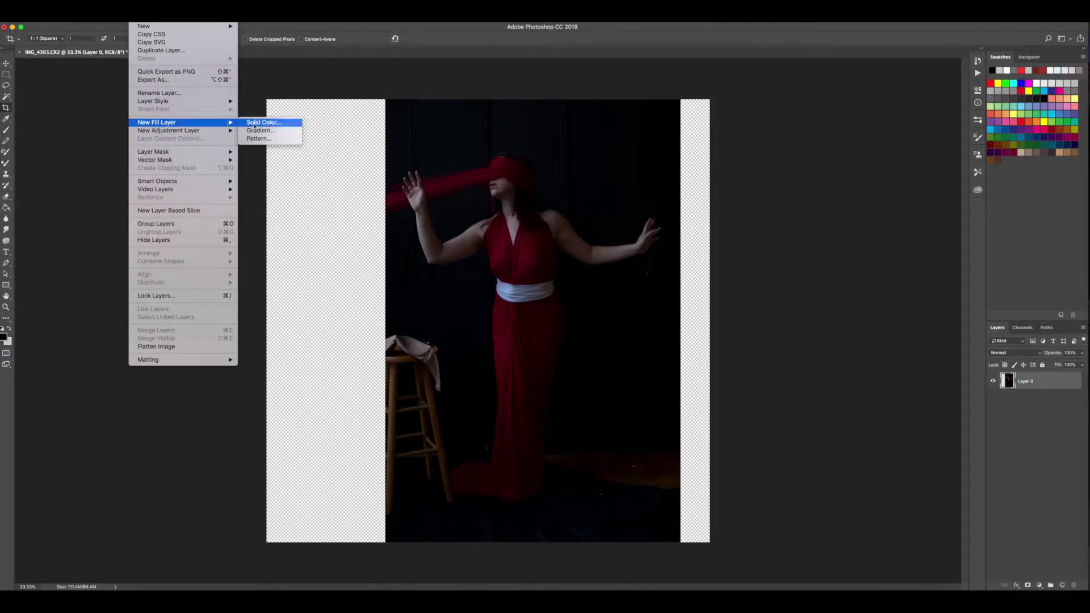
left_click(255, 123)
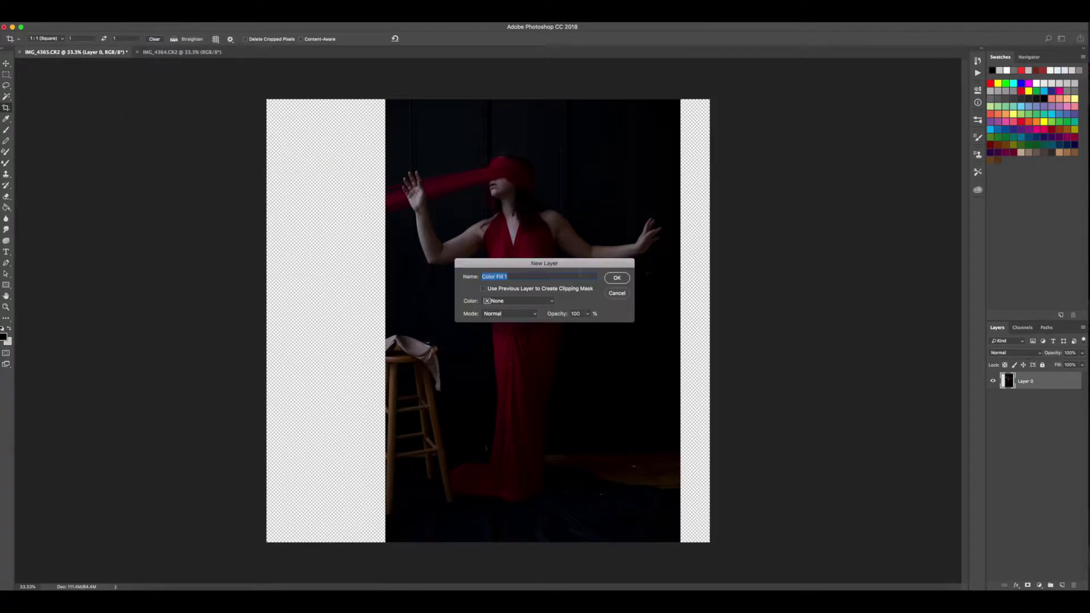
left_click(617, 279)
left_click(492, 266)
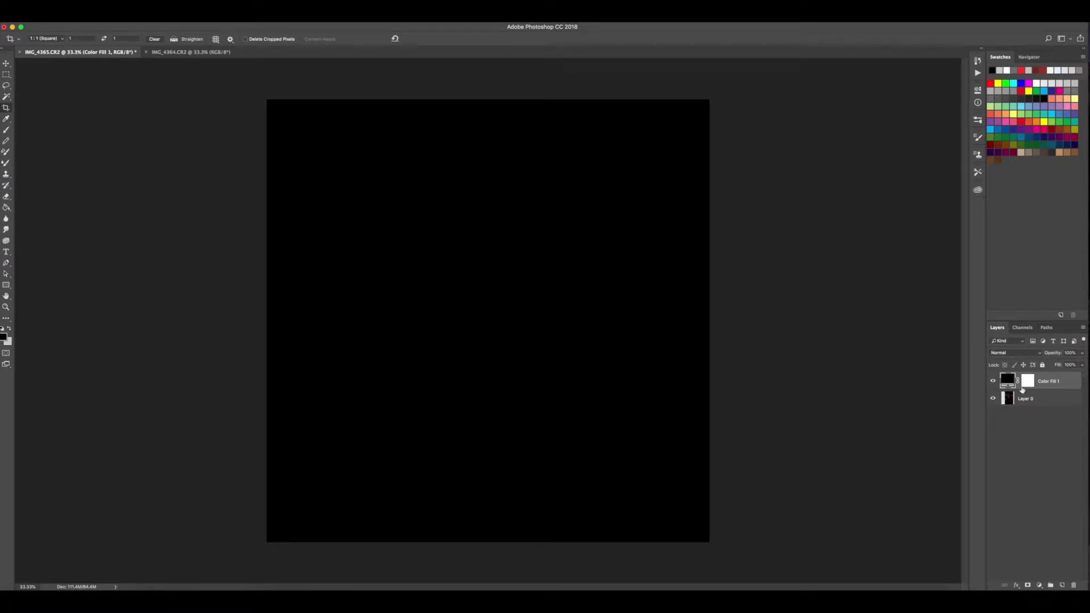
left_click_drag(1052, 384, 1049, 406)
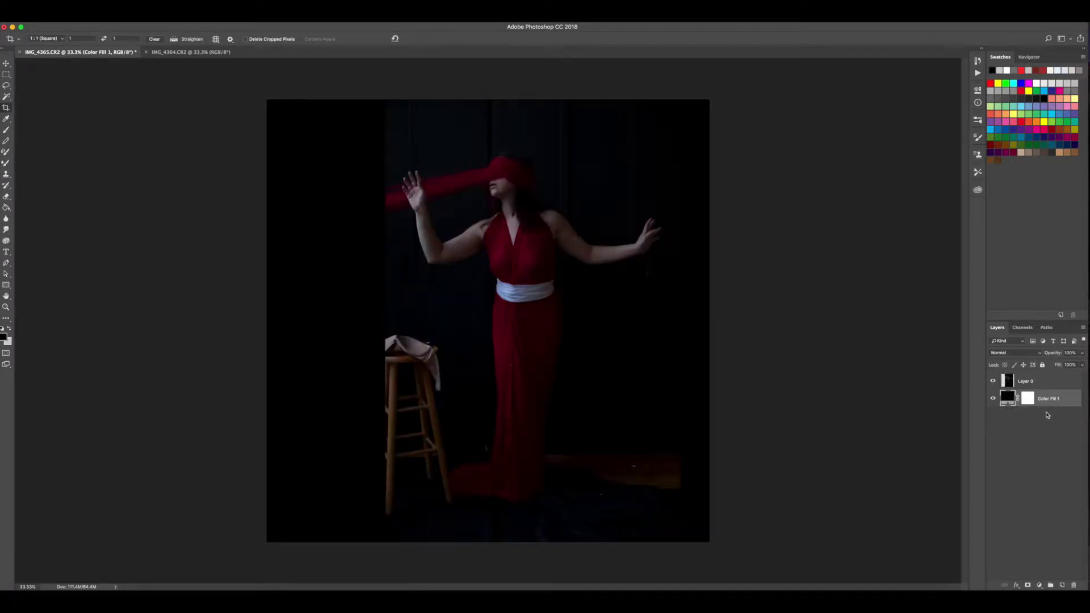
Step: Add a layer mask to the photo layer and paint black over the surrounding background, floor and stool to hide them
left_click(1033, 385)
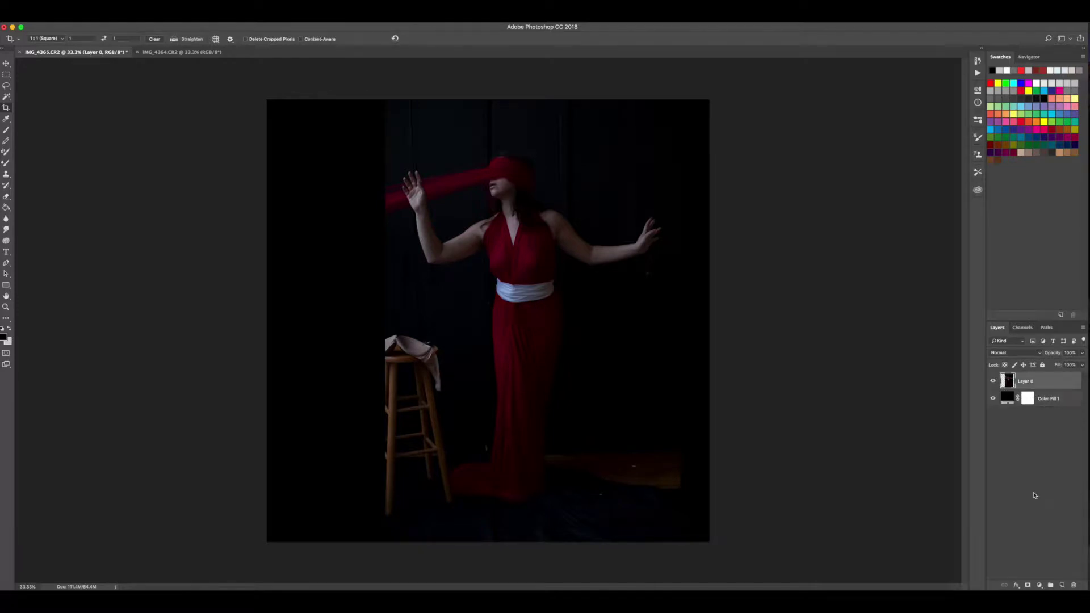
left_click(1028, 587)
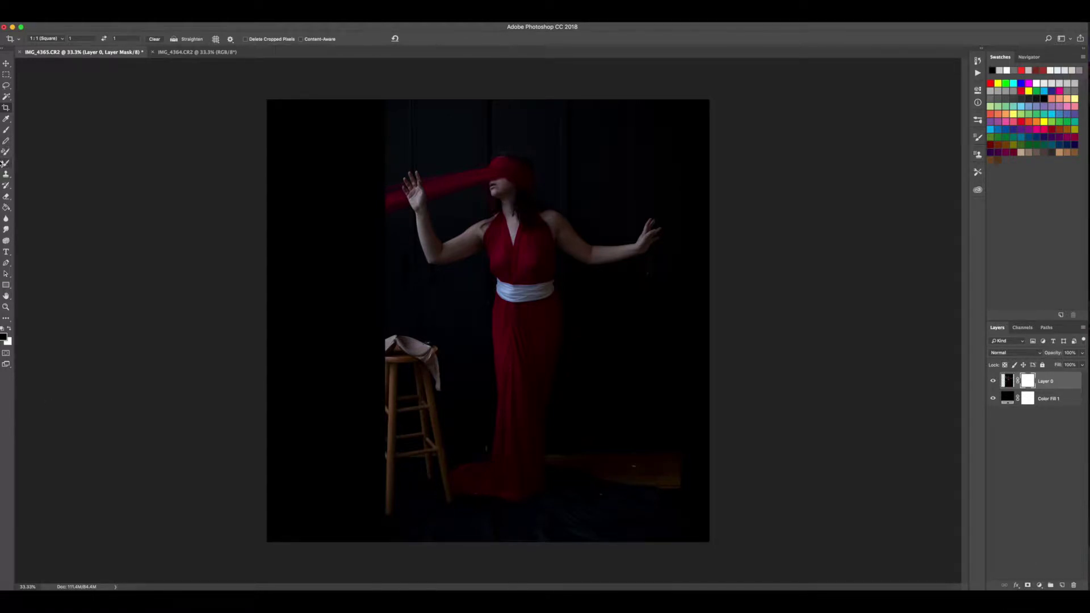
left_click(6, 130)
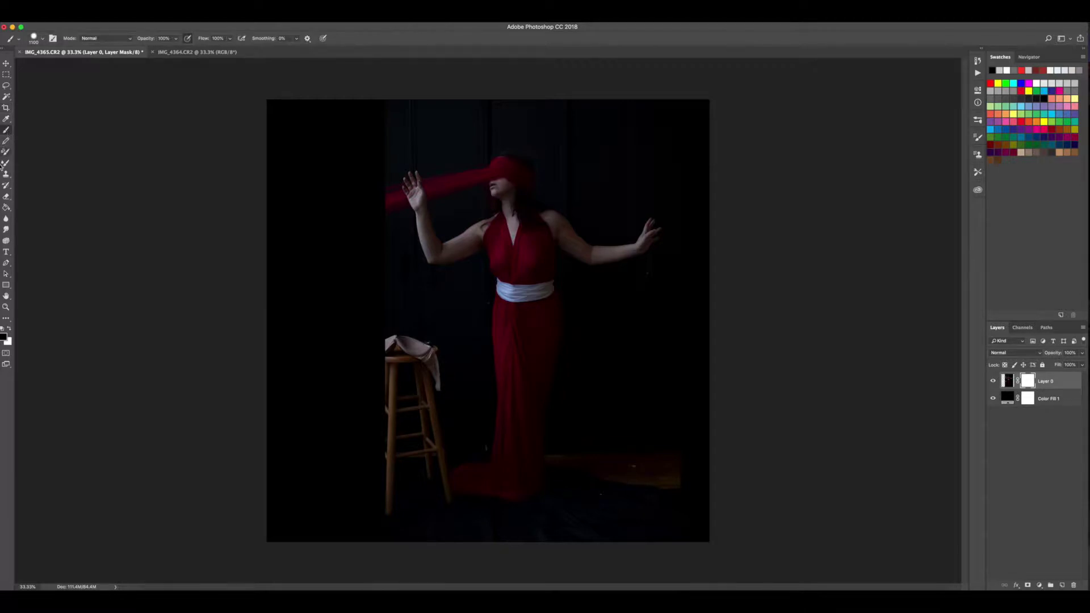
left_click(43, 40)
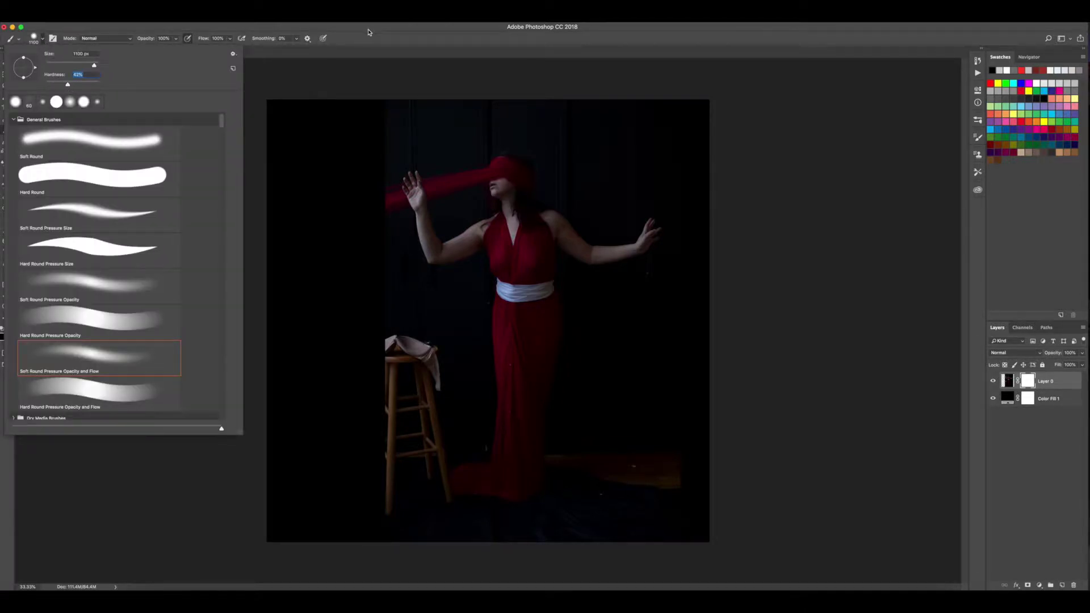
key("Return")
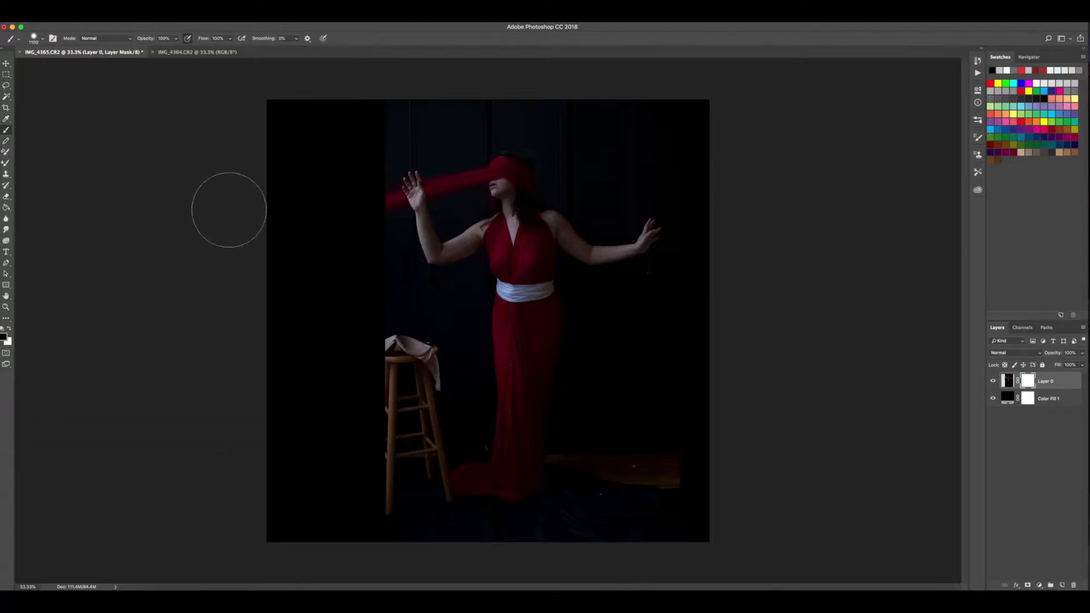
mouse_move(395, 102)
left_mouse_down()
mouse_move(468, 105)
mouse_move(398, 108)
mouse_move(541, 100)
mouse_move(595, 138)
mouse_move(649, 128)
mouse_move(608, 174)
mouse_move(672, 117)
left_mouse_up()
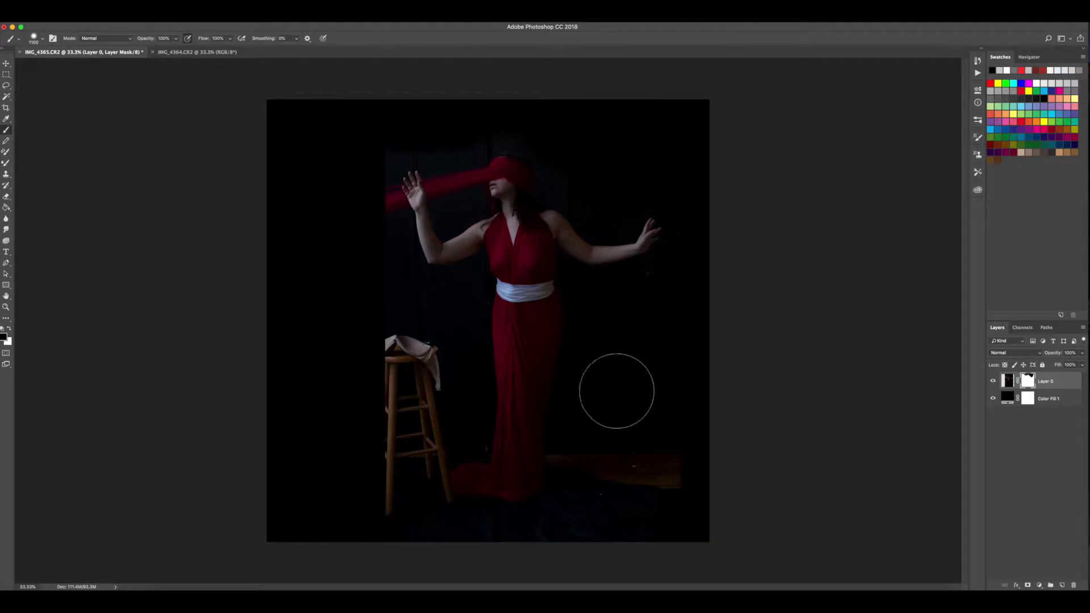
mouse_move(613, 397)
left_mouse_down()
mouse_move(596, 460)
mouse_move(632, 484)
mouse_move(615, 520)
mouse_move(564, 530)
mouse_move(586, 460)
mouse_move(620, 518)
left_mouse_up()
mouse_move(392, 338)
left_mouse_down()
mouse_move(412, 377)
mouse_move(394, 418)
mouse_move(399, 433)
mouse_move(414, 426)
mouse_move(397, 465)
mouse_move(423, 402)
left_mouse_up()
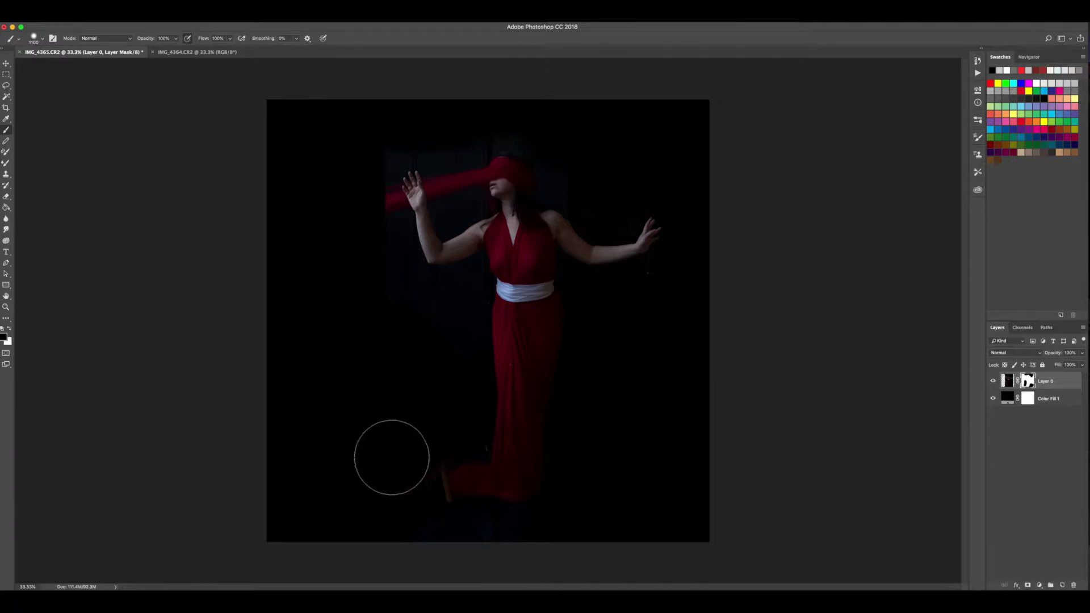
mouse_move(391, 547)
left_mouse_down()
mouse_move(482, 504)
mouse_move(494, 453)
mouse_move(431, 469)
mouse_move(440, 485)
left_mouse_up()
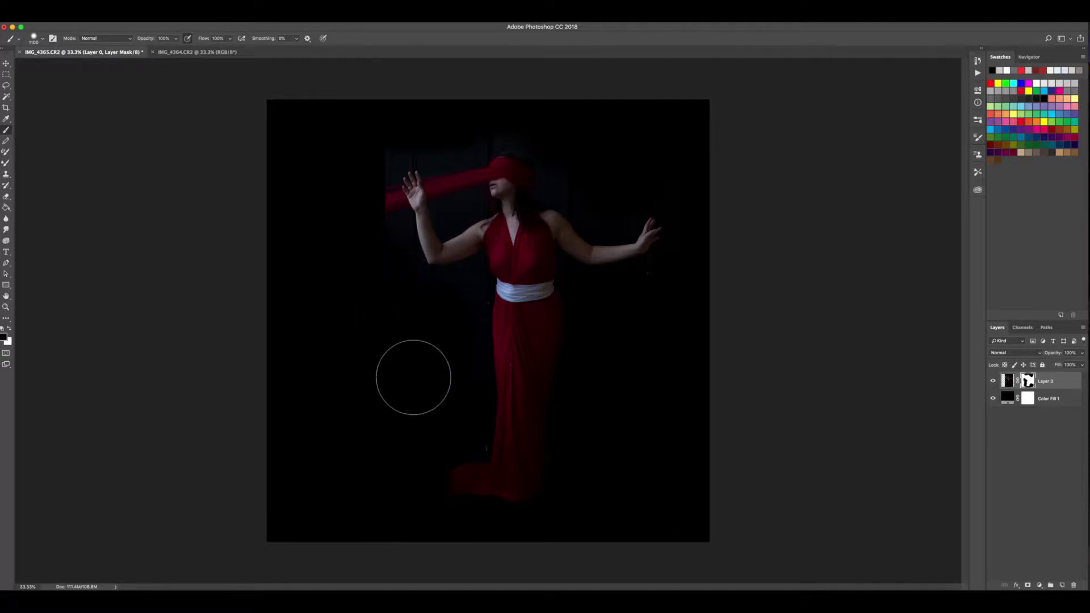
Step: Mask out the remaining background close to the woman's waist, elbow and dress using a smaller 300 px brush
key("super+plus")
key("super+plus")
key("super+plus")
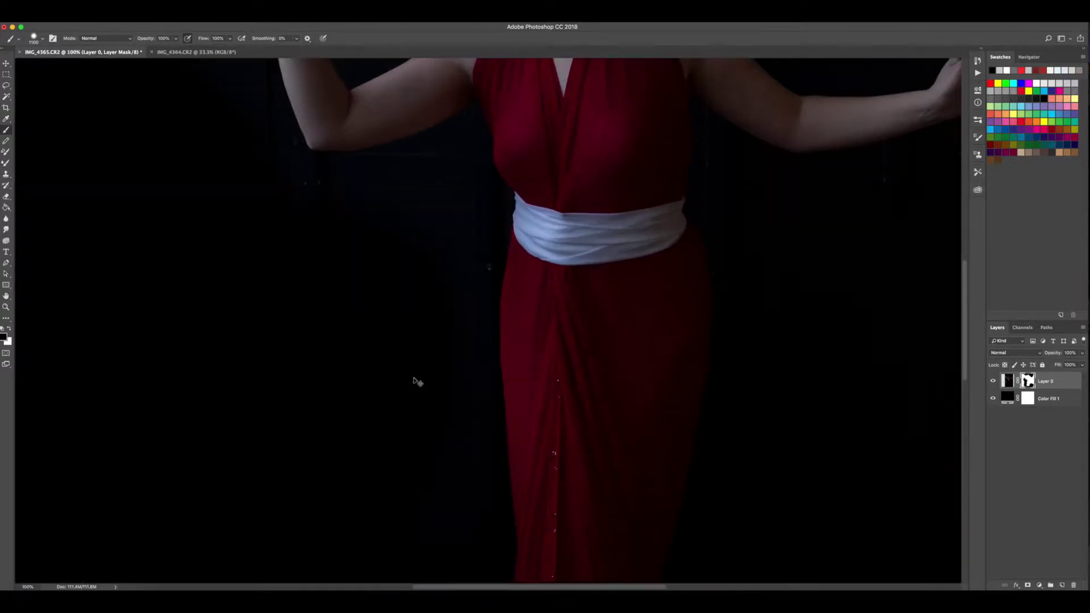
key("bracketleft")
key("bracketleft")
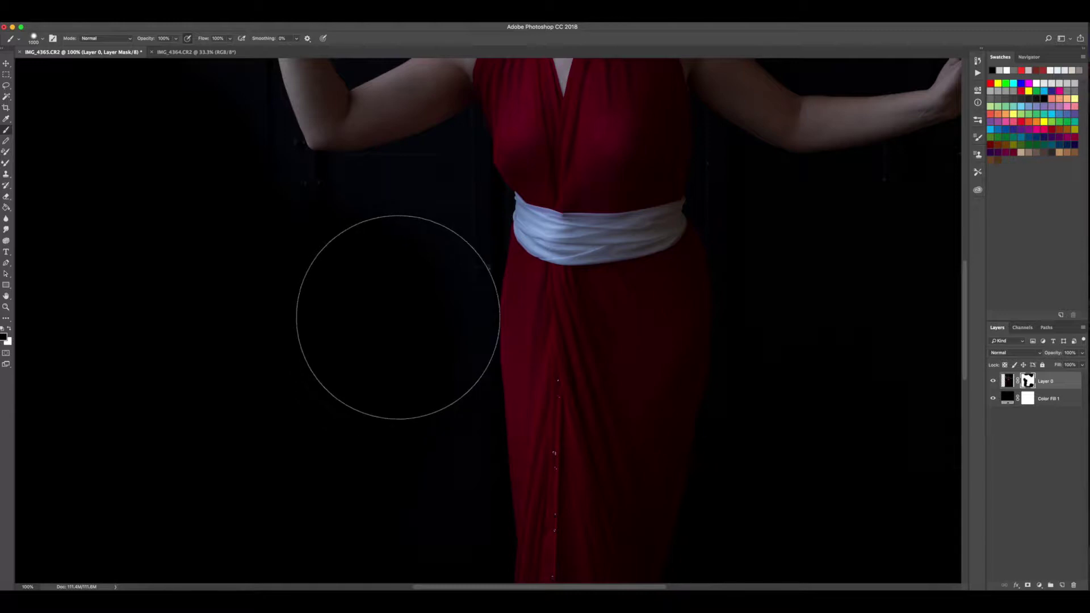
key("bracketleft")
key("bracketleft")
key("bracketleft")
key("bracketleft")
key("bracketleft")
key("bracketleft")
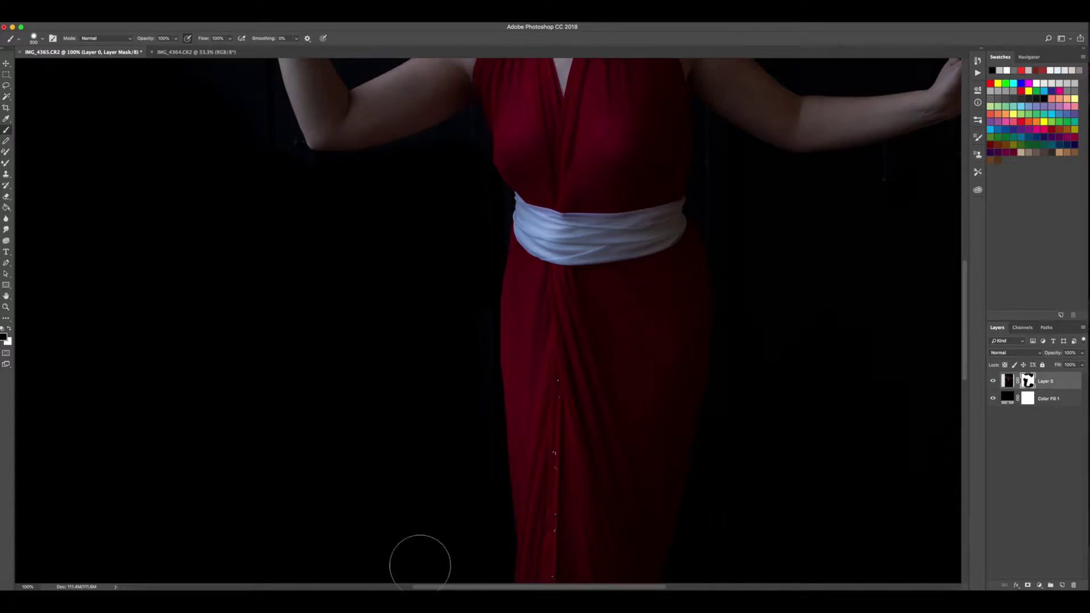
key("super+minus")
key("super+minus")
key("super+minus")
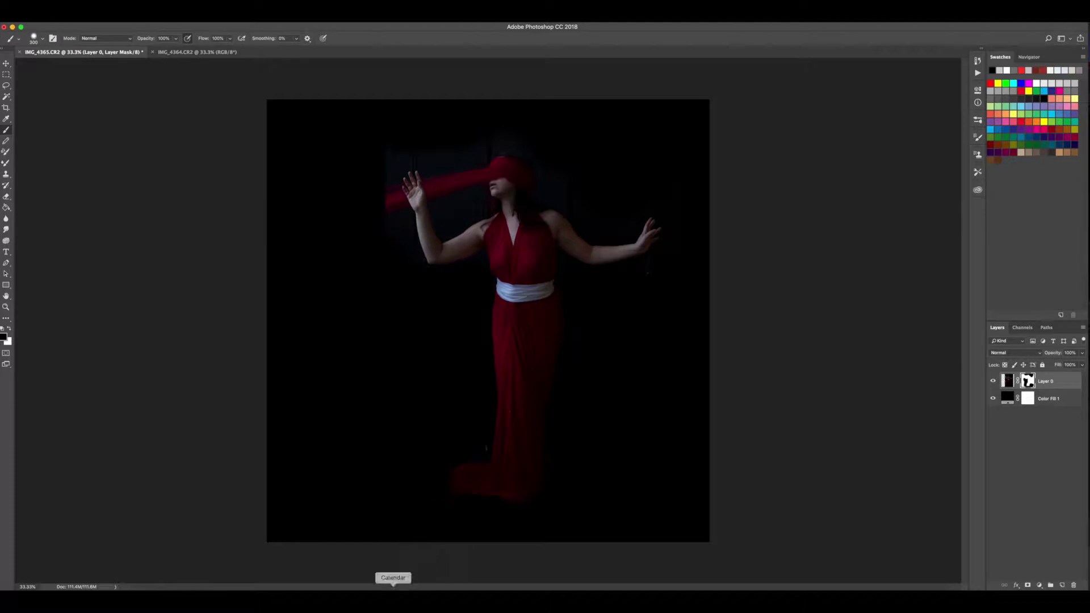
Step: Select the woman with the automatic Subject selection, working on the photo layer's image instead of its mask
left_click(1006, 381)
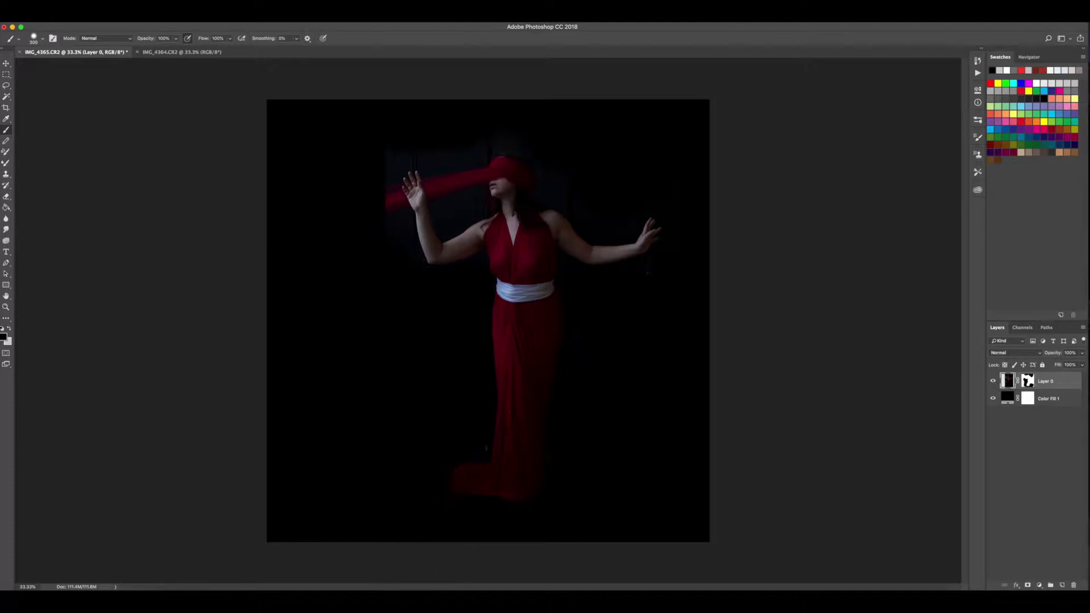
left_click(188, 11)
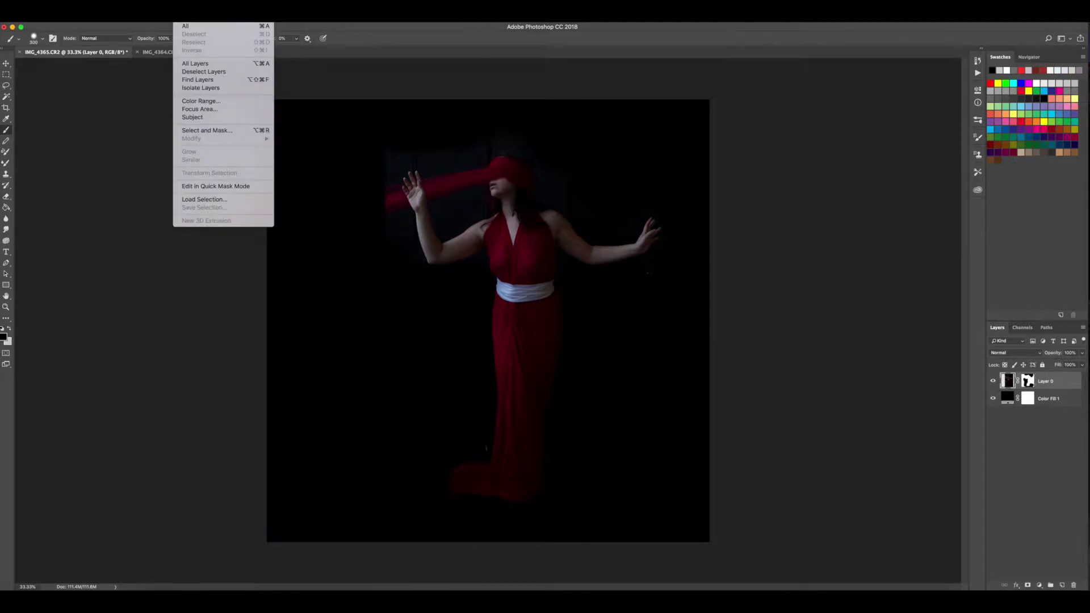
left_click(193, 118)
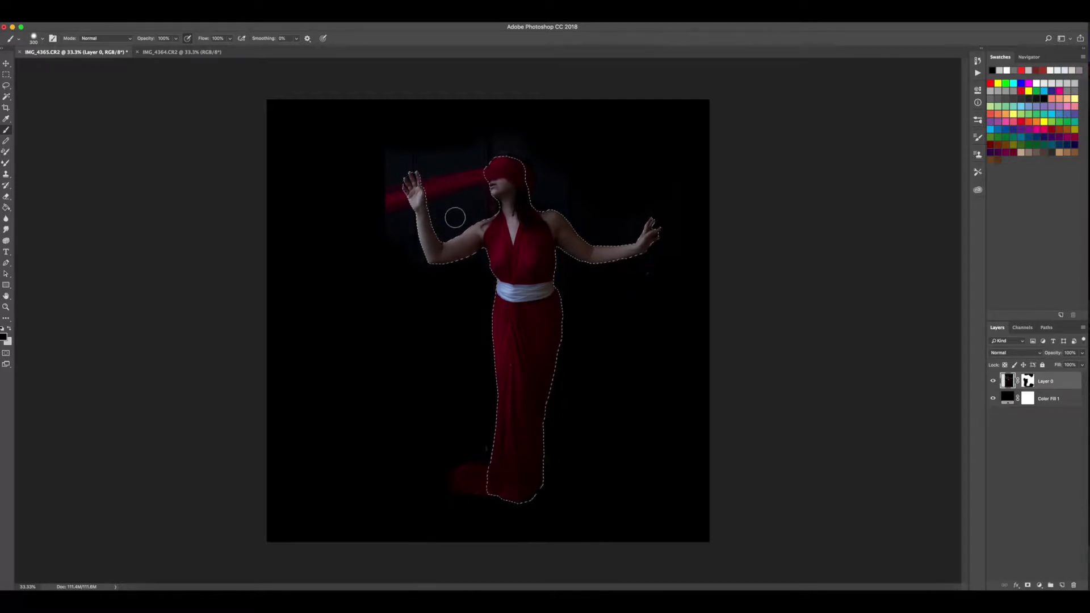
key("super+1")
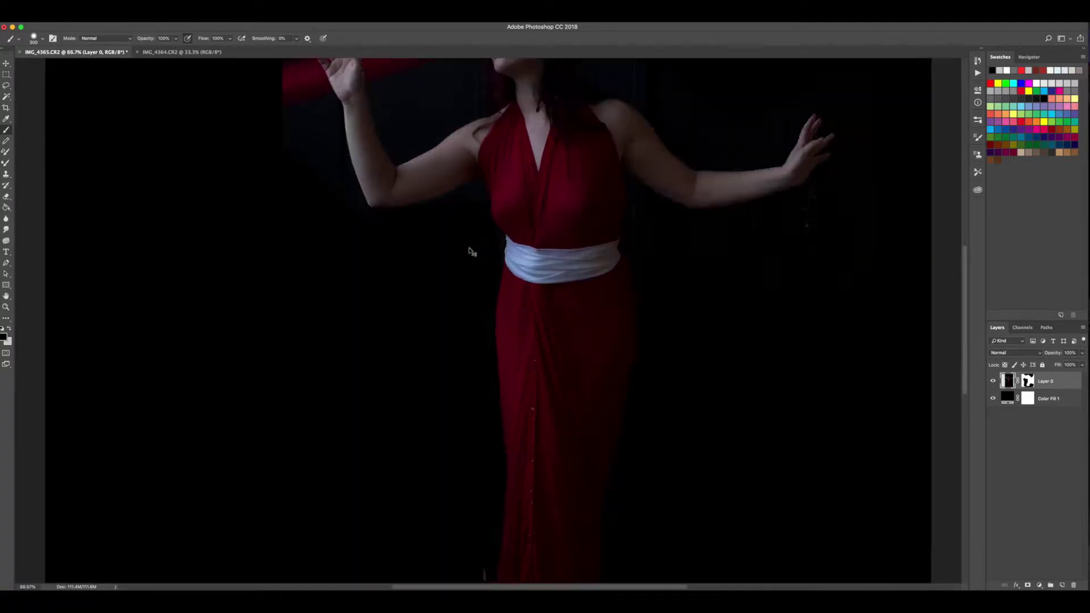
key("super+minus")
key("super+minus")
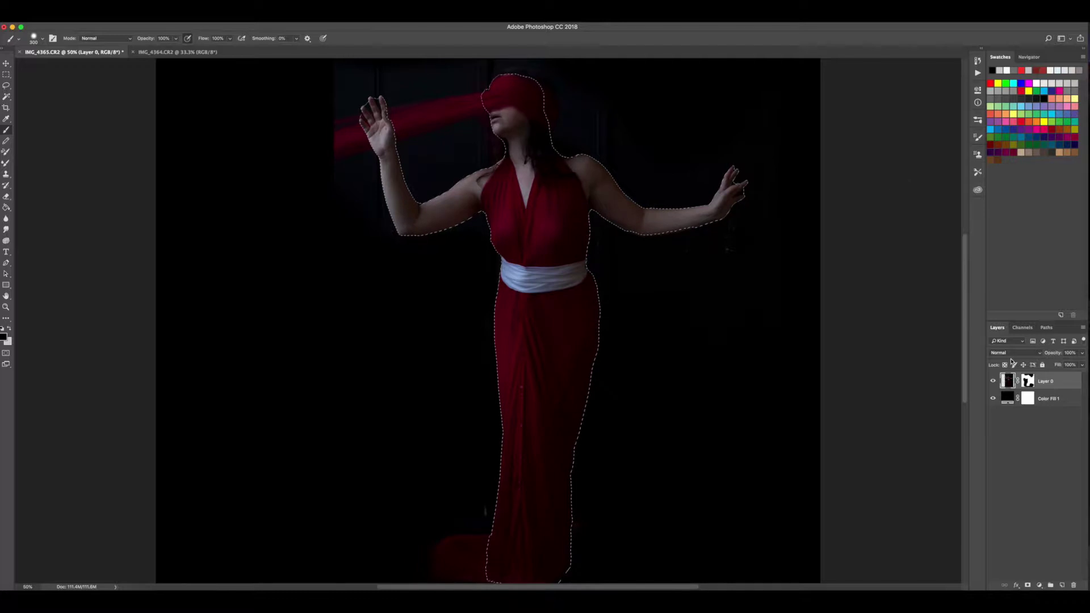
left_click(1028, 381)
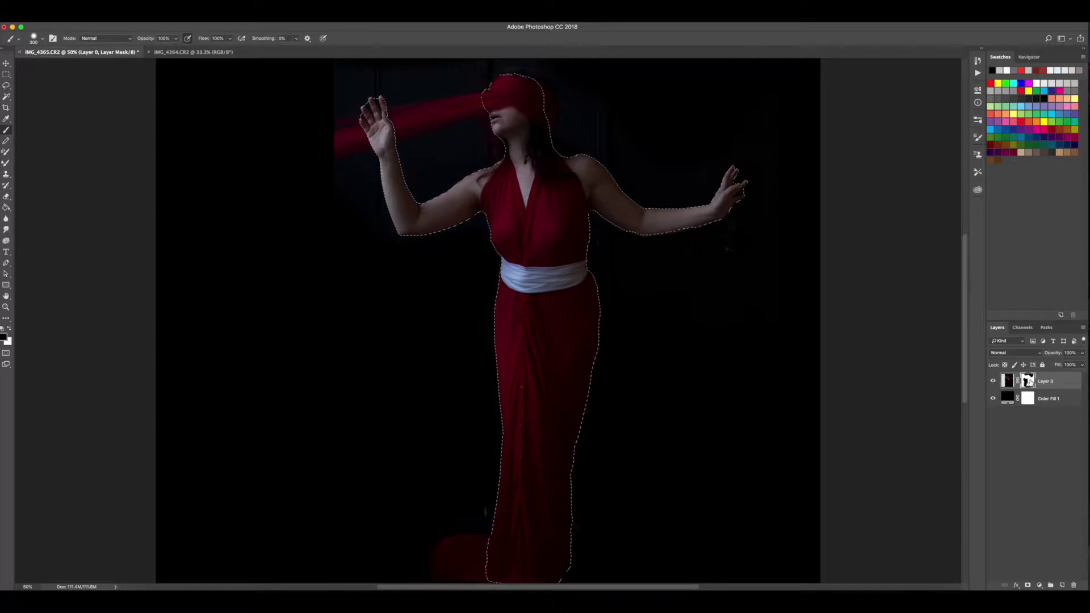
left_click(1006, 384)
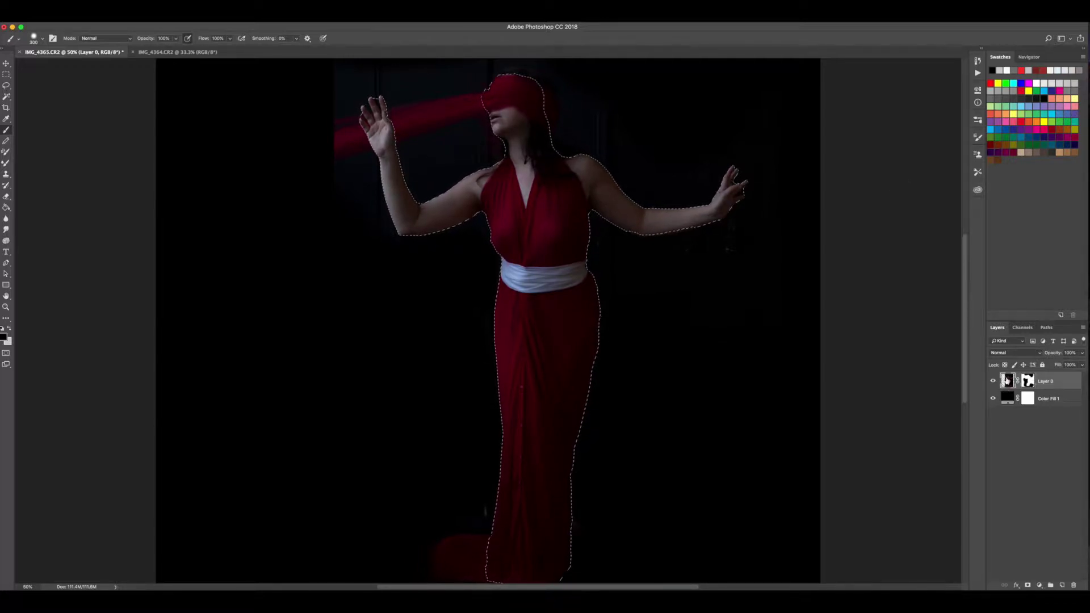
Step: Target the photo layer's mask and invert the subject selection so the background is selected
left_click(1029, 382)
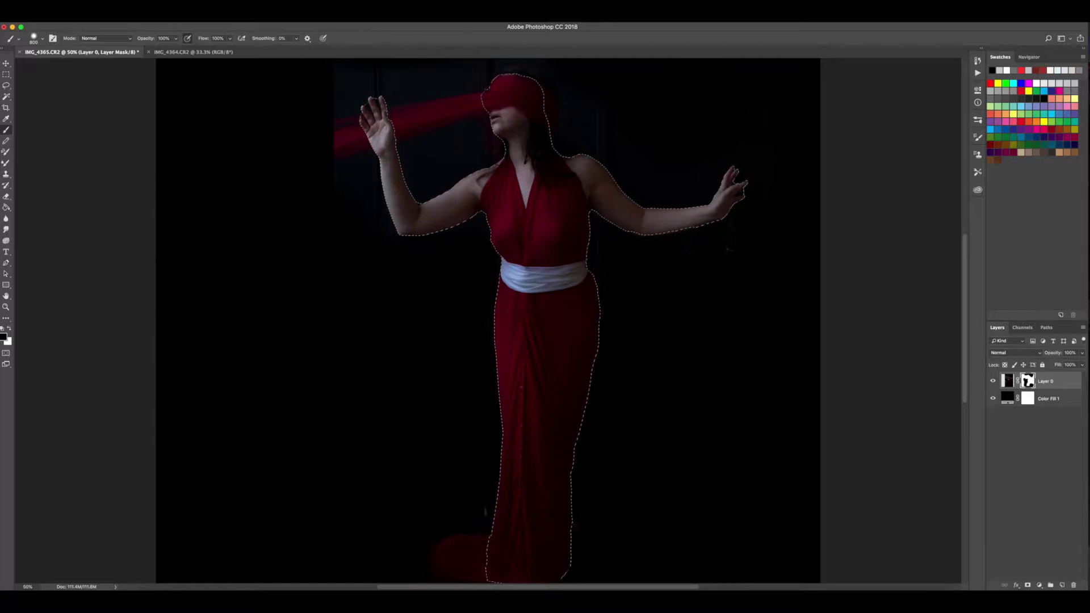
left_click(186, 11)
left_click(192, 50)
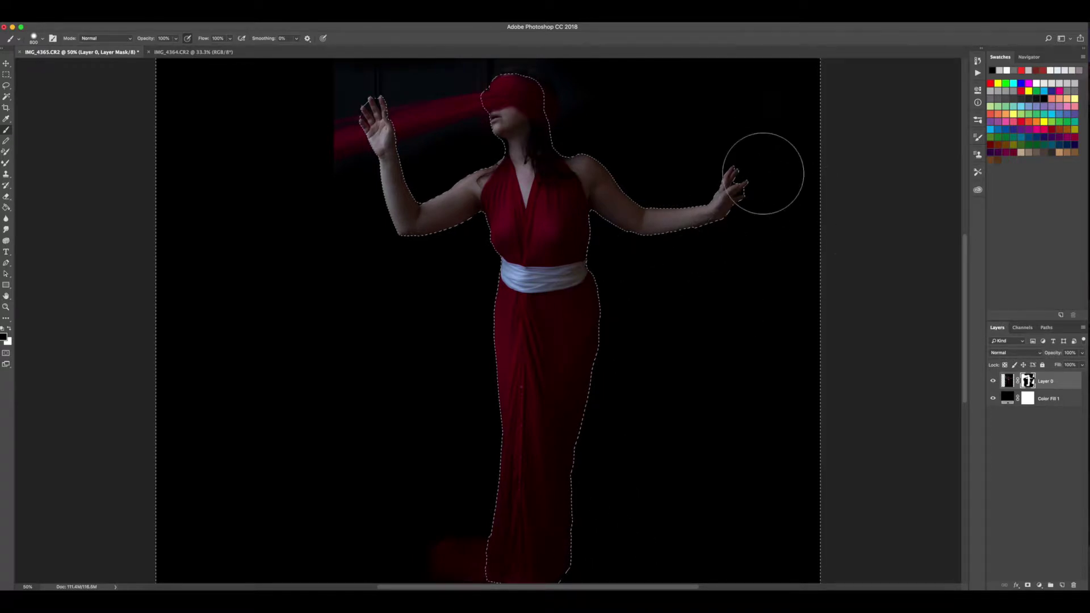
Step: Paint black on the mask over the background around the woman, enlarging the brush to 1200 px, and deselect
key("super+d")
key("super+minus")
left_click(1028, 381, "super")
key("bracketright")
key("bracketright")
key("bracketright")
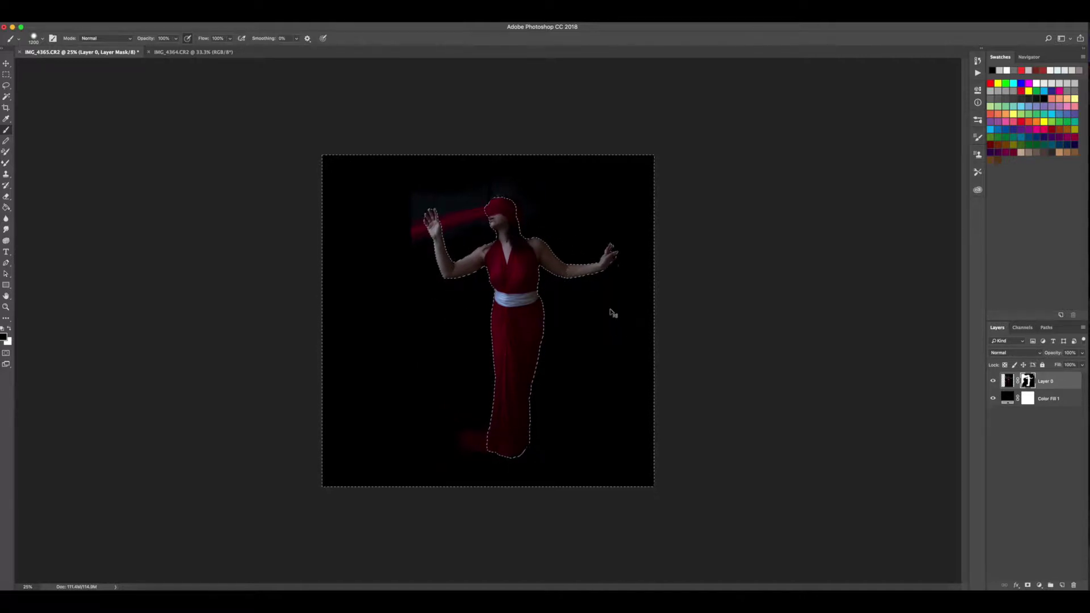
key("super+d")
Step: Add a Levels adjustment layer above the photo layer and brighten the midtones to 1.18
key("super+plus")
key("super+plus")
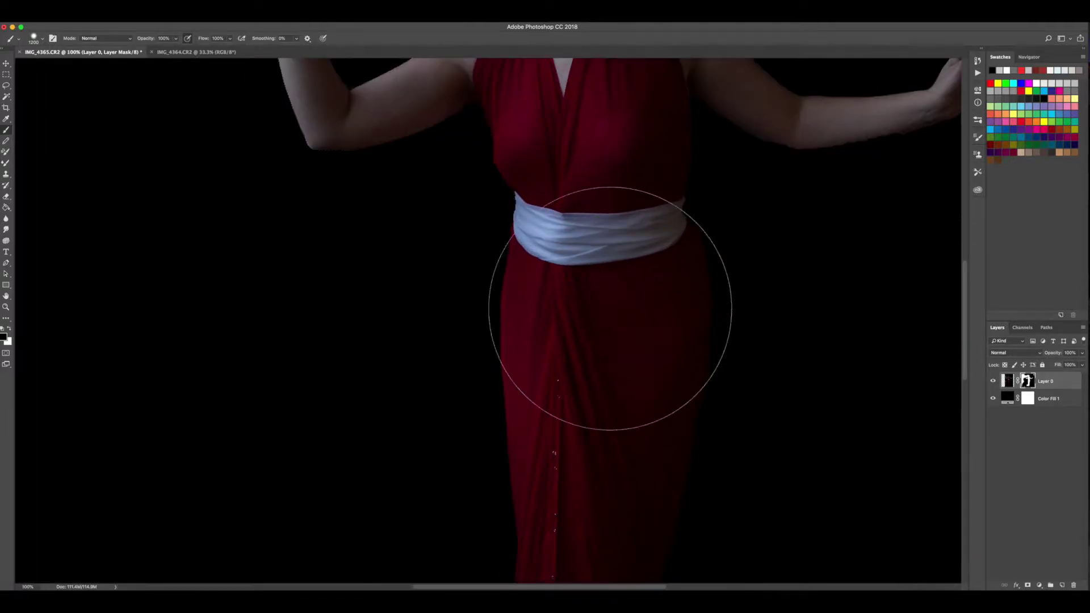
key("h")
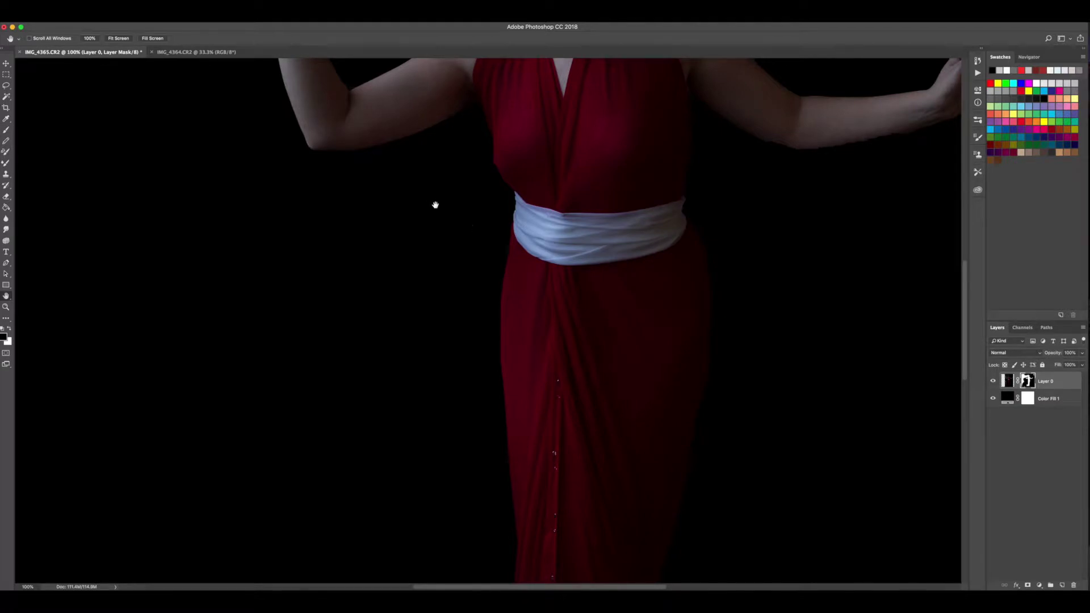
mouse_move(384, 123)
left_mouse_down()
mouse_move(409, 294)
mouse_move(414, 254)
mouse_move(389, 366)
left_mouse_up()
left_click_drag(509, 275, 481, 288)
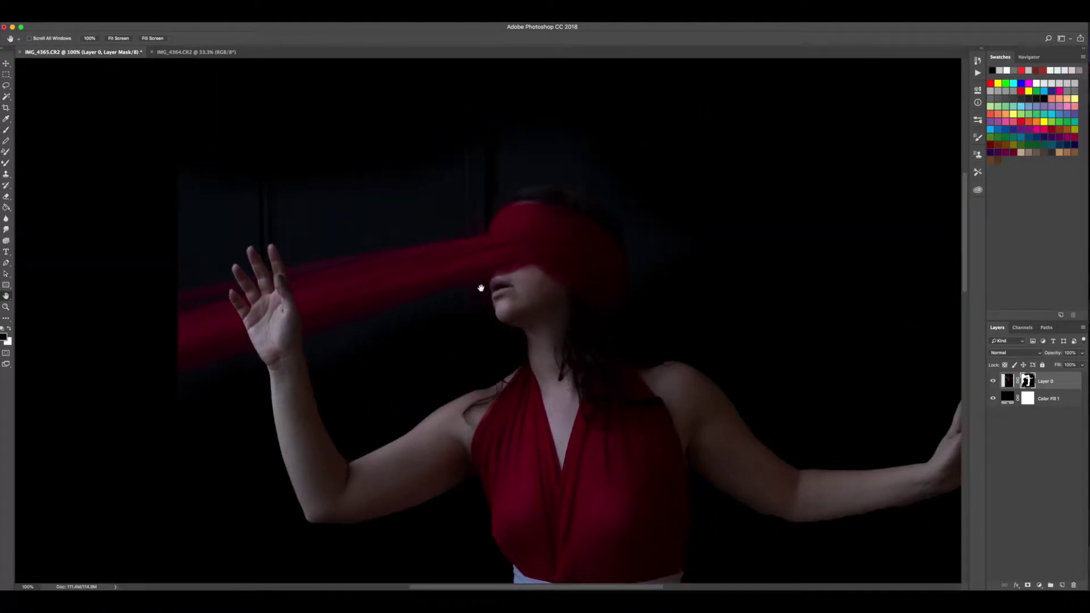
key("super+plus")
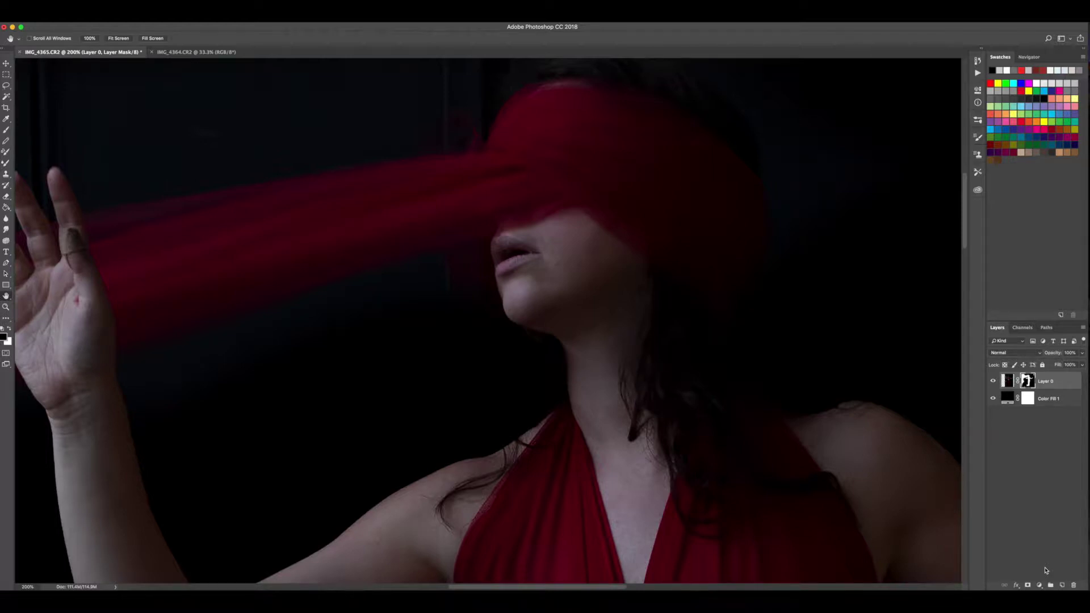
left_click(1040, 586)
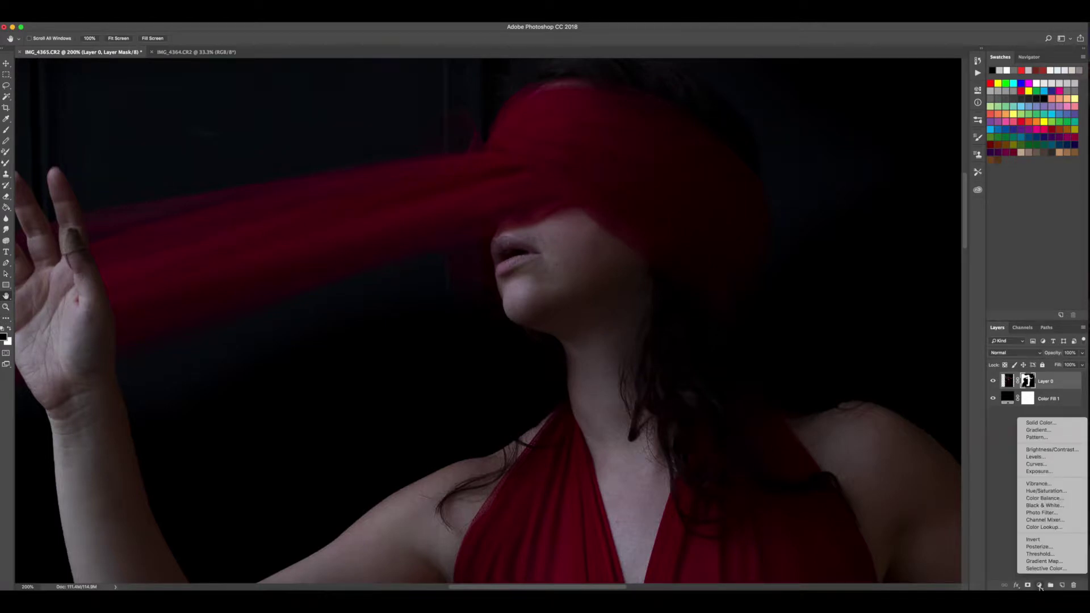
left_click(1045, 460)
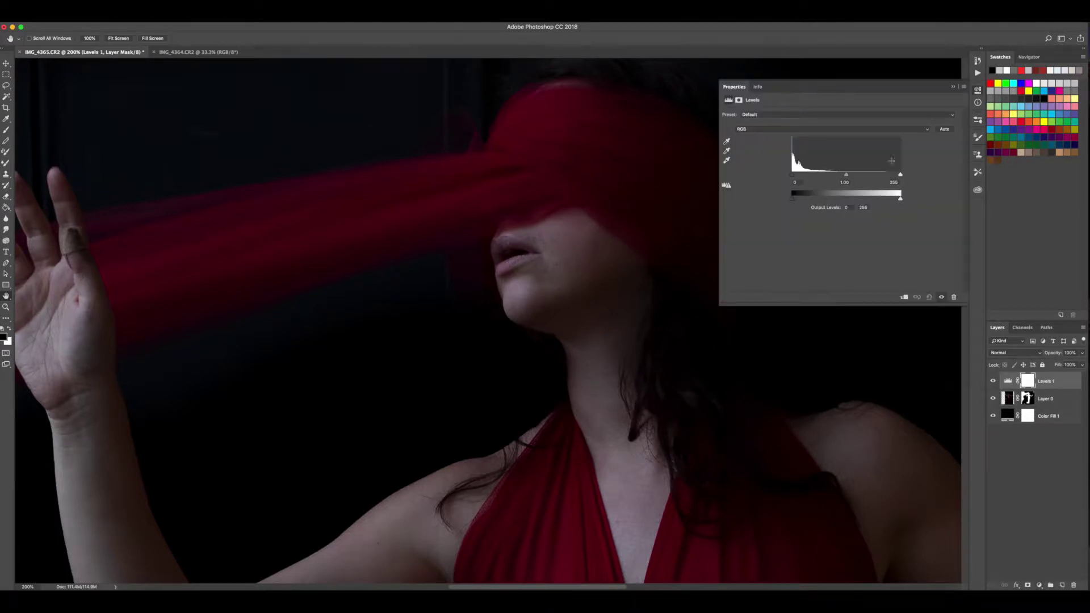
left_click_drag(845, 176, 841, 181)
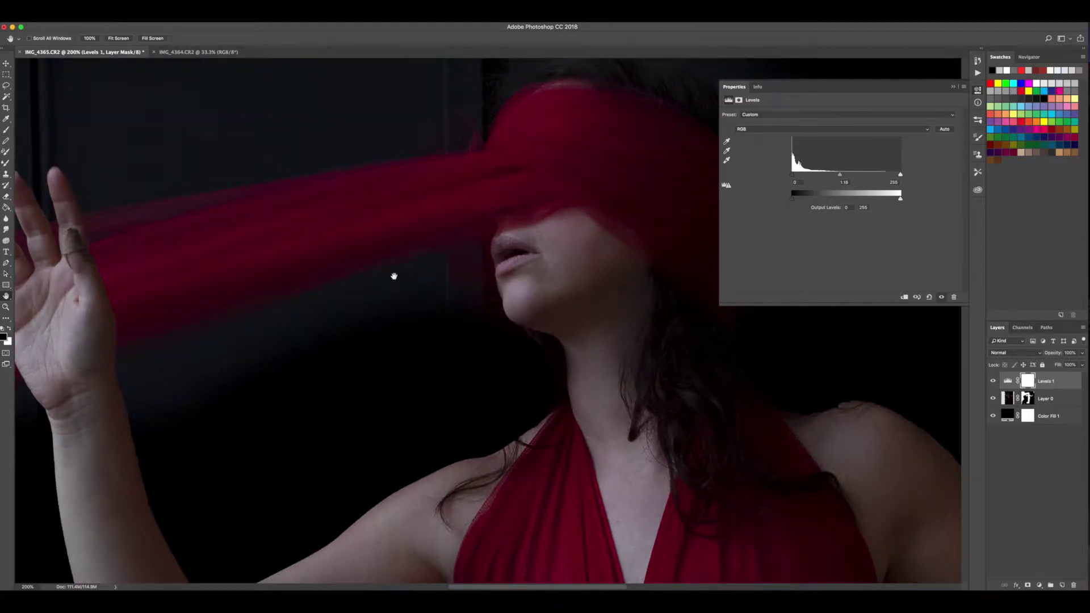
left_click(953, 88)
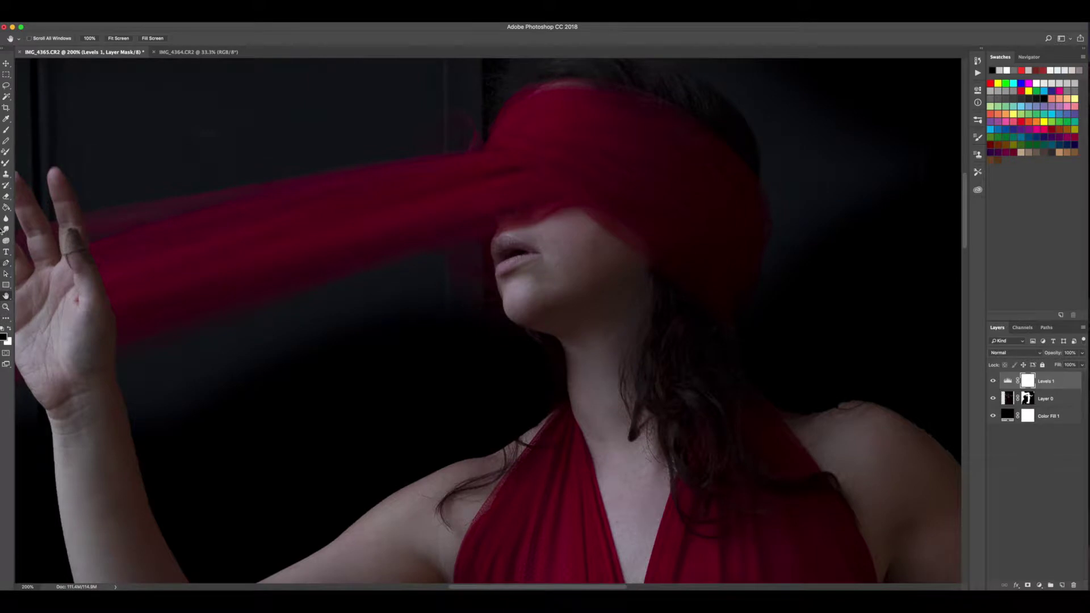
Step: Outline the dark background below the scarf, between the raised arm and the chin, with the Magnetic Lasso tool
left_click(7, 87)
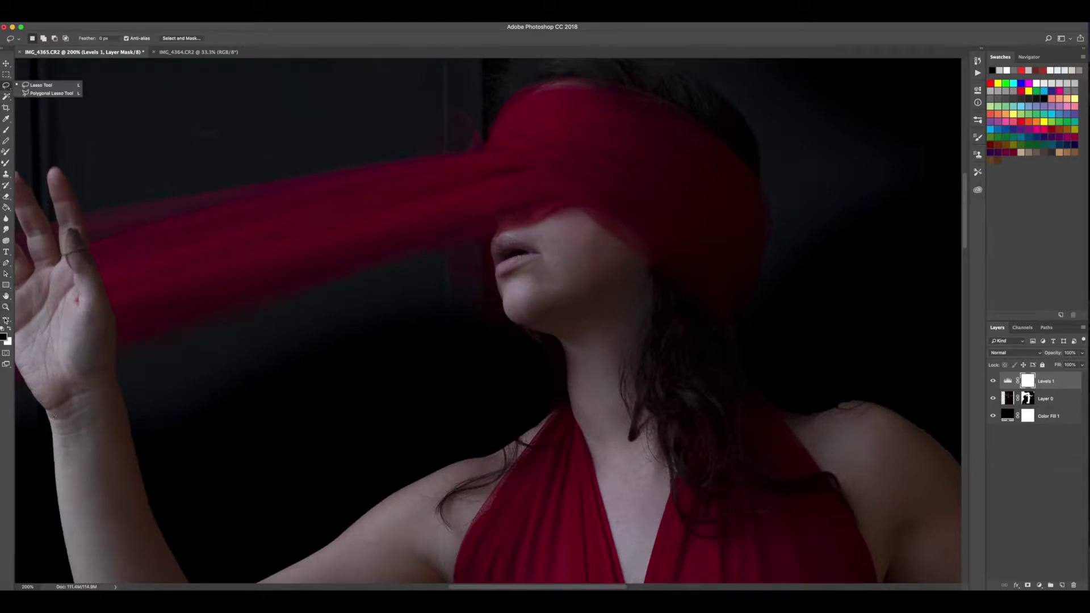
key("shift+l")
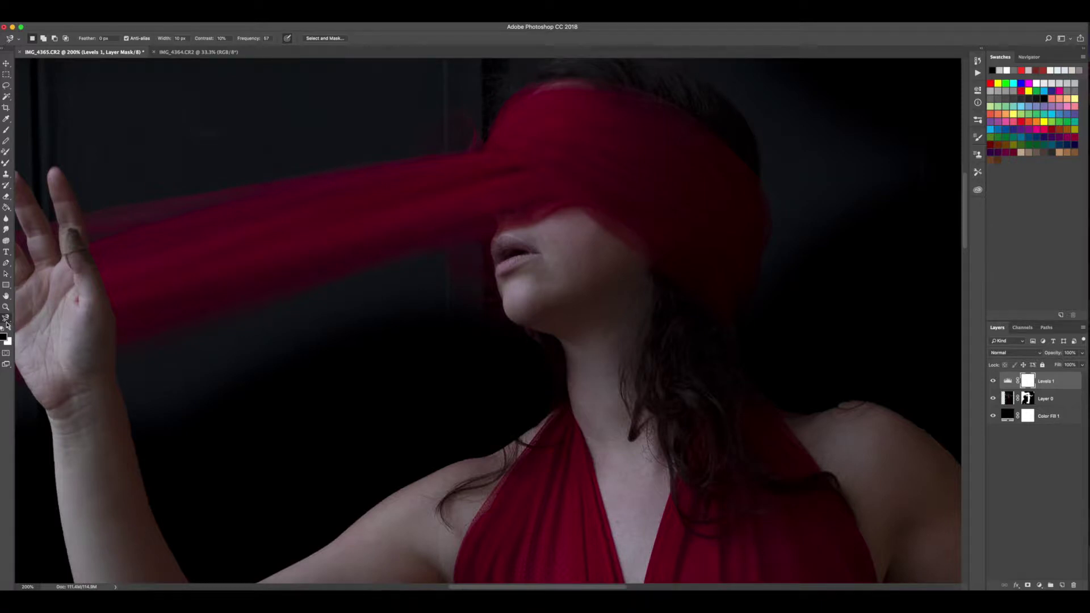
left_click(6, 321)
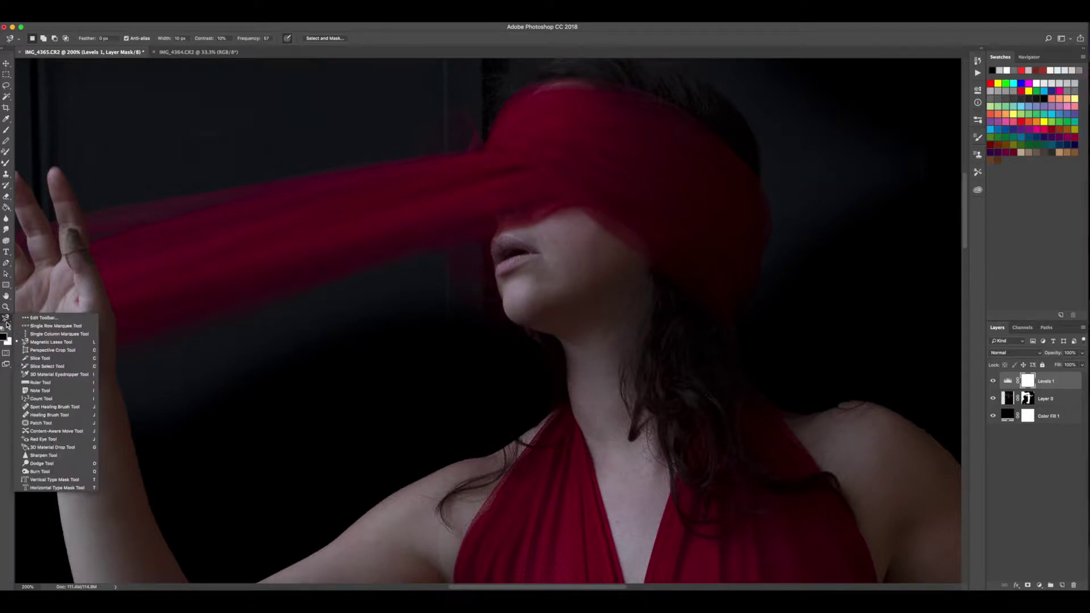
left_click(28, 342)
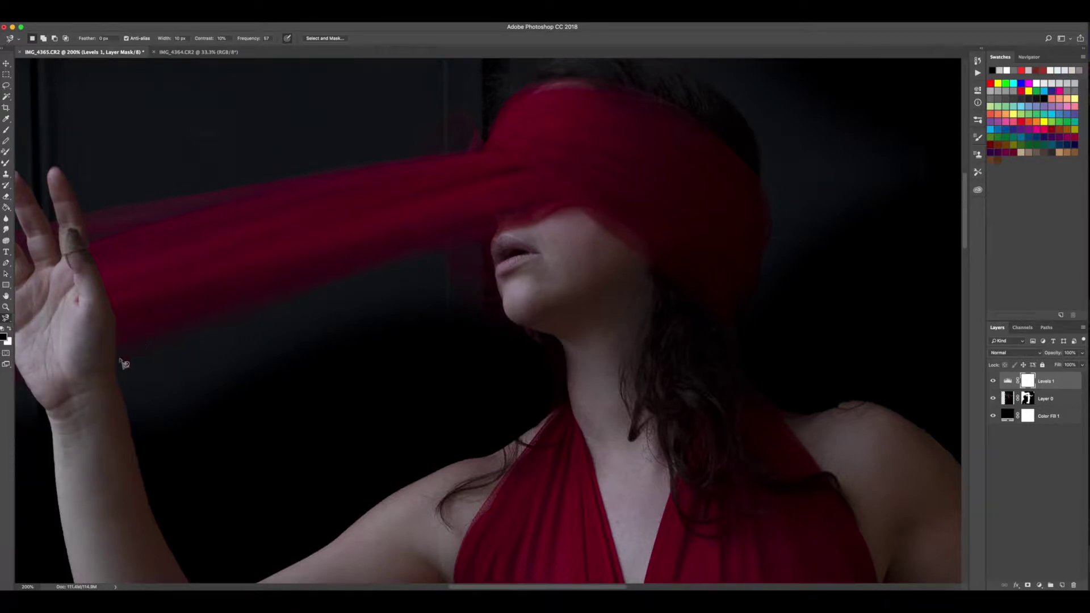
left_click_drag(137, 361, 258, 321)
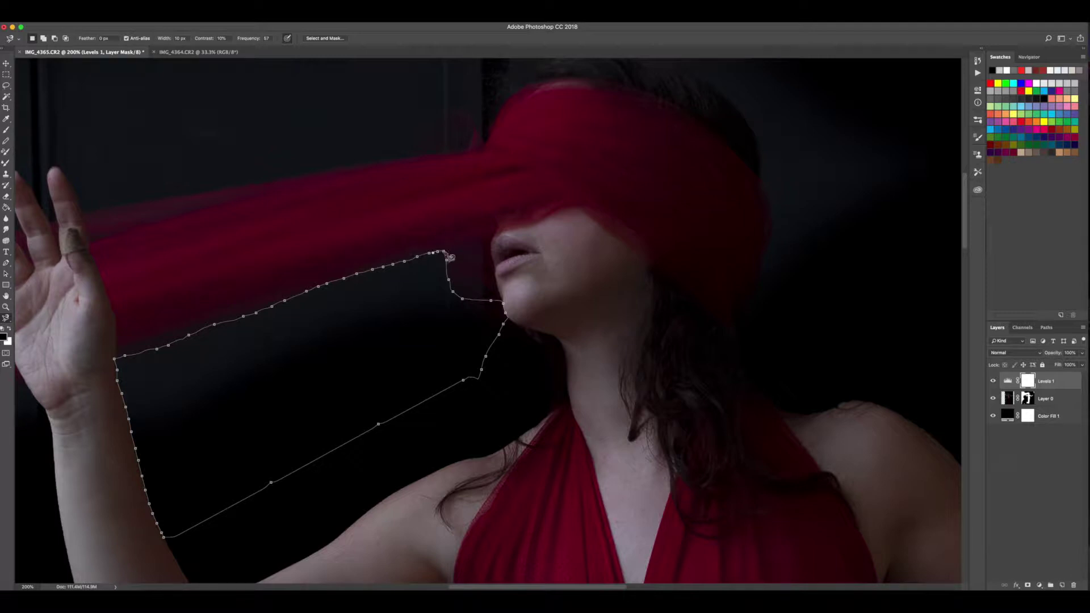
left_click(444, 256)
Step: Paint black inside the selected area on the Levels layer's mask with a 300 px brush, and deselect
key("b")
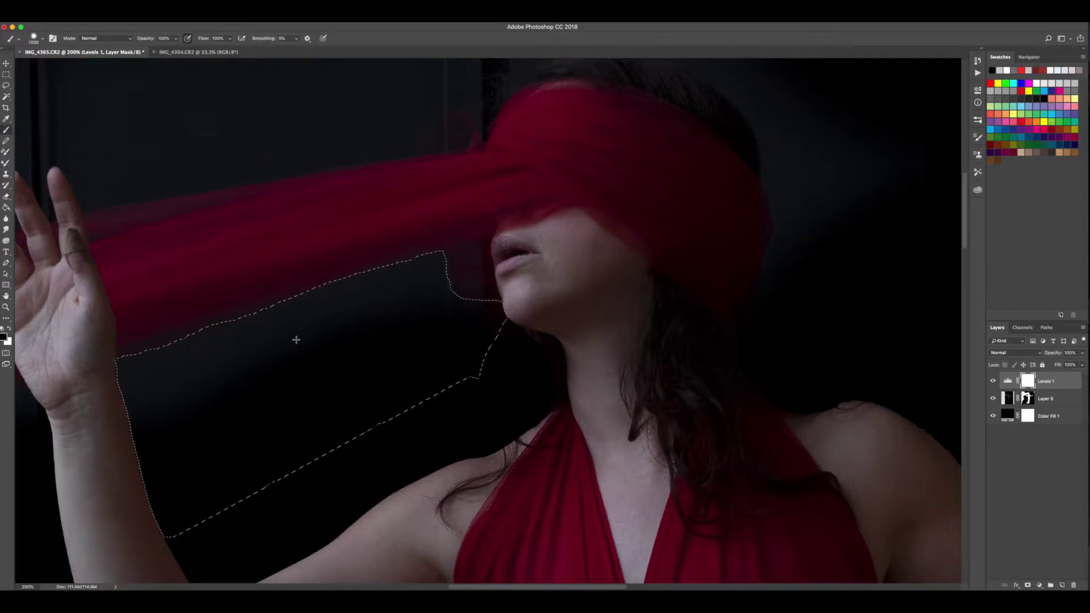
key("bracketleft")
key("bracketleft")
key("bracketleft")
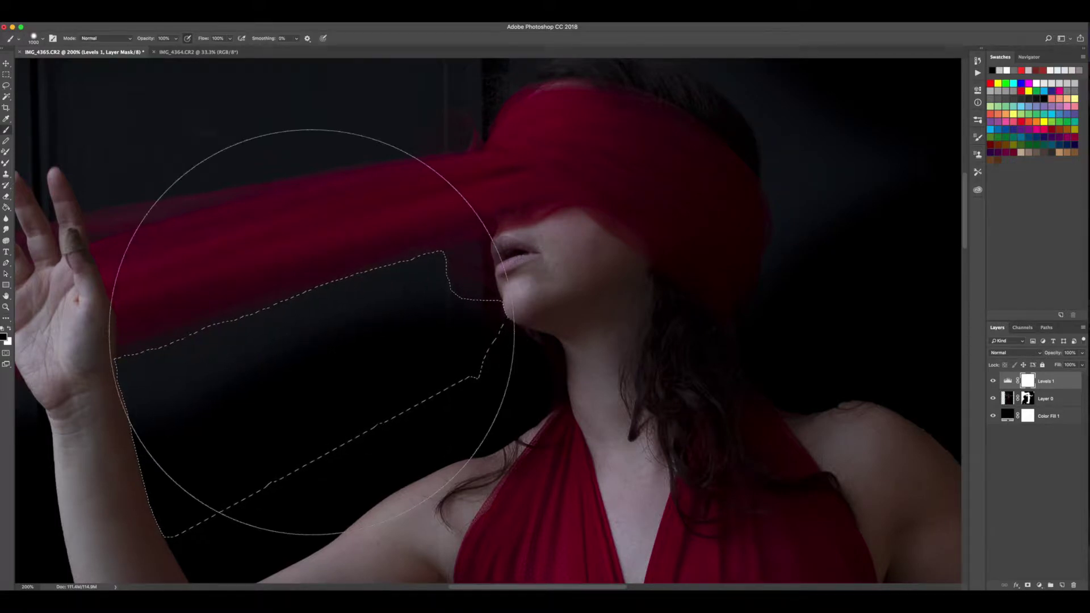
key("bracketleft")
key("bracketleft")
key("bracketleft")
key("bracketleft")
key("bracketleft")
key("bracketleft")
key("bracketleft")
key("bracketleft")
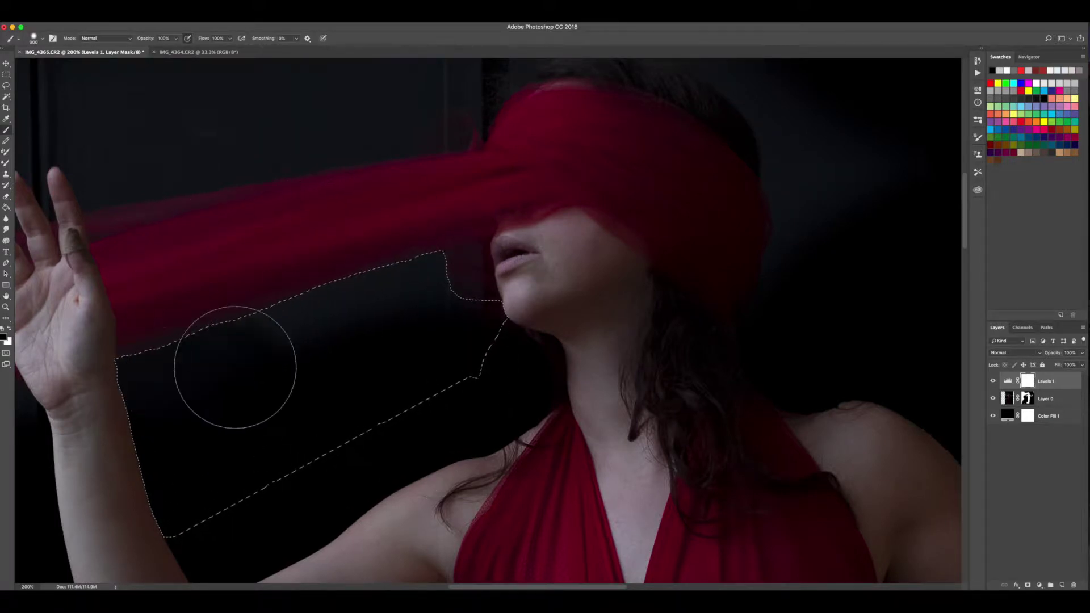
key("super+d")
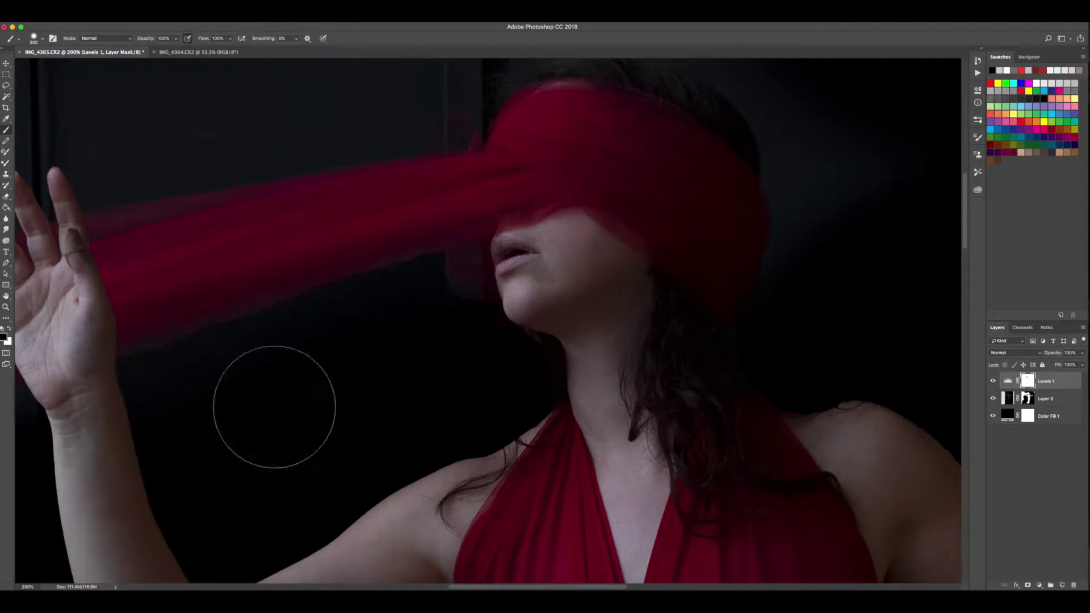
Step: Paint the remaining background below the scarf and beside the chin black on the Levels mask, reducing the brush to 45 px
key("bracketleft")
key("bracketleft")
key("bracketleft")
key("bracketleft")
key("bracketleft")
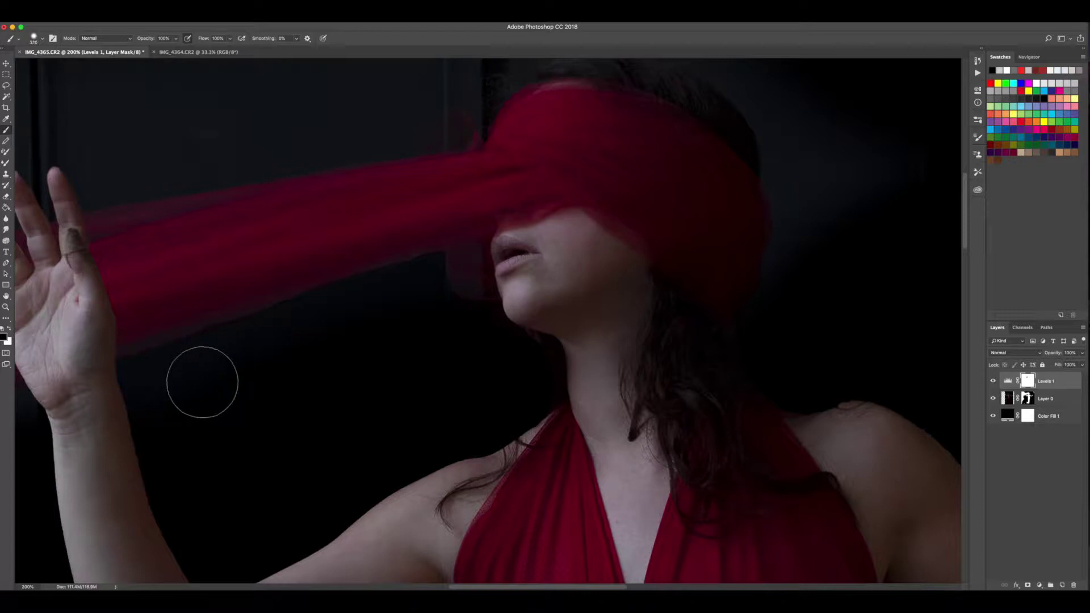
key("bracketleft")
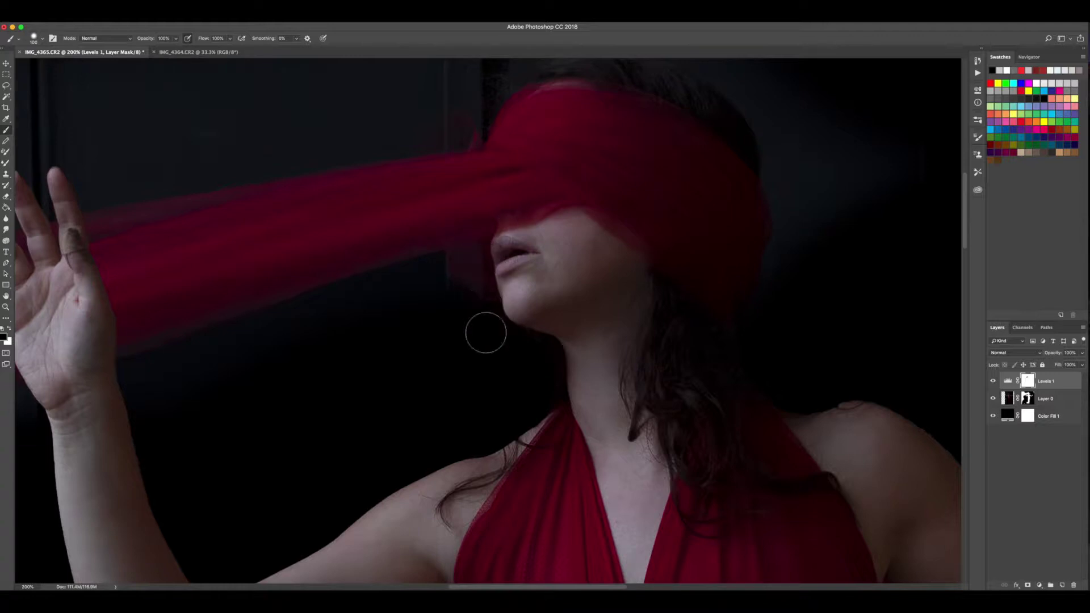
key("bracketleft")
key("bracketleft")
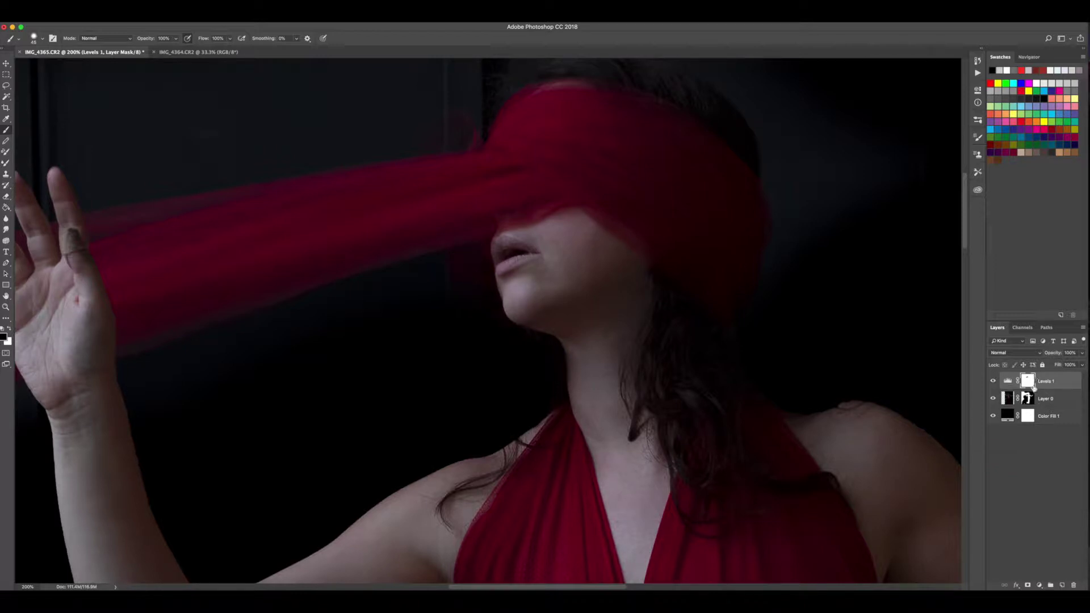
Step: Switch to the photo layer's mask and restore the last lasso selection
left_click(1028, 399)
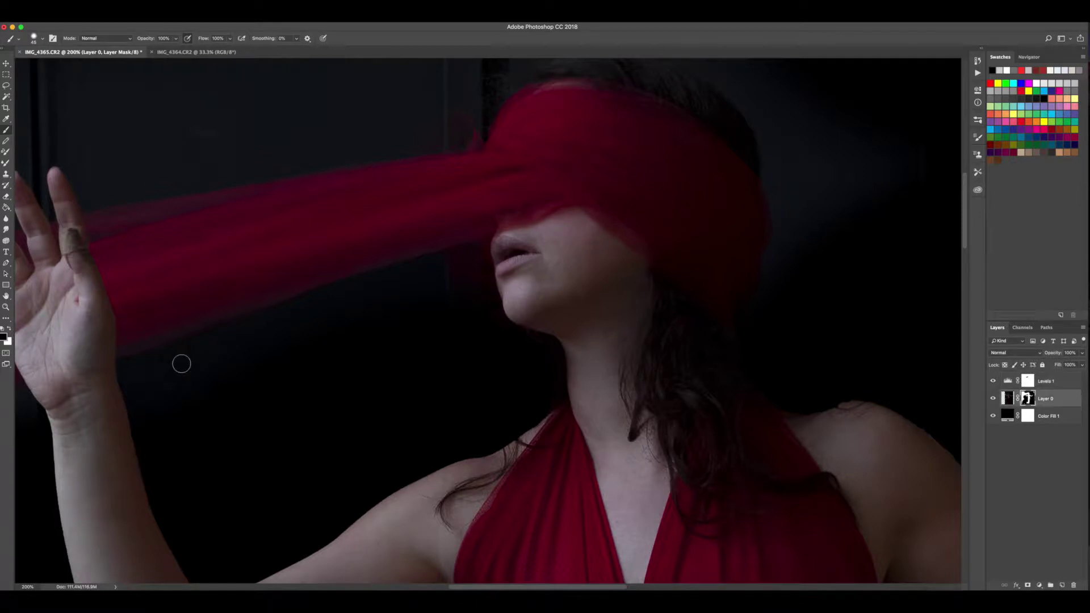
left_click(192, 24)
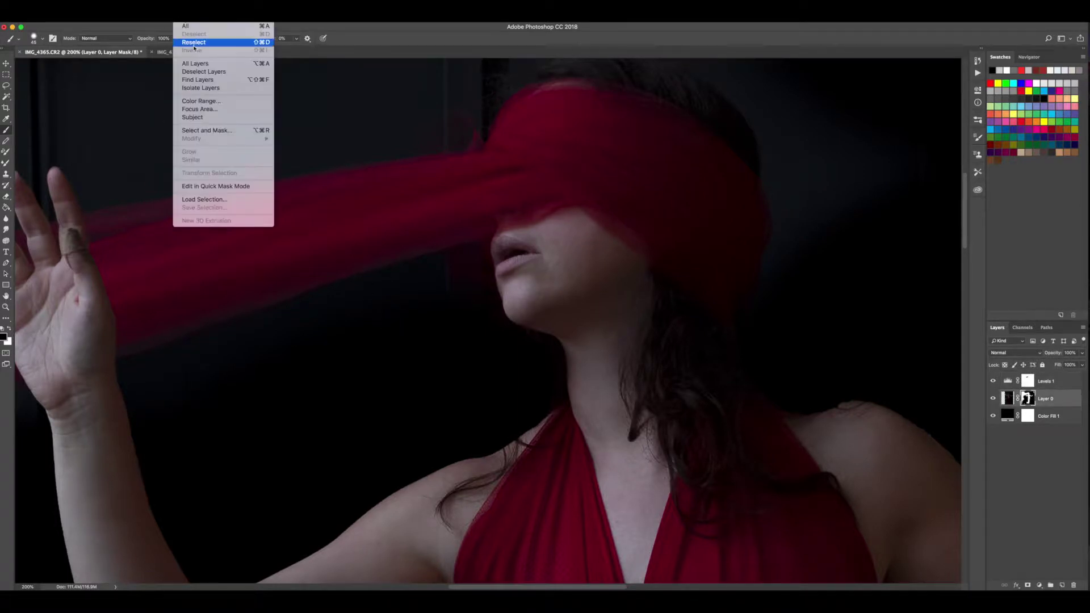
left_click(204, 39)
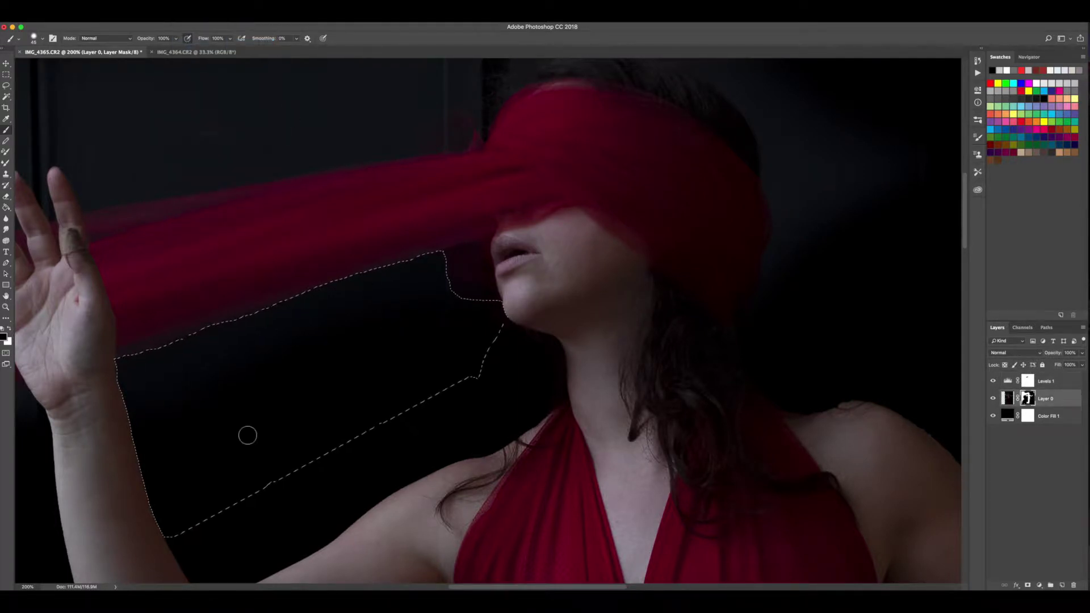
Step: Hide the background inside the selection by painting black on the photo layer's mask with a 500 px brush, and deselect
key("]")
key("]")
key("]")
key("]")
key("]")
key("]")
key("]")
key("]")
mouse_move(243, 426)
left_mouse_down()
mouse_move(199, 420)
mouse_move(187, 471)
left_mouse_up()
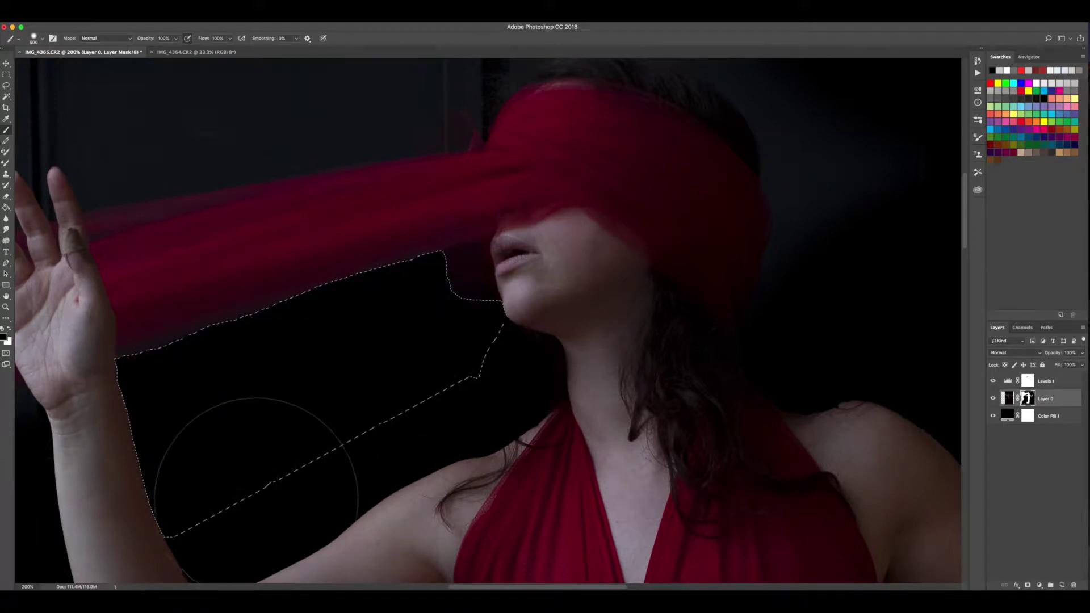
key("super+d")
Step: Mask out the leftover background between the scarf and the woman's chin with a 90 px brush
key("[")
key("[")
key("[")
key("[")
key("[")
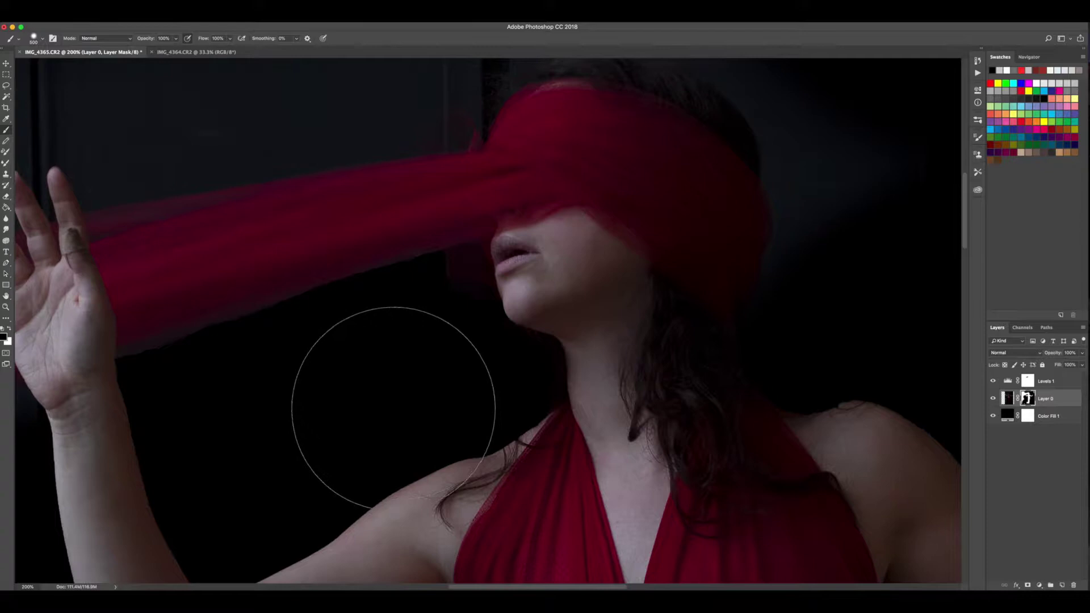
key("[")
key("[")
key("[")
key("[")
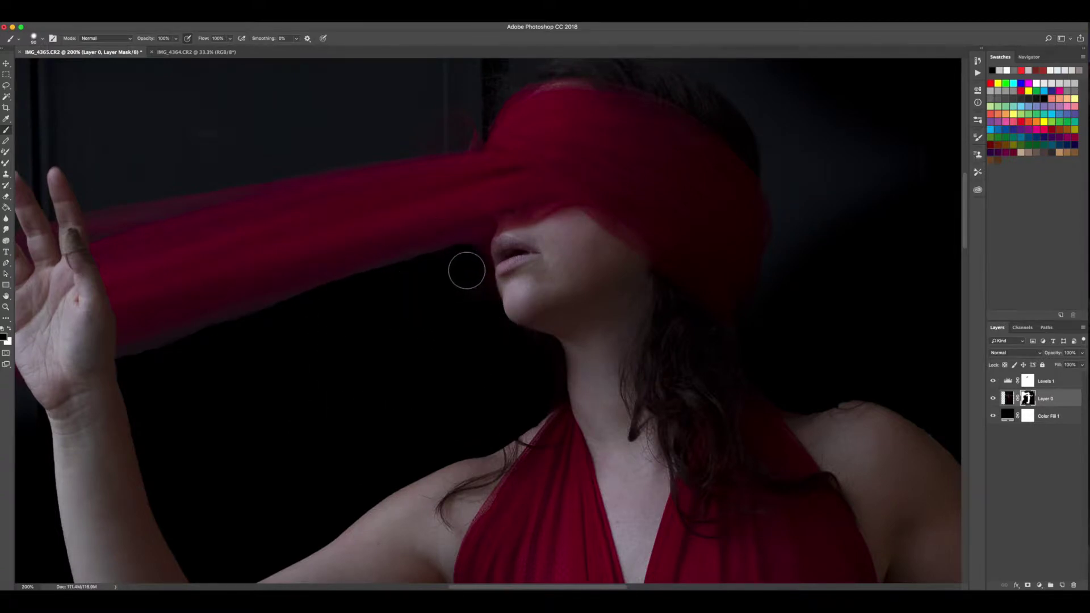
Step: Refine the photo layer's mask along the scarf's lower edge next to the lips with a 9 px brush
key("[")
key("[")
key("[")
key("[")
key("super+equal")
key("super+equal")
key("space")
left_click_drag(474, 255, 390, 399)
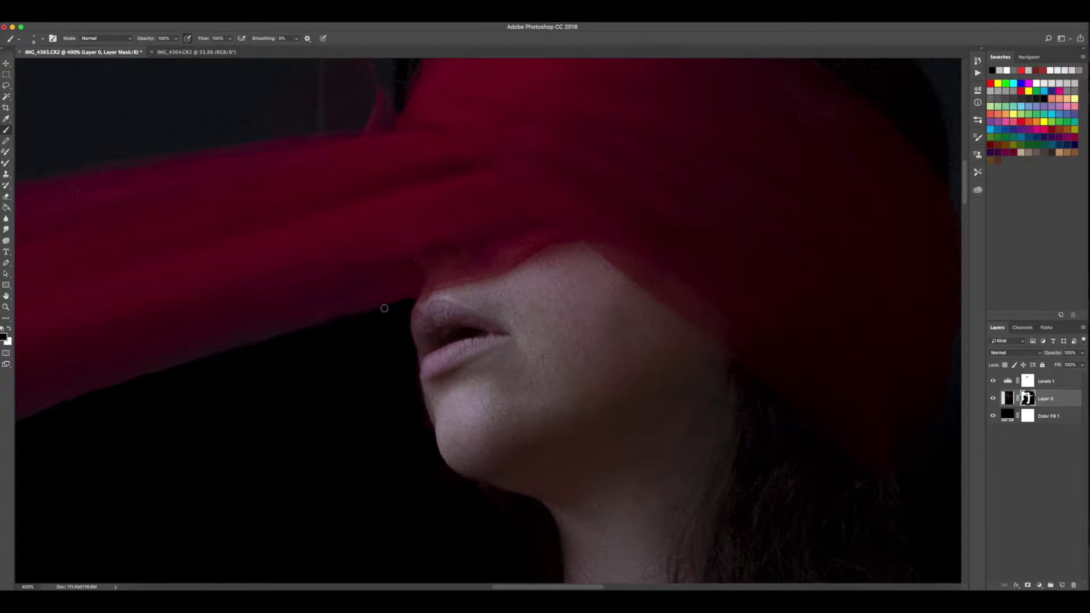
Step: Clean up the photo layer's mask along the scarf's lower edge beside the raised palm with a 30 px black brush
key("super+minus")
key("super+minus")
key("super+minus")
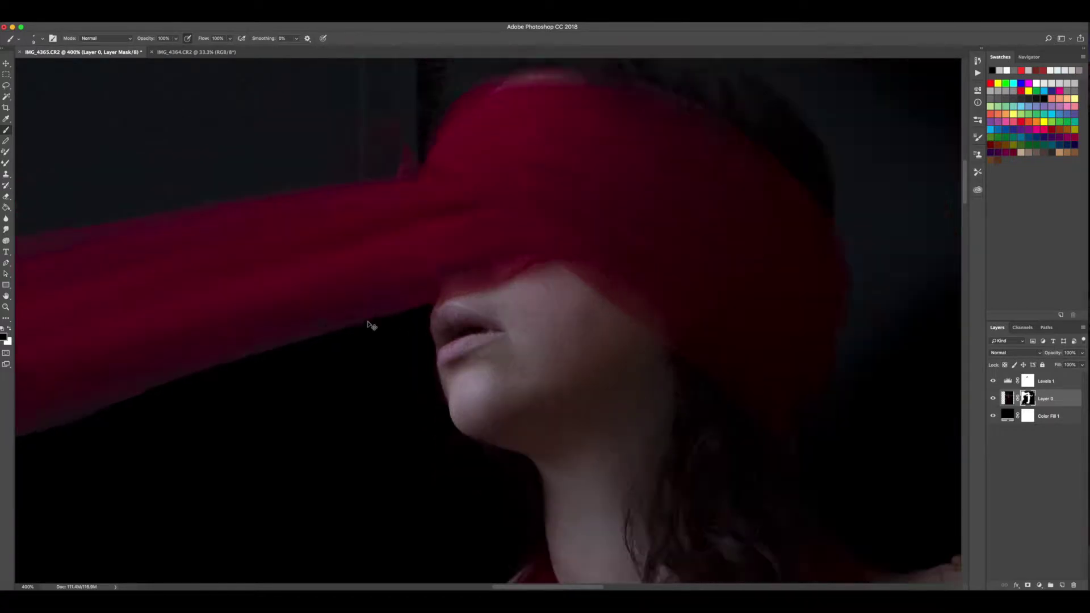
key("space")
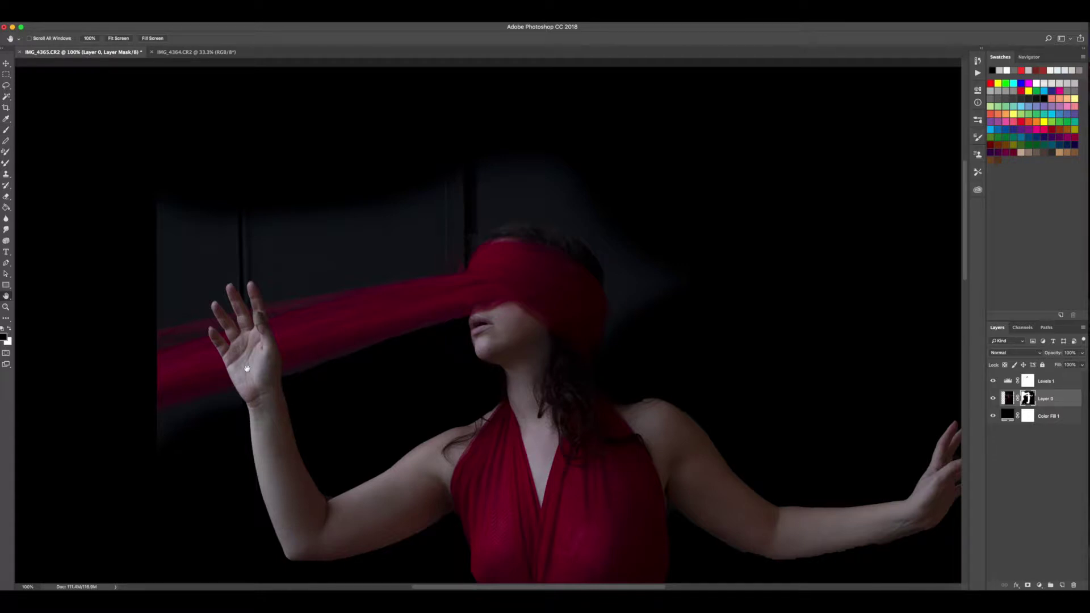
key("super+plus")
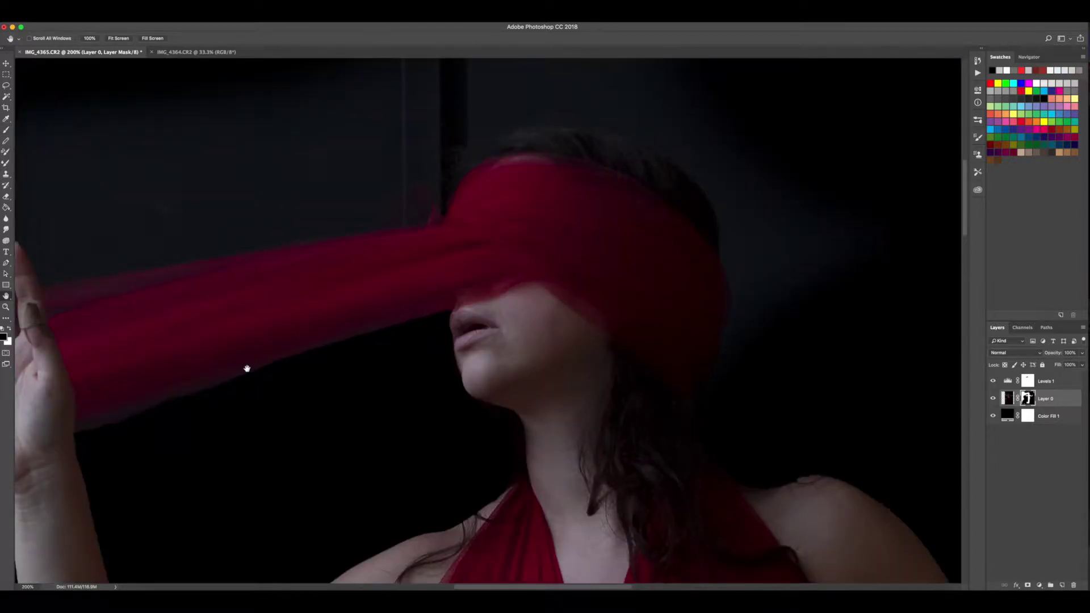
left_click_drag(247, 369, 326, 334)
left_click_drag(193, 362, 450, 295)
key("super+plus")
key("super+plus")
key("b")
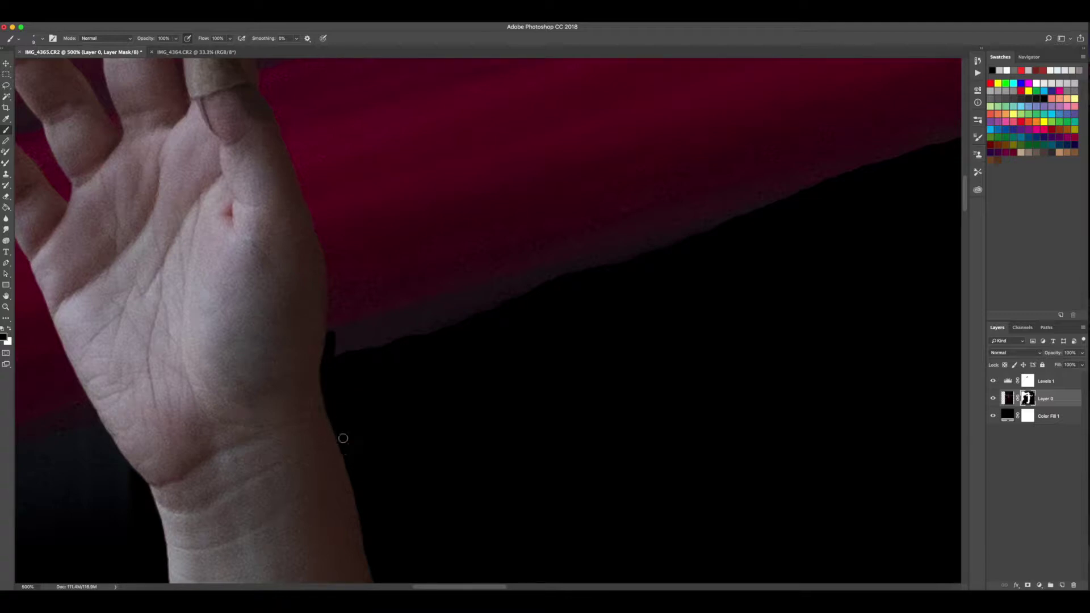
key("]")
mouse_move(360, 350)
left_mouse_down()
mouse_move(422, 326)
mouse_move(391, 337)
mouse_move(468, 310)
mouse_move(378, 329)
mouse_move(508, 290)
left_mouse_up()
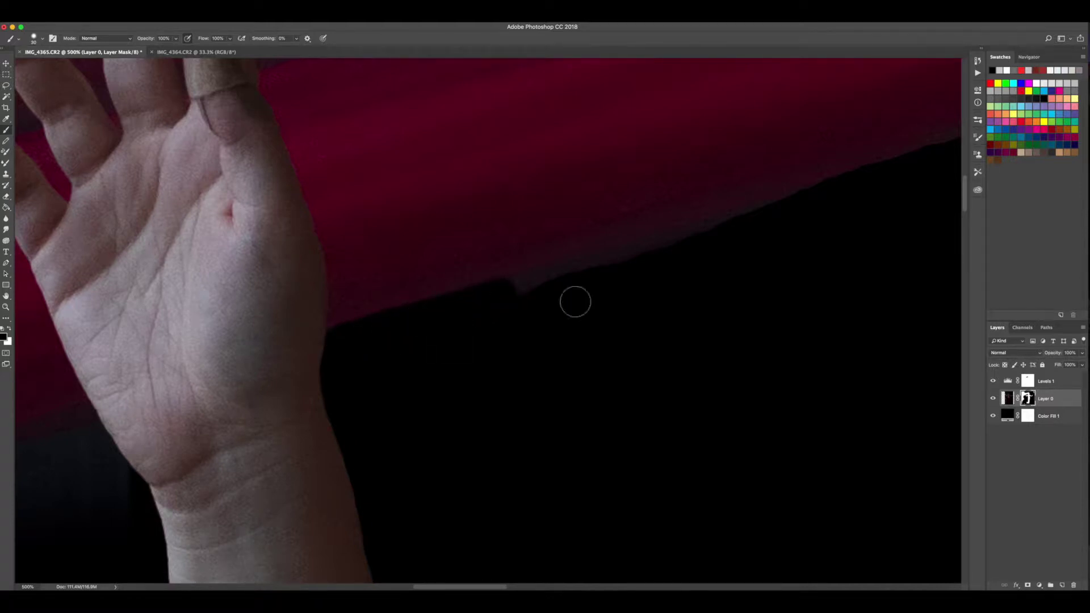
mouse_move(574, 290)
left_mouse_down()
mouse_move(512, 294)
mouse_move(735, 231)
left_mouse_up()
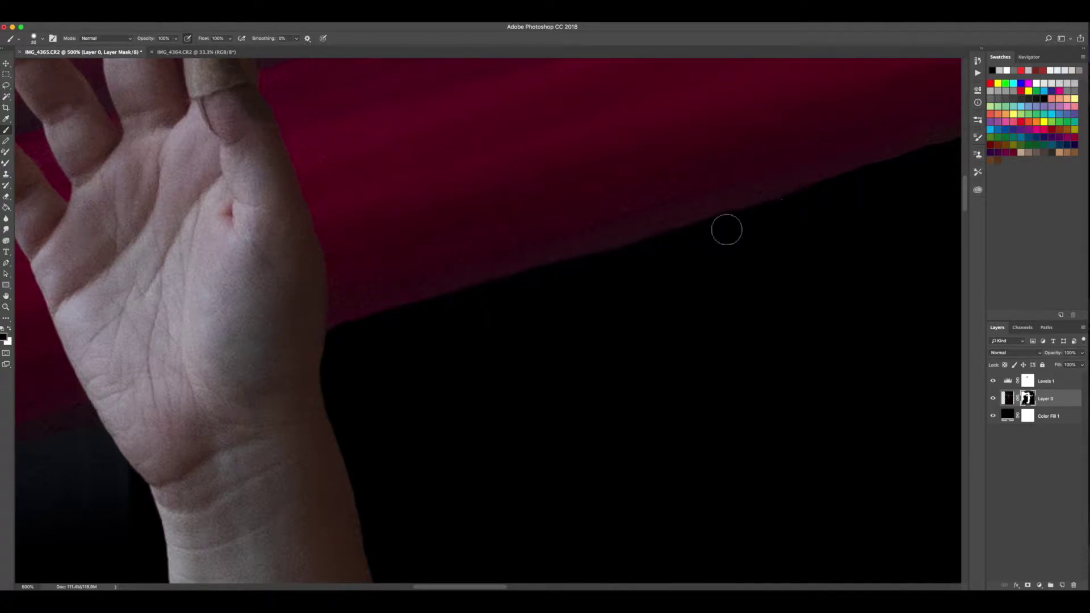
Step: Mask out the leftover background below the scarf on the outer side of the raised wrist
key("space")
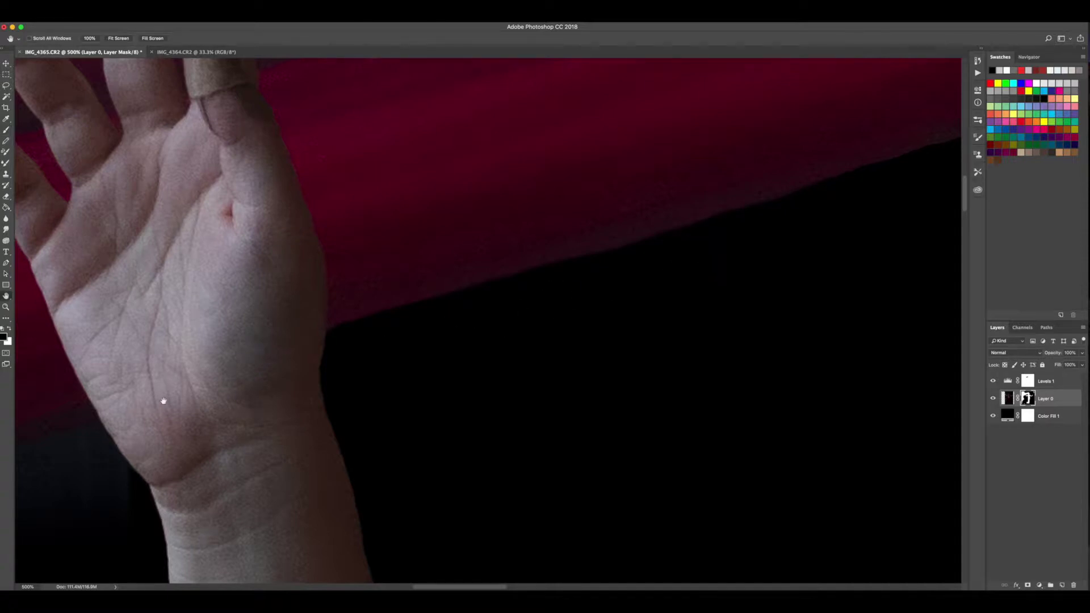
left_click_drag(161, 396, 482, 261)
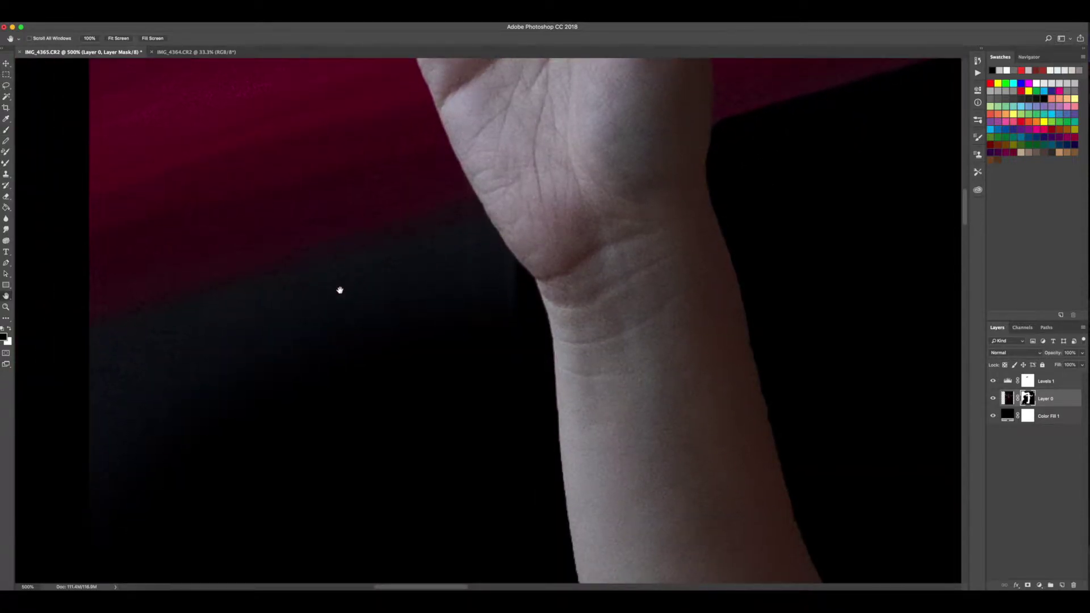
mouse_move(261, 291)
left_mouse_down()
mouse_move(93, 340)
mouse_move(28, 381)
mouse_move(75, 428)
mouse_move(102, 371)
mouse_move(105, 455)
mouse_move(122, 452)
mouse_move(159, 359)
mouse_move(117, 386)
mouse_move(138, 494)
mouse_move(125, 505)
mouse_move(150, 483)
mouse_move(190, 407)
mouse_move(233, 380)
mouse_move(293, 304)
mouse_move(226, 304)
mouse_move(281, 287)
mouse_move(208, 305)
mouse_move(367, 259)
mouse_move(194, 349)
mouse_move(236, 339)
mouse_move(201, 391)
mouse_move(285, 335)
mouse_move(289, 367)
mouse_move(313, 349)
mouse_move(323, 298)
mouse_move(417, 243)
mouse_move(407, 234)
mouse_move(204, 305)
mouse_move(467, 212)
mouse_move(489, 257)
mouse_move(467, 248)
mouse_move(473, 237)
mouse_move(519, 291)
mouse_move(450, 293)
mouse_move(511, 284)
mouse_move(424, 308)
mouse_move(460, 247)
mouse_move(479, 250)
mouse_move(431, 275)
mouse_move(403, 325)
mouse_move(360, 323)
mouse_move(347, 341)
left_mouse_up()
key("super+minus")
key("super+minus")
key("super+minus")
key("super+minus")
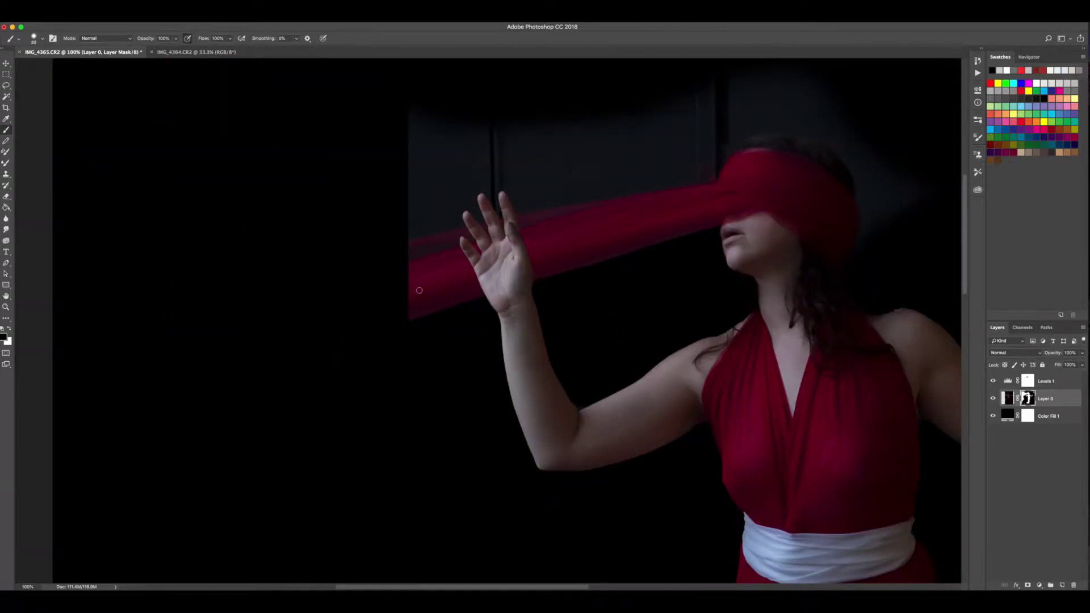
Step: Select the background above the scarf with the Magic Wand and add the vertical panel strips to the selection
key("space")
left_click_drag(509, 234, 351, 351)
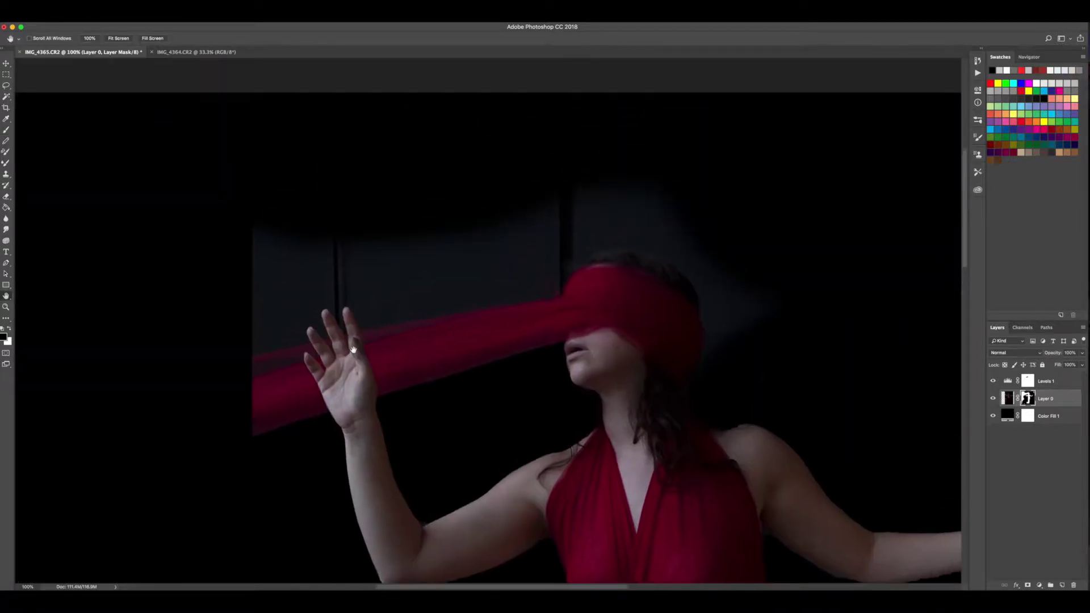
mouse_move(500, 324)
left_mouse_down()
mouse_move(462, 262)
mouse_move(518, 312)
left_mouse_up()
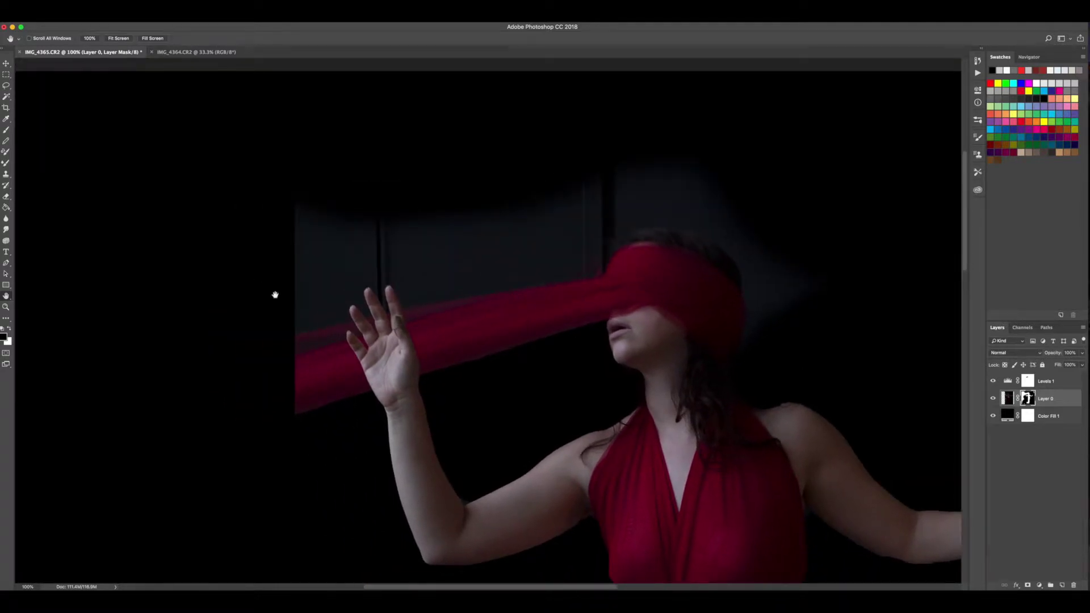
left_click(6, 98)
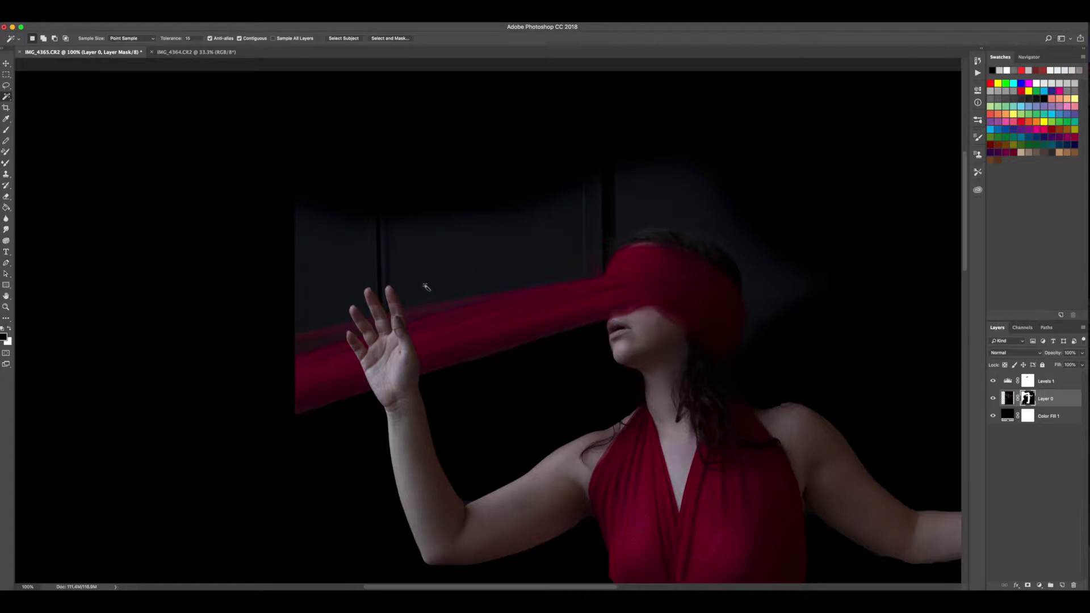
left_click(428, 288)
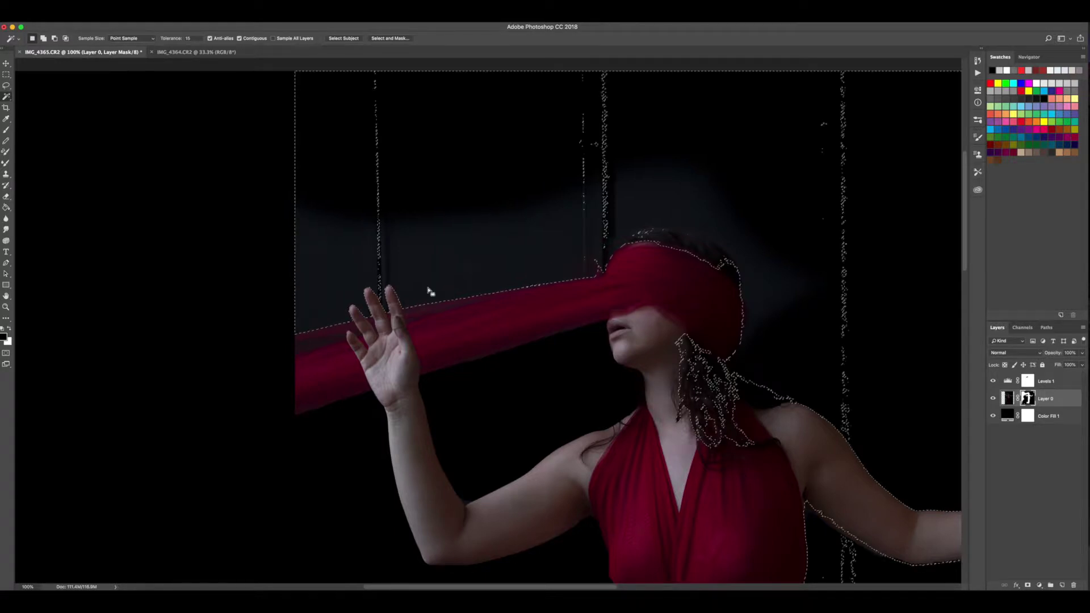
right_click(7, 99)
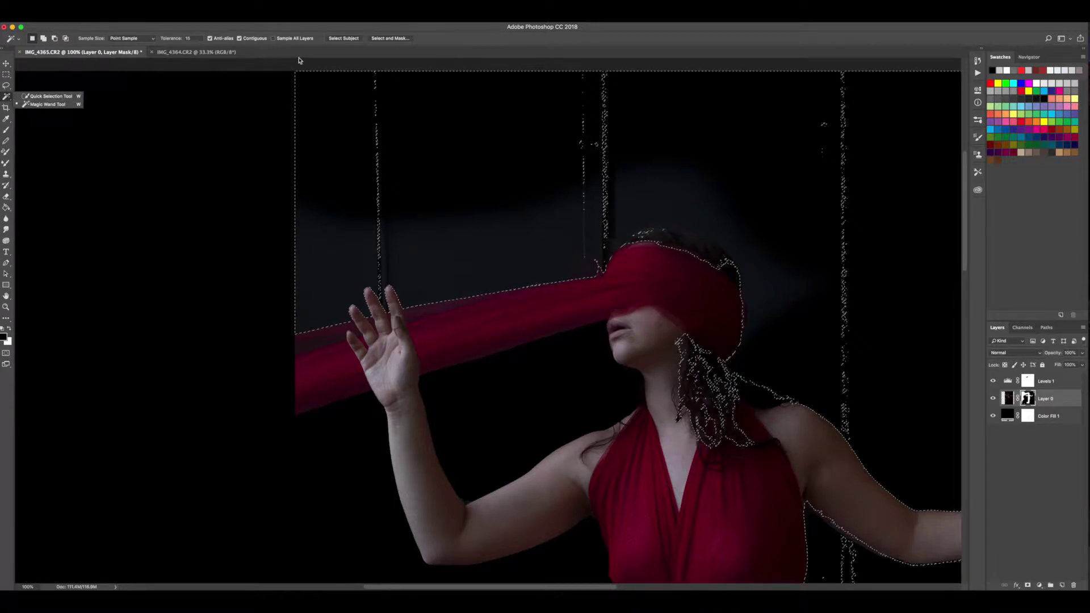
left_click(426, 134)
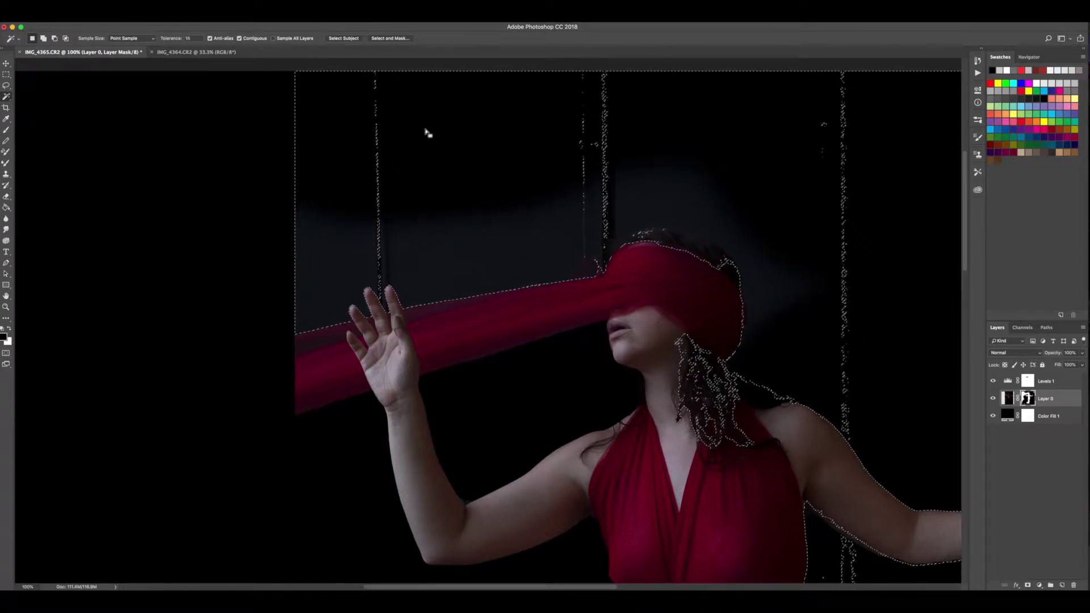
left_click(382, 209, "shift")
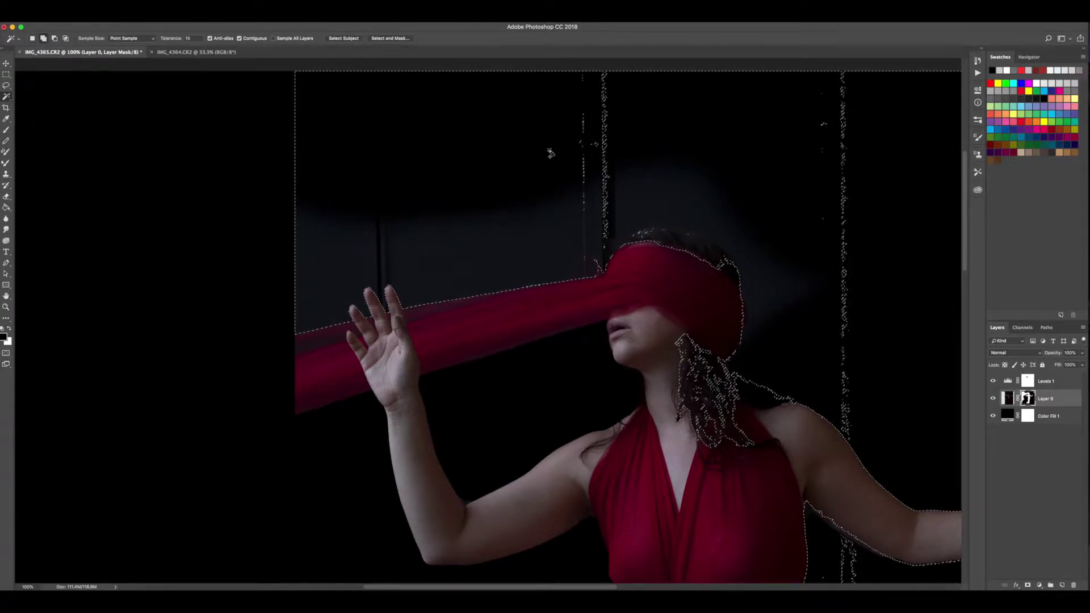
left_click(605, 179)
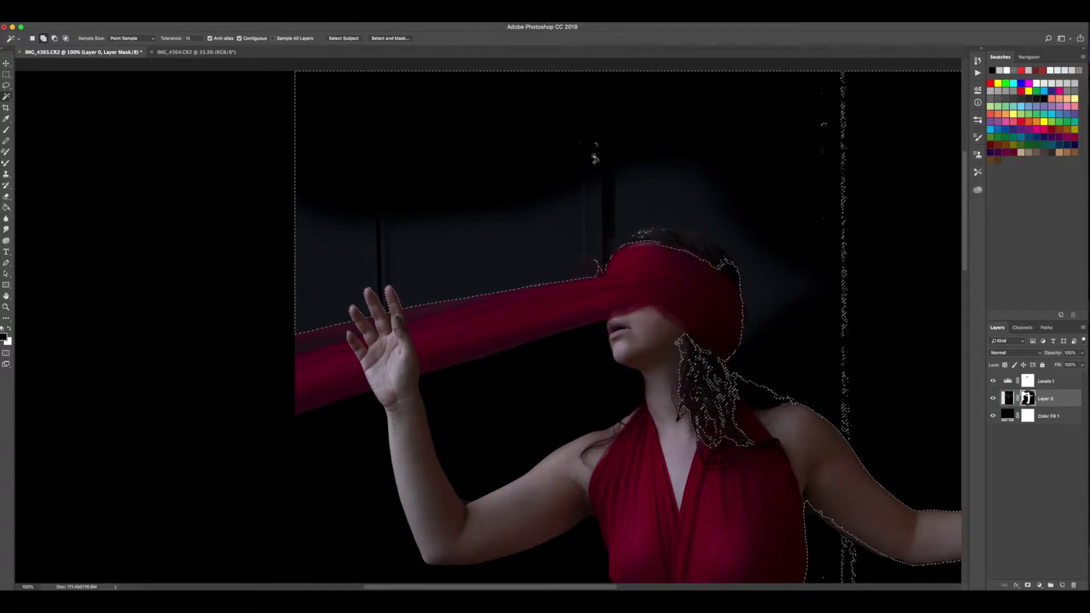
left_click(593, 149, "shift")
key("z")
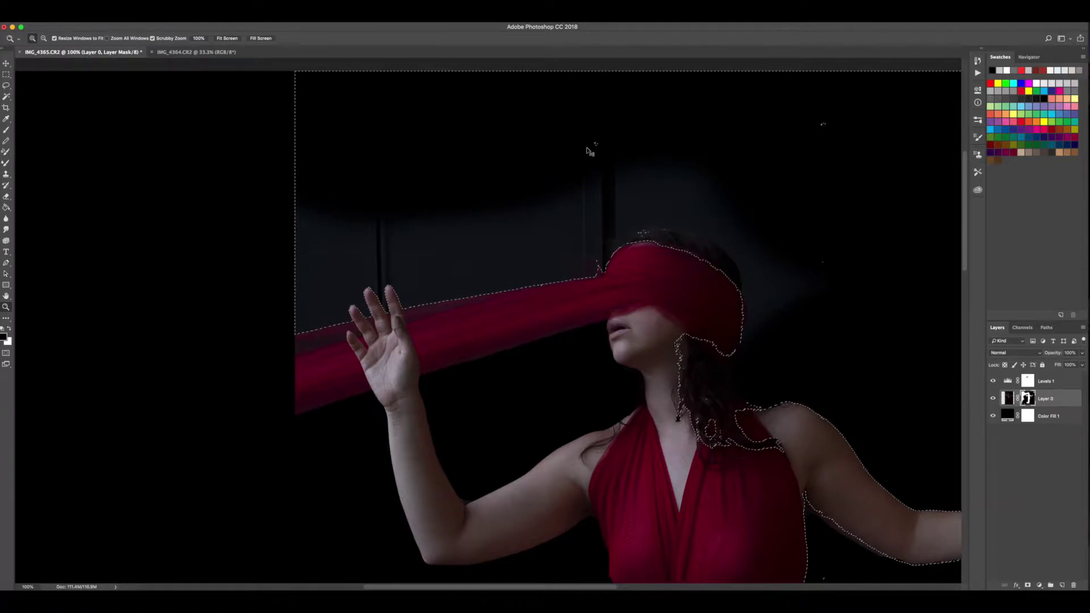
Step: Revert the last three Magic Wand additions by returning to the third Magic Wand state in the history
left_click(977, 61)
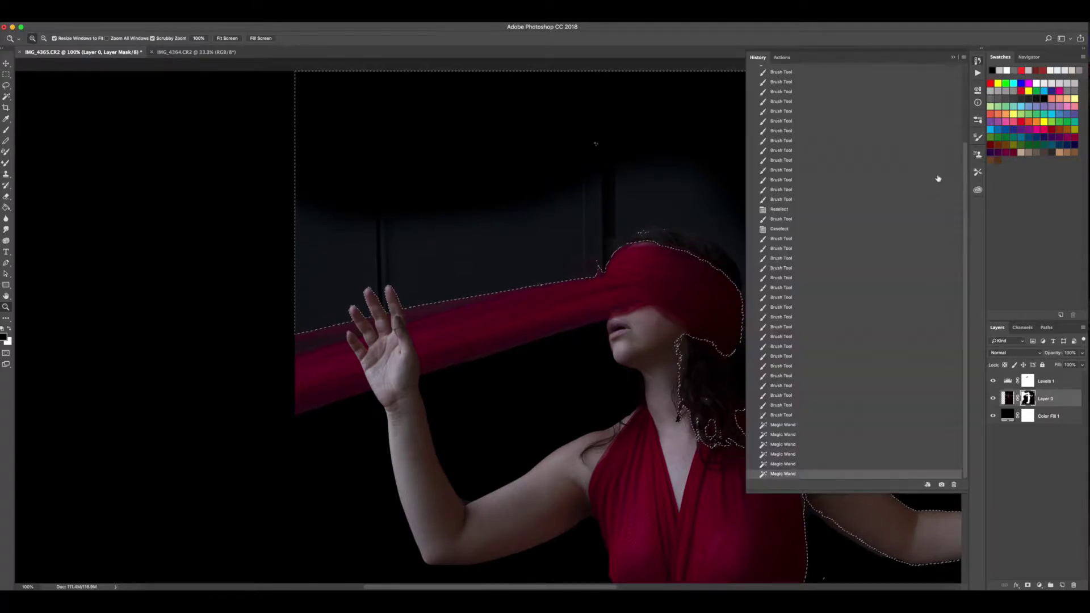
left_click(774, 463)
left_click(774, 444)
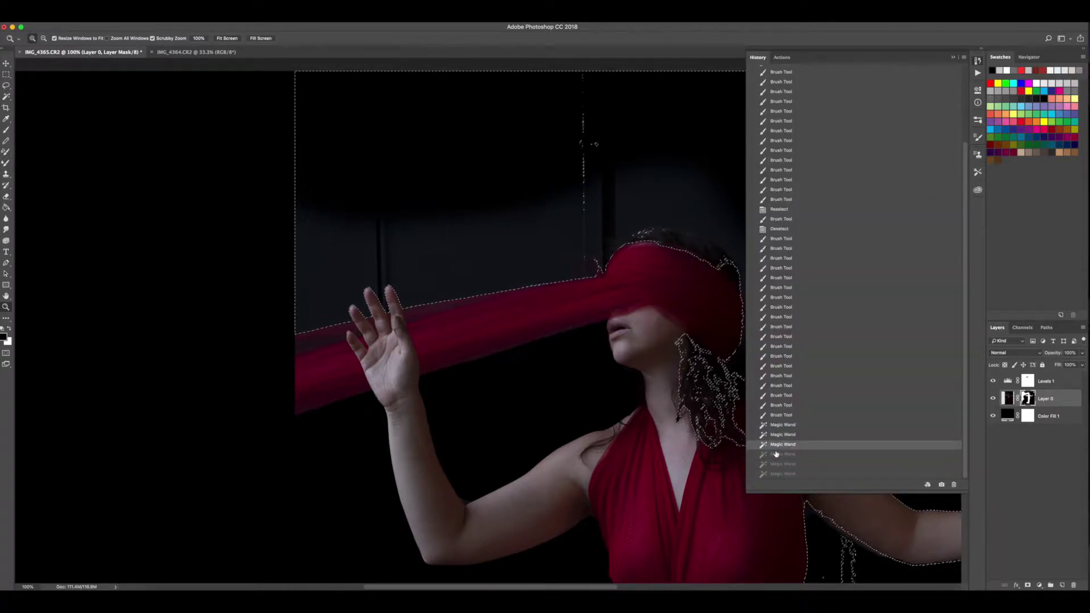
left_click(772, 435)
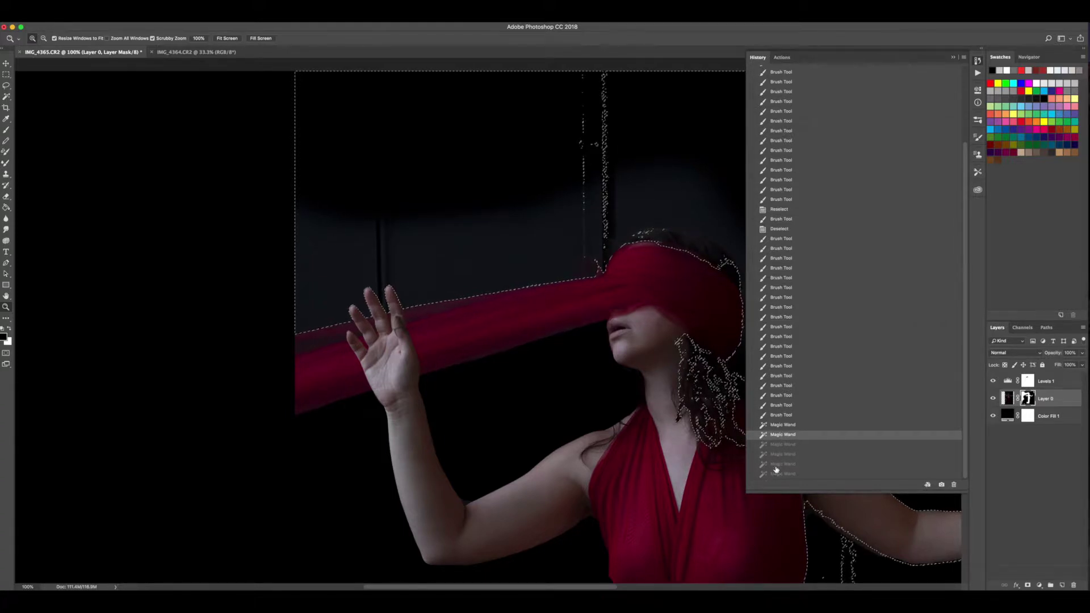
left_click(782, 445)
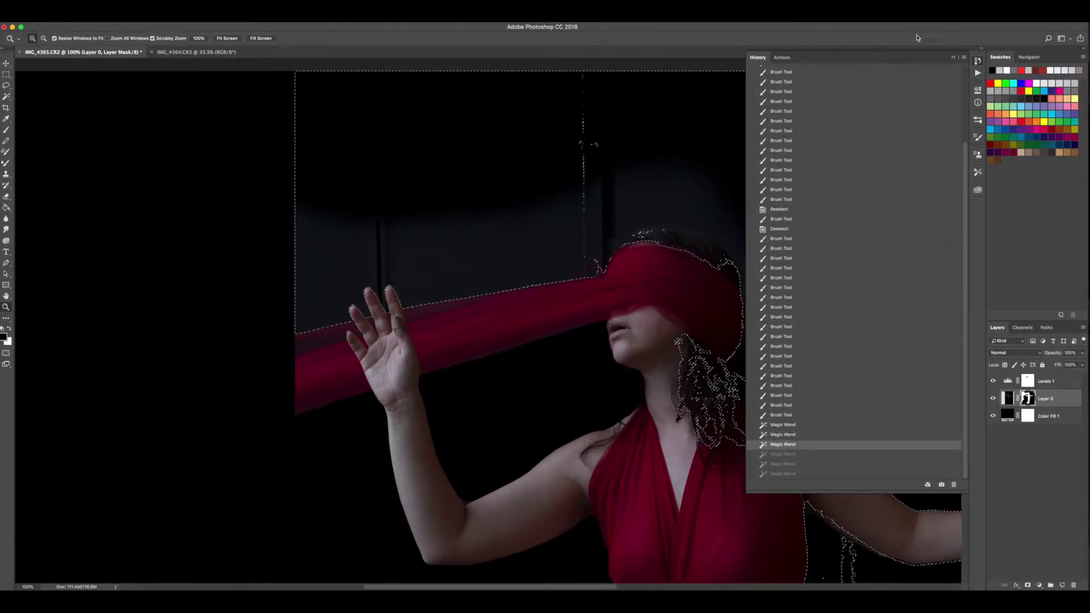
left_click(978, 61)
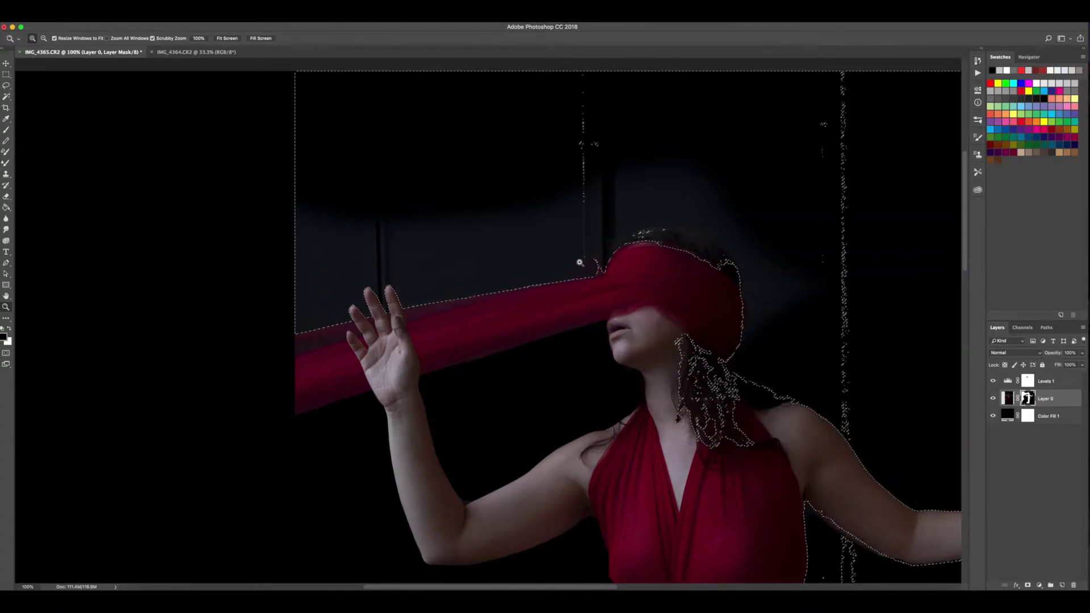
Step: Hide the selected background above the scarf and around the head by painting black with a 300 px brush, and deselect
key("b")
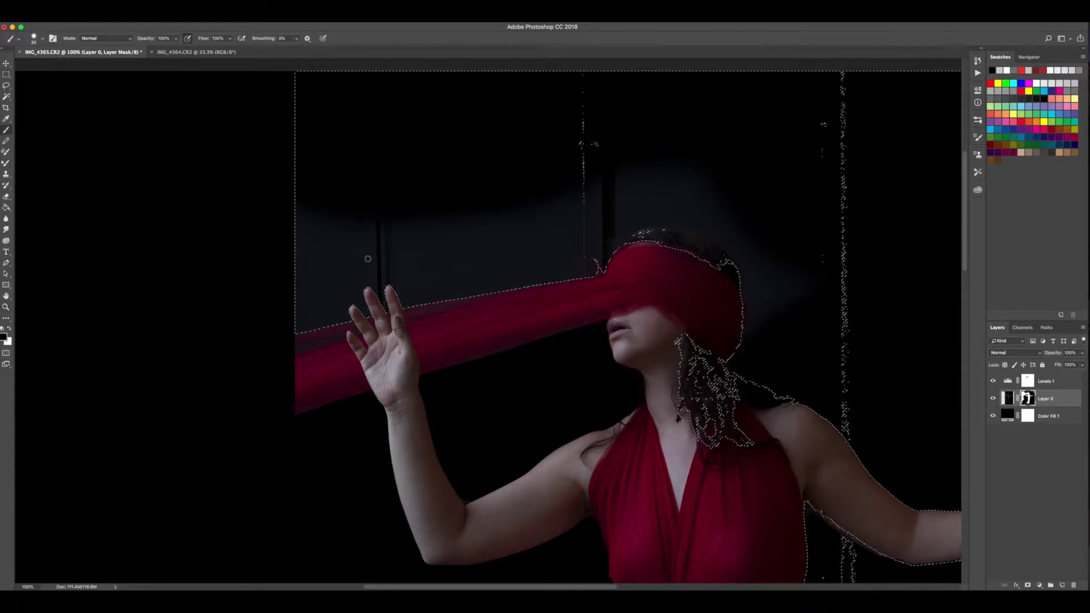
key("bracketright")
key("bracketright")
key("bracketright")
key("bracketright")
key("bracketright")
key("bracketright")
key("bracketright")
key("bracketright")
key("bracketright")
key("bracketright")
key("bracketright")
key("bracketright")
key("bracketright")
mouse_move(394, 267)
left_mouse_down()
mouse_move(372, 234)
mouse_move(428, 272)
mouse_move(457, 263)
mouse_move(424, 273)
mouse_move(567, 246)
mouse_move(618, 180)
mouse_move(582, 196)
mouse_move(608, 136)
mouse_move(636, 146)
mouse_move(639, 170)
mouse_move(657, 182)
mouse_move(638, 187)
mouse_move(734, 202)
mouse_move(721, 204)
mouse_move(774, 255)
mouse_move(774, 302)
mouse_move(835, 245)
mouse_move(815, 139)
mouse_move(844, 83)
left_mouse_up()
key("super+d")
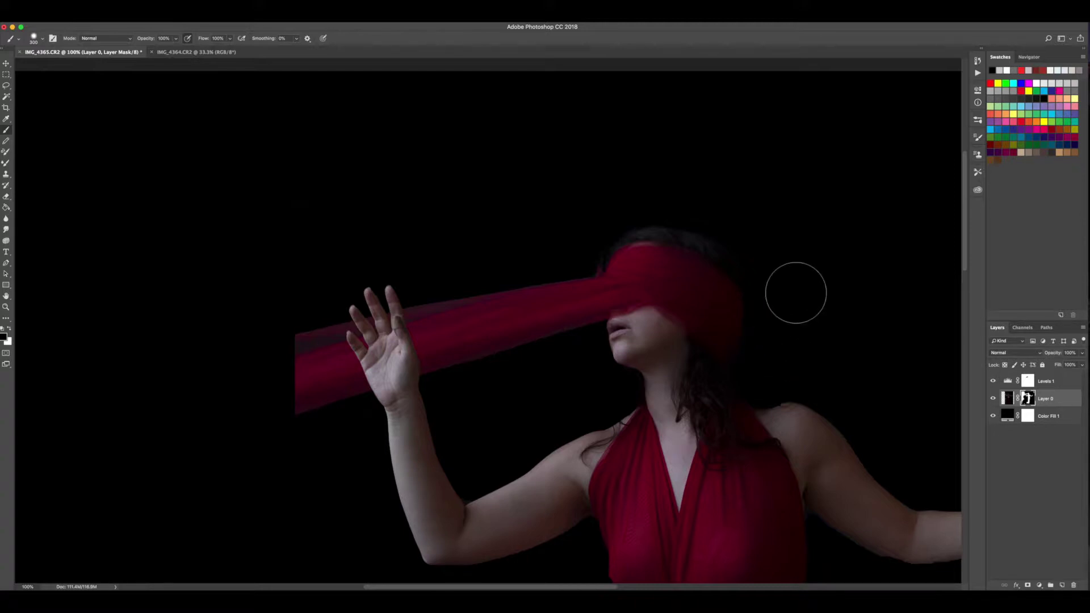
Step: Mask out the stray tuft beside the hair and smooth the scarf's upper edge toward the hand with an 80 px brush
key("super+equal")
key("super+equal")
key("super+equal")
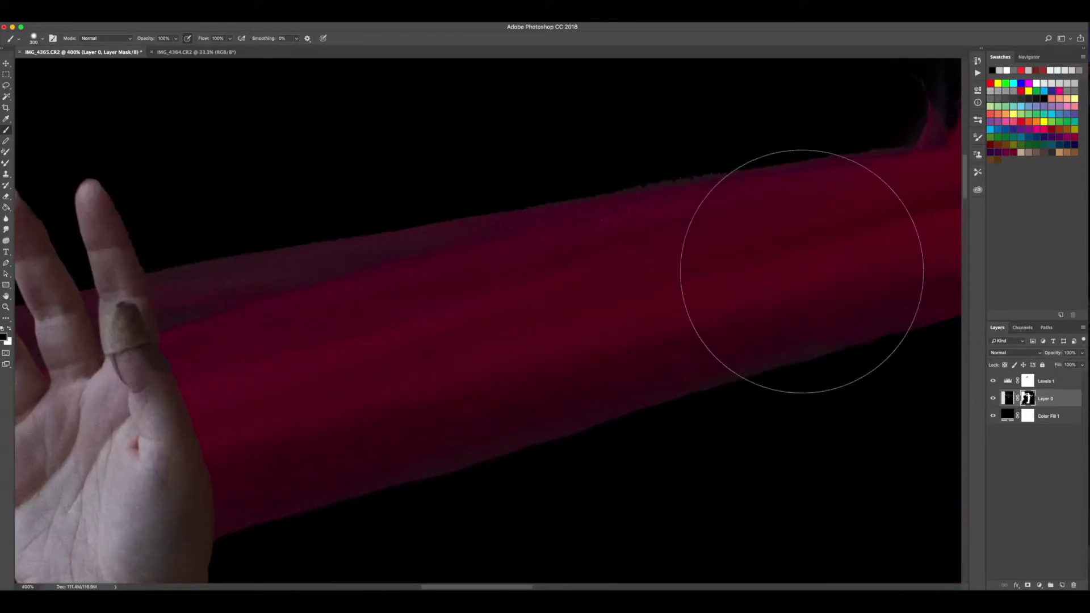
key("space")
left_click_drag(805, 235, 521, 319)
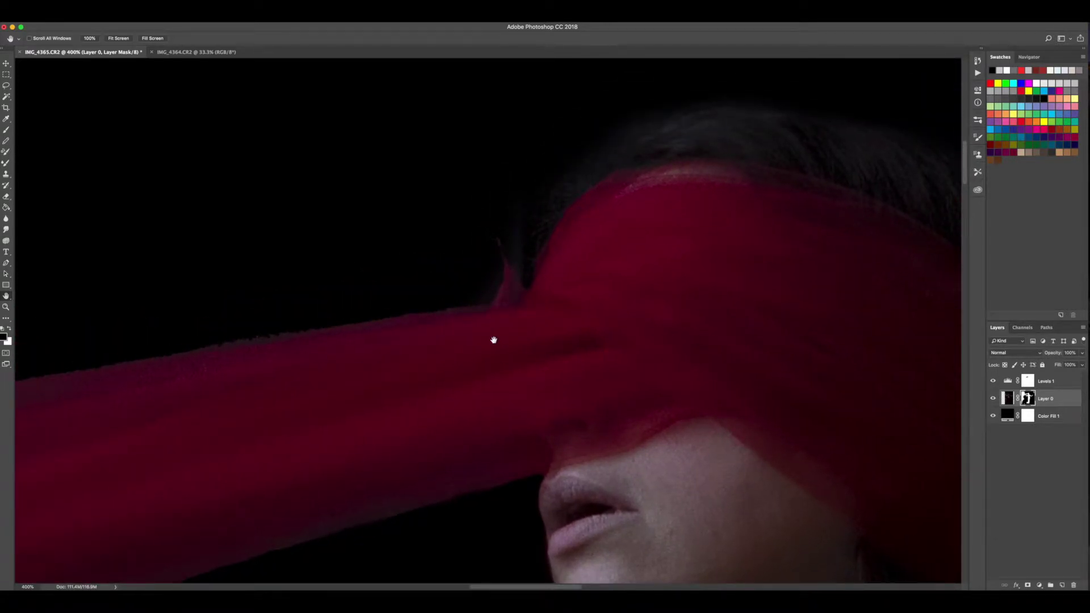
key("bracketleft")
key("bracketleft")
key("bracketleft")
key("bracketleft")
key("bracketleft")
key("bracketleft")
mouse_move(503, 224)
left_mouse_down()
mouse_move(499, 254)
mouse_move(510, 205)
left_mouse_up()
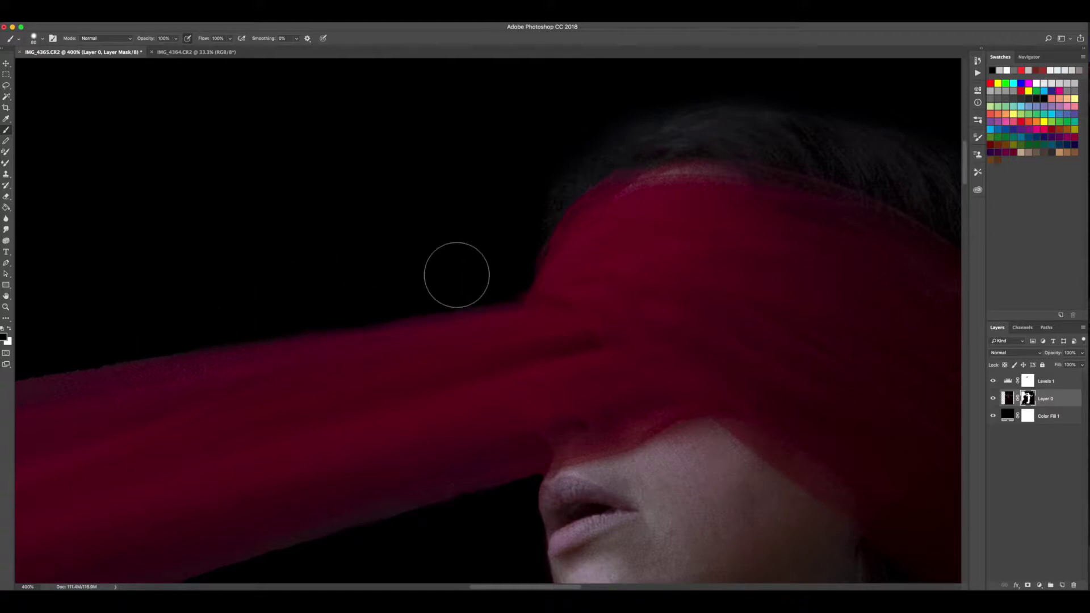
key("space")
left_click_drag(282, 317, 712, 282)
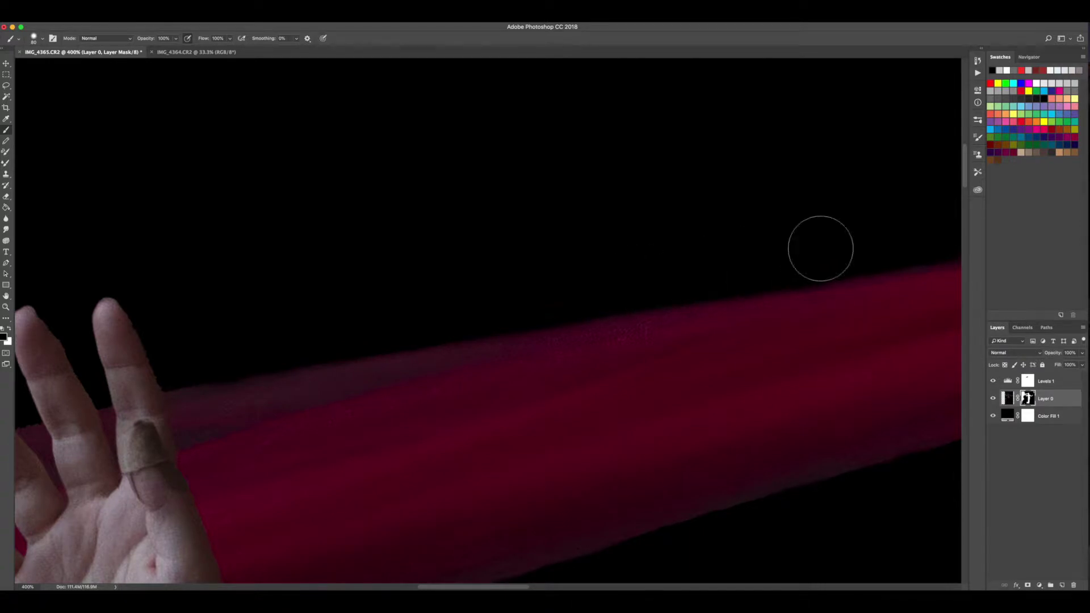
Step: Refine the mask along the raised fingers with a 25 px brush at 70% hardness, alternating between white and black
key("space")
left_click_drag(187, 301, 355, 287)
mouse_move(297, 326)
left_mouse_down()
mouse_move(325, 291)
mouse_move(318, 283)
left_mouse_up()
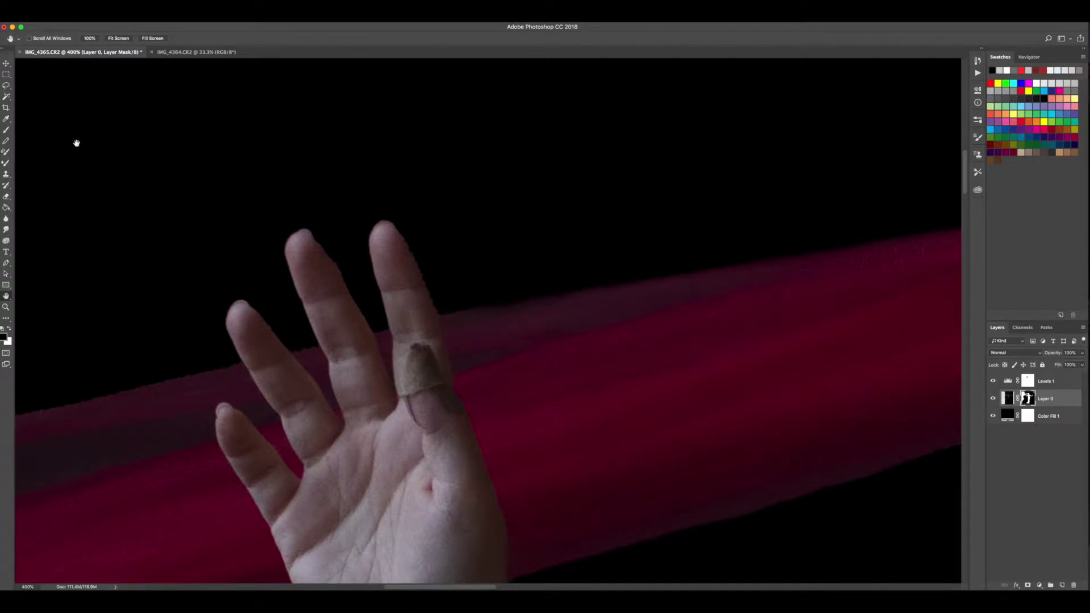
left_click(42, 38)
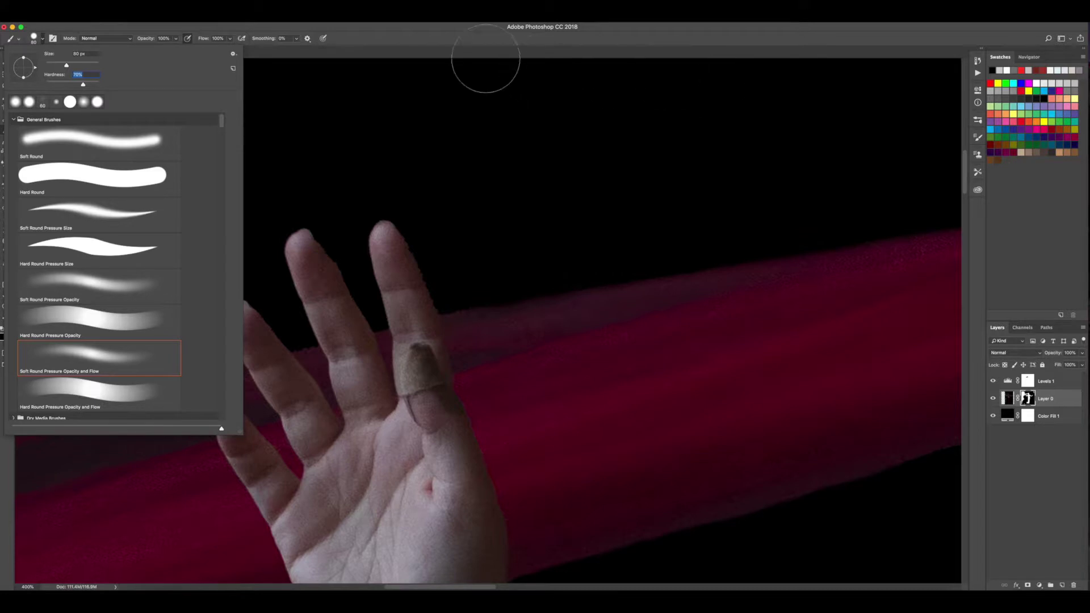
key("Return")
key("bracketleft")
key("bracketleft")
key("bracketleft")
key("bracketleft")
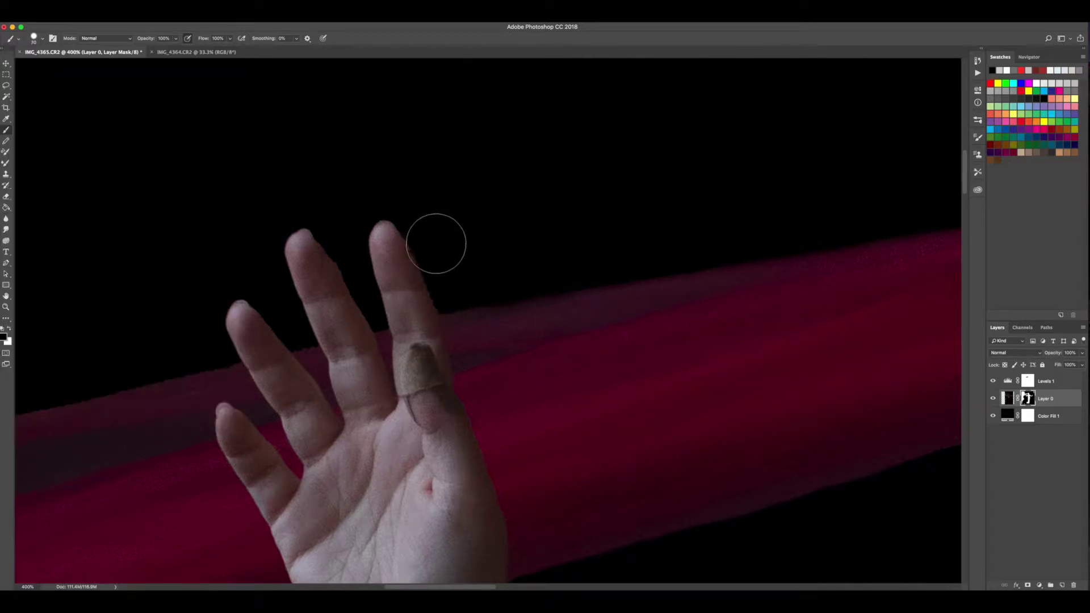
key("bracketleft")
key("x")
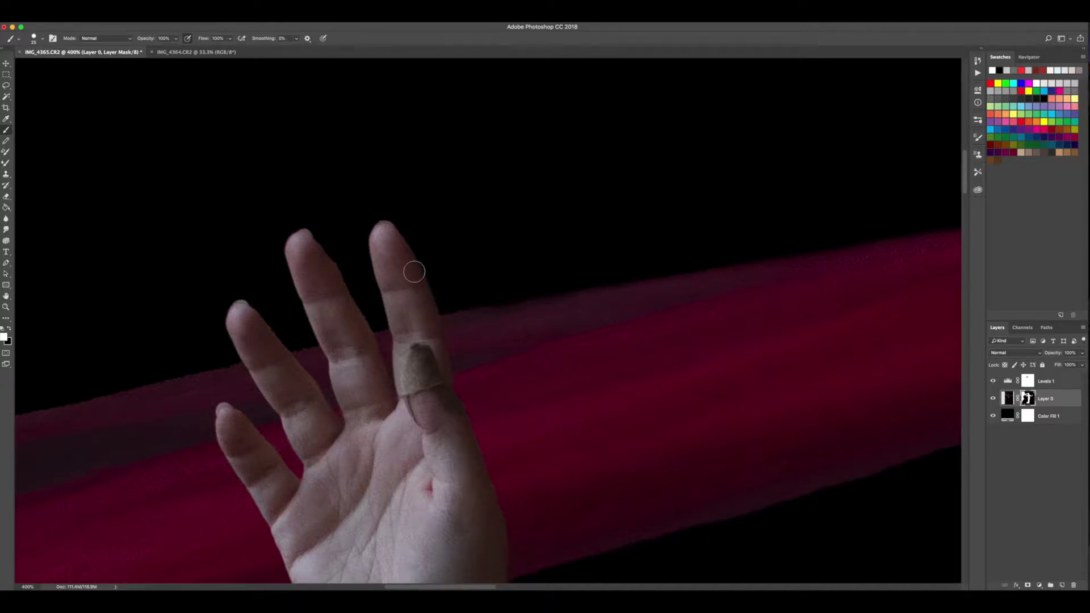
key("x")
key("x")
key("x")
Step: Try painting black over a fingertip on the photo layer's mask, and undo the strokes
left_click_drag(299, 235, 310, 251)
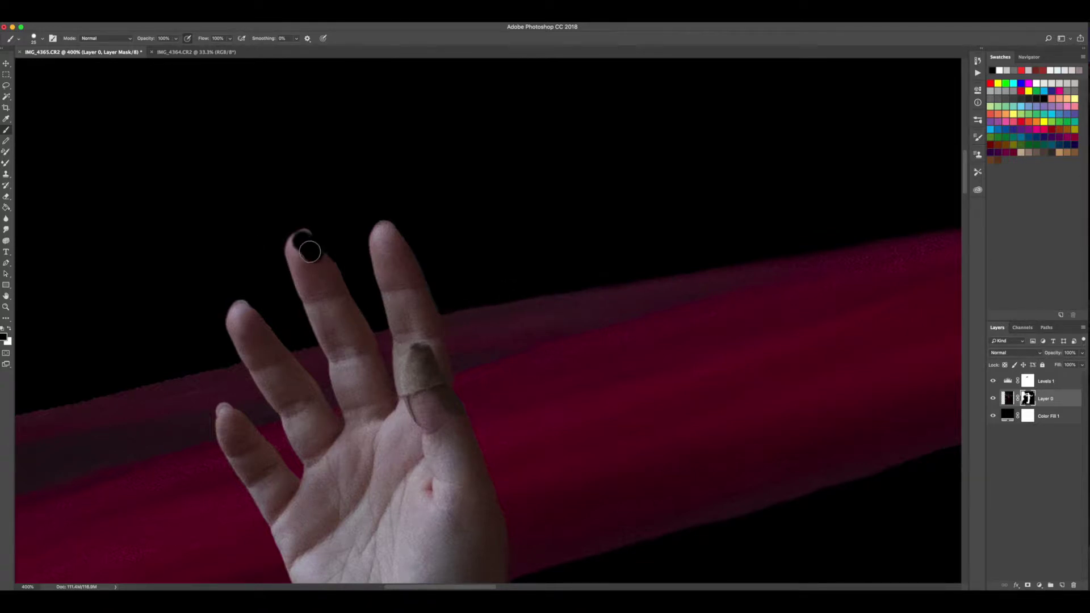
left_click(313, 252)
key("super+alt+z")
key("super+alt+z")
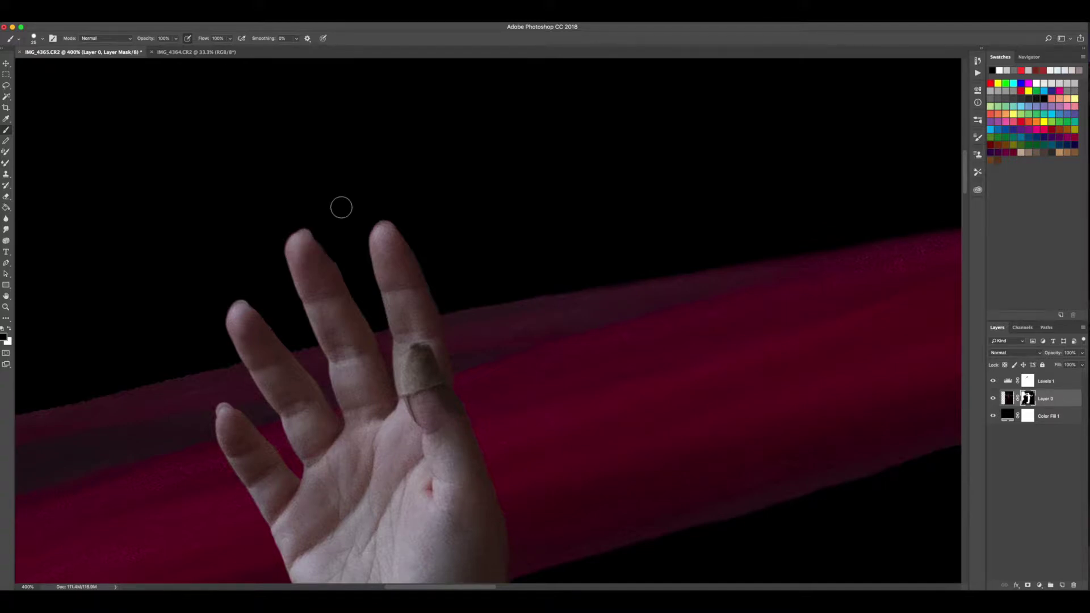
Step: Smooth the scarf's upper edge beside the little finger on the layer mask, painting white and black with the 25 px brush
key("x")
key("x")
key("x")
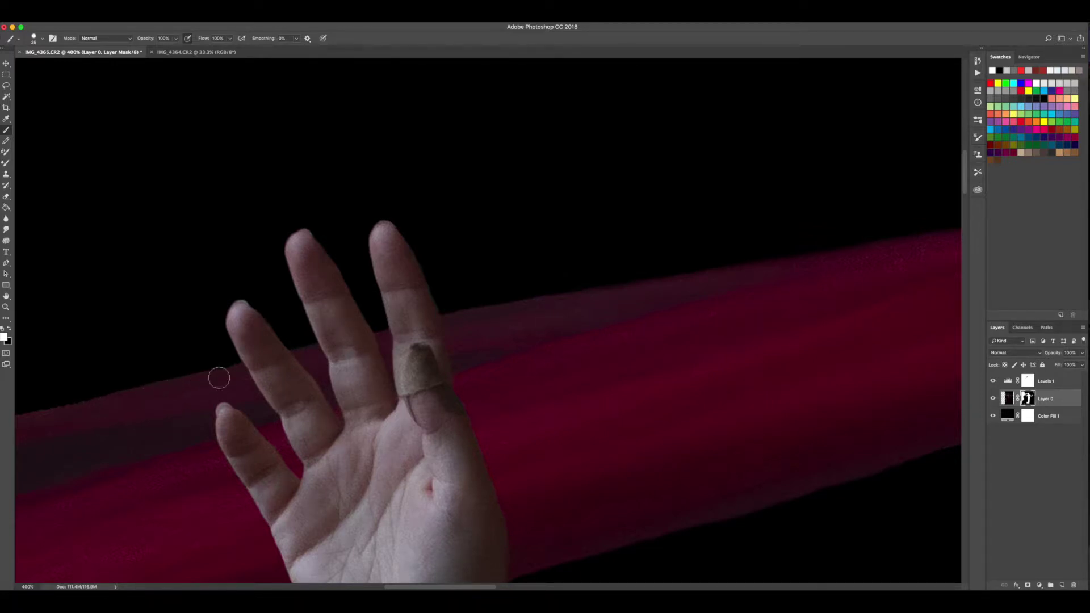
left_click_drag(228, 376, 83, 408)
key("x")
left_click_drag(23, 437, 224, 387)
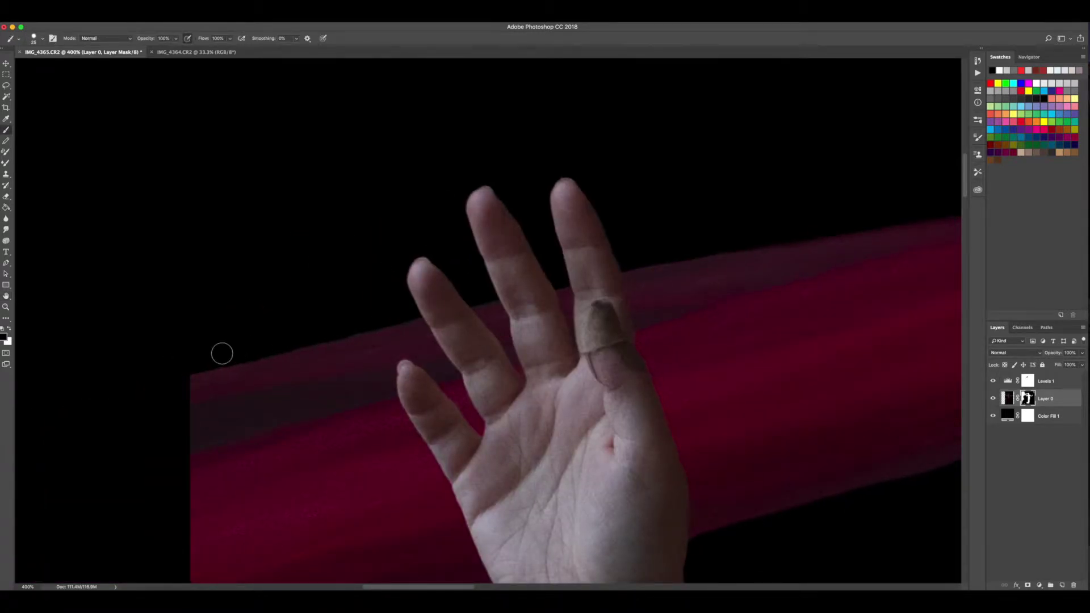
Step: Restore the missing notch in the blindfold at the forehead, where it meets the stretched scarf, by painting white on the mask
key("super+minus")
key("super+minus")
key("super+minus")
key("super+minus")
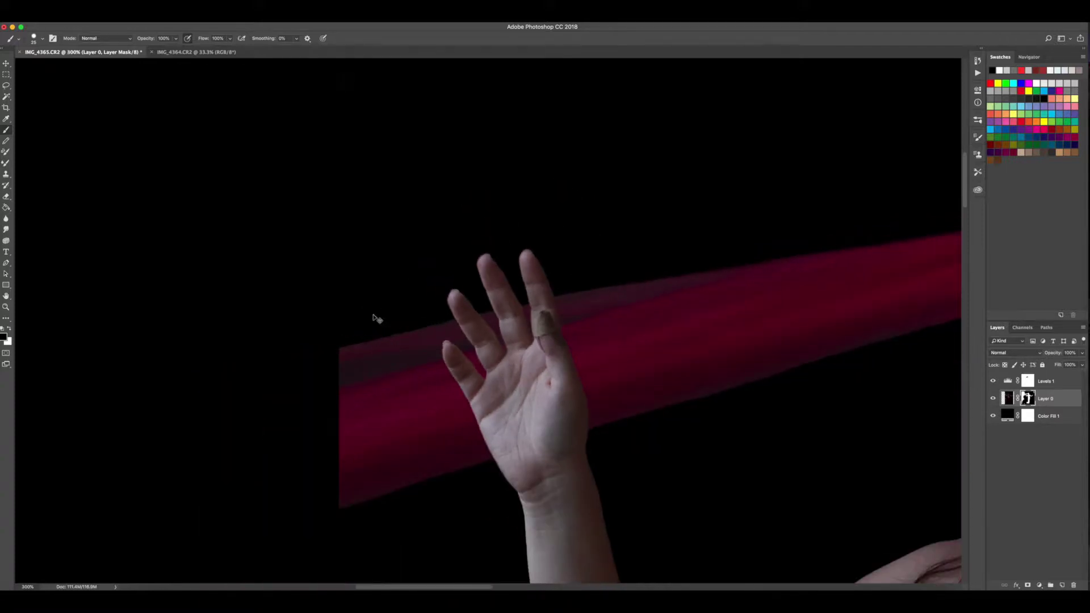
key("super+minus")
key("super+minus")
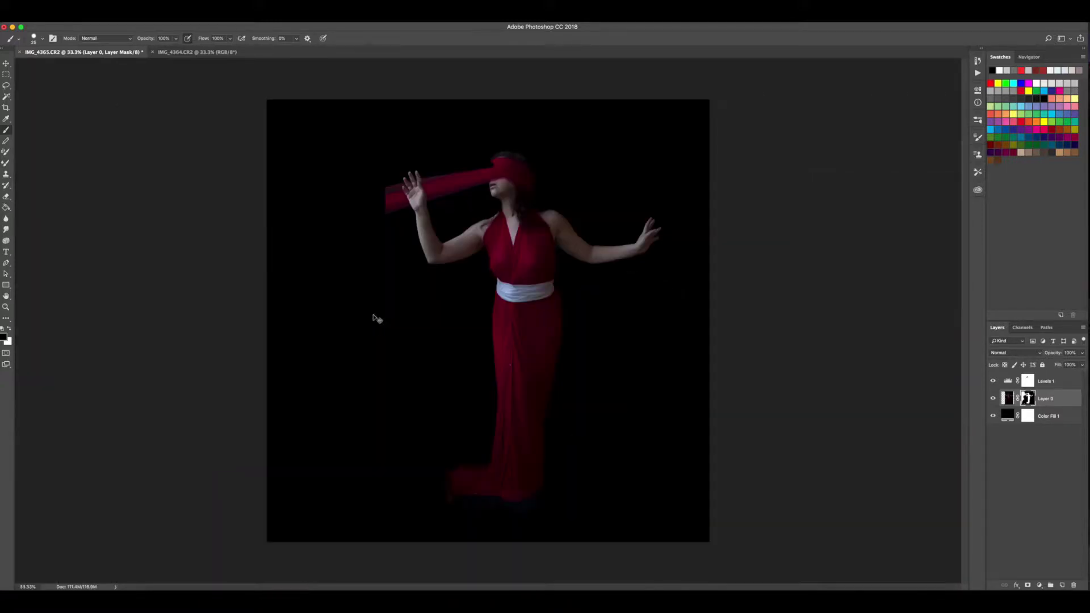
key("super+plus")
key("super+plus")
key("super+plus")
key("super+plus")
key("super+plus")
key("super+plus")
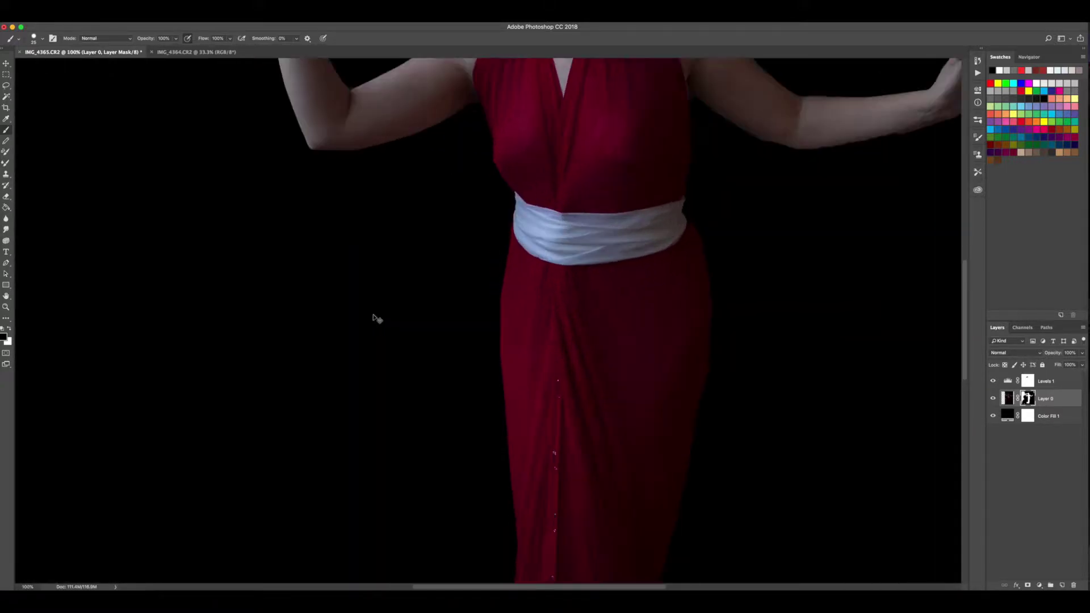
key("space")
scroll(433, 399, "up", 15)
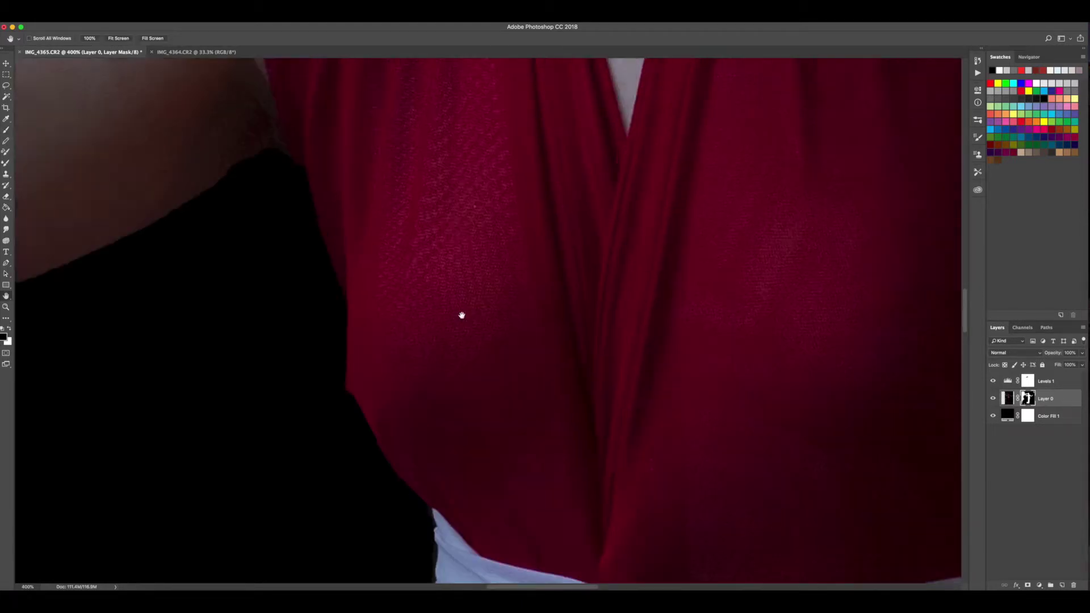
scroll(441, 269, "up", 20)
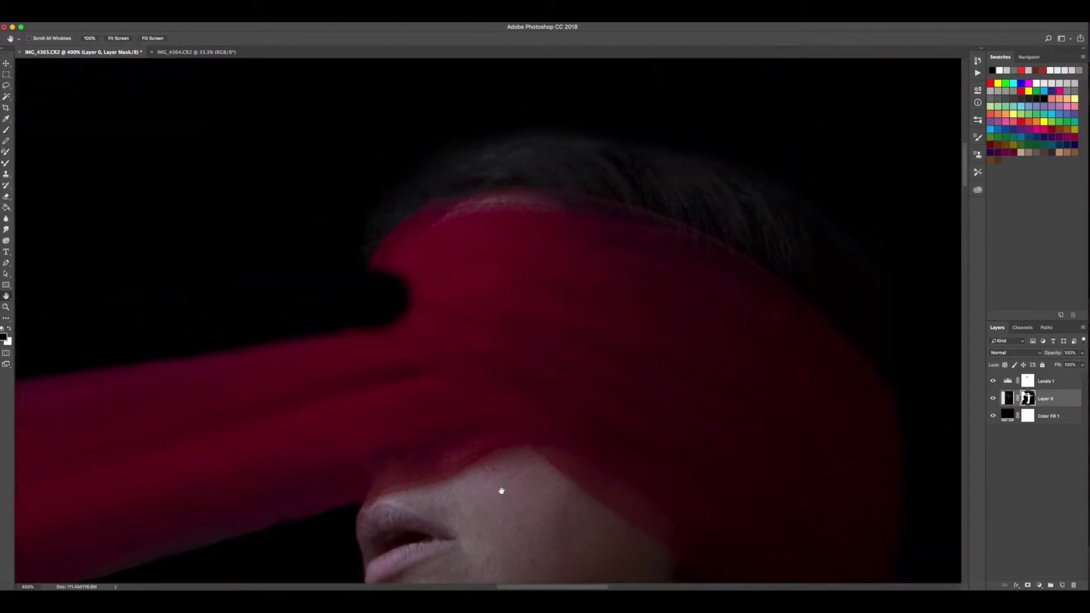
scroll(501, 491, "up", 2)
mouse_move(467, 431)
left_mouse_down()
mouse_move(466, 408)
mouse_move(448, 441)
left_mouse_up()
key("x")
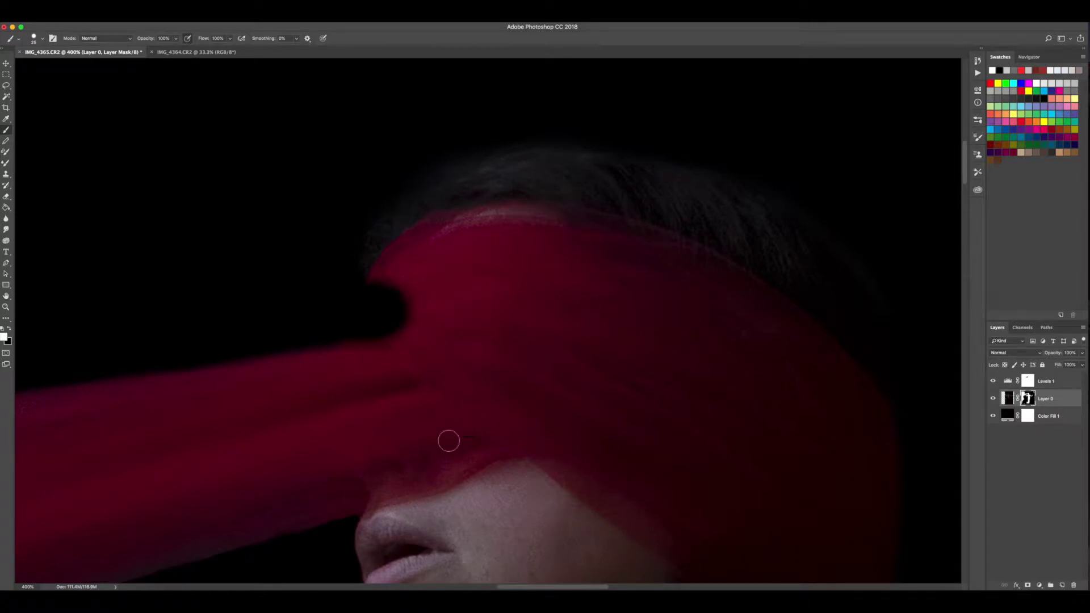
mouse_move(376, 286)
left_mouse_down()
mouse_move(382, 341)
mouse_move(373, 275)
mouse_move(386, 342)
mouse_move(399, 345)
left_mouse_up()
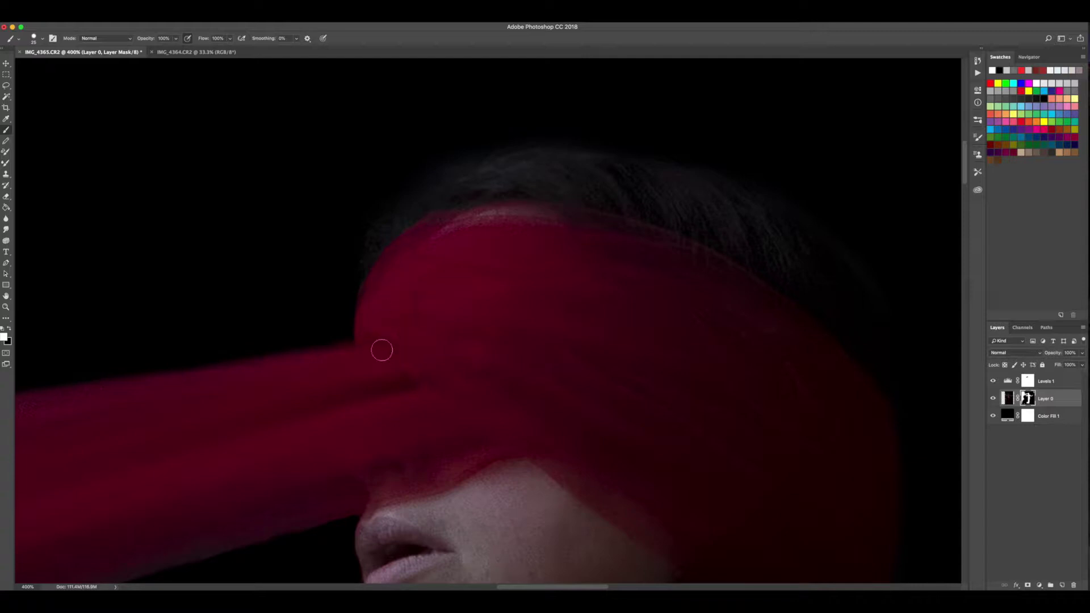
mouse_move(363, 292)
left_mouse_down()
mouse_move(349, 339)
mouse_move(367, 280)
left_mouse_up()
key("x")
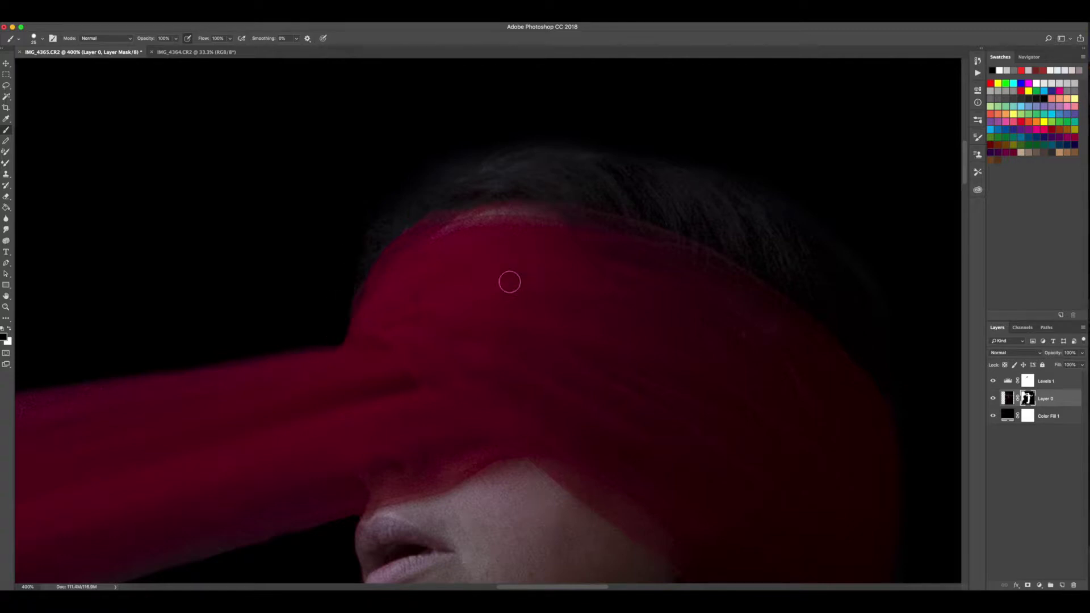
Step: Restore the top of the shoulder beside the long hair by painting white along its edge on the layer mask
key("space")
left_click_drag(465, 282, 407, 333)
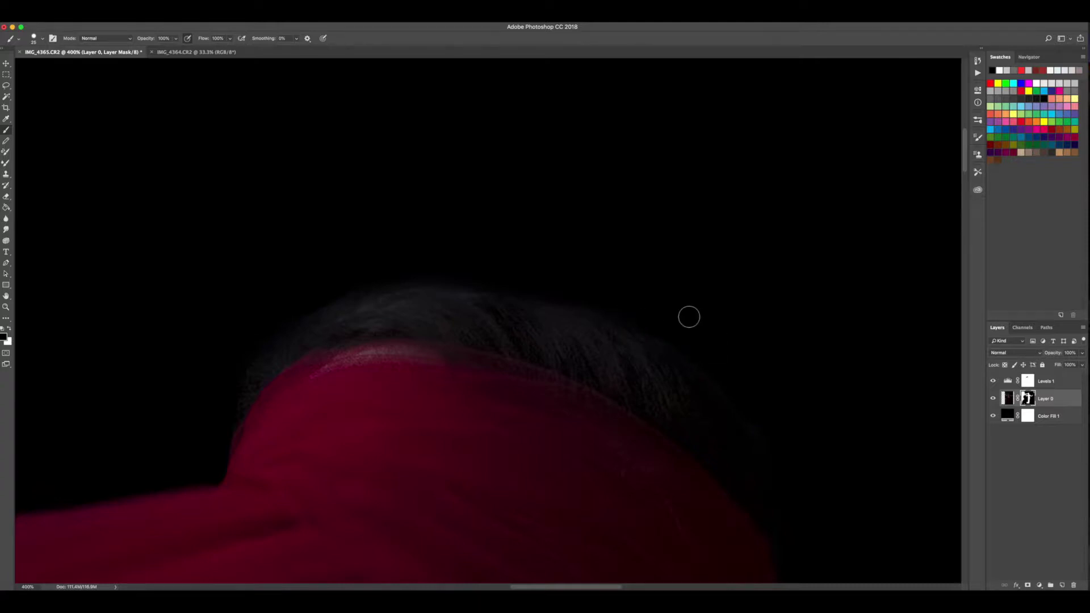
key("space")
left_click_drag(406, 365, 352, 339)
scroll(351, 339, "right", 10)
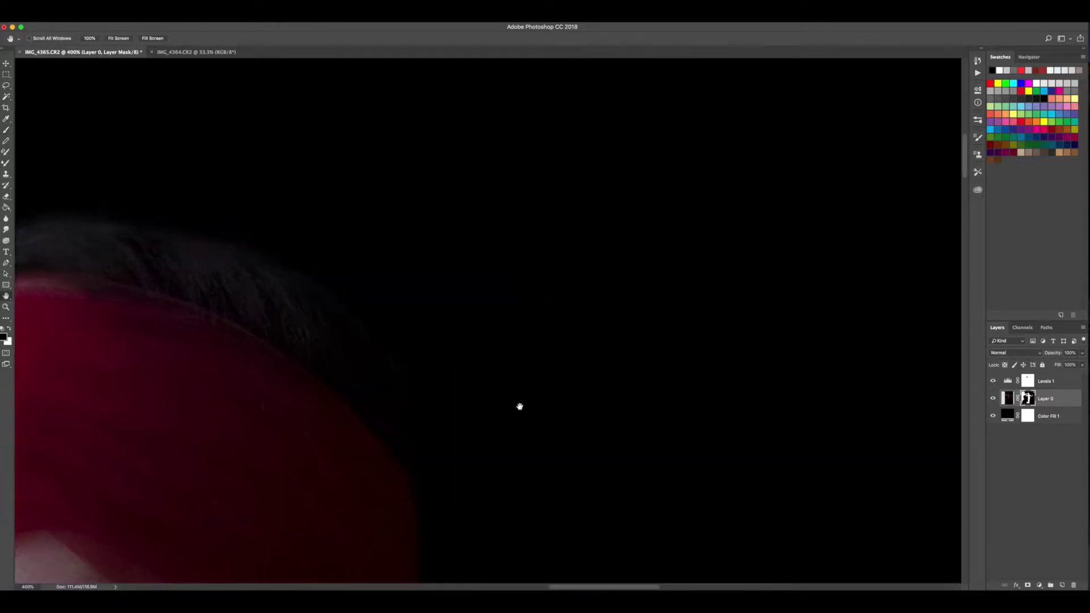
scroll(266, 399, "down", 5)
scroll(280, 406, "down", 10)
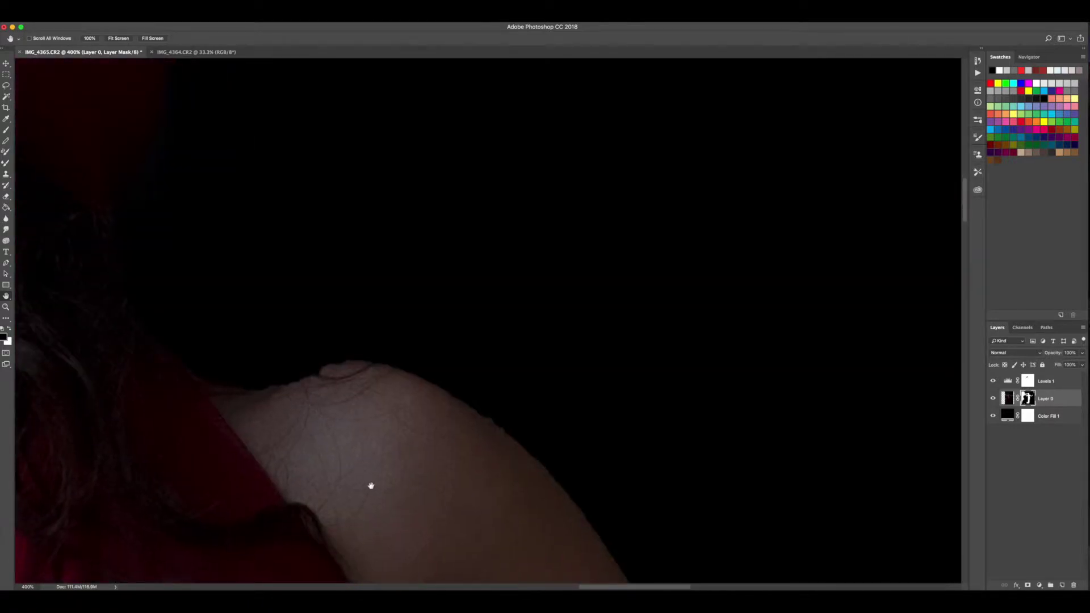
left_click_drag(370, 484, 450, 469)
key("c")
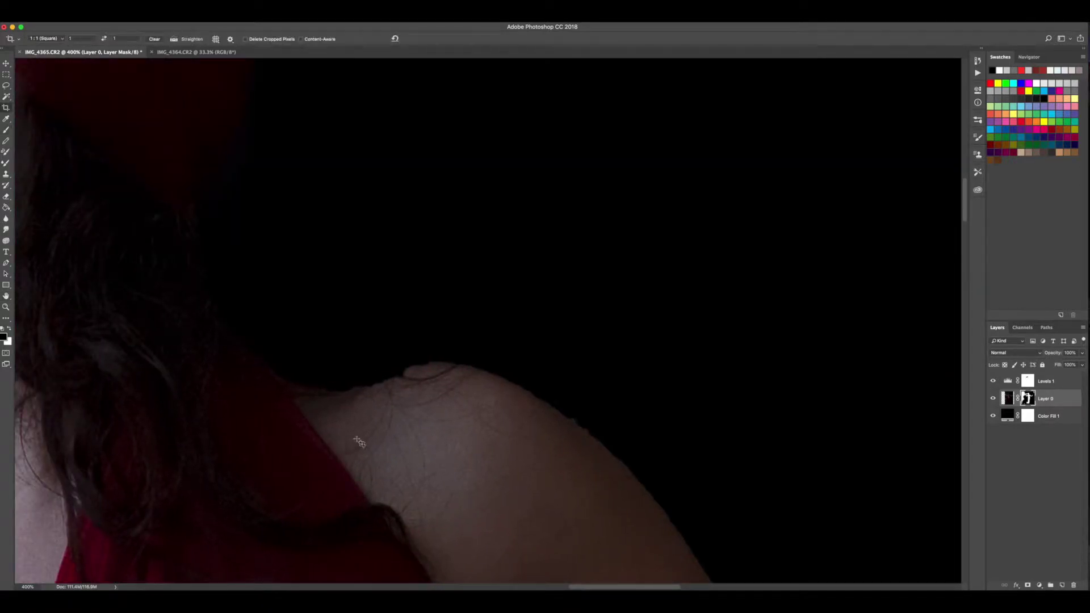
key("b")
key("x")
left_click_drag(423, 374, 361, 392)
left_click_drag(293, 407, 414, 373)
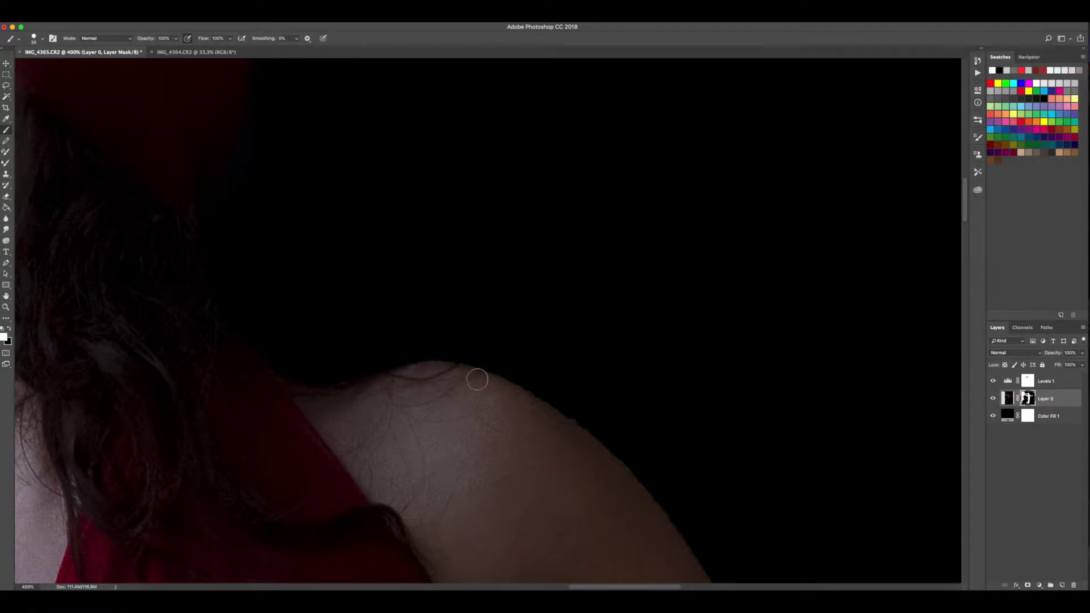
mouse_move(492, 390)
left_mouse_down()
mouse_move(582, 436)
mouse_move(611, 469)
mouse_move(579, 434)
mouse_move(491, 392)
mouse_move(585, 426)
mouse_move(586, 437)
mouse_move(480, 378)
mouse_move(428, 372)
mouse_move(552, 404)
mouse_move(583, 430)
mouse_move(338, 165)
left_mouse_up()
Step: Mask out the bluish fringe along the shoulder and outer upper arm by painting black with the 25 px brush
key("space")
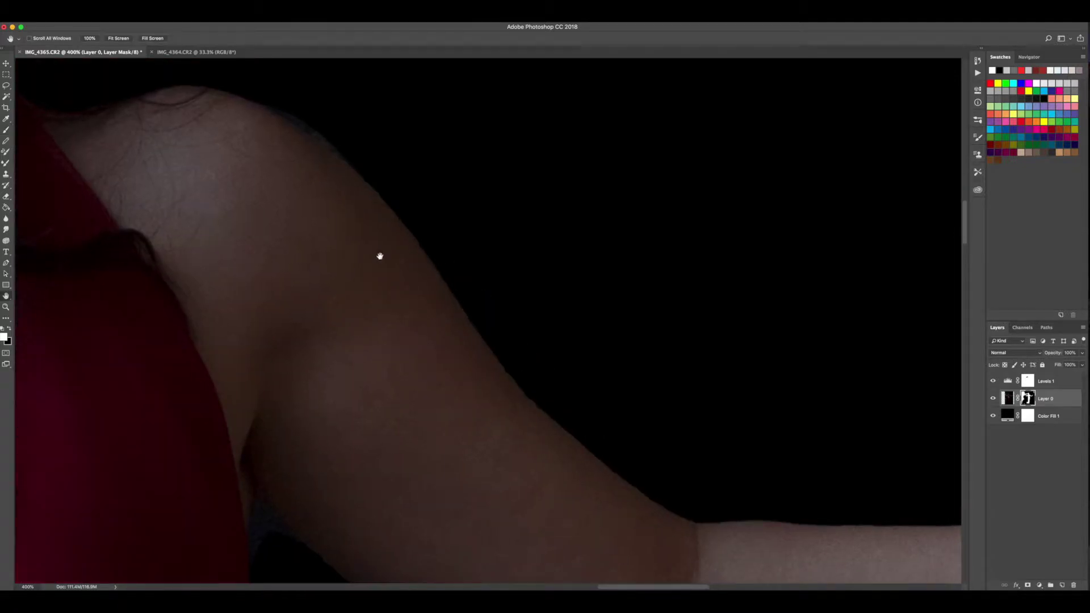
left_click_drag(380, 253, 350, 286)
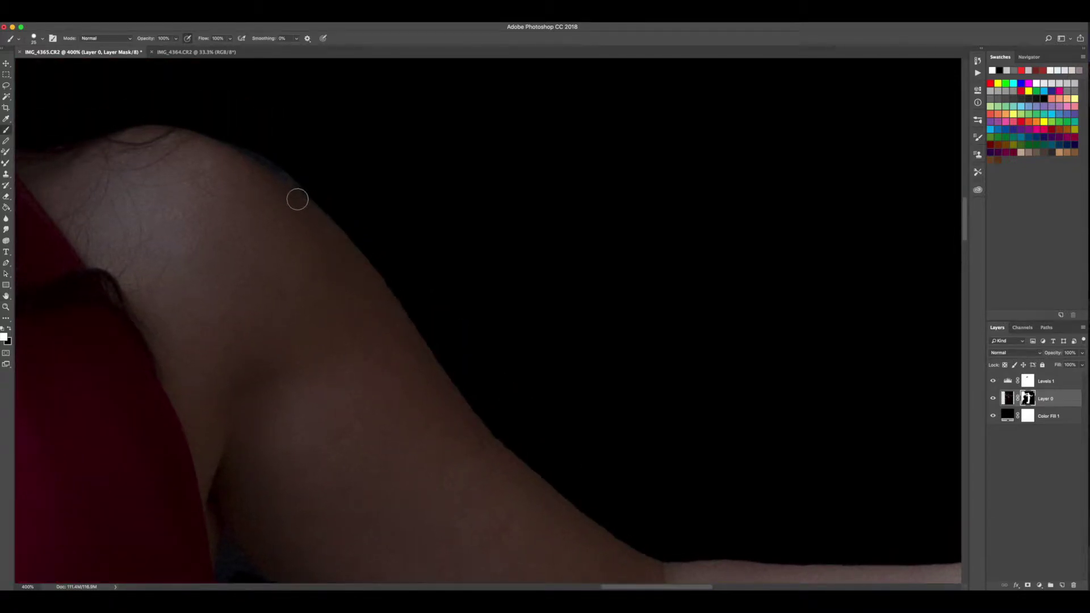
key("x")
mouse_move(283, 162)
left_mouse_down()
mouse_move(310, 184)
mouse_move(266, 147)
mouse_move(330, 195)
mouse_move(282, 160)
mouse_move(356, 225)
mouse_move(375, 285)
left_mouse_up()
key("c")
key("b")
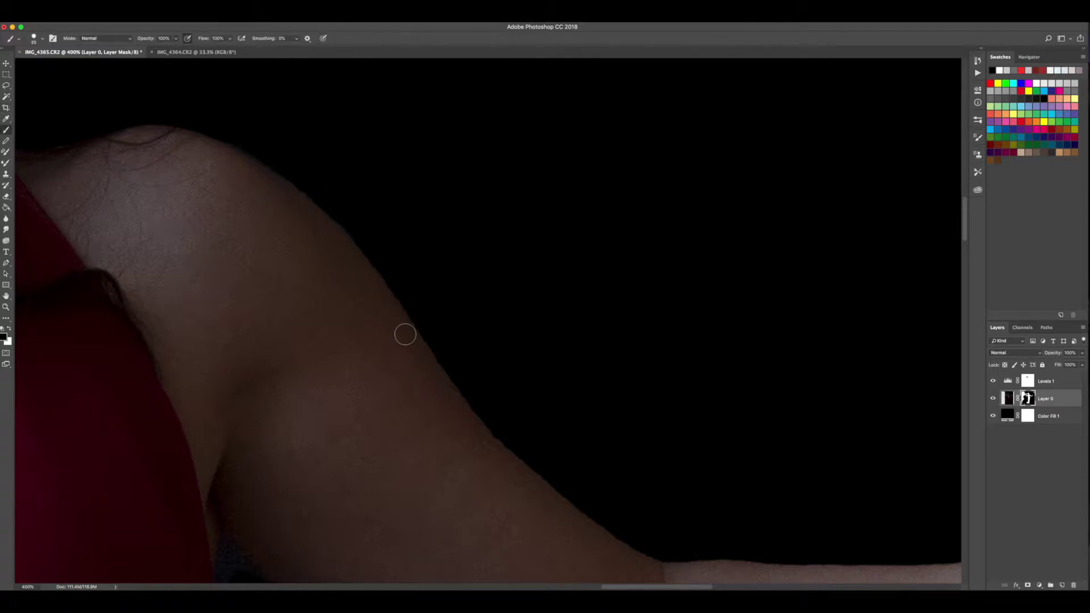
left_click_drag(383, 297, 368, 282)
key("x")
Step: Restore the forearm's upper edge and jagged underside on the outstretched arm by painting white on the mask
key("space")
left_click_drag(545, 504, 401, 333)
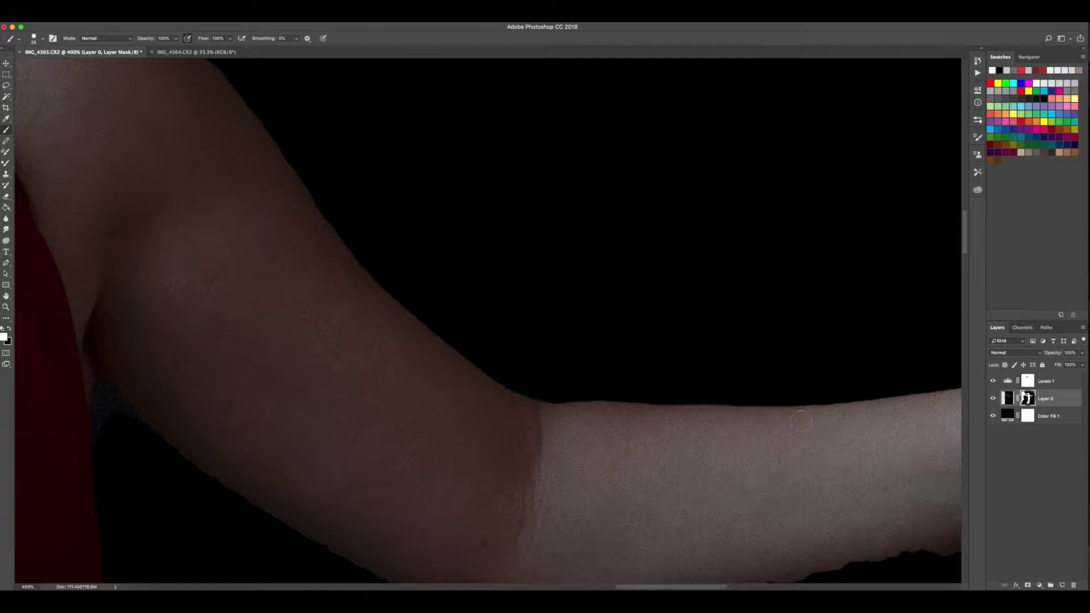
key("space")
left_click_drag(759, 433, 618, 246)
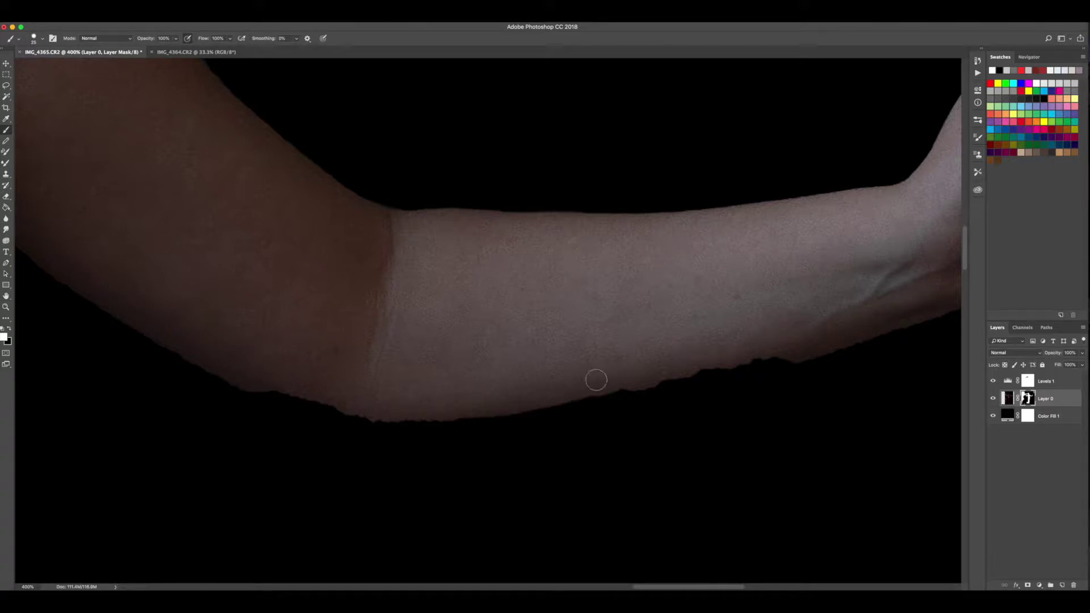
mouse_move(515, 398)
left_mouse_down()
mouse_move(843, 337)
mouse_move(554, 401)
mouse_move(603, 396)
mouse_move(378, 413)
mouse_move(477, 411)
mouse_move(374, 425)
mouse_move(612, 415)
mouse_move(759, 389)
mouse_move(655, 399)
mouse_move(891, 335)
mouse_move(832, 359)
left_mouse_up()
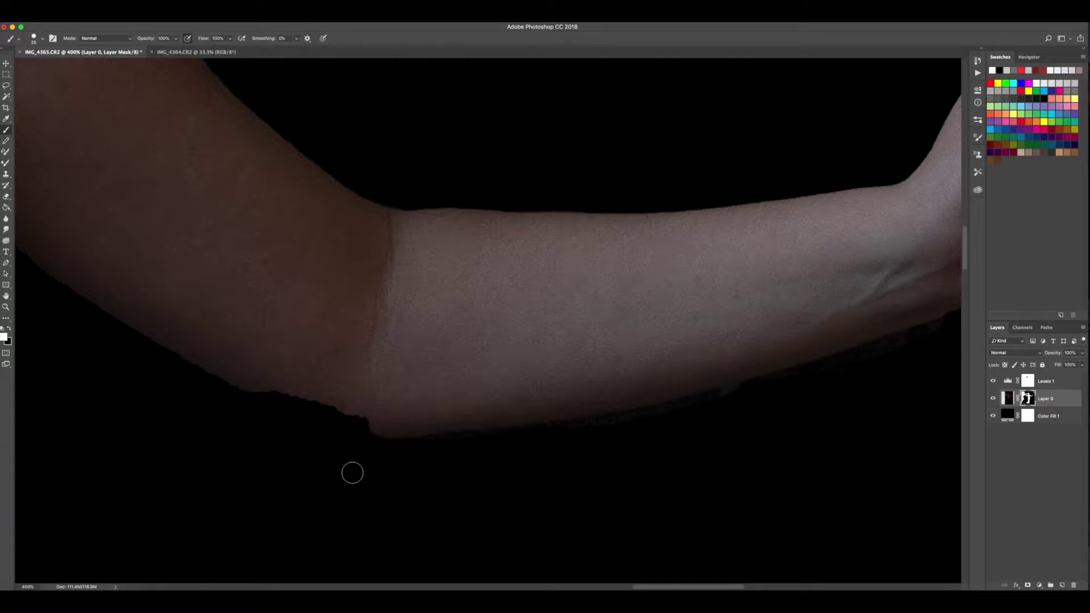
mouse_move(458, 455)
left_mouse_down()
mouse_move(480, 446)
mouse_move(427, 452)
mouse_move(680, 421)
mouse_move(652, 423)
mouse_move(713, 413)
mouse_move(633, 426)
mouse_move(844, 369)
left_mouse_up()
Step: Paint away the fringe under the forearm and wrist in black, and restore the heel of the hand in white
key("x")
key("space")
left_click_drag(795, 318, 527, 378)
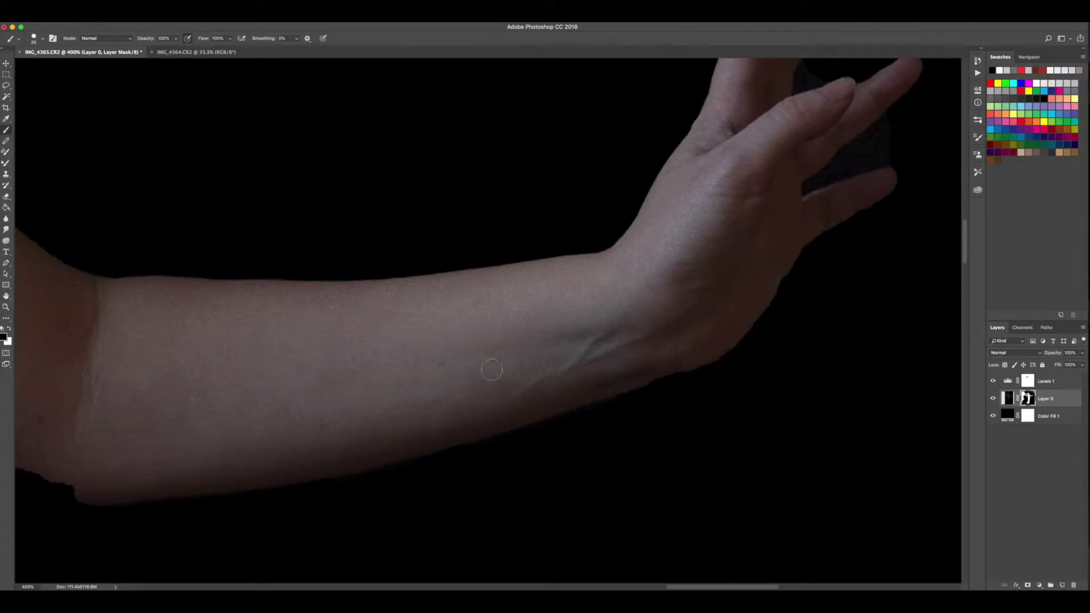
left_click_drag(650, 373, 679, 359)
key("x")
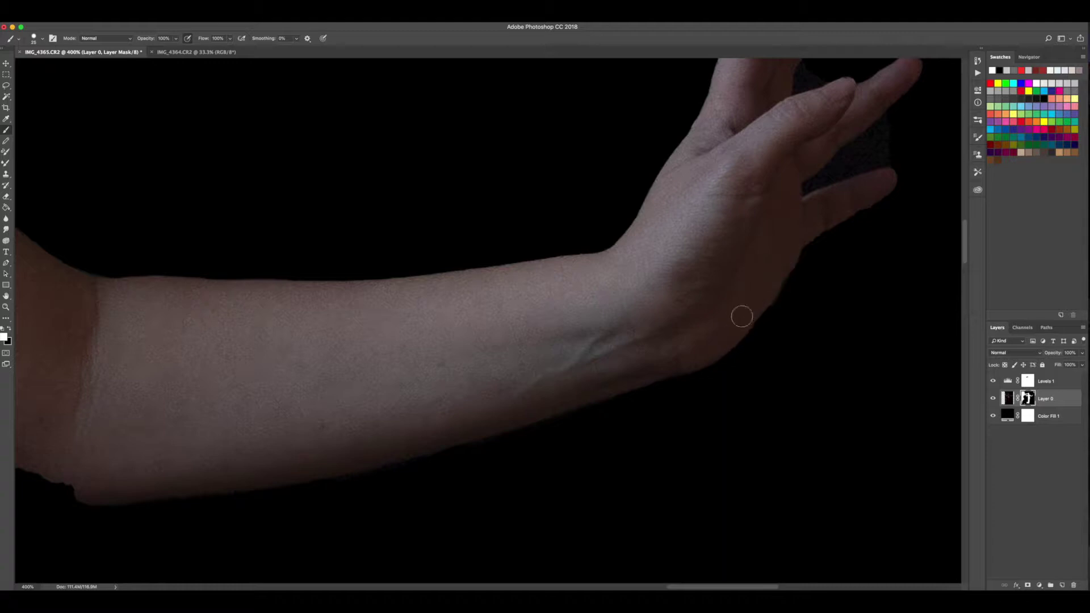
mouse_move(760, 303)
left_mouse_down()
mouse_move(790, 291)
mouse_move(774, 316)
mouse_move(798, 285)
mouse_move(785, 306)
mouse_move(805, 265)
mouse_move(780, 318)
left_mouse_up()
key("x")
key("x")
key("v")
key("b")
Step: Mask out the leftover background between the fingers of the outstretched hand by painting black with a smaller brush
key("x")
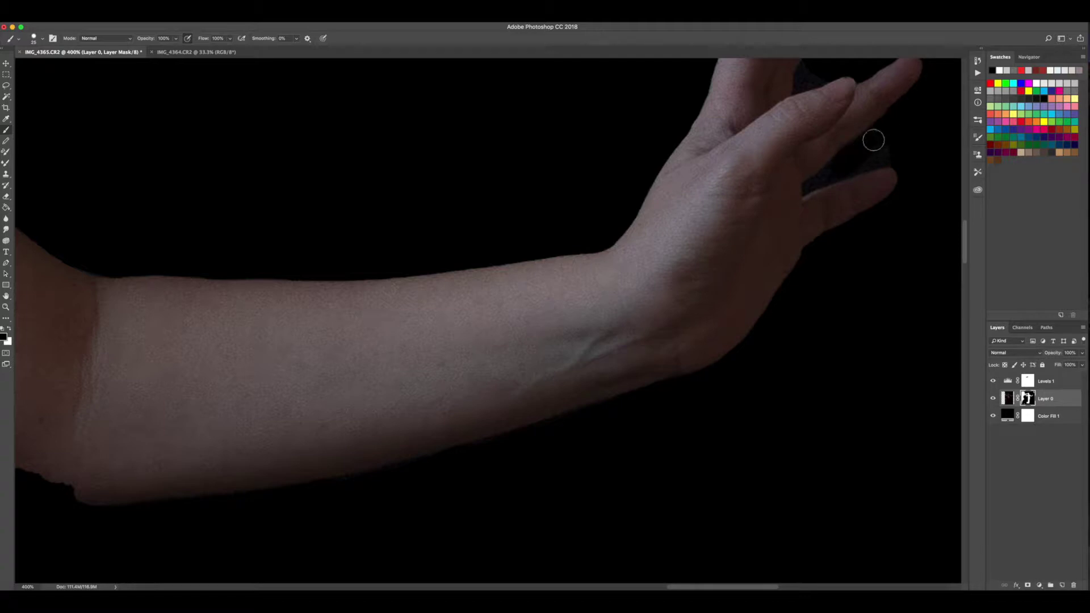
key("bracketleft")
key("space")
left_click_drag(846, 114, 725, 263)
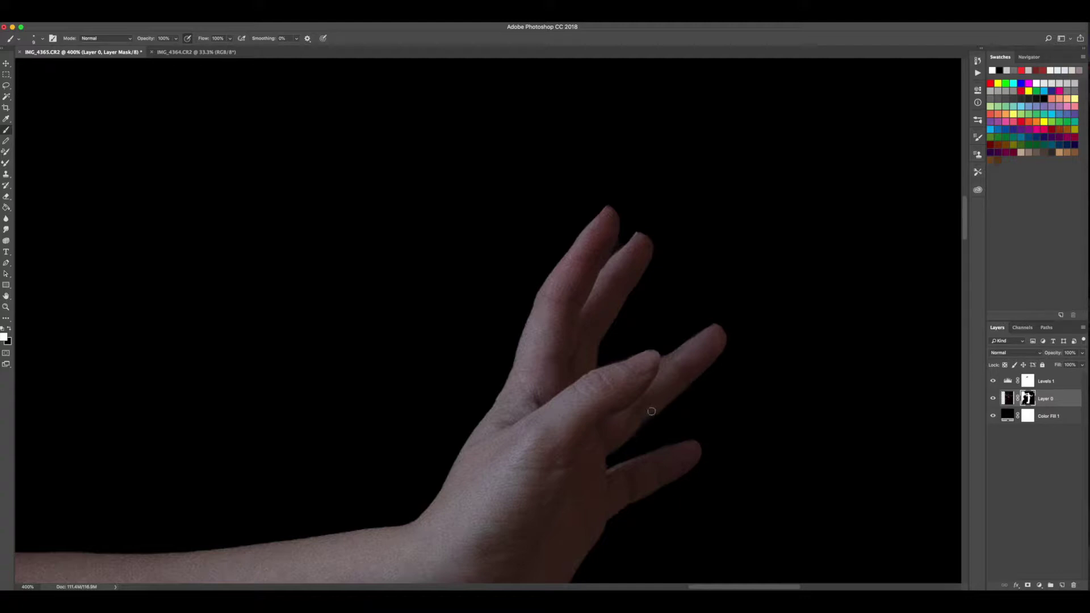
Step: Restore the ragged underside of the outstretched arm's elbow by painting white on the mask with a 15 px brush
key("space")
mouse_move(528, 509)
left_mouse_down()
mouse_move(587, 243)
mouse_move(924, 251)
left_mouse_up()
left_click_drag(697, 221, 805, 299)
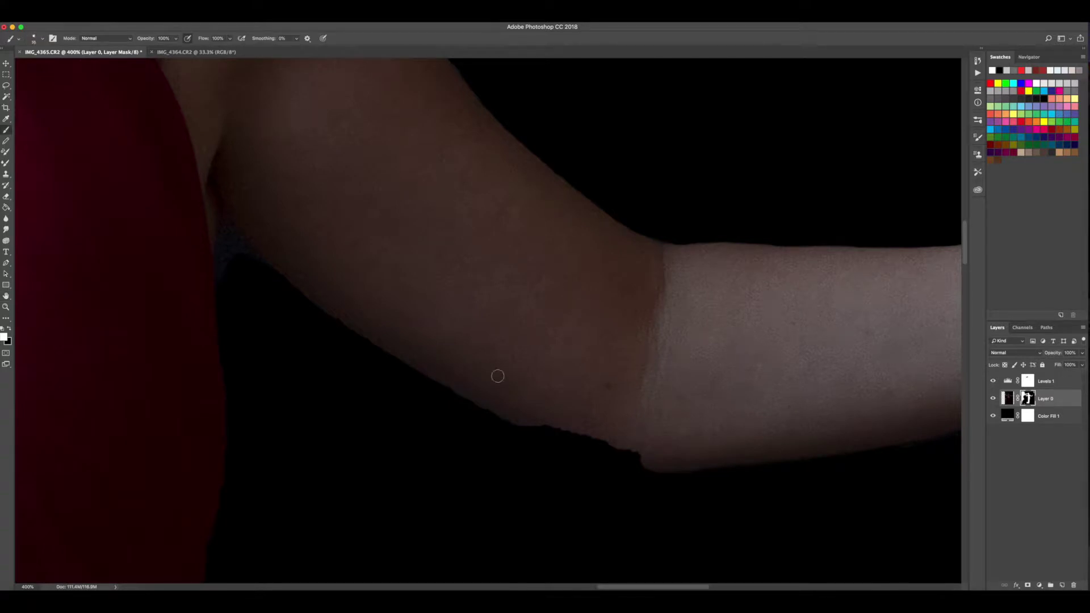
key("]")
mouse_move(594, 403)
left_mouse_down()
mouse_move(550, 416)
mouse_move(616, 430)
mouse_move(648, 454)
mouse_move(516, 410)
mouse_move(527, 416)
mouse_move(447, 361)
mouse_move(451, 352)
mouse_move(444, 359)
mouse_move(480, 391)
mouse_move(516, 402)
mouse_move(304, 281)
mouse_move(273, 249)
mouse_move(542, 416)
mouse_move(659, 460)
left_mouse_up()
Step: Mask out the leftover background in the armpit gap between the dress and the arm by painting black
key("space")
left_click_drag(180, 158, 350, 259)
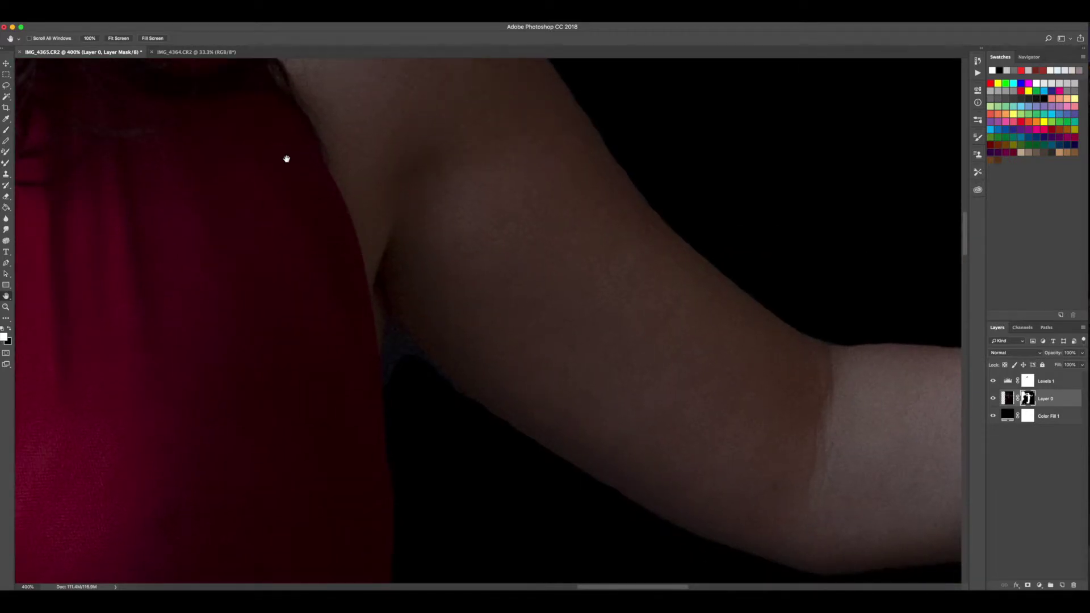
key("x")
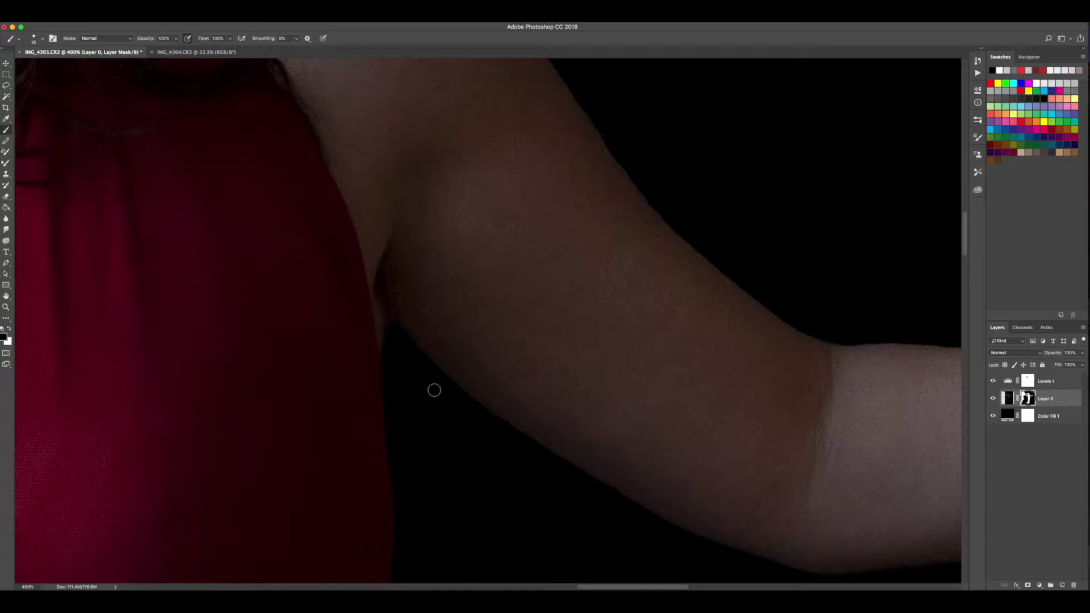
Step: Hide the leftover floor beneath the dress hem and around the train by painting black on the mask with a 125 px brush
key("super+minus")
key("super+minus")
key("super+minus")
key("super+minus")
key("super+minus")
key("super+minus")
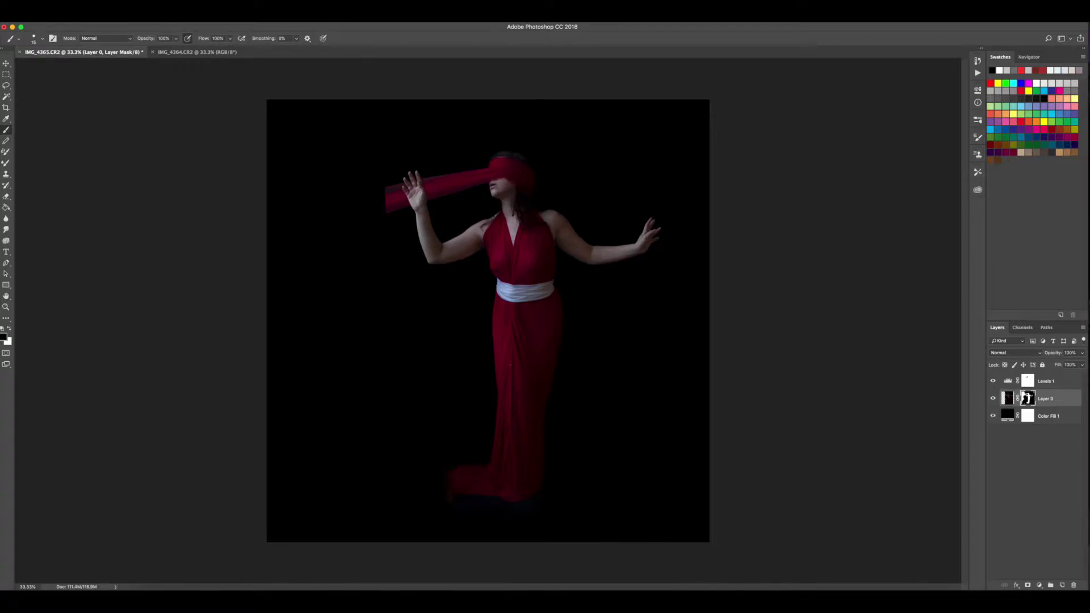
key("super+1")
key("space")
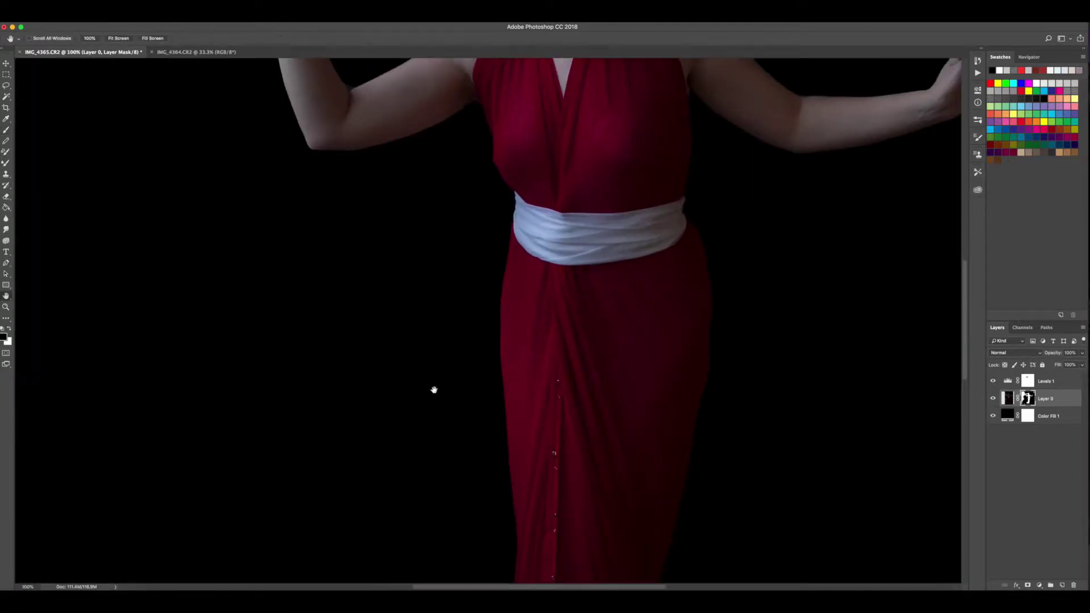
left_click_drag(467, 363, 448, 117)
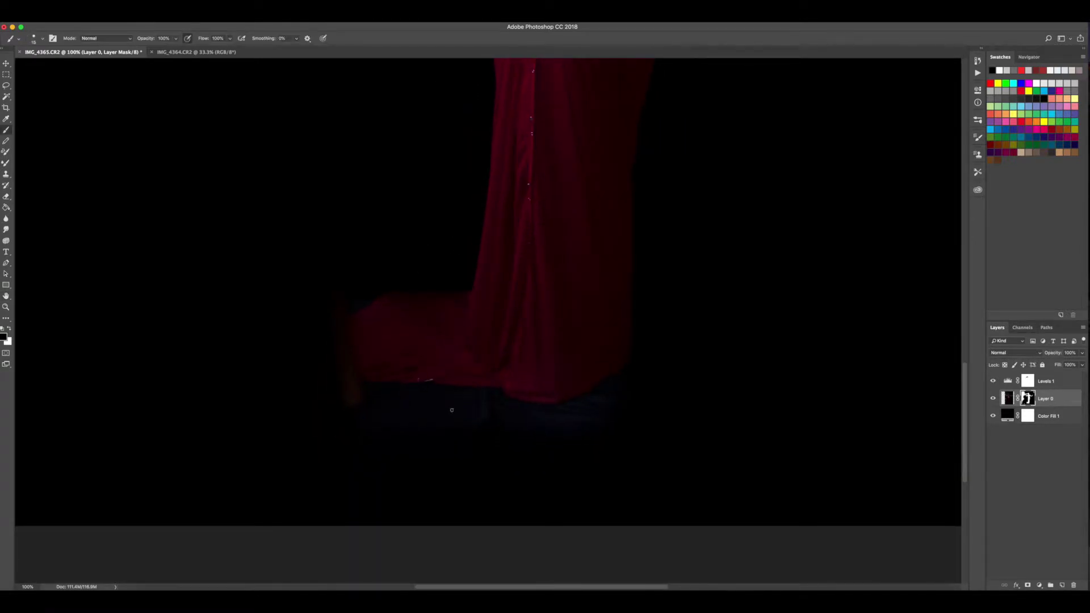
key("bracketright")
key("bracketright")
key("bracketright")
key("bracketright")
key("bracketright")
key("bracketright")
key("bracketright")
key("bracketright")
mouse_move(475, 409)
left_mouse_down()
mouse_move(584, 416)
mouse_move(618, 396)
mouse_move(587, 406)
mouse_move(595, 402)
left_mouse_up()
mouse_move(382, 322)
left_mouse_down()
mouse_move(331, 389)
mouse_move(351, 403)
mouse_move(348, 387)
left_mouse_up()
mouse_move(348, 285)
left_mouse_down()
mouse_move(366, 279)
mouse_move(363, 289)
mouse_move(407, 259)
left_mouse_up()
mouse_move(331, 280)
left_mouse_down()
mouse_move(389, 400)
mouse_move(555, 416)
mouse_move(535, 416)
left_mouse_up()
Step: Save the document in Photoshop format as red-silk-blindold in the Red Silk Blindfold folder
key("super+minus")
key("super+minus")
key("super+minus")
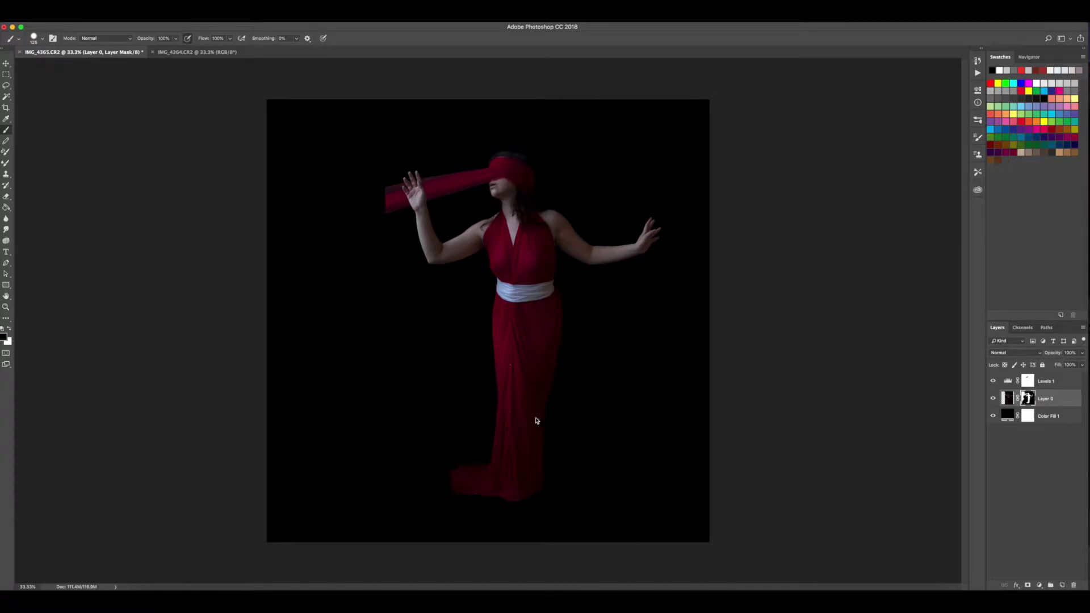
key("super+s")
type("red-s")
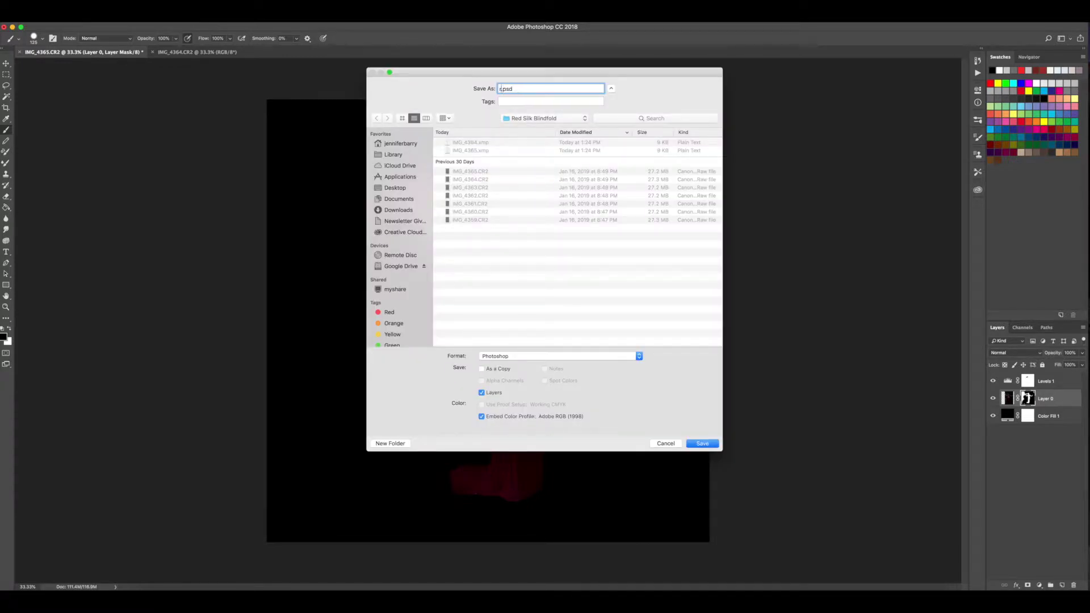
type("ilk-blindold")
key("Return")
key("Return")
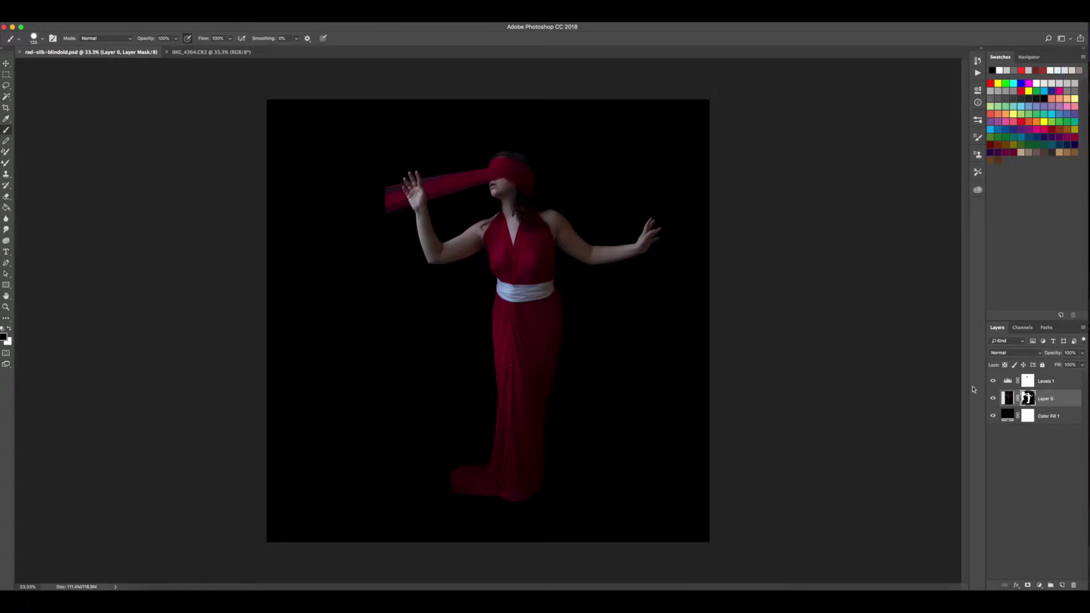
Step: Make Layer 0's image active instead of its mask for retouching the safety pins along the skirt's front fold
left_click(1008, 397)
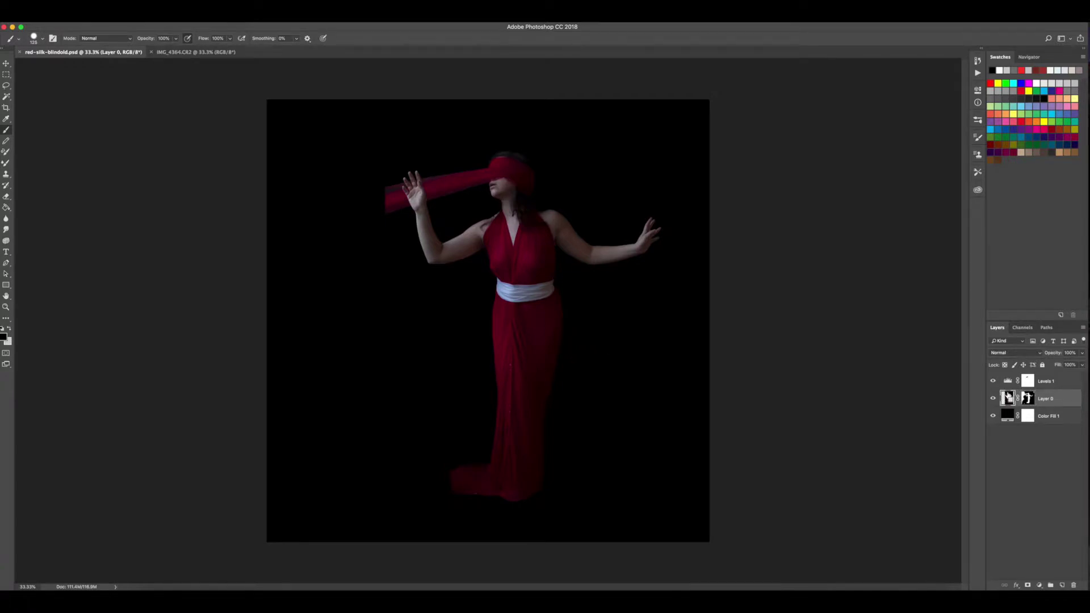
key("super+plus")
key("super+plus")
key("super+plus")
key("super+plus")
key("super+plus")
key("space")
left_click_drag(804, 488, 723, 248)
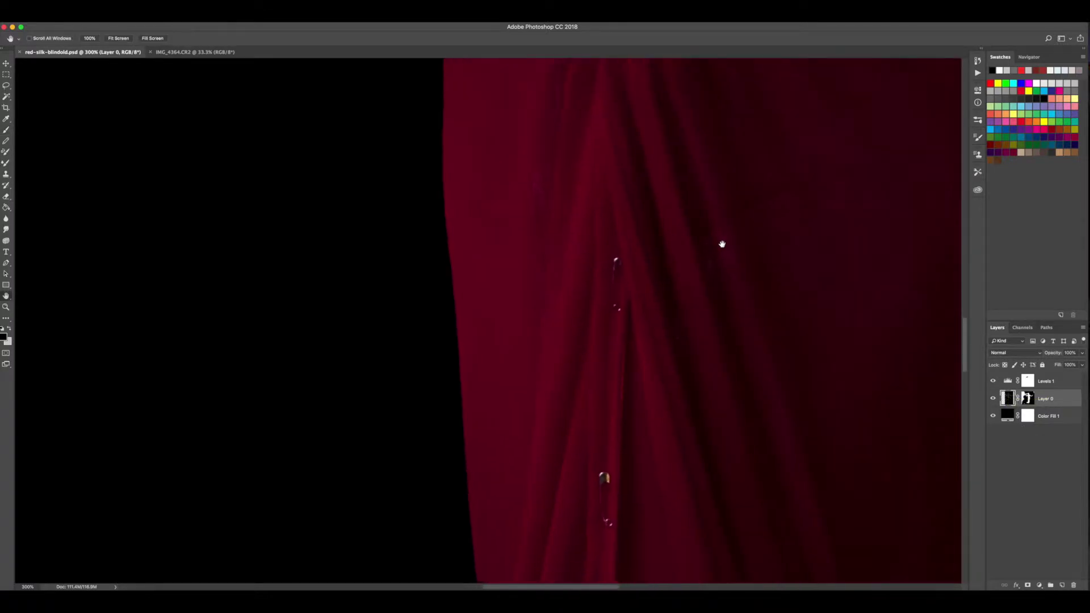
scroll(723, 248, "down", 5)
scroll(722, 247, "right", 5)
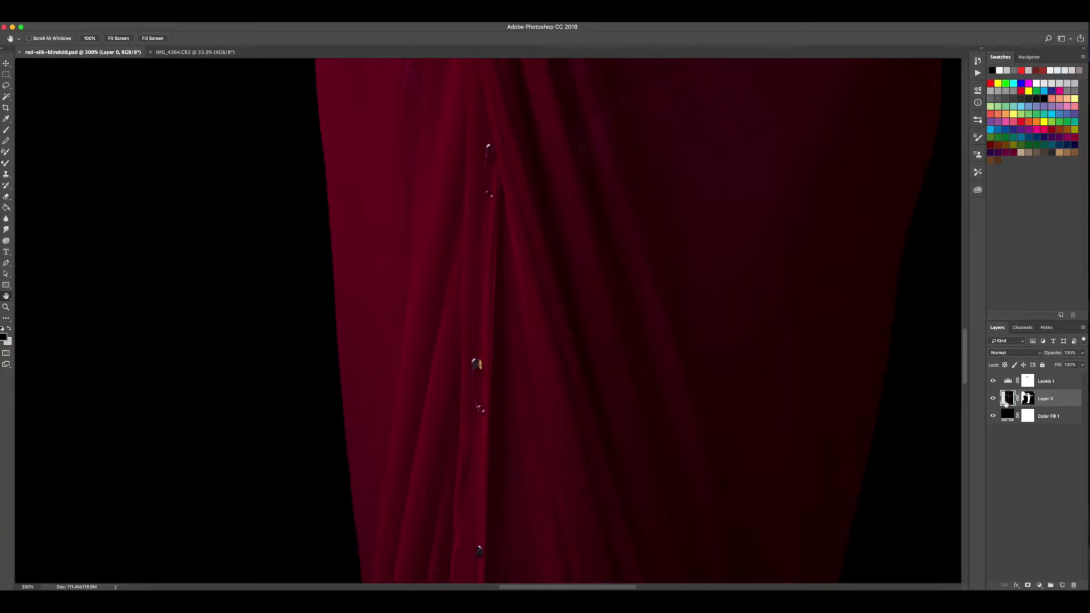
Step: Duplicate Layer 0, name the copy retouch and merge it back down into Layer 0
left_click_drag(1008, 399, 1062, 585)
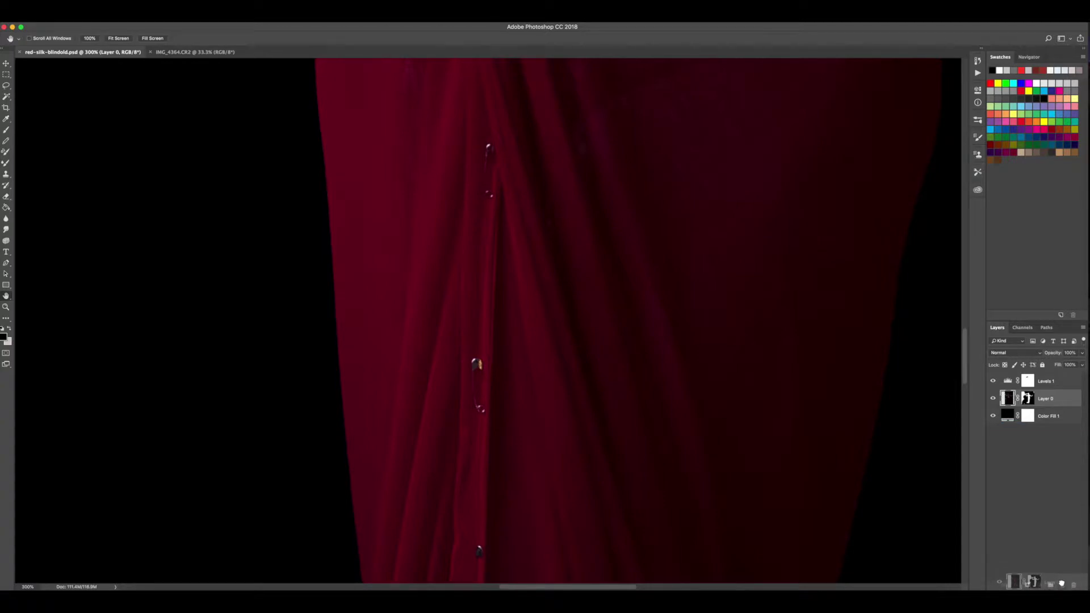
double_click(1053, 399)
type("re")
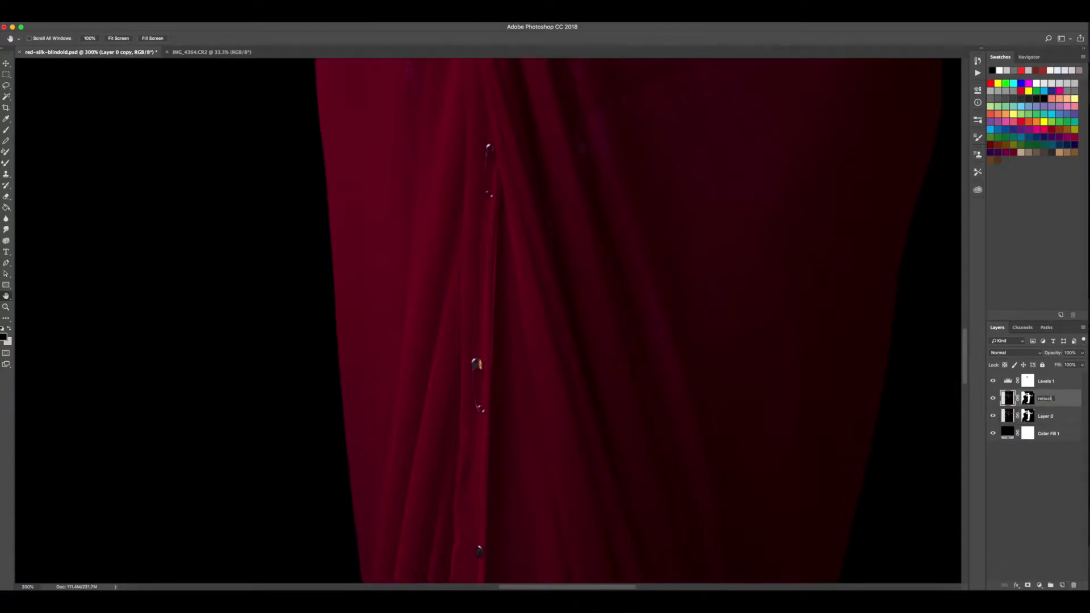
type("touch")
key("Return")
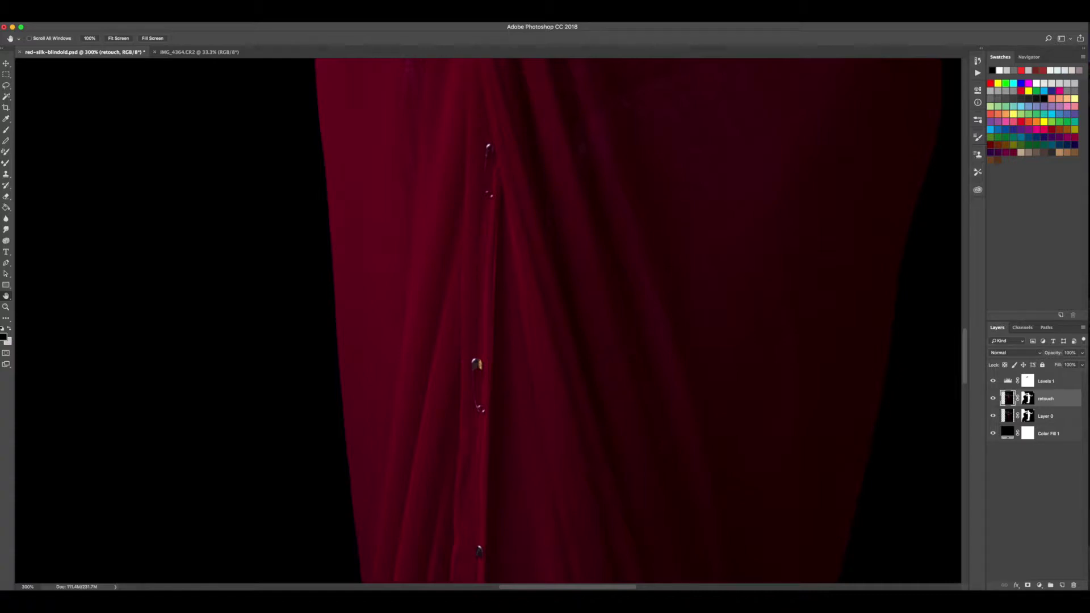
key("super+e")
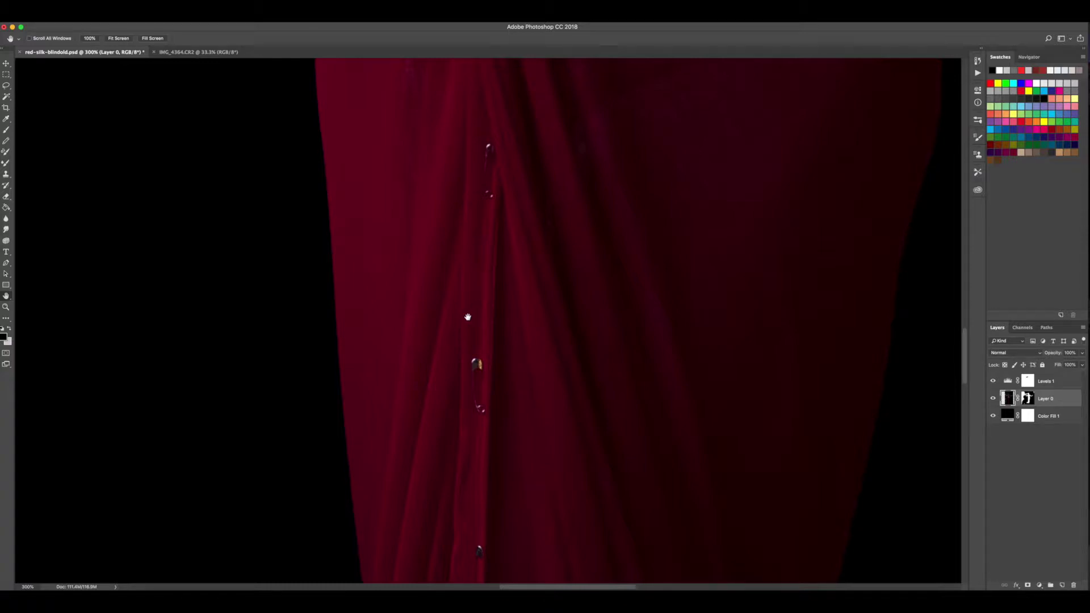
Step: Set up the Clone Stamp tool with a soft round 80 px brush at 0% hardness
left_click(6, 174)
key("bracketleft")
key("bracketleft")
key("bracketleft")
key("bracketleft")
key("bracketleft")
key("bracketleft")
key("bracketleft")
key("bracketleft")
key("bracketleft")
key("bracketleft")
key("bracketleft")
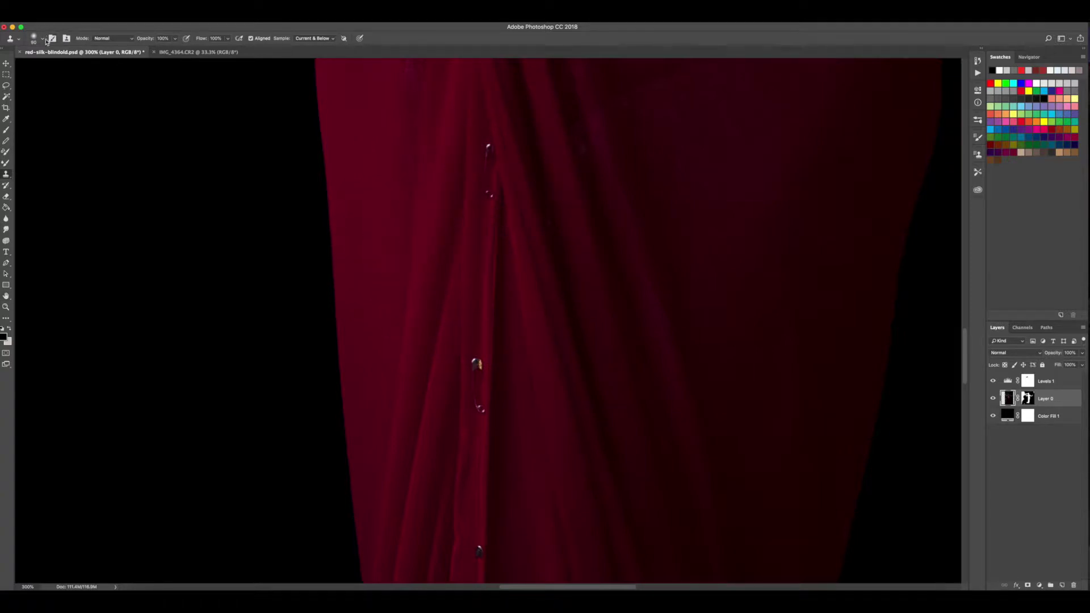
left_click(43, 39)
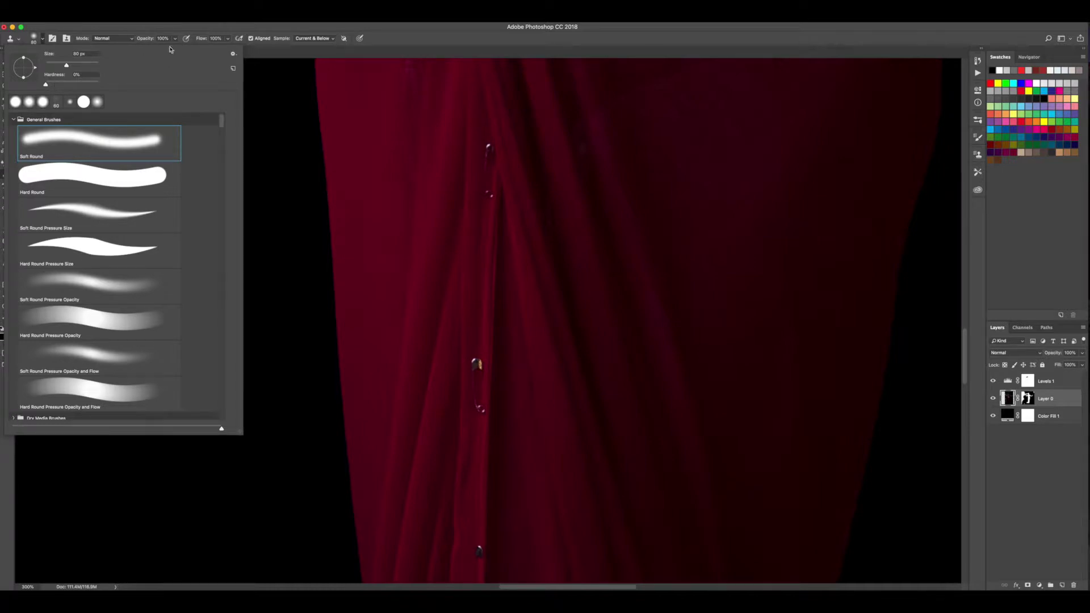
left_click(454, 55)
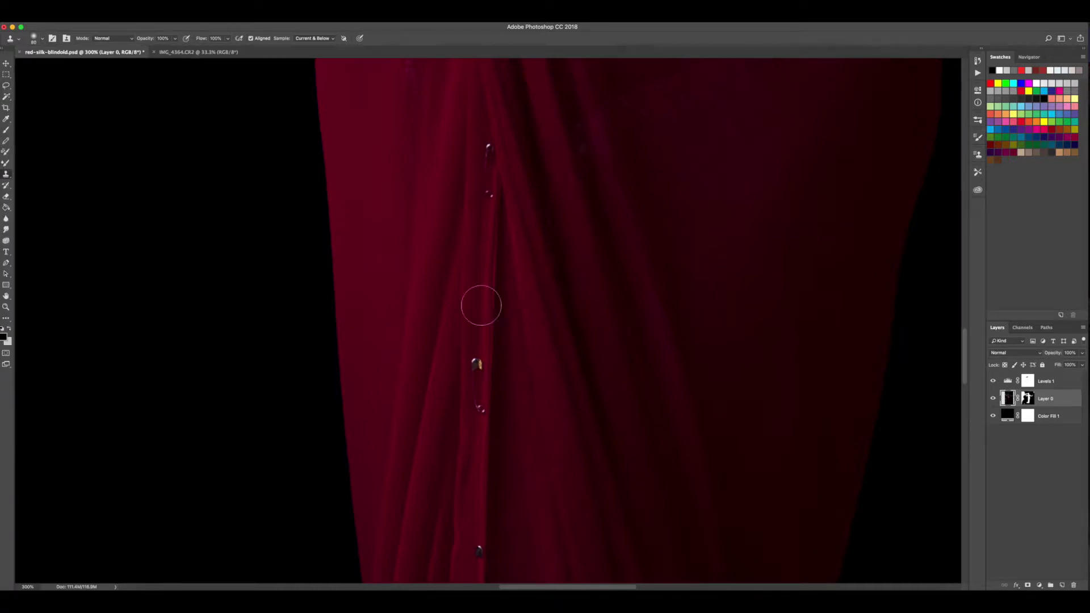
Step: Clone nearby fabric over the lower end of the uppermost safety pin with a 45 px brush
key("bracketleft")
key("bracketleft")
key("bracketleft")
key("bracketleft")
left_click(482, 248, "alt")
left_click(485, 190)
Step: Clone out the head of the uppermost safety pin with a 25 px brush, sampling the fold just below it
key("super+equal")
key("super+equal")
key("super+equal")
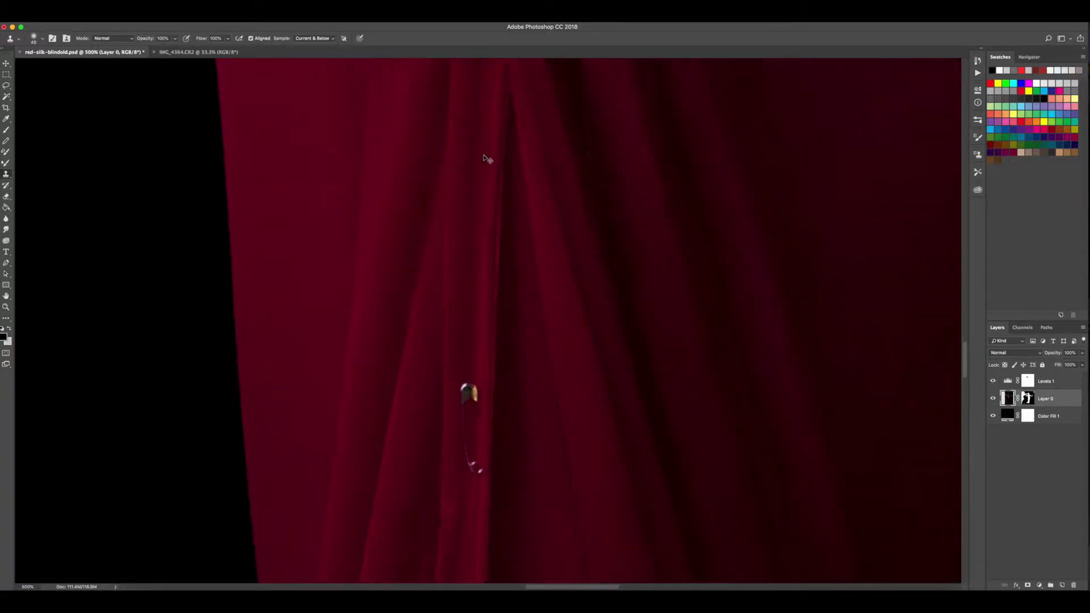
key("space")
left_click_drag(465, 246, 453, 409)
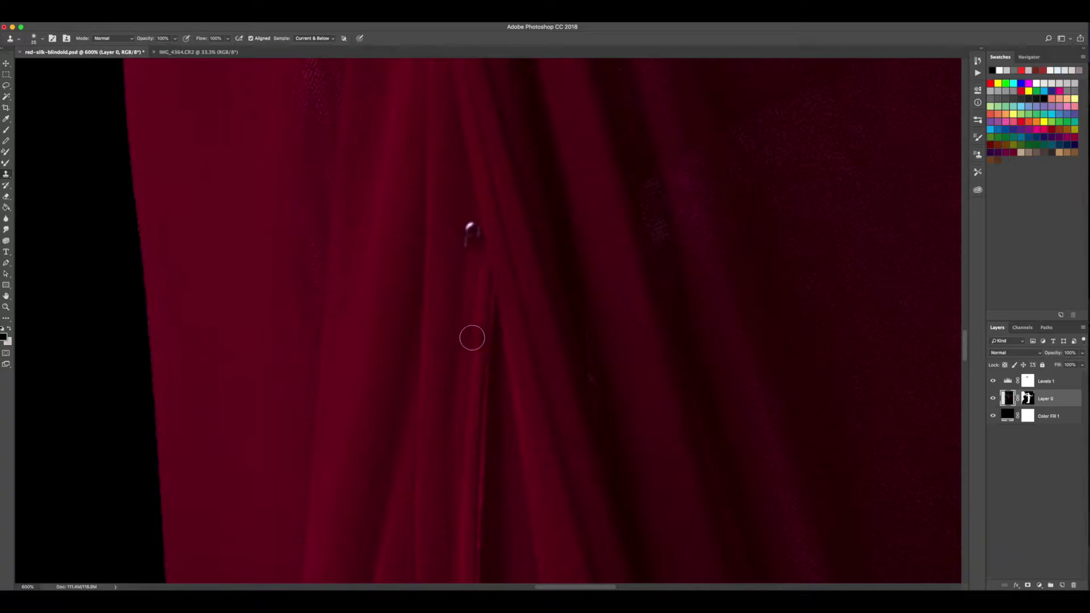
left_click(469, 309, "alt")
left_click(465, 231)
left_click(472, 228)
Step: Dismiss the ColorMunki notification and resample fabric beside the fold below the removed pin to smooth the cloned patch
key("space")
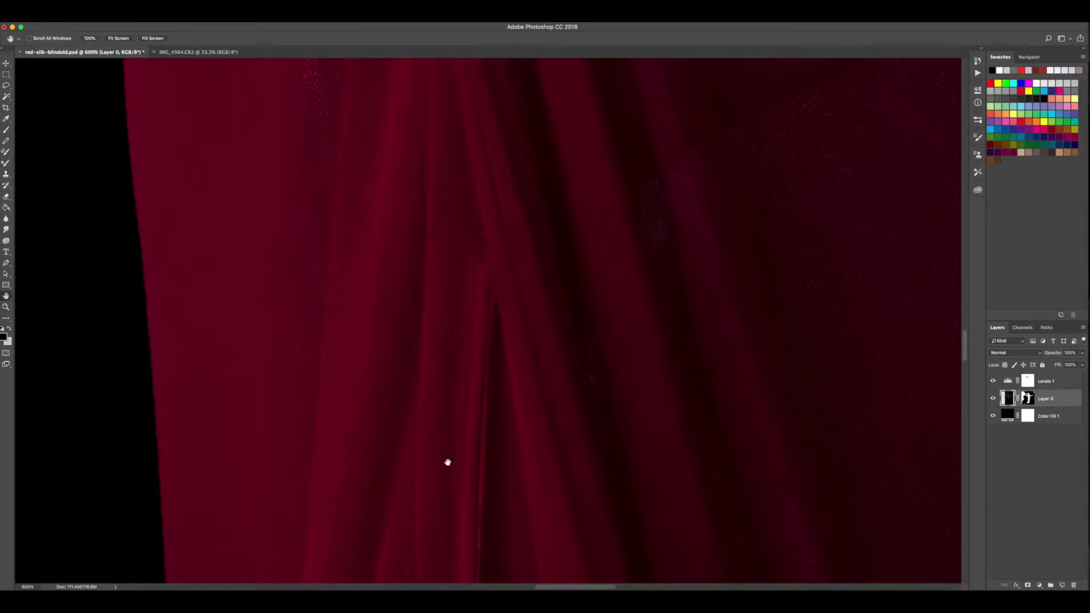
left_click_drag(448, 469, 447, 428)
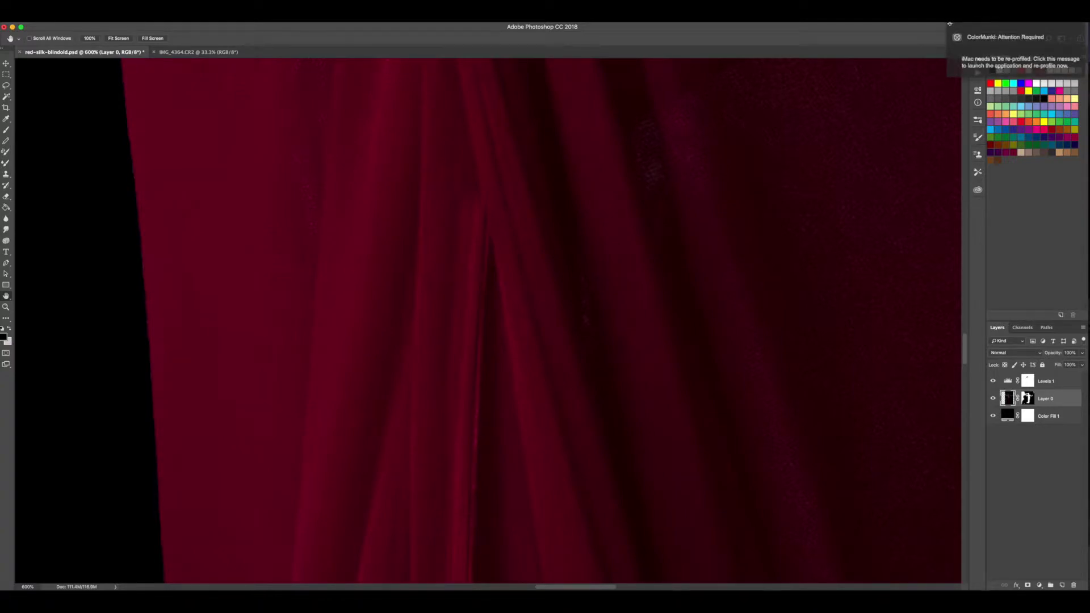
left_click(950, 24)
left_click(982, 86)
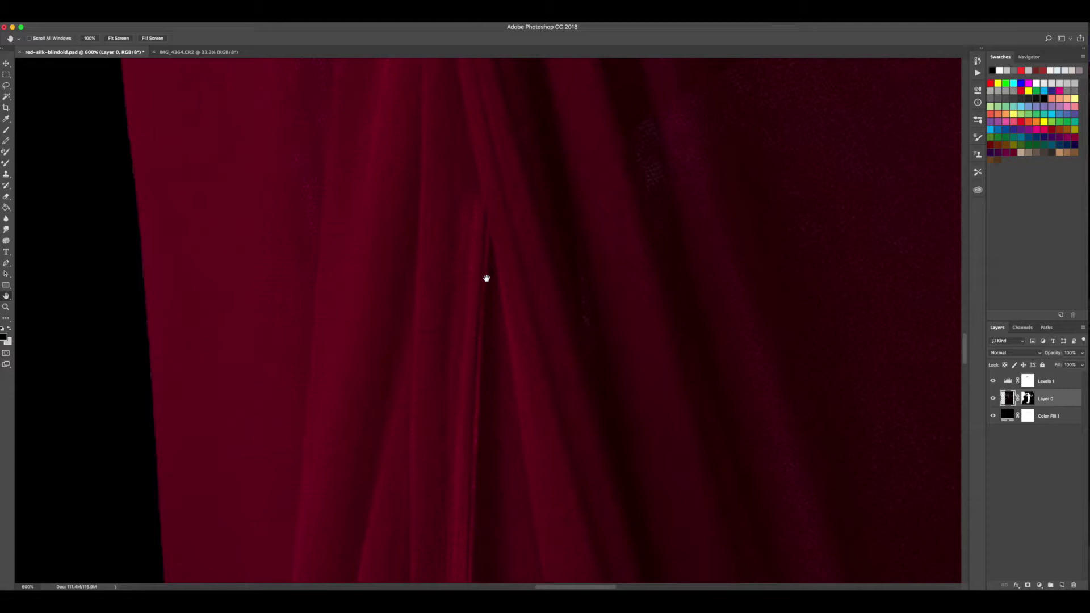
key("s")
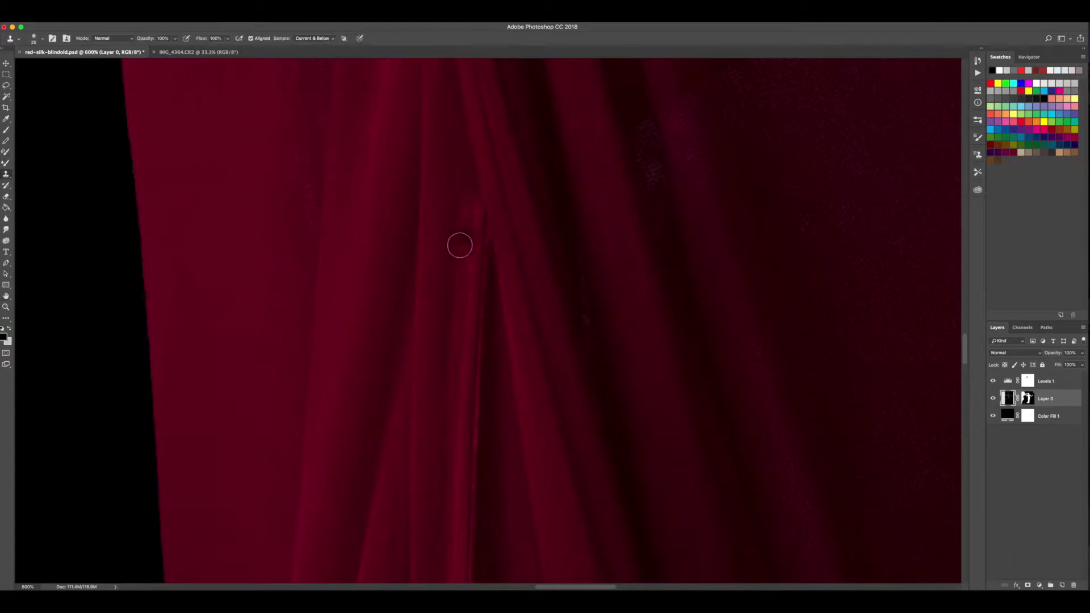
left_click(461, 242, "alt")
left_click(462, 240, "alt")
Step: Clone clean fabric over the remaining safety pins down the skirt's front fold, undoing misplaced strokes
key("space")
scroll(471, 335, "left", 5)
mouse_move(465, 341)
left_mouse_down()
mouse_move(468, 266)
mouse_move(470, 348)
left_mouse_up()
key("super+z")
scroll(445, 189, "right", 3)
scroll(441, 173, "down", 3)
left_click_drag(442, 211, 440, 336)
key("super+z")
scroll(441, 336, "up", 2)
mouse_move(433, 282)
left_mouse_down()
mouse_move(439, 387)
mouse_move(419, 265)
left_mouse_up()
left_click(431, 382, "alt")
left_click(443, 360)
left_click(441, 265)
Step: Clone out the pale speck low on the front fold and touch up the train's lower edge with a 10 px brush
left_click_drag(457, 297, 442, 231)
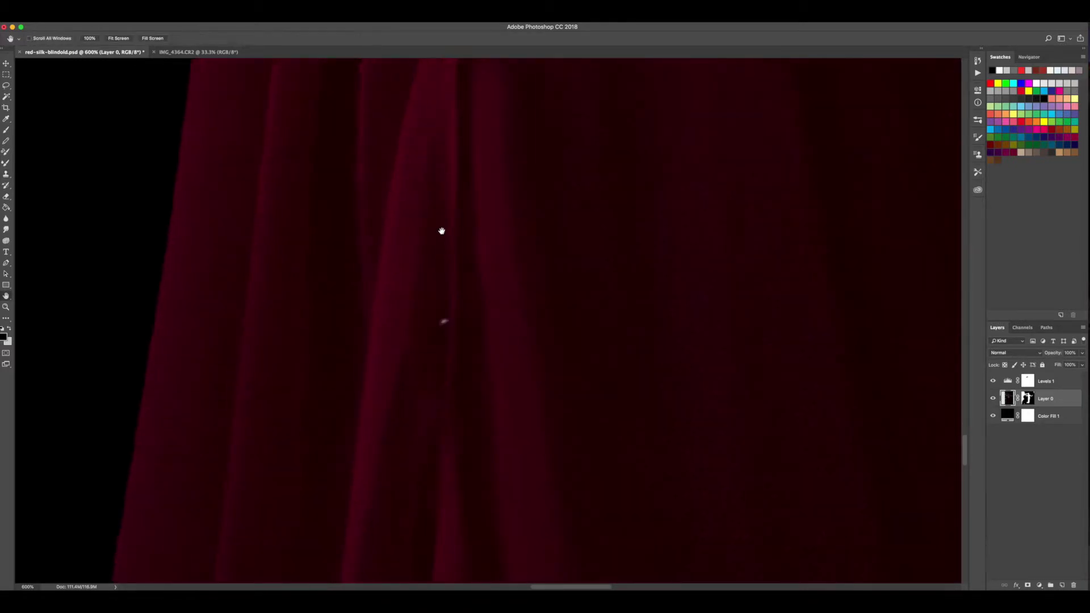
left_click(443, 319)
left_click_drag(441, 313, 443, 221)
key("bracketleft")
left_click(181, 408)
left_click_drag(222, 418, 269, 409)
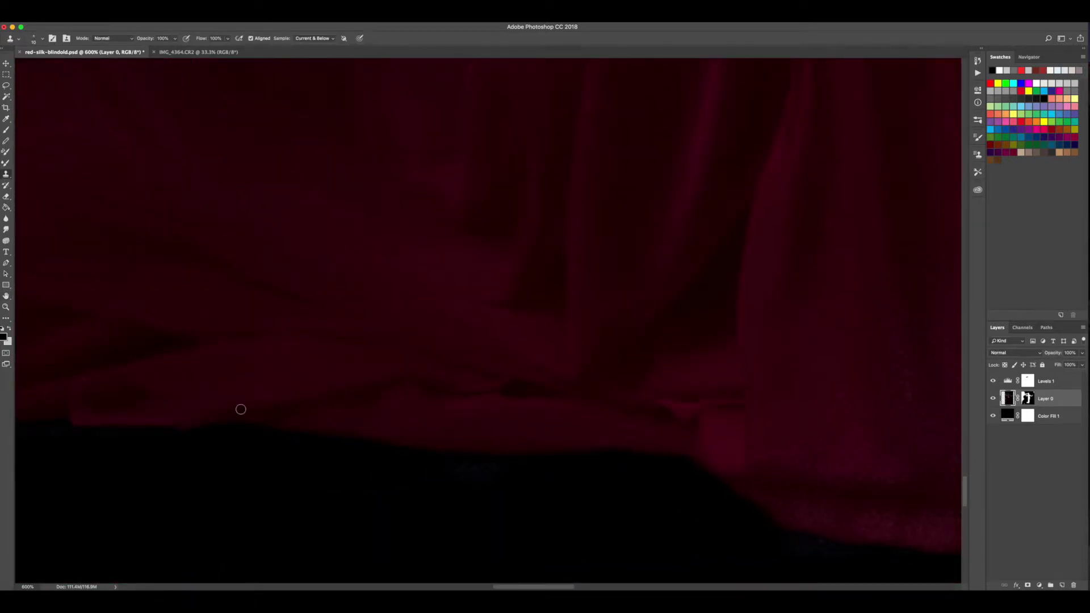
Step: Save the retouched red-silk-blindold.psd with the whole figure back in view
key("super+minus")
key("super+minus")
key("super+minus")
key("super+minus")
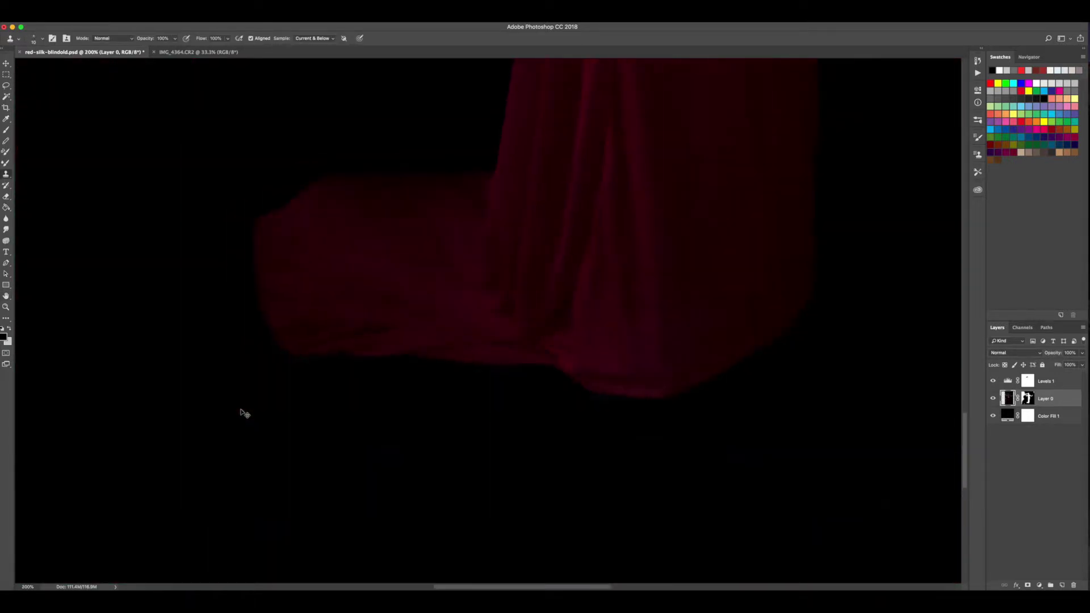
key("super+minus")
key("super+minus")
key("super+minus")
key("space")
left_click_drag(375, 292, 336, 406)
key("super+s")
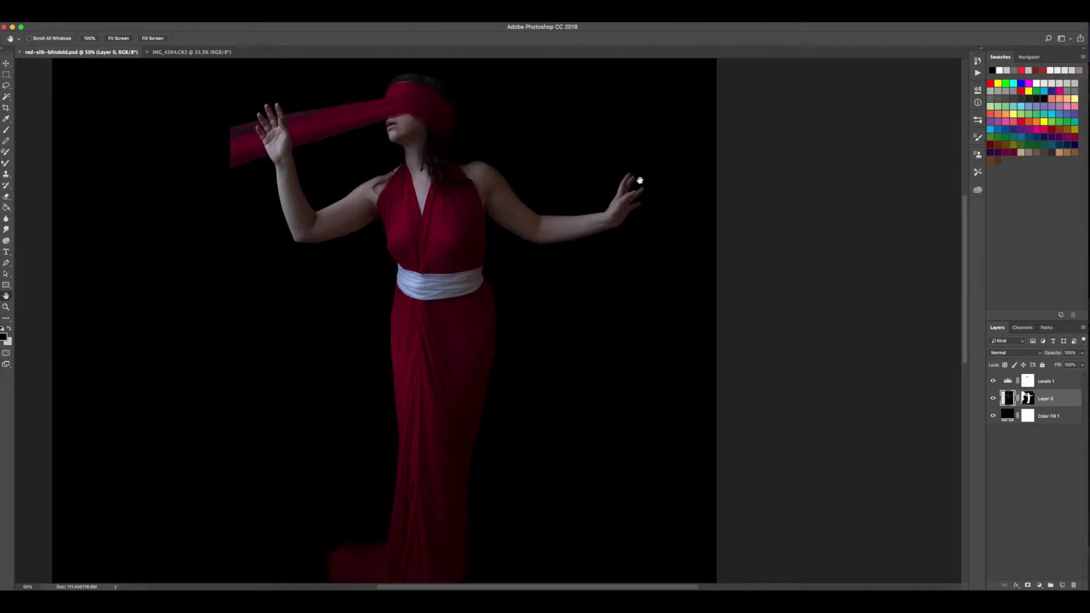
Step: Paste the selected silk strip from IMG_4364.CR2 into red-silk-blindold.psd and move it over the woman's blindfold
left_click(194, 53)
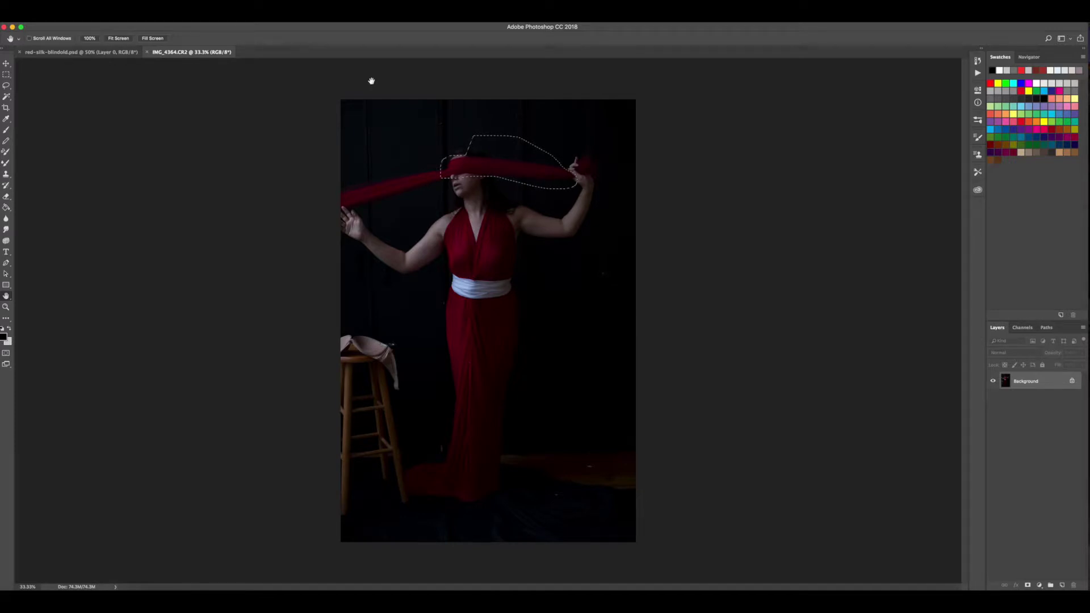
left_click(88, 50)
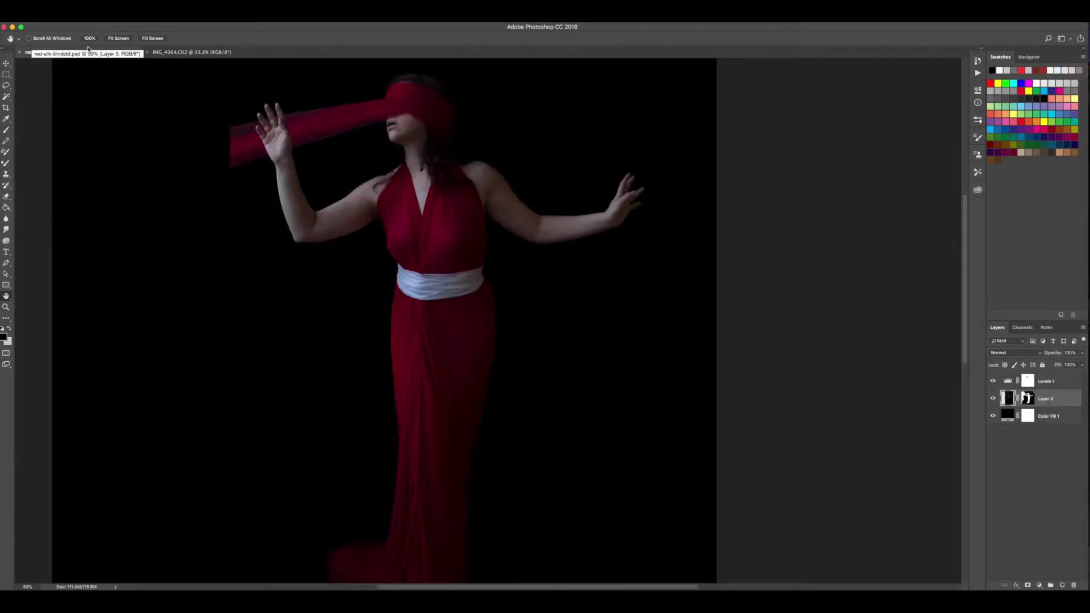
key("super+v")
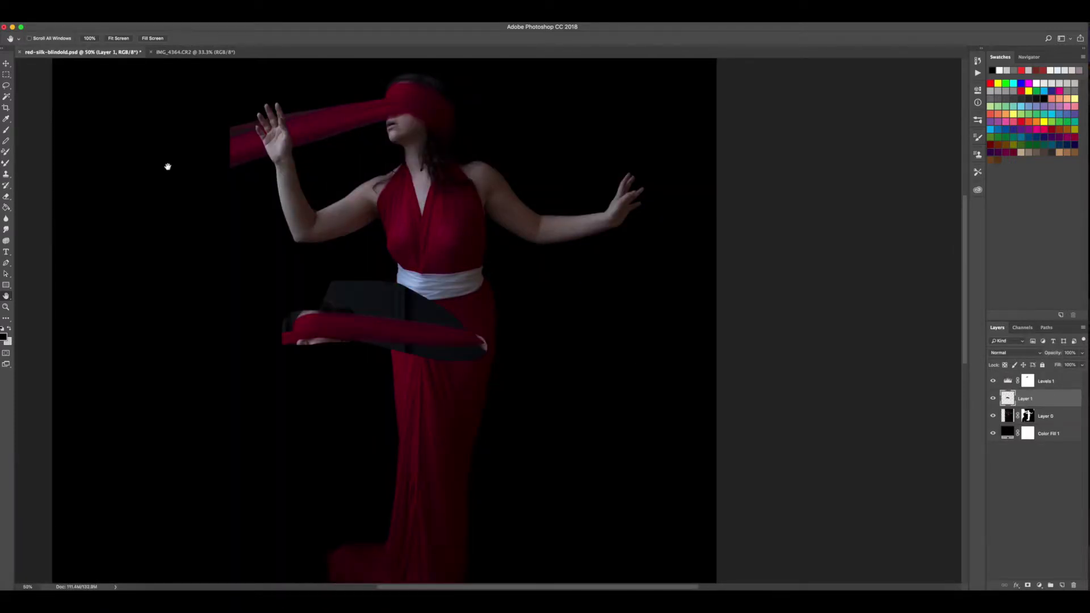
key("l")
key("v")
left_click_drag(326, 300, 456, 110)
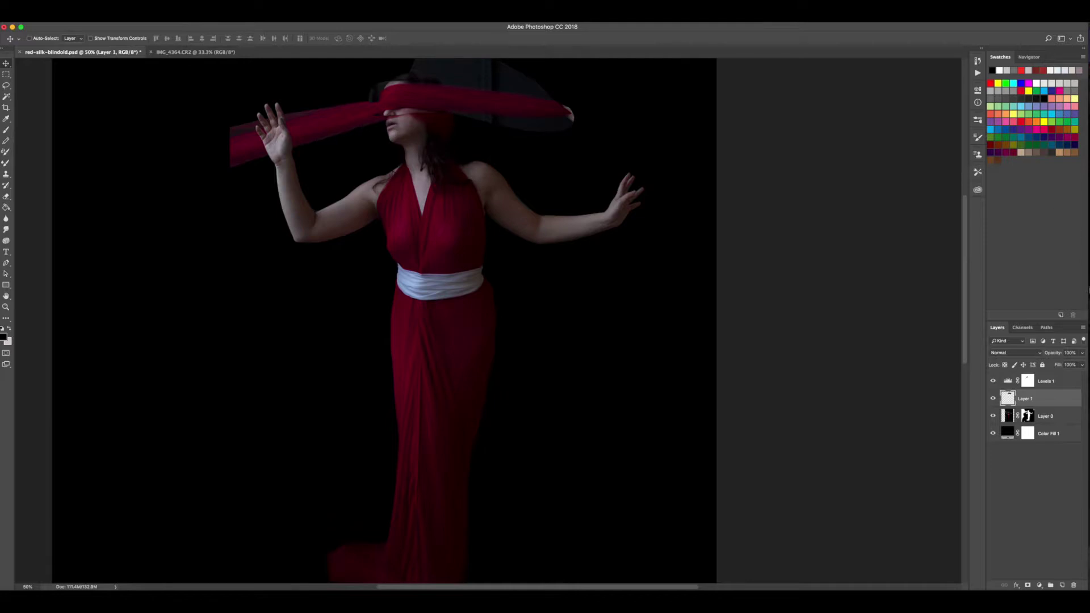
Step: Lower the pasted silk layer's opacity to 62% and inspect its alignment with the blindfold up close
left_click_drag(1083, 356, 1067, 366)
key("super+plus")
key("super+plus")
key("super+plus")
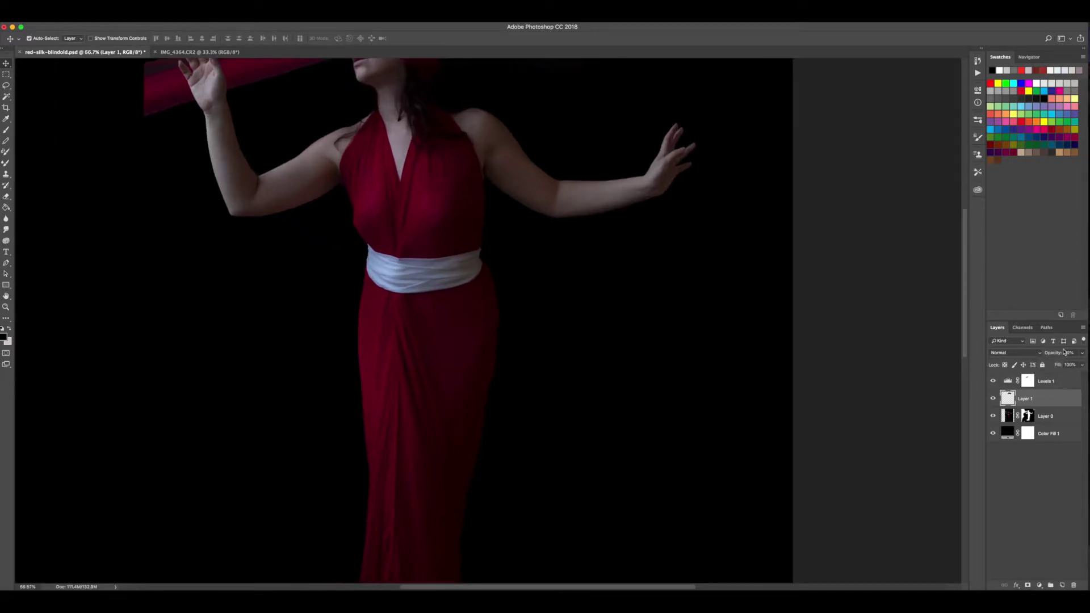
key("h")
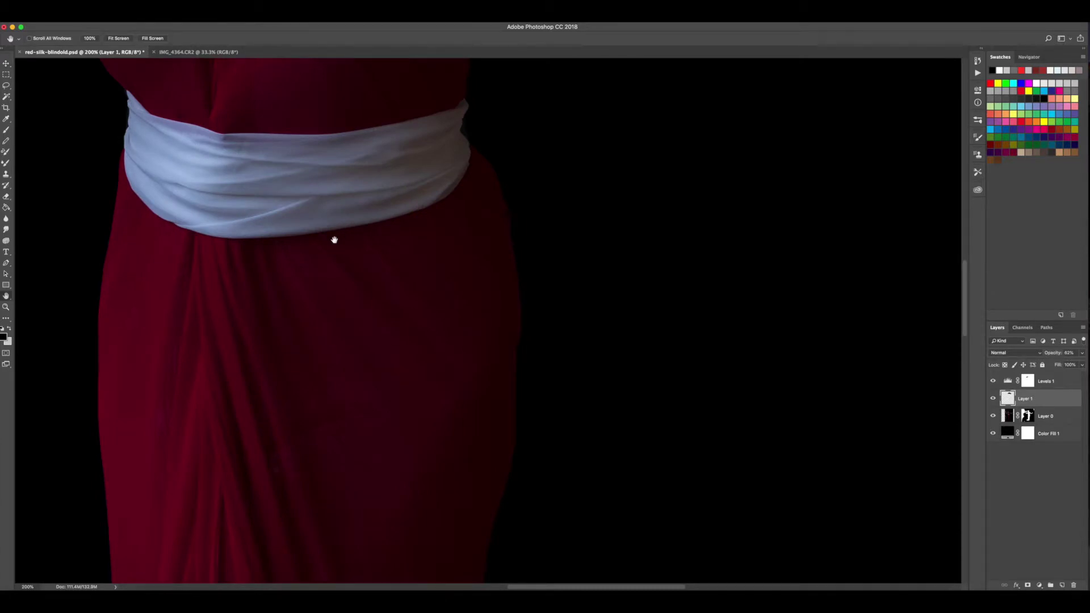
scroll(334, 239, "up", 15)
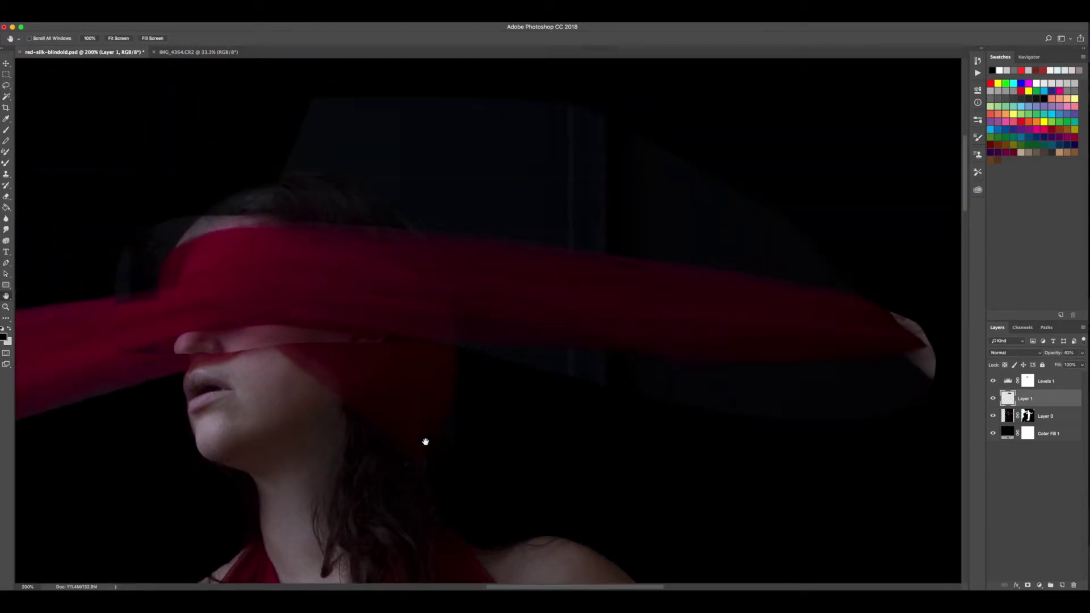
left_click_drag(420, 426, 438, 436)
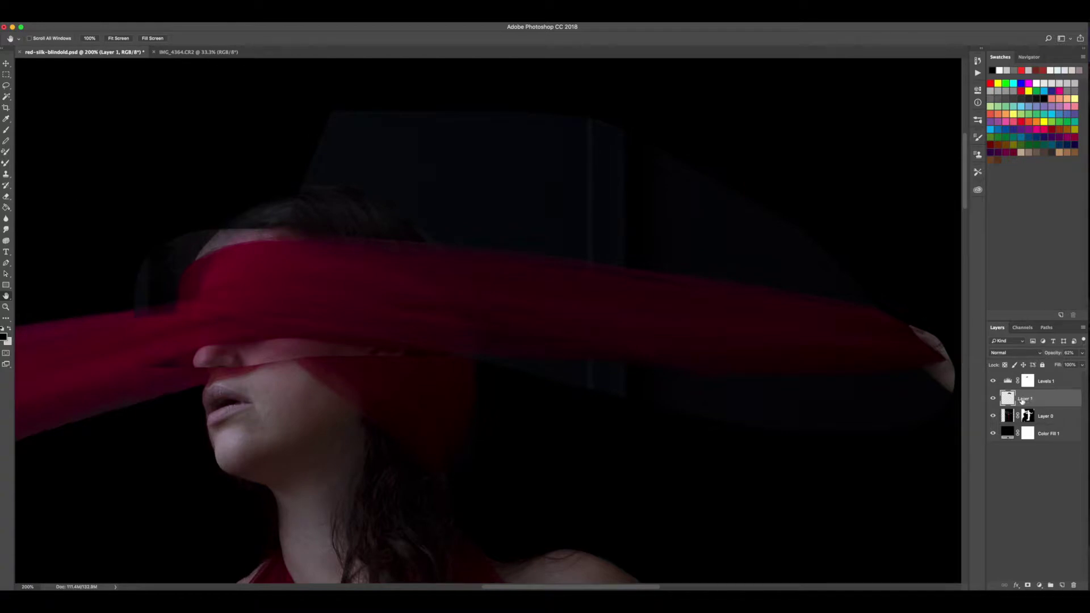
Step: Set the pasted silk layer's opacity to 100% and hide the Levels 1 adjustment layer
key("super+minus")
key("super+minus")
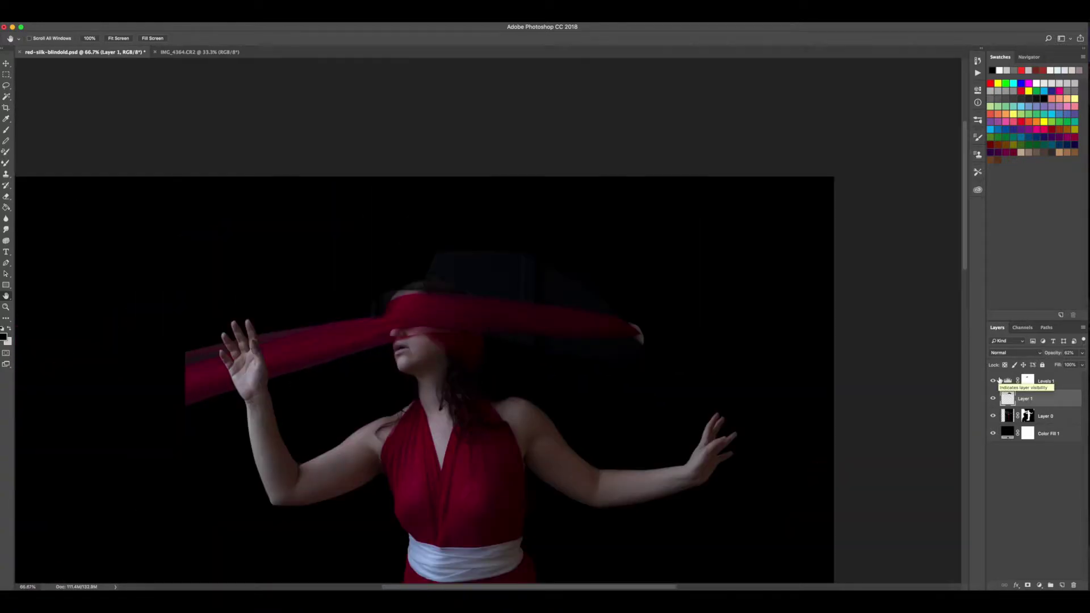
left_click(1082, 353)
left_click_drag(1066, 363, 1082, 364)
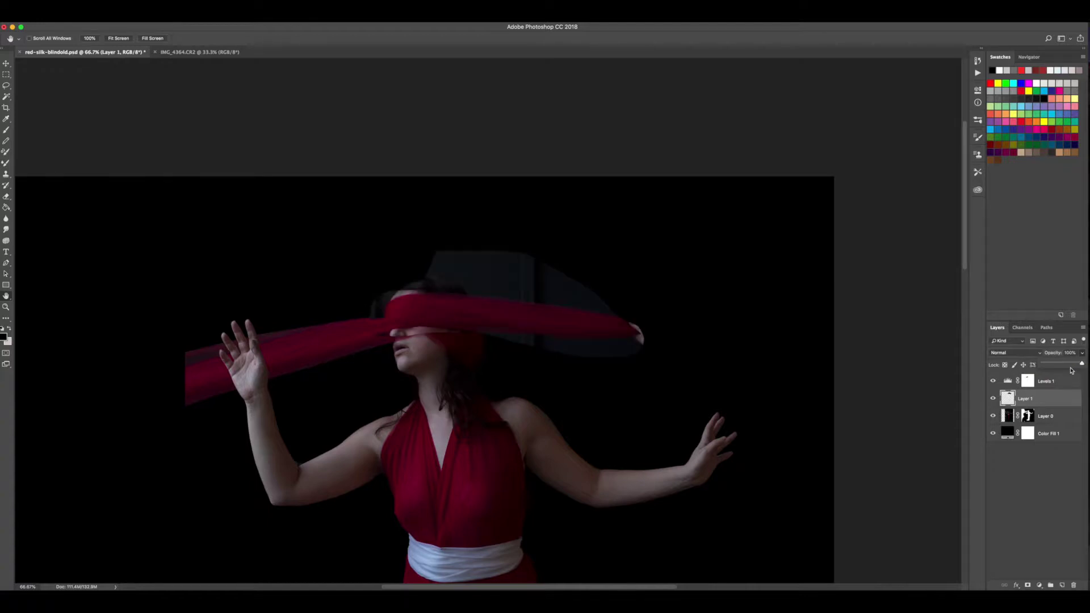
left_click(993, 383)
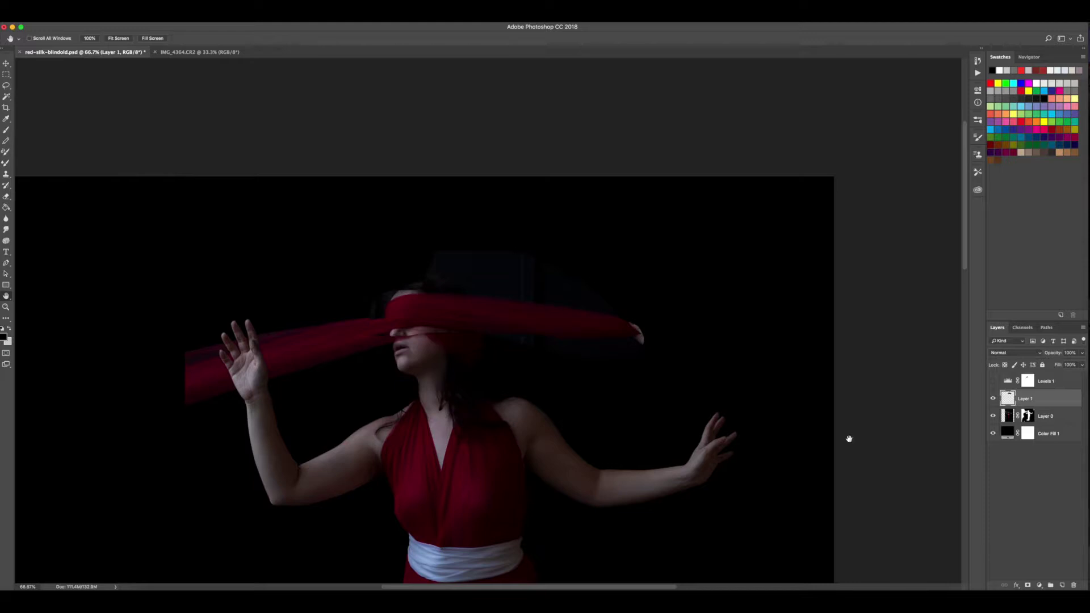
Step: Enlarge the pasted silk strip to about 183% width and 135% height and align its left end with the woman's blindfold
key("super+t")
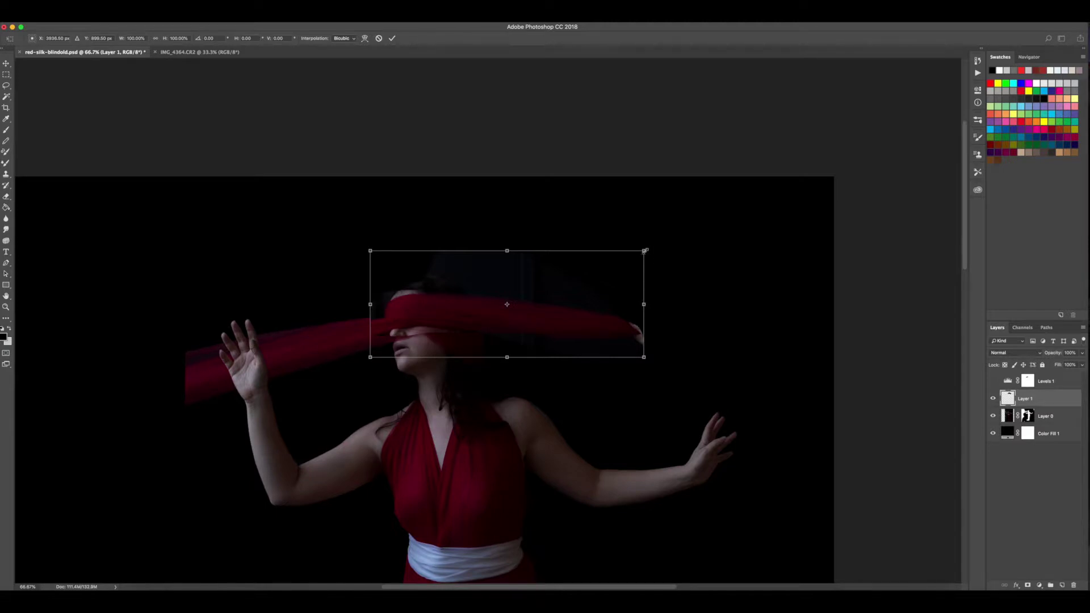
left_click_drag(645, 249, 852, 221)
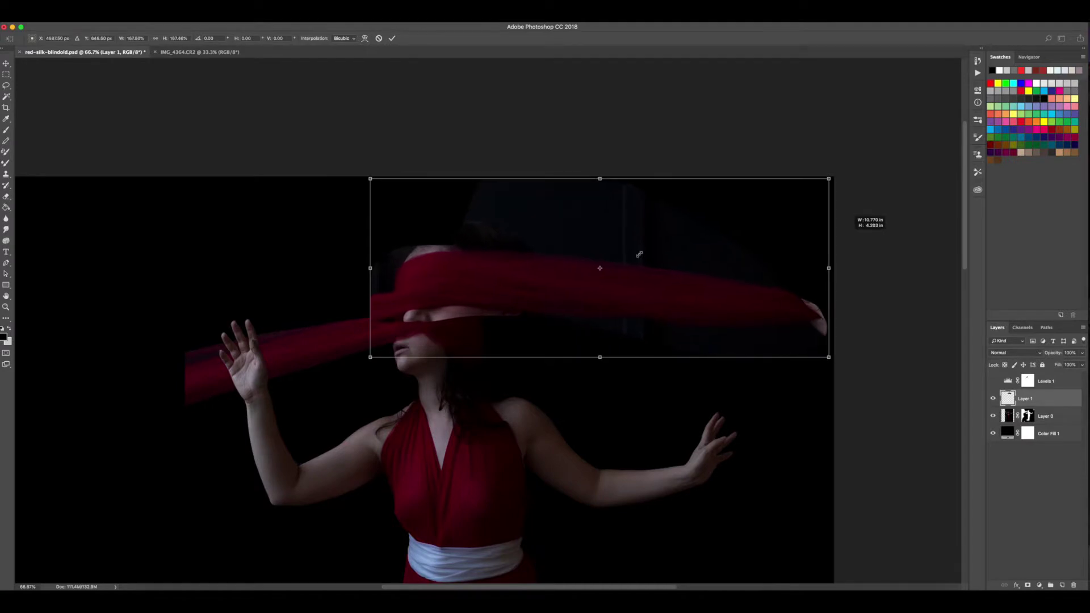
left_click_drag(458, 284, 447, 307)
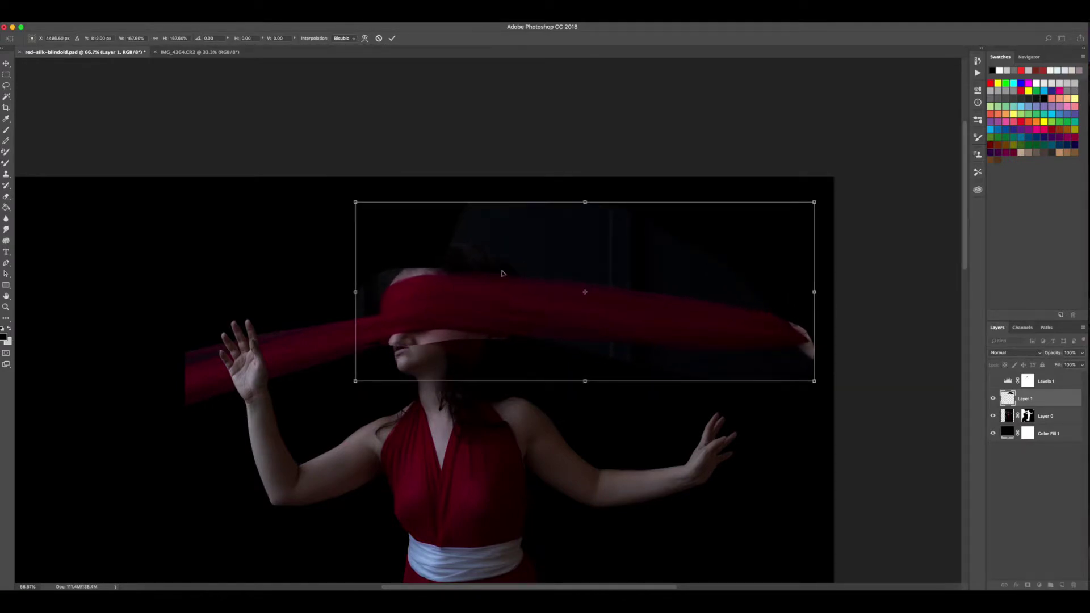
left_click_drag(586, 203, 588, 254)
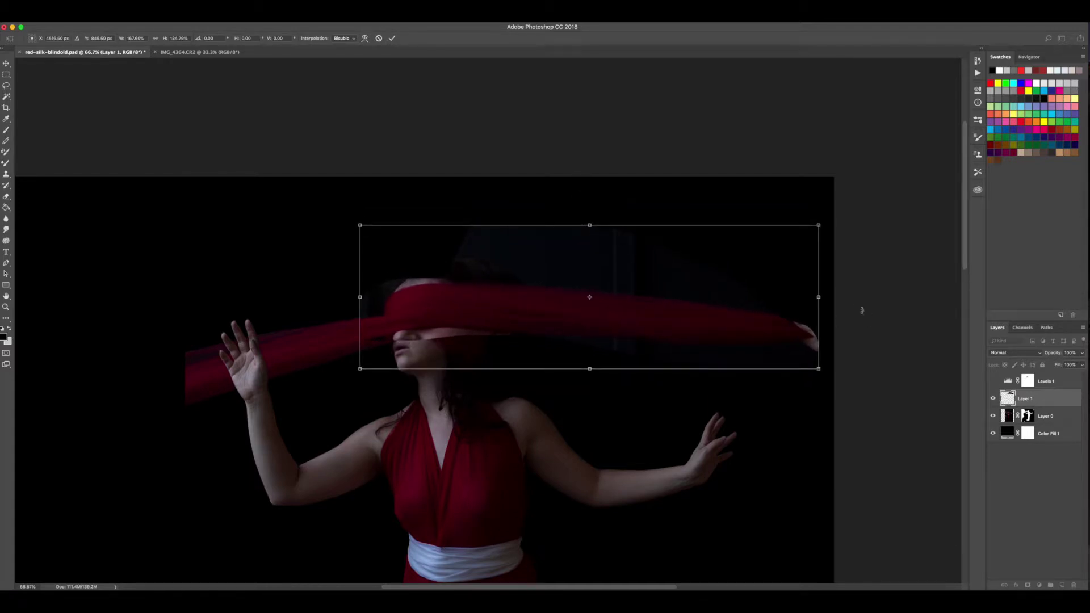
left_click_drag(826, 298, 866, 304)
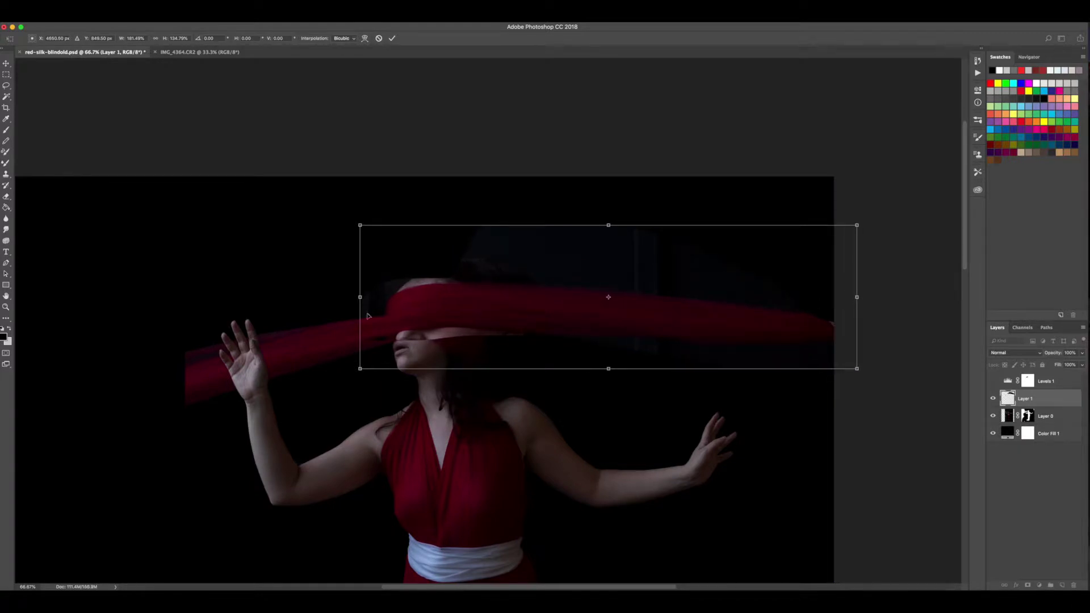
left_click_drag(360, 298, 357, 298)
left_click_drag(431, 320, 439, 320)
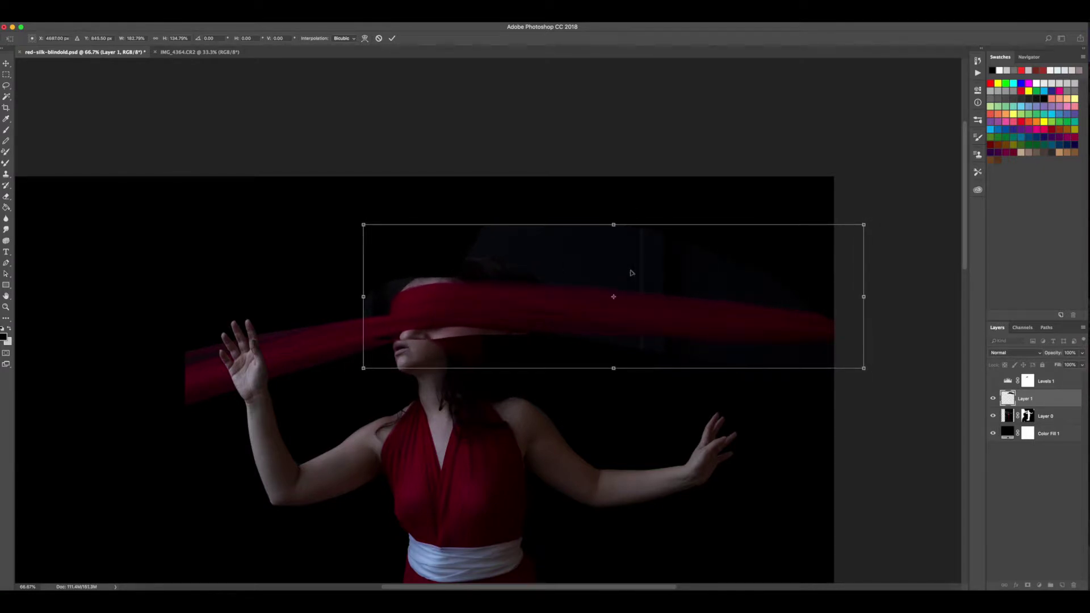
key("Return")
Step: Rotate the silk strip about 12° clockwise and place it over the blindfold so it slopes down to the image's right edge
key("h")
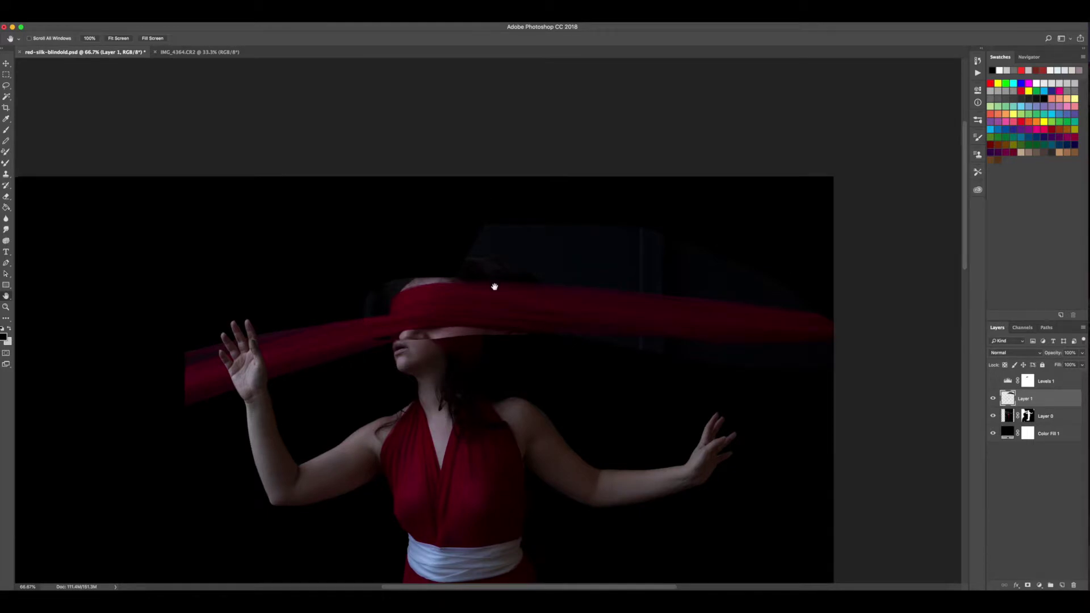
left_click_drag(494, 287, 501, 236)
key("v")
left_click_drag(603, 264, 628, 184)
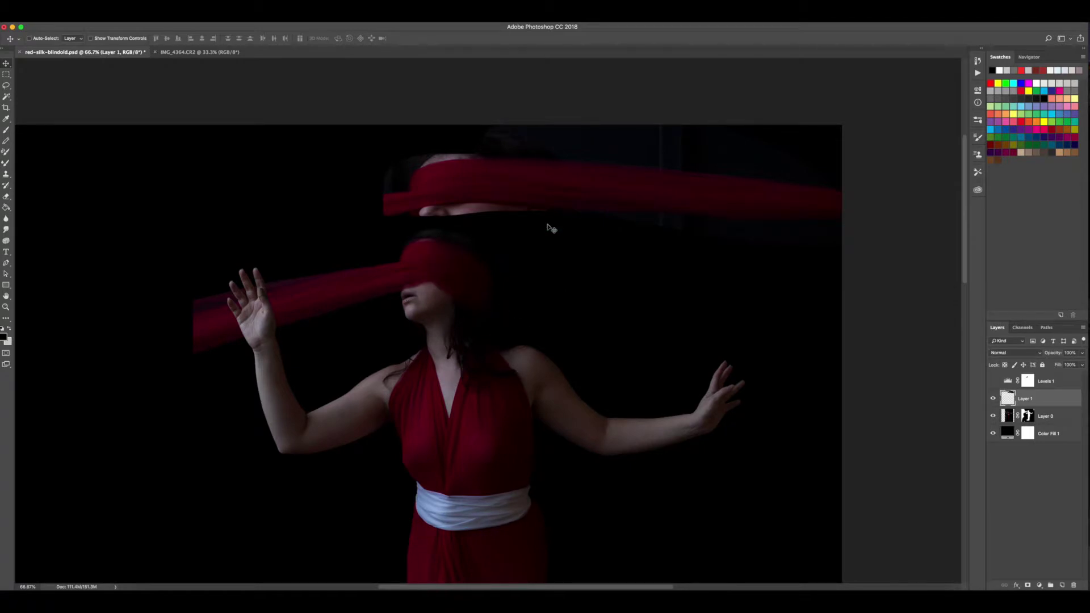
key("super+t")
left_click_drag(897, 261, 891, 302)
left_click_drag(549, 158, 548, 254)
left_click_drag(883, 322, 900, 332)
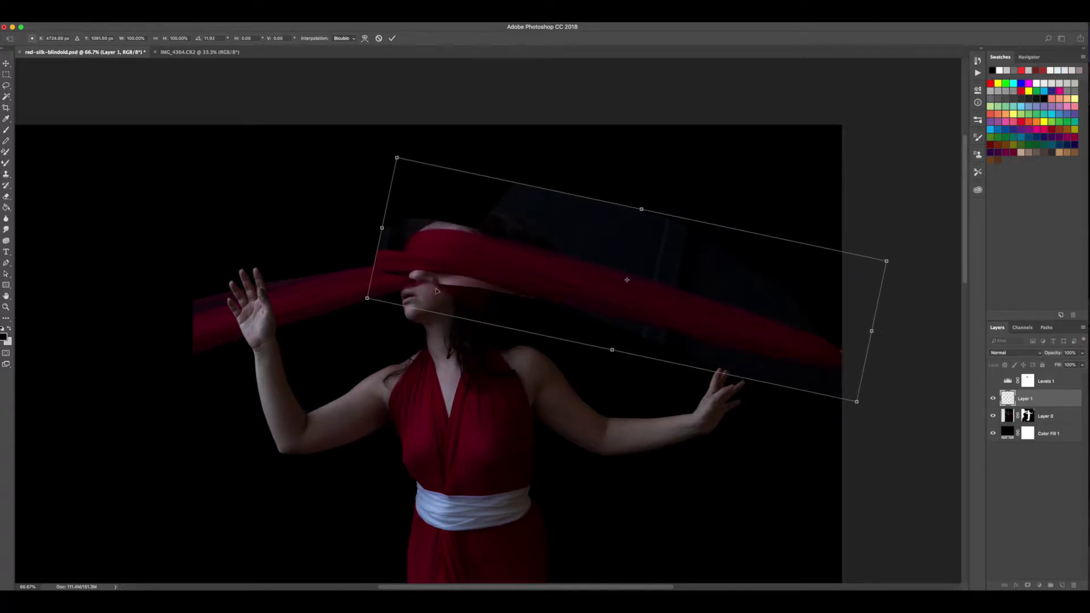
left_click_drag(459, 275, 454, 279)
left_click(391, 37)
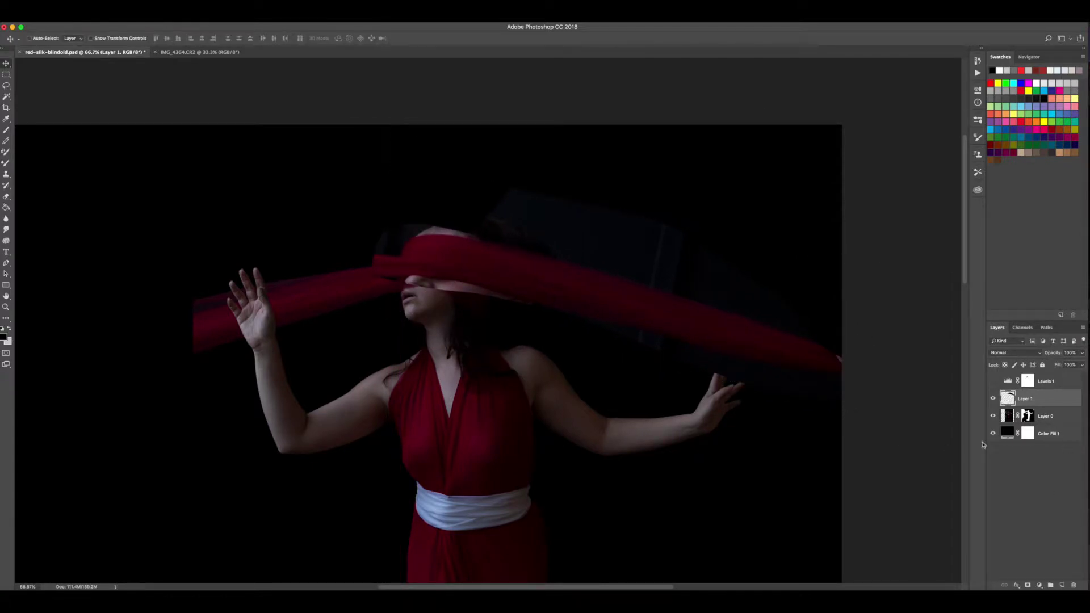
Step: Add a layer mask to Layer 1 and paint out the pasted face area over the woman's nose and cheek
left_click(1027, 587)
key("b")
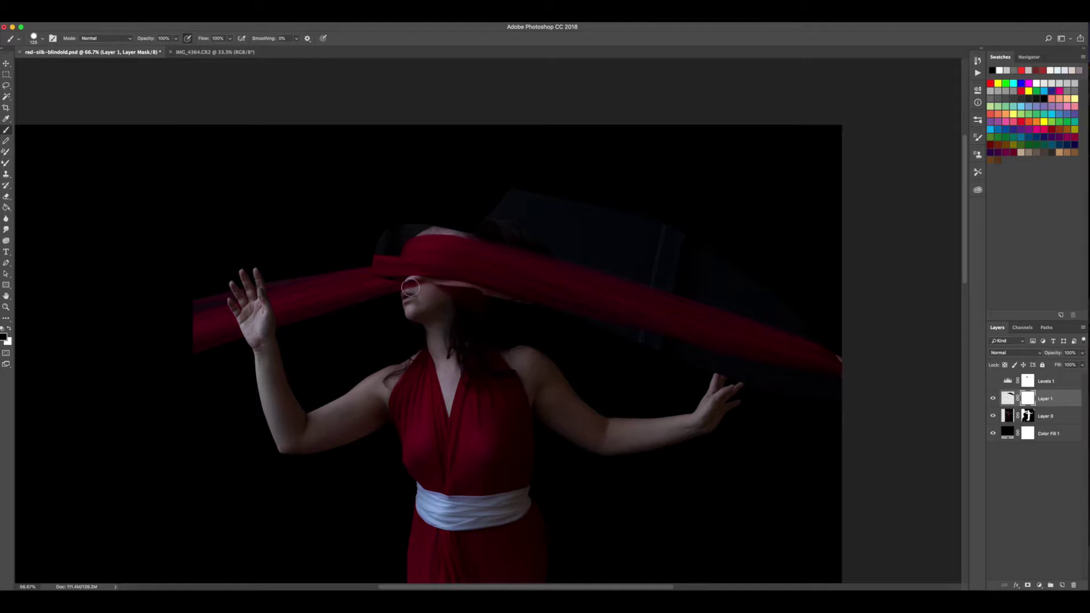
left_click_drag(415, 284, 465, 291)
Step: Show the Levels 1 layer and mask out Layer 1's leftover background below the silk and around the woman's head
left_click(993, 382)
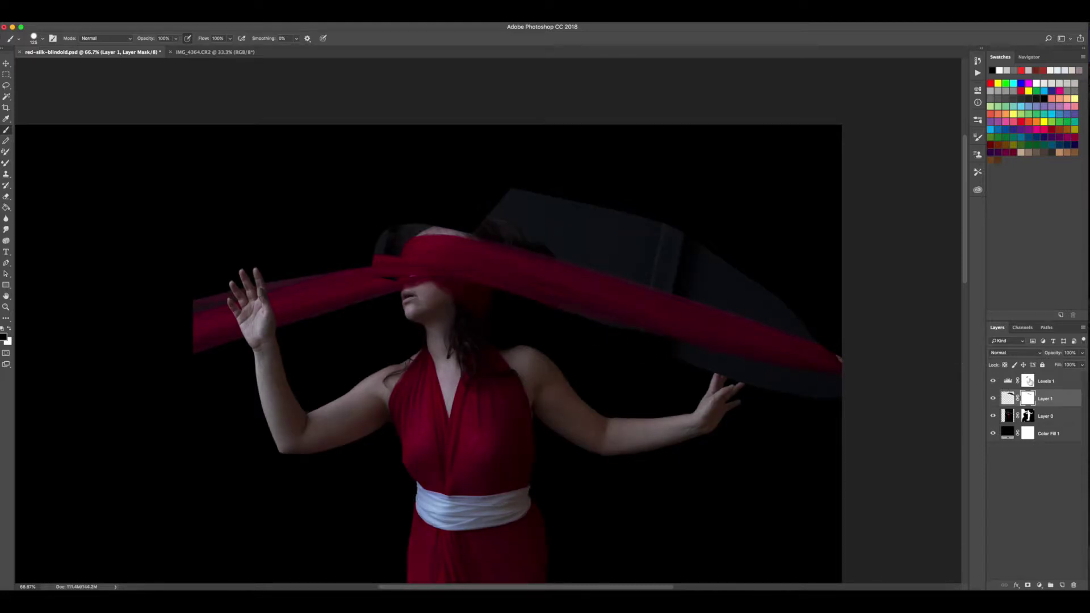
left_click(1029, 382)
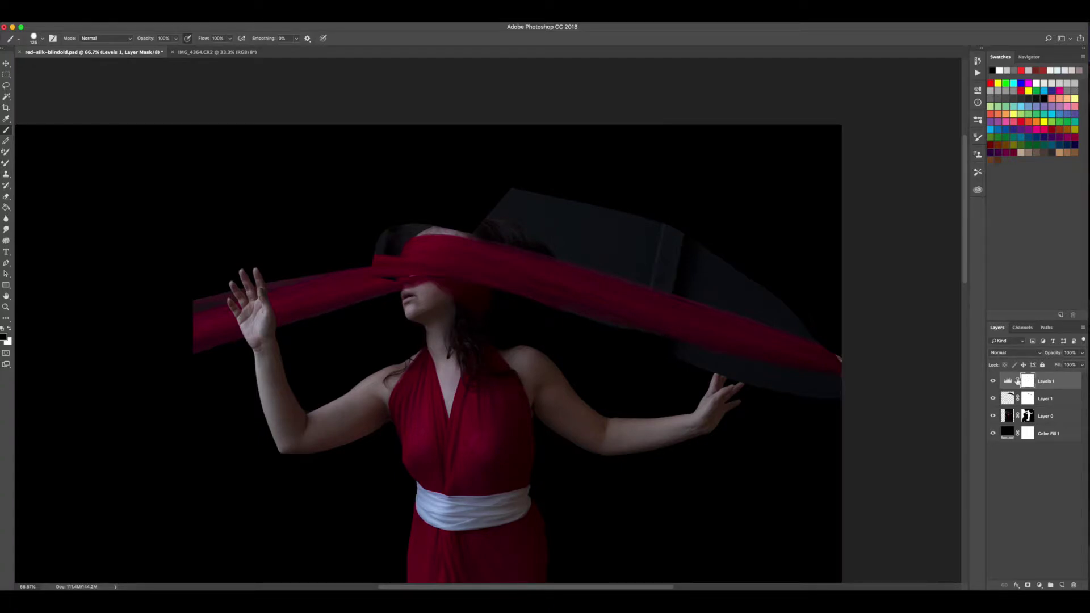
left_click(1028, 402)
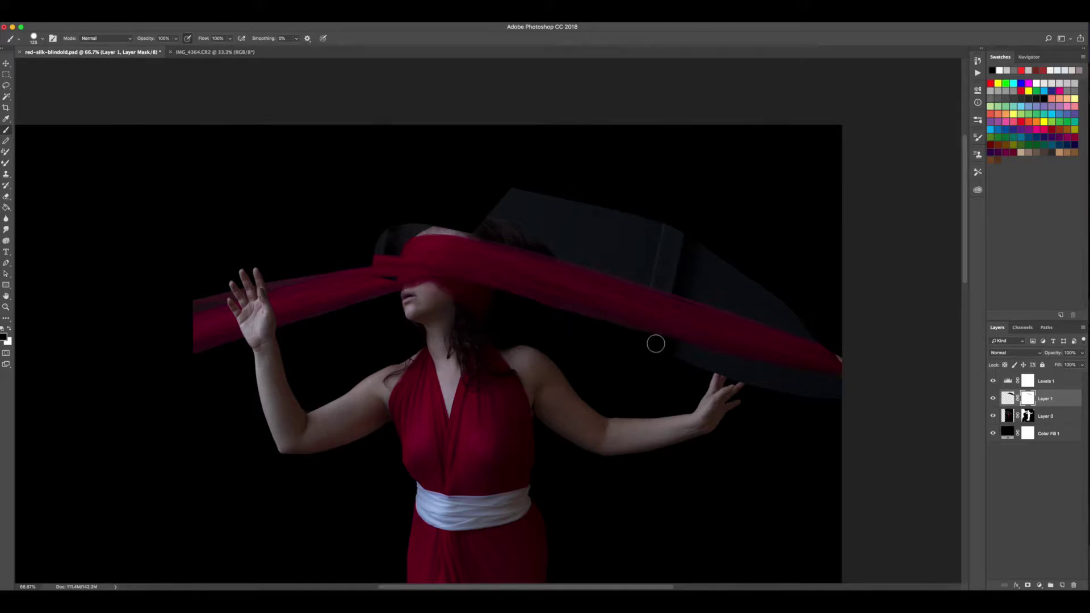
left_click_drag(701, 360, 679, 348)
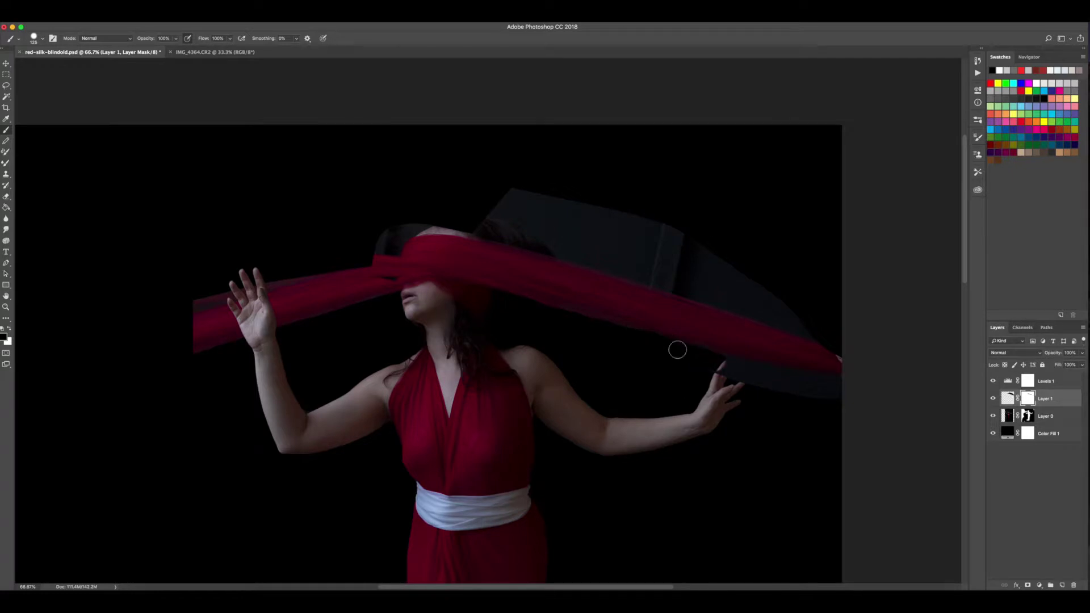
mouse_move(782, 382)
left_mouse_down()
mouse_move(715, 361)
mouse_move(835, 389)
mouse_move(776, 379)
mouse_move(785, 388)
mouse_move(847, 387)
mouse_move(827, 378)
left_mouse_up()
mouse_move(394, 226)
left_mouse_down()
mouse_move(379, 263)
mouse_move(381, 276)
mouse_move(394, 238)
mouse_move(389, 284)
mouse_move(416, 227)
mouse_move(407, 231)
mouse_move(441, 228)
mouse_move(397, 234)
mouse_move(545, 238)
left_mouse_up()
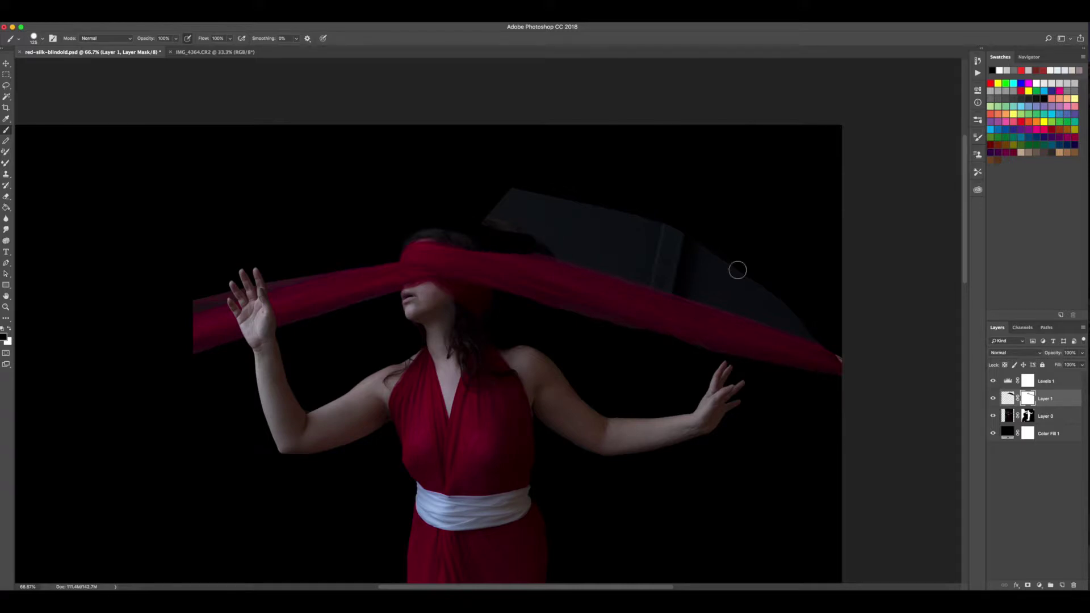
Step: Reduce the height of Layer 1's silk slightly and brush black over the leftover dark background above the strip
left_click(1010, 401)
key("ctrl+t")
left_click_drag(613, 189, 615, 195)
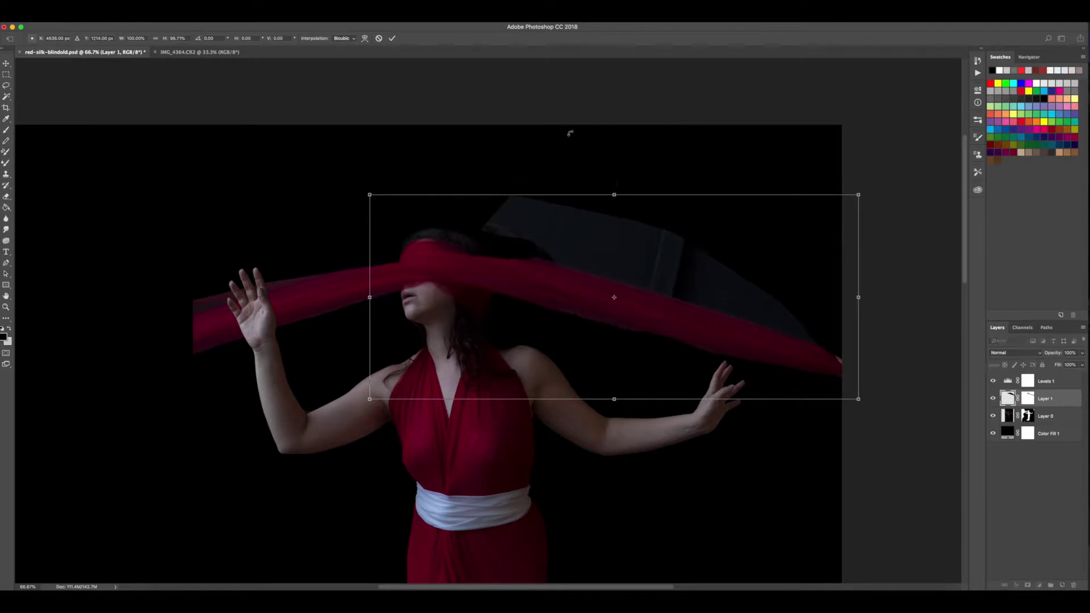
left_click(392, 38)
key("b")
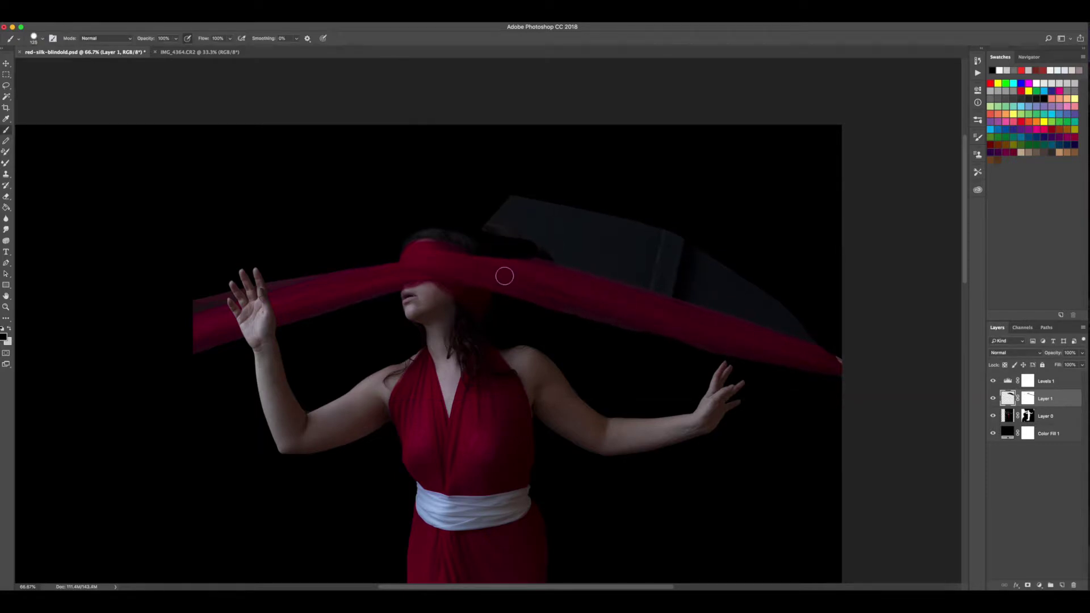
mouse_move(534, 230)
left_mouse_down()
mouse_move(554, 216)
mouse_move(519, 206)
mouse_move(616, 228)
mouse_move(641, 262)
mouse_move(550, 256)
mouse_move(785, 304)
mouse_move(822, 333)
mouse_move(606, 269)
mouse_move(595, 259)
mouse_move(605, 245)
mouse_move(594, 261)
mouse_move(620, 264)
mouse_move(664, 235)
mouse_move(655, 225)
mouse_move(689, 234)
mouse_move(684, 254)
mouse_move(713, 280)
mouse_move(671, 258)
mouse_move(693, 250)
left_mouse_up()
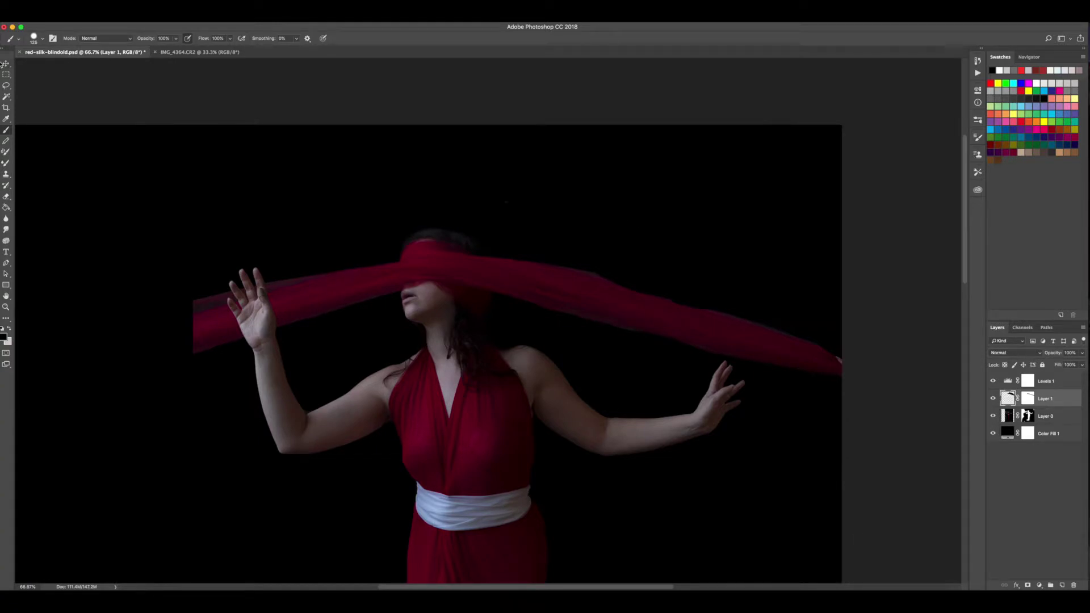
Step: Straighten the silk's upper edge by painting black inside a polygonal selection above it, from the head to the image's right edge, and deselect
left_click(7, 86)
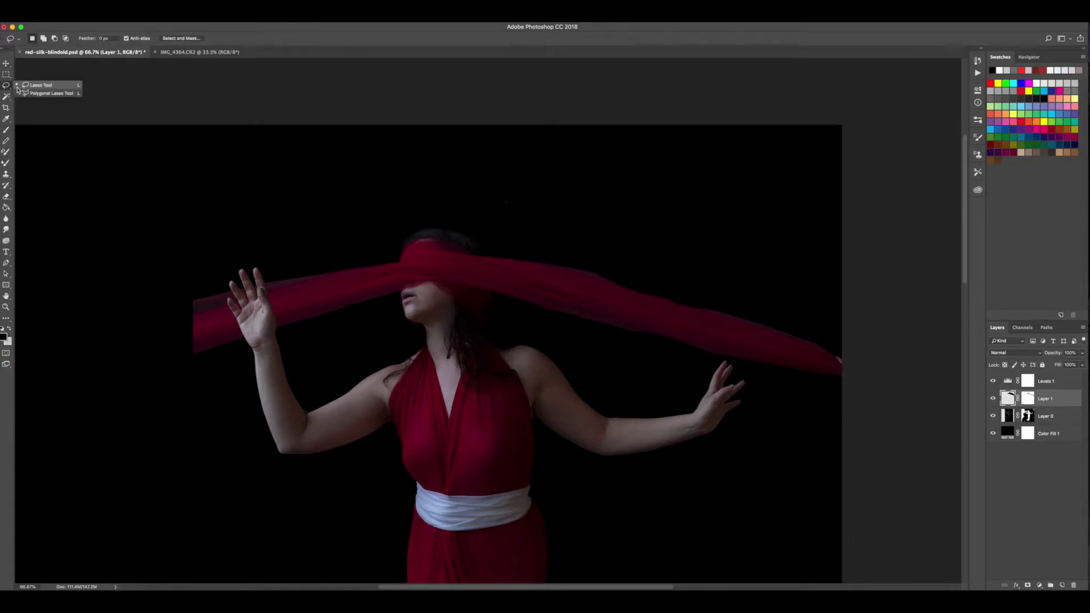
left_click(50, 93)
left_click(466, 255)
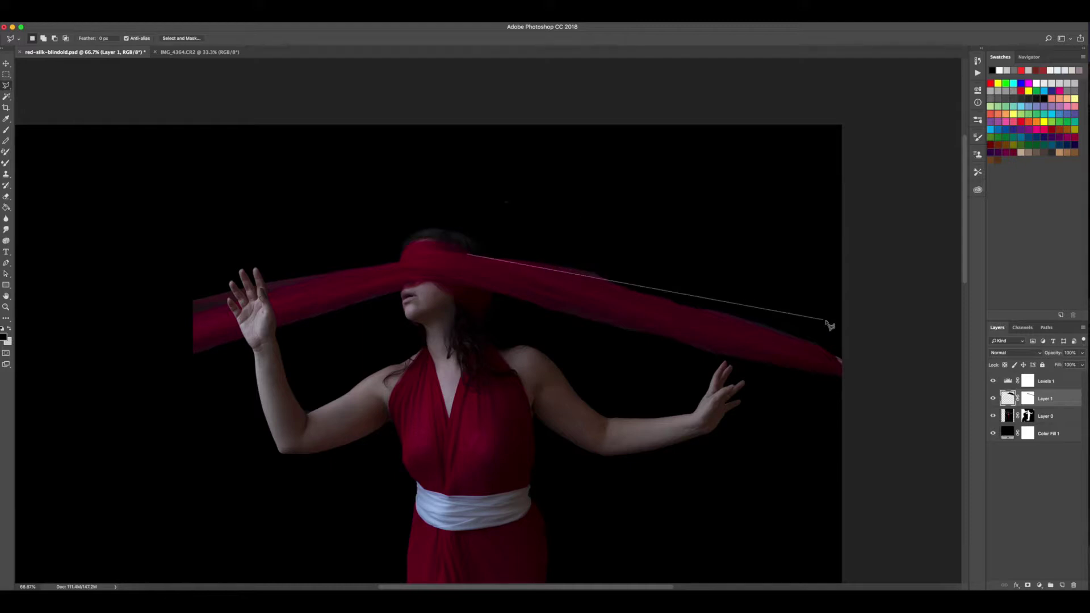
left_click(854, 351)
left_click(823, 253)
left_click(428, 189)
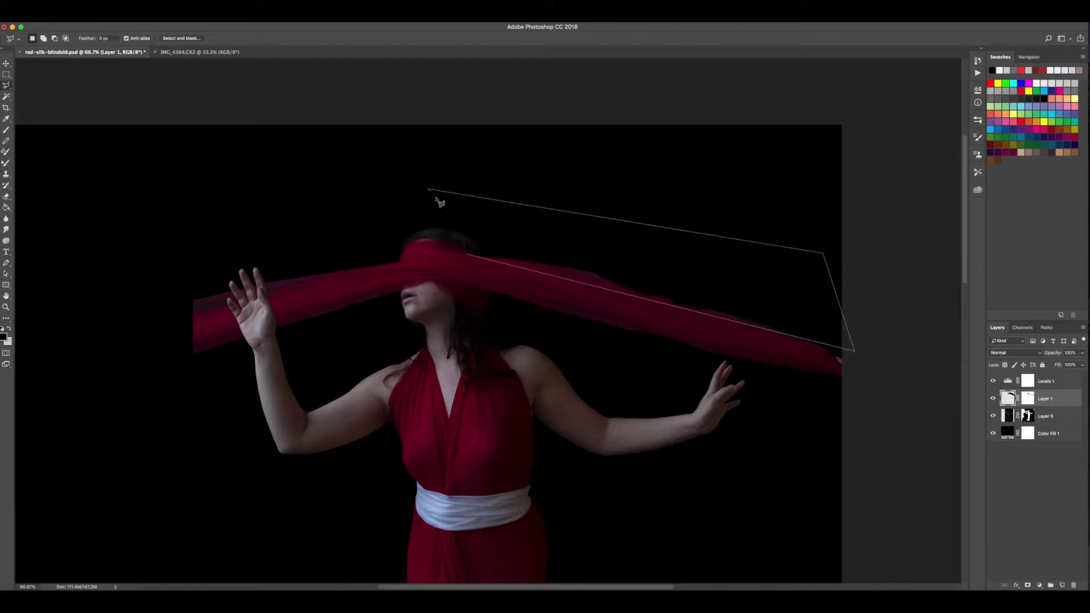
left_click(468, 255)
key("b")
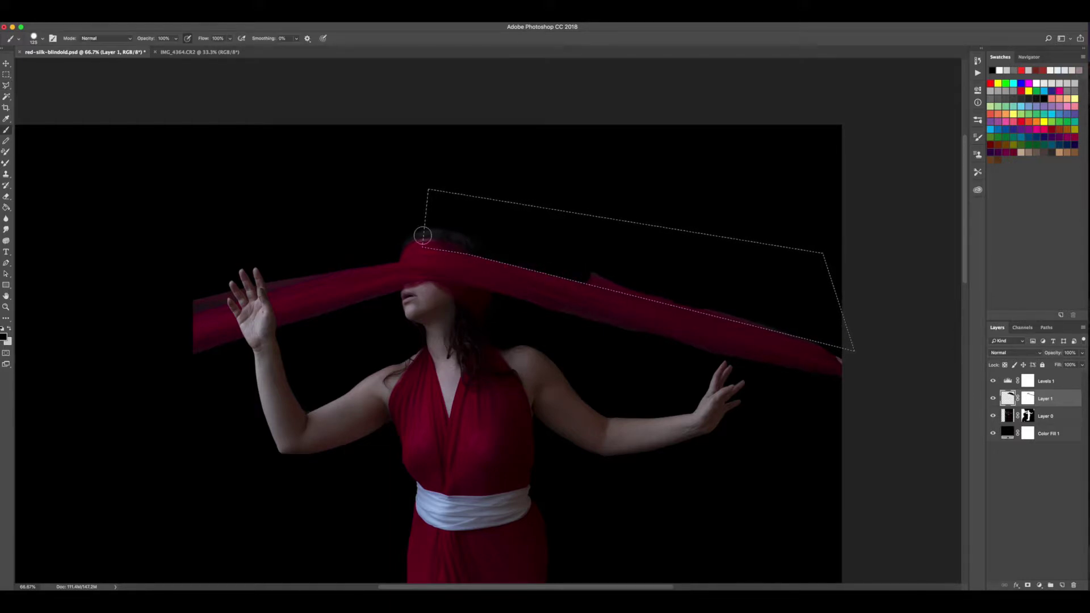
key("ctrl+d")
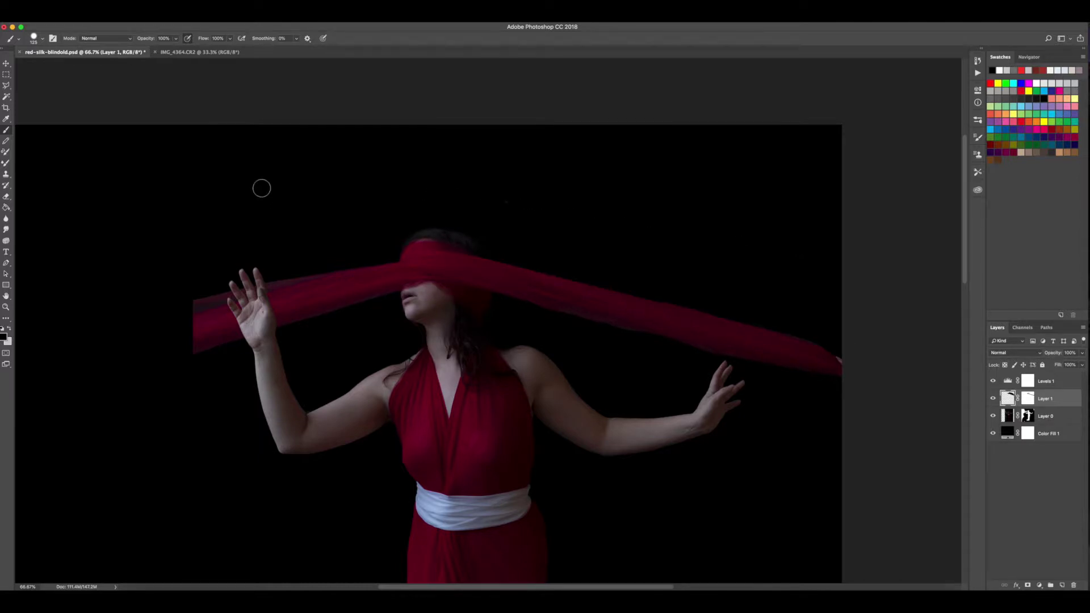
Step: Trim the remaining bulge on the silk's upper edge near the raised hand by painting black inside a second polygonal selection, and deselect
key("ctrl+plus")
key("ctrl+plus")
key("space")
left_click_drag(530, 249, 290, 238)
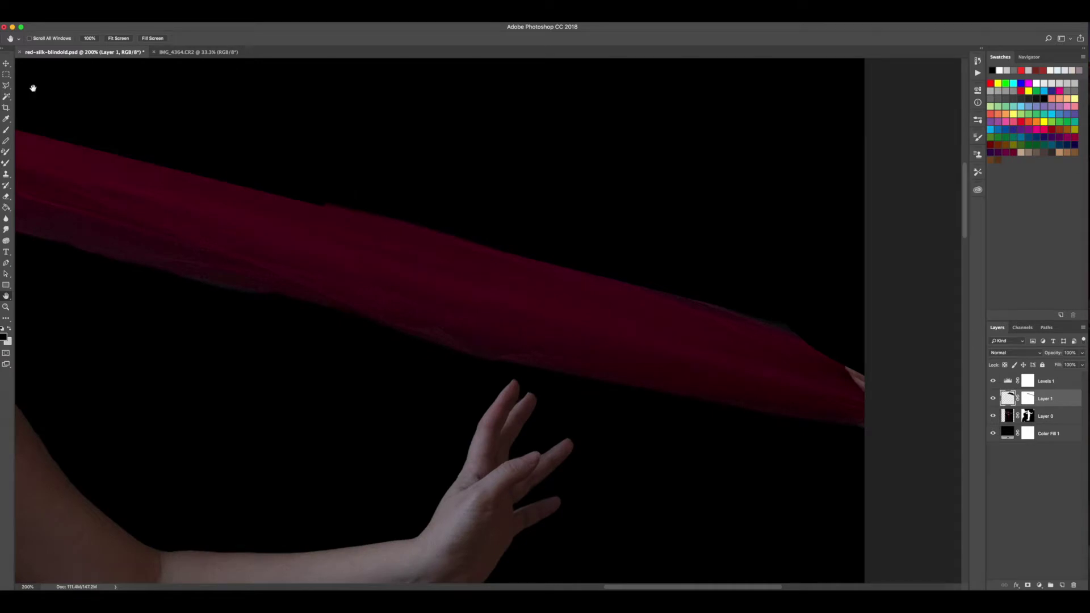
left_click(6, 85)
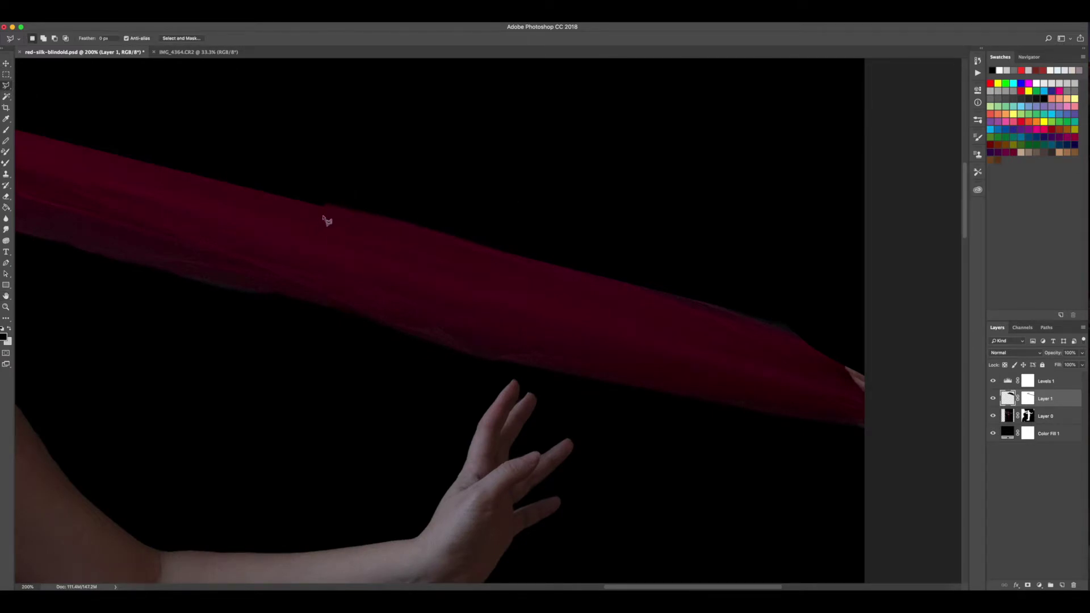
left_click(323, 208)
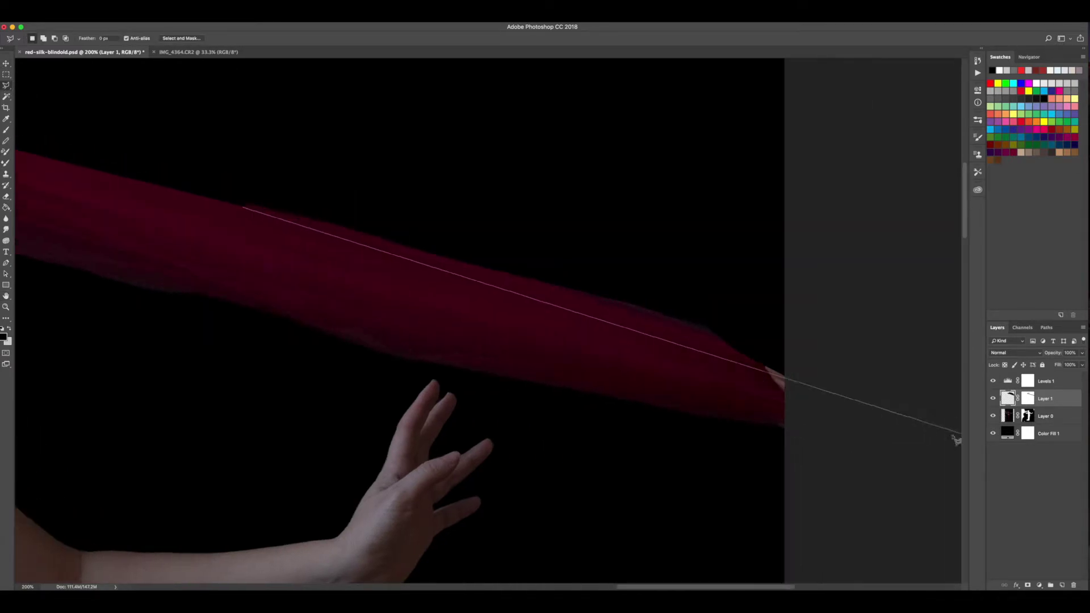
left_click(897, 404)
left_click(383, 72)
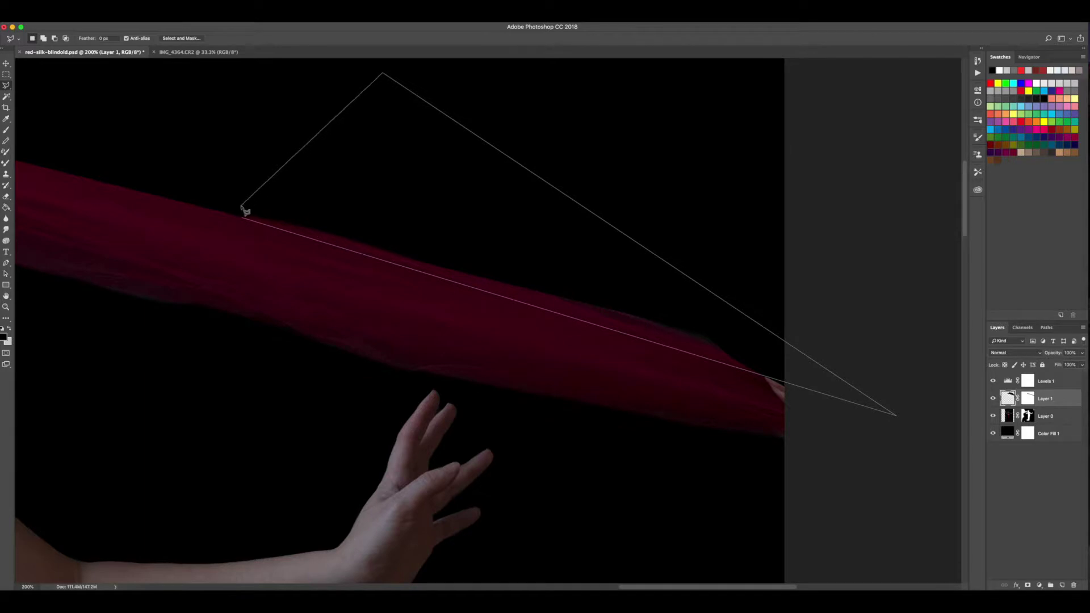
left_click(243, 218)
key("b")
left_click_drag(316, 256, 847, 382)
key("super+d")
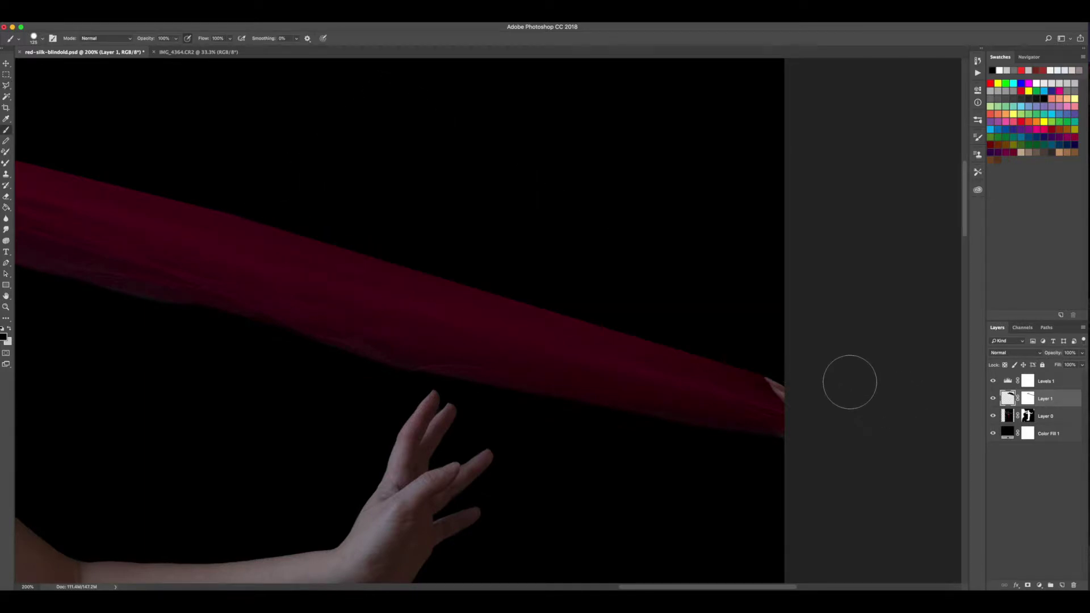
Step: Disable and re-enable Layer 1's mask to compare the silk strip with and without masking in a wider view
key("super+minus")
key("super+minus")
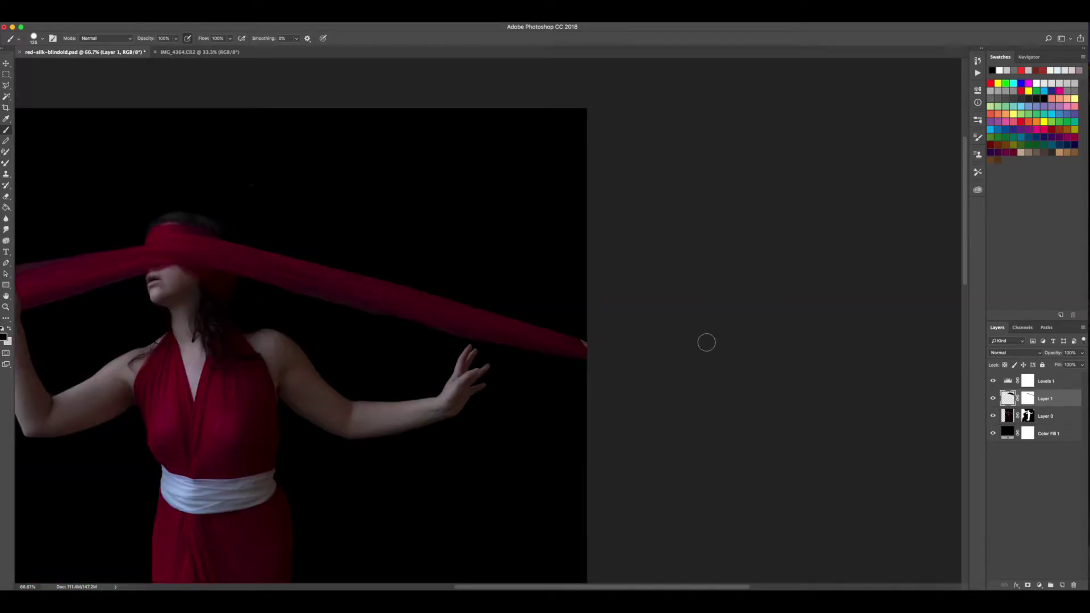
key("super+minus")
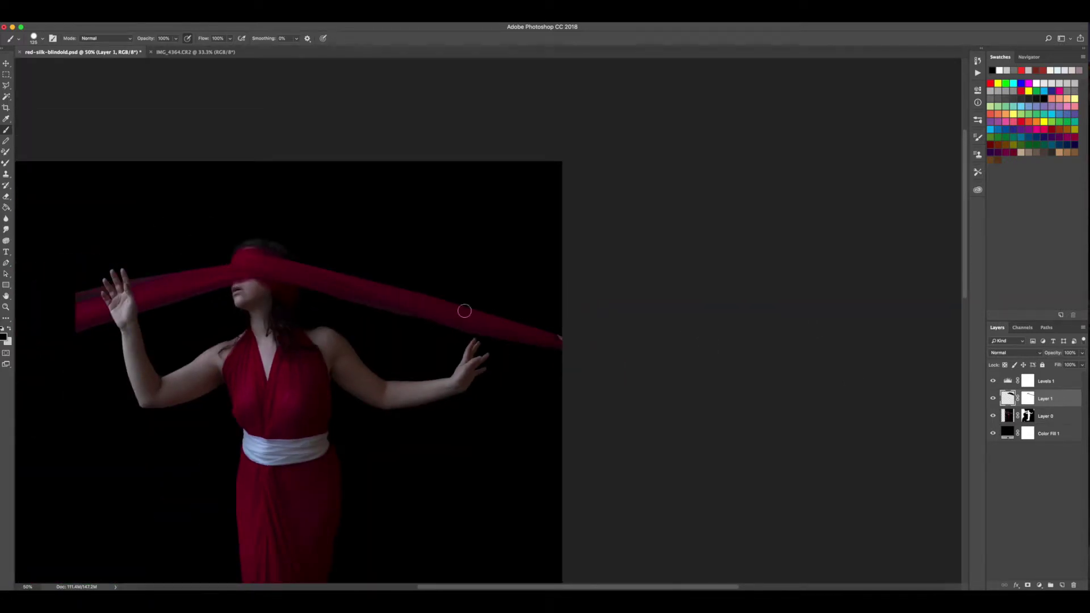
left_click(1028, 399)
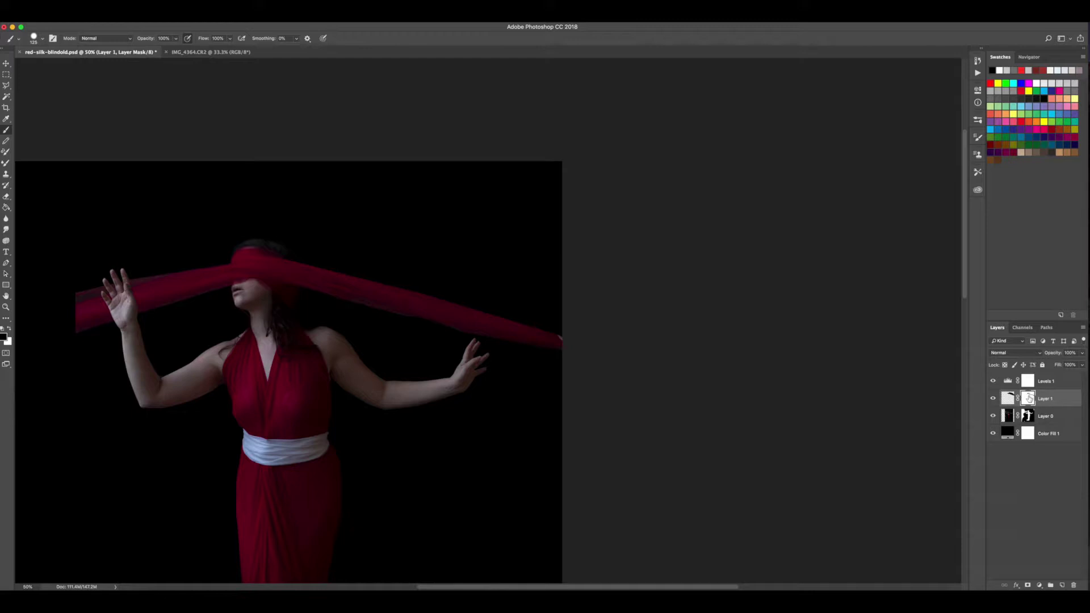
right_click(1029, 399)
left_click(1018, 401)
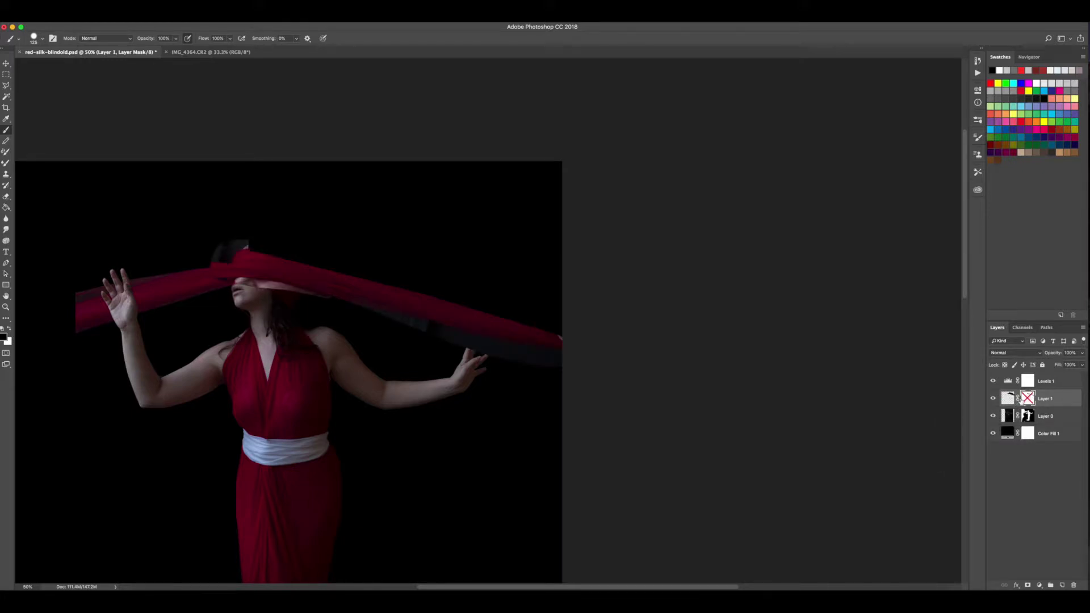
right_click(1025, 401)
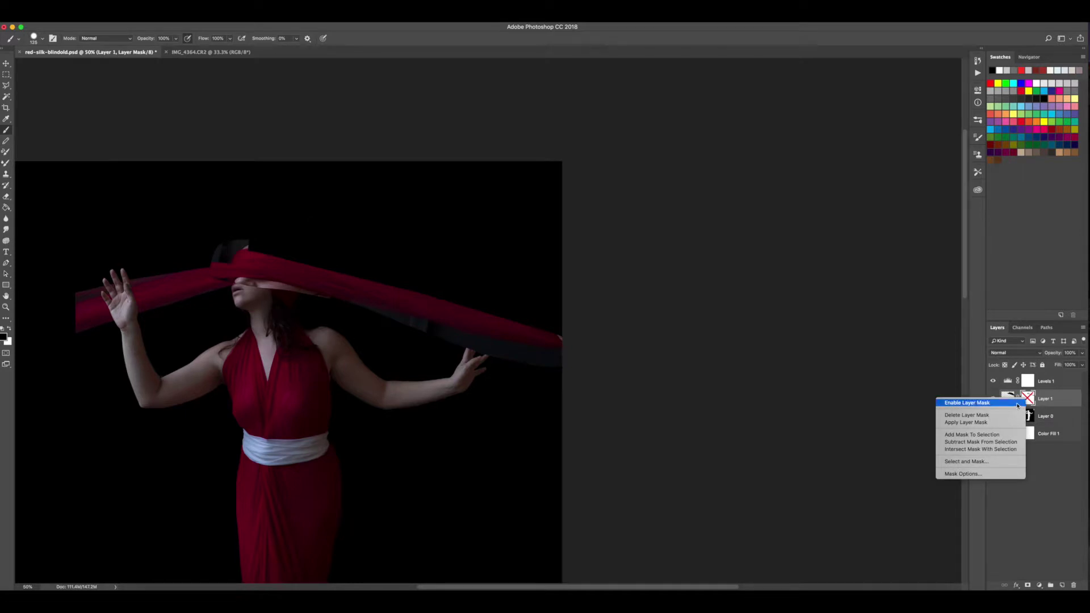
left_click(1018, 404)
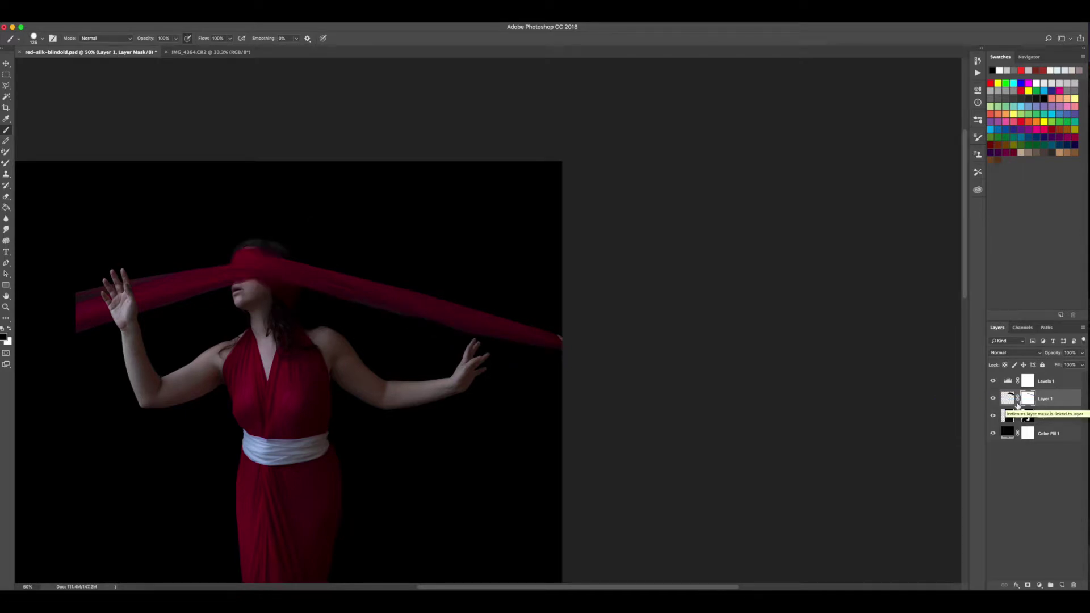
Step: Hide and show Layer 1 twice to compare the composite with and without the added silk strip
left_click(992, 401)
left_click(993, 402)
left_click(993, 403)
left_click(993, 404)
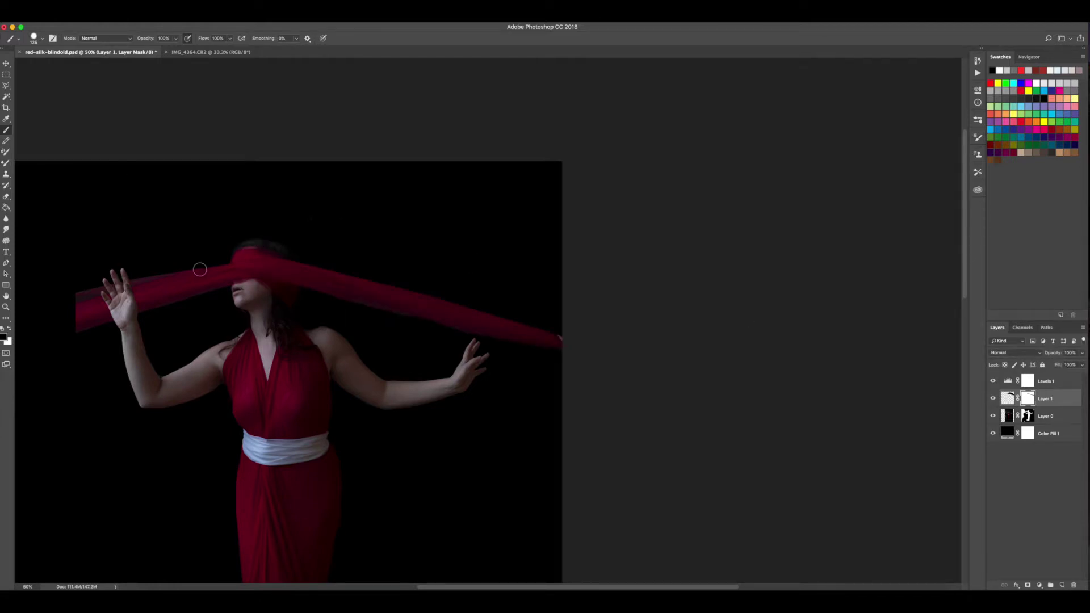
Step: Paint black on Layer 1's mask over the background above the silk strip with an 1100 px brush
key("bracketright")
key("bracketright")
key("bracketright")
key("bracketright")
key("bracketright")
key("bracketright")
key("bracketright")
key("bracketright")
key("bracketright")
key("bracketright")
key("bracketright")
key("bracketright")
key("bracketright")
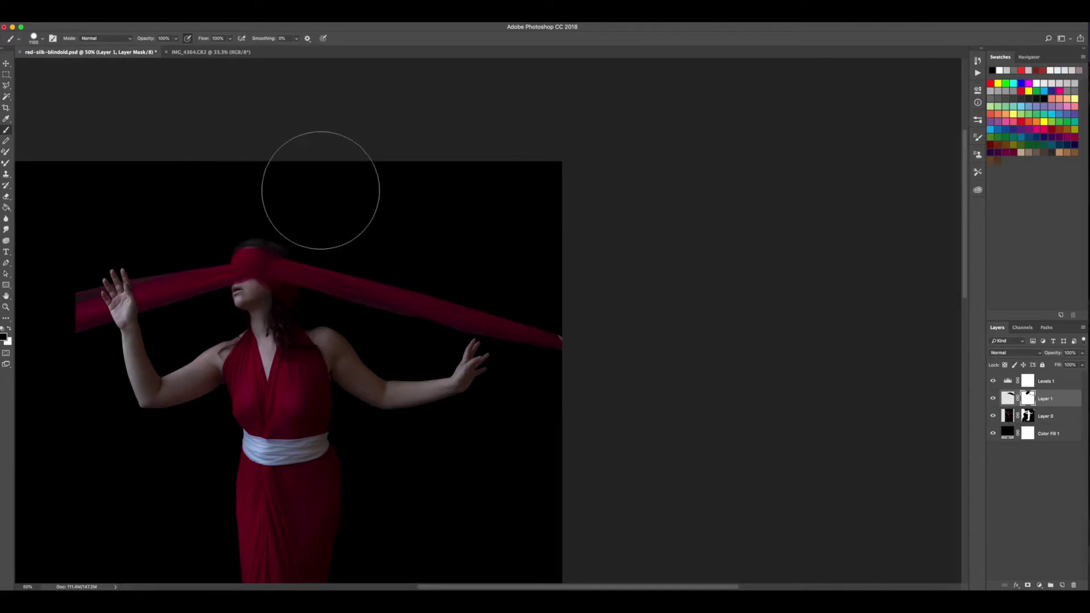
left_click_drag(319, 187, 492, 201)
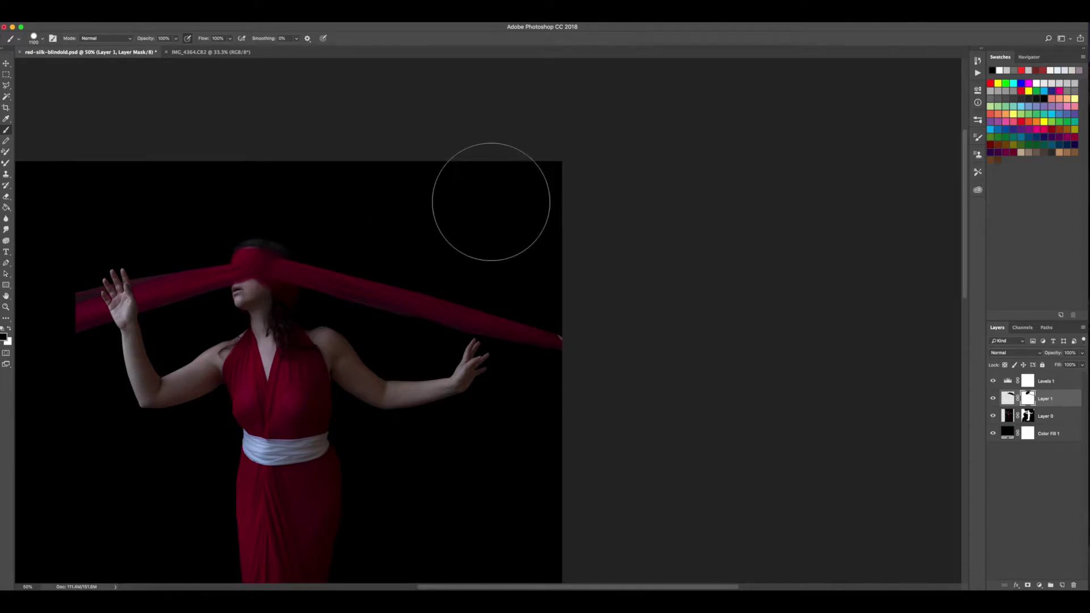
Step: Paint white on Layer 1's mask with a 175 px brush where the silk joins the blindfold, reducing the brush's opacity and flow for softer blending
key("space")
key("super+plus")
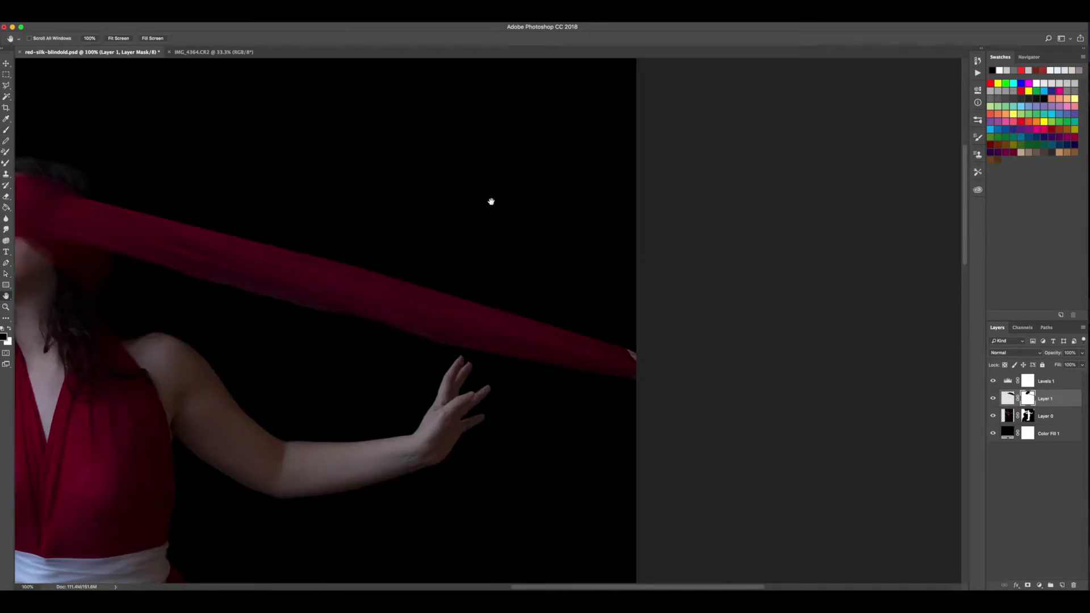
left_click_drag(267, 207, 421, 236)
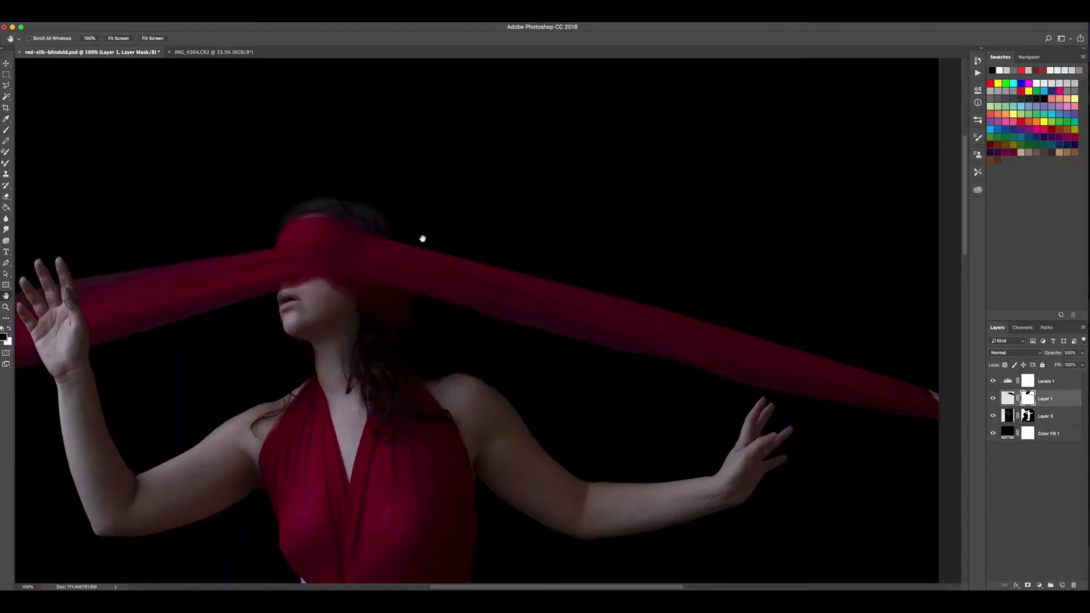
key("x")
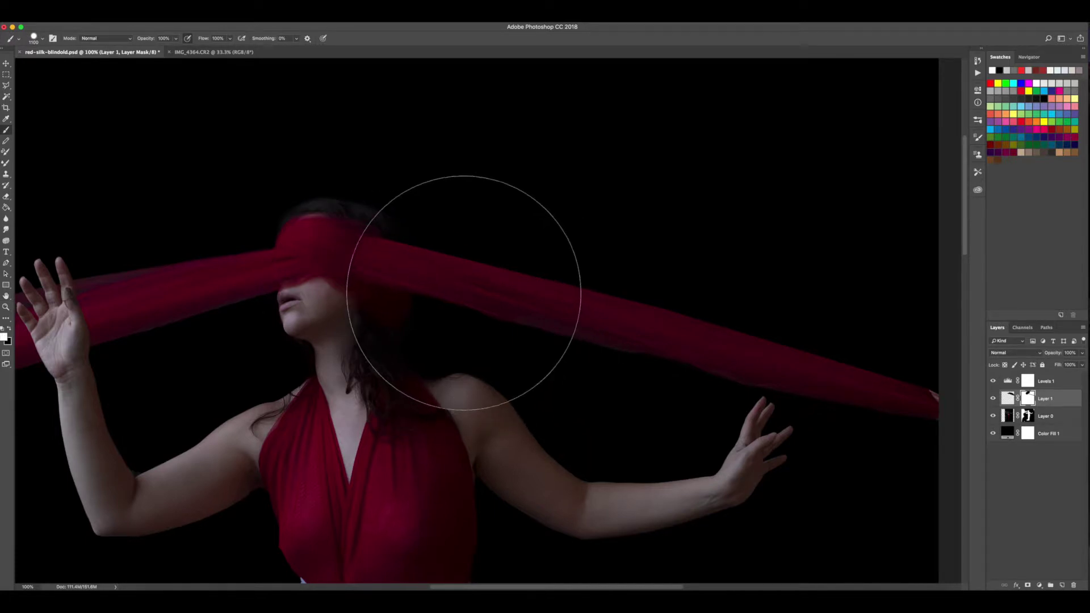
left_click_drag(452, 286, 463, 290)
key("ctrl+z")
key("bracketleft")
key("bracketleft")
key("bracketleft")
key("bracketleft")
key("bracketleft")
key("bracketleft")
key("bracketleft")
key("bracketleft")
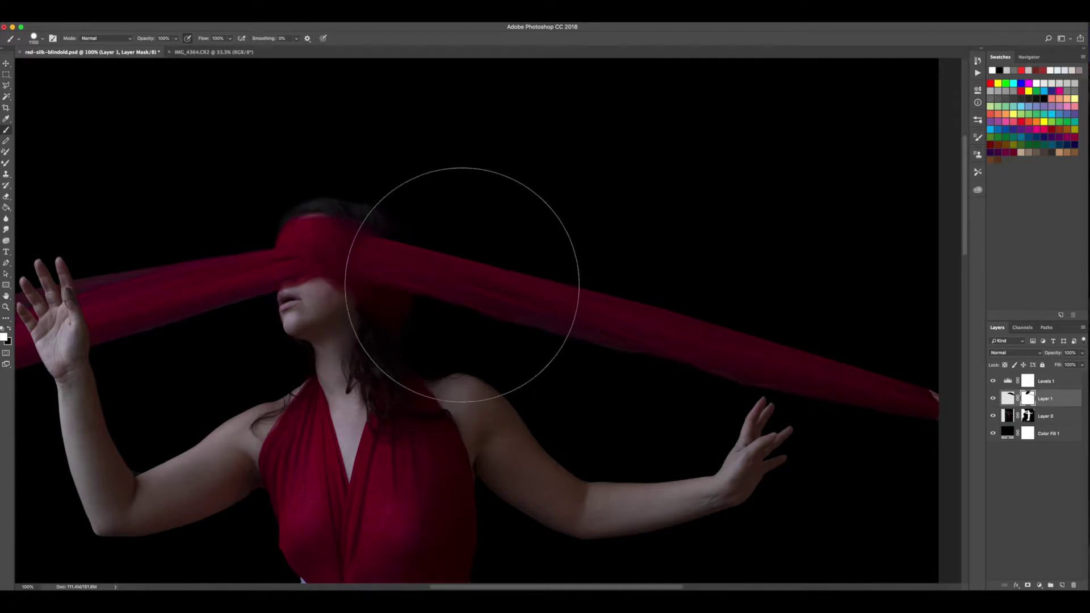
key("bracketleft")
key("bracketleft")
key("bracketleft")
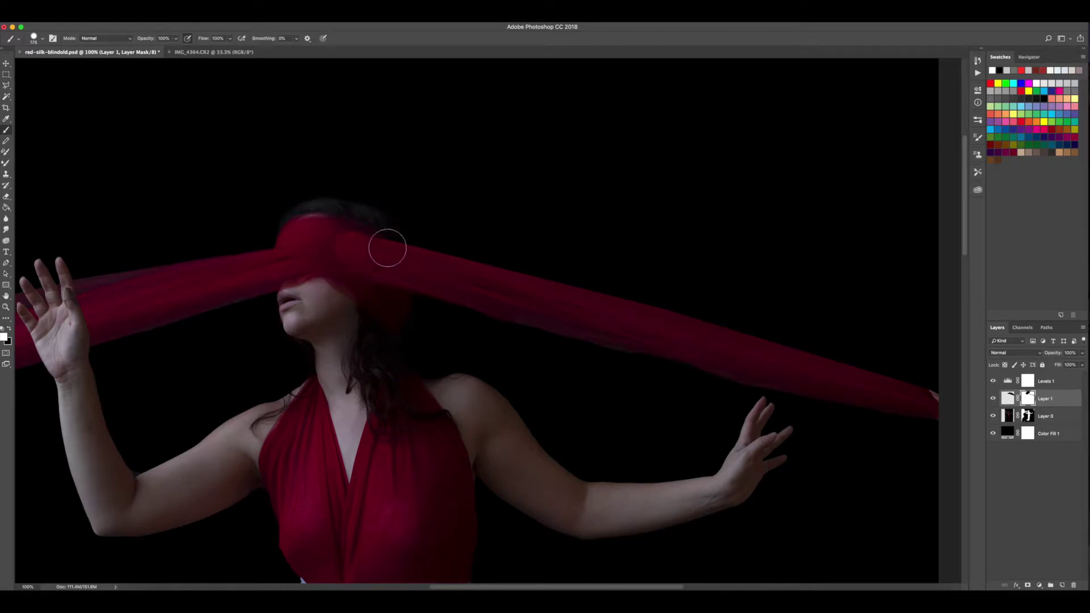
left_click_drag(230, 39, 153, 50)
Step: Turn Layer 1 off and on repeatedly to check the blended join at the head
left_click(993, 399)
left_click(993, 399)
left_click(992, 399)
left_click(993, 398)
key("super+minus")
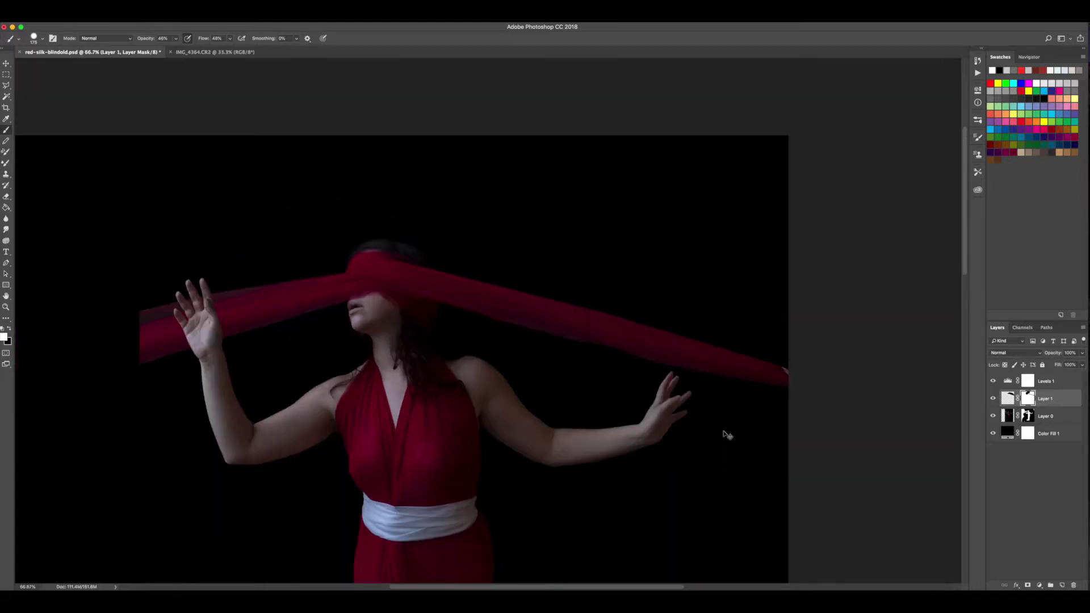
Step: Clean the silk strip's lower edge between the head and the raised hand by brushing black on Layer 1's mask with a small brush
key("super+plus")
key("super+plus")
key("super+plus")
key("super+plus")
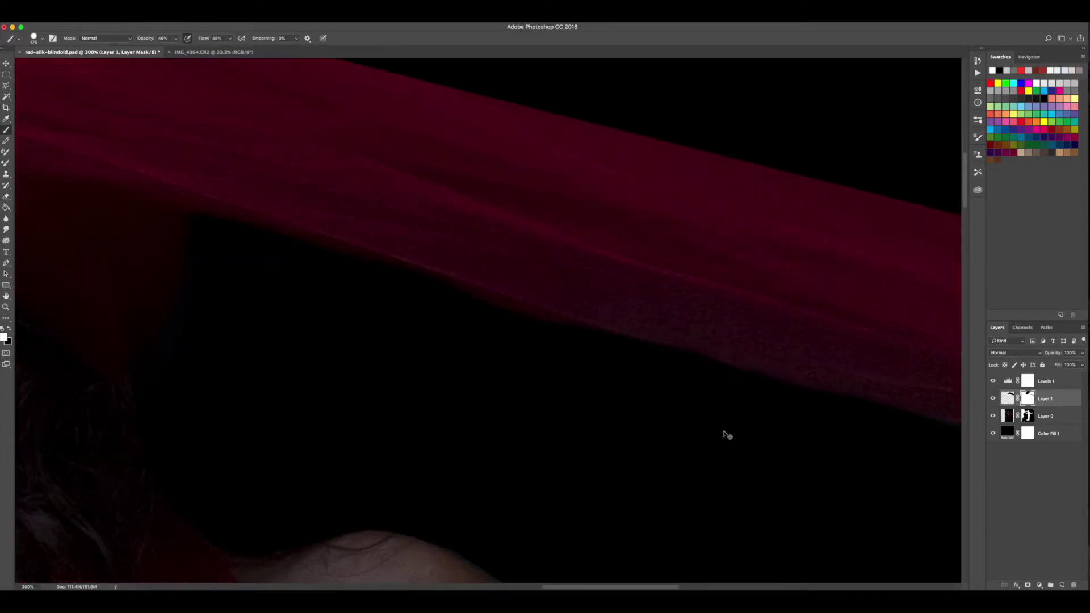
key("space")
left_click_drag(692, 332, 95, 243)
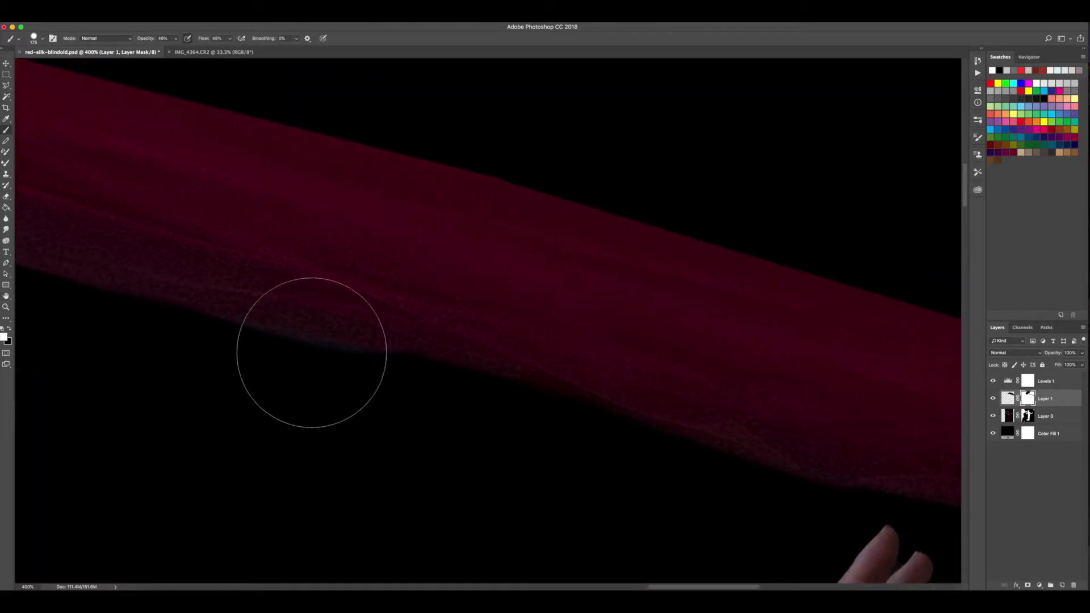
key("x")
key("bracketleft")
key("bracketleft")
key("bracketleft")
key("bracketleft")
key("bracketleft")
key("bracketleft")
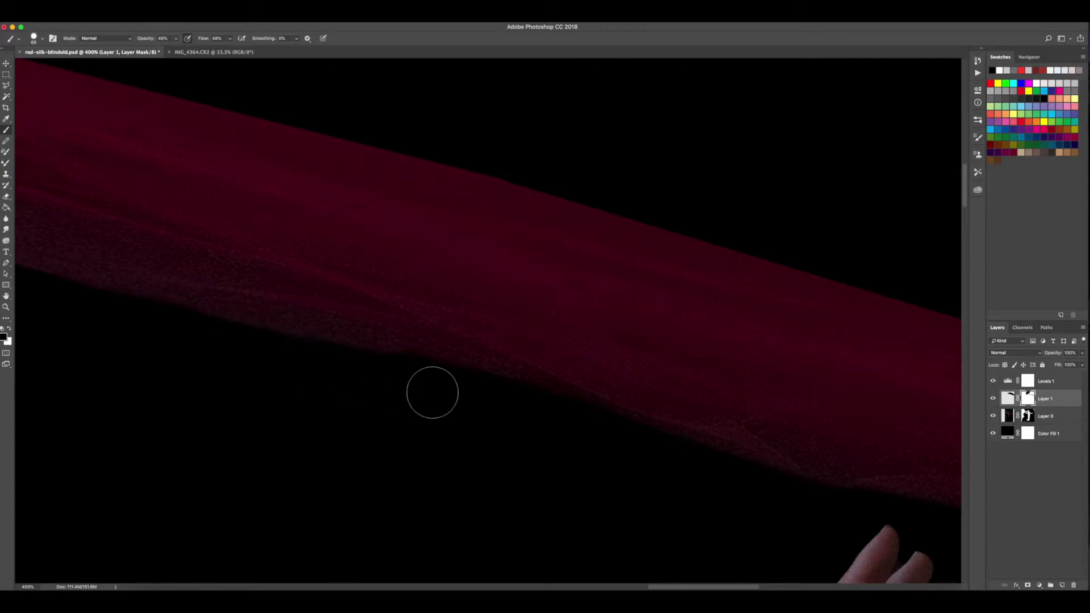
Step: Cover the stray fingers and the pale spot at the strip's end by the image's right edge with Clone Stamp on Layer 1's pixels
key("space")
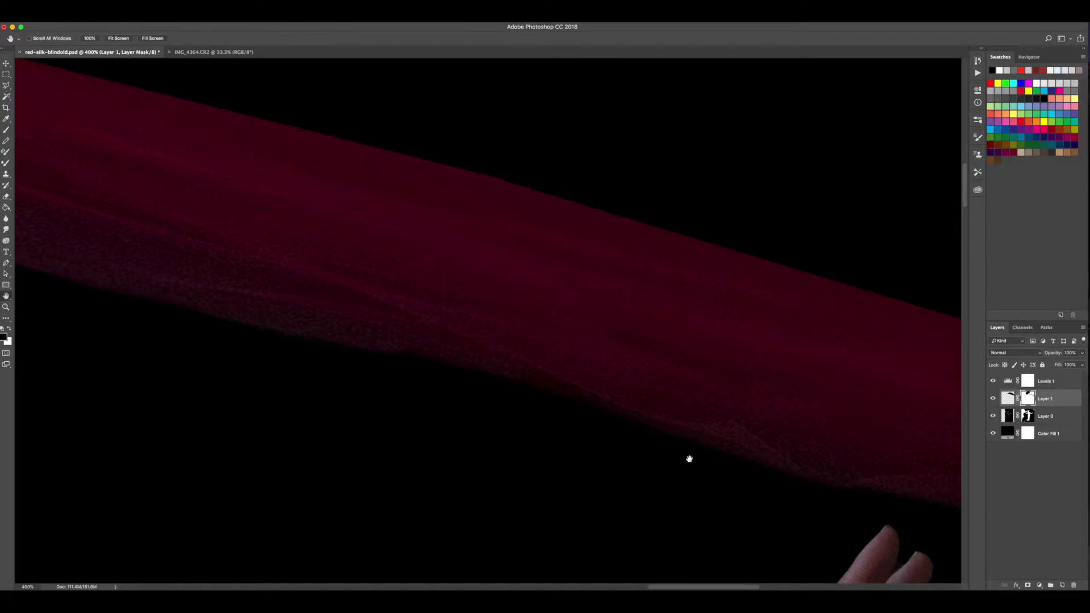
left_click_drag(689, 457, 209, 384)
left_click_drag(467, 441, 446, 398)
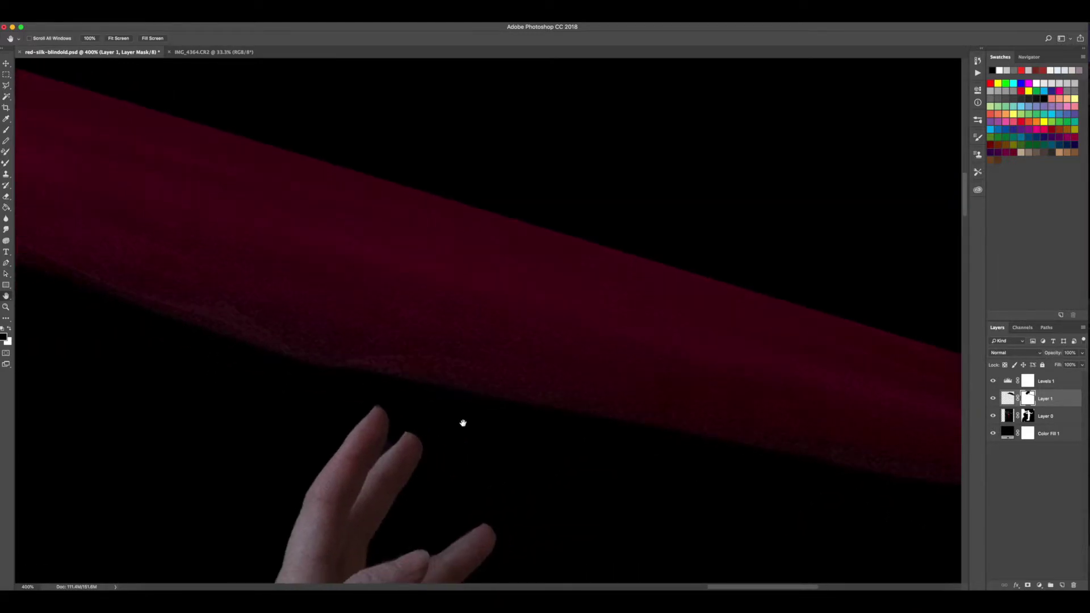
left_click_drag(738, 494, 433, 428)
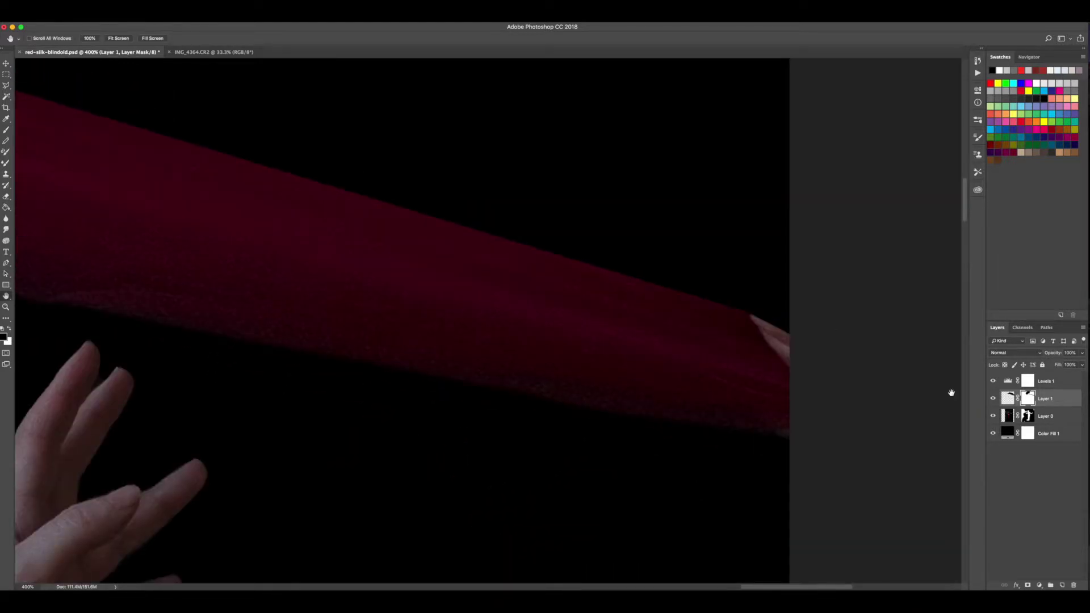
left_click(1008, 398)
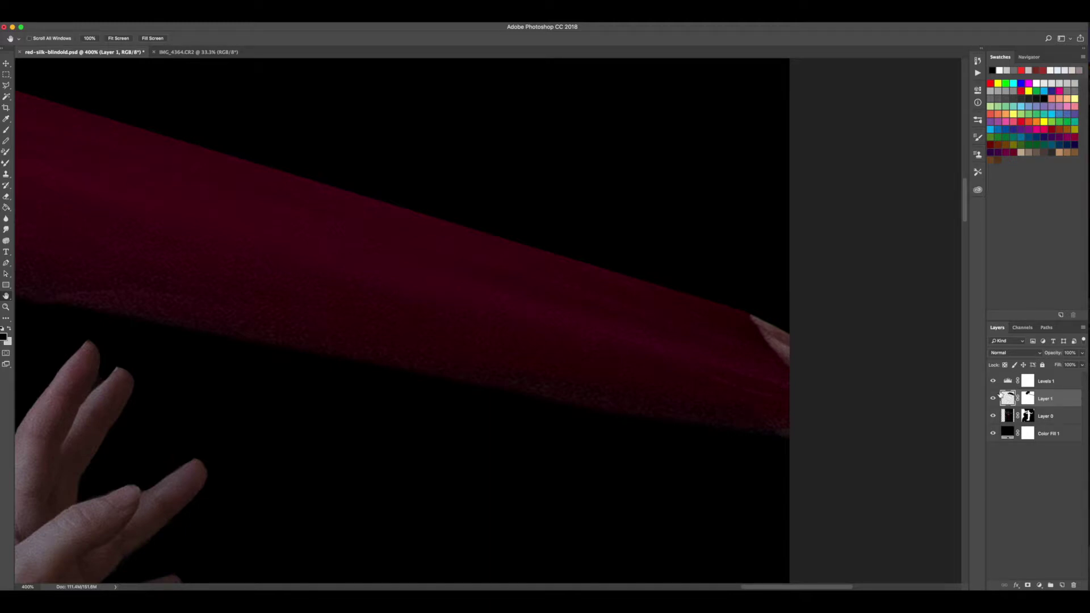
key("s")
key("bracketright")
key("bracketright")
key("bracketright")
key("bracketright")
key("bracketright")
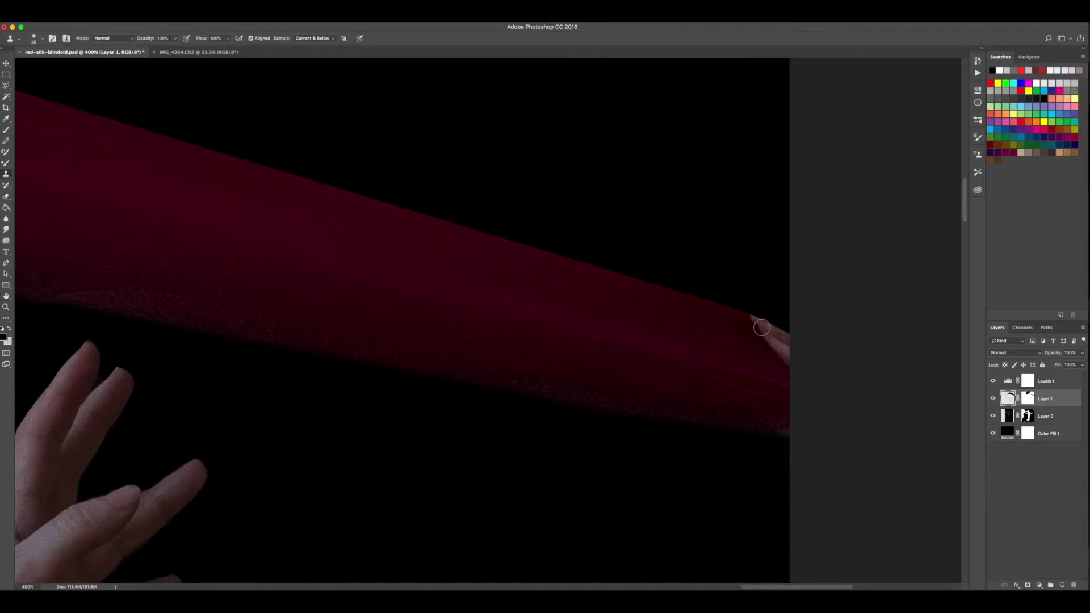
key("alt")
left_click(711, 308, "alt")
mouse_move(752, 318)
left_mouse_down()
mouse_move(804, 335)
mouse_move(761, 335)
mouse_move(788, 350)
mouse_move(759, 352)
mouse_move(793, 358)
left_mouse_up()
left_click(745, 323, "alt")
key("alt")
left_click(754, 413, "alt")
left_click_drag(767, 422, 792, 436)
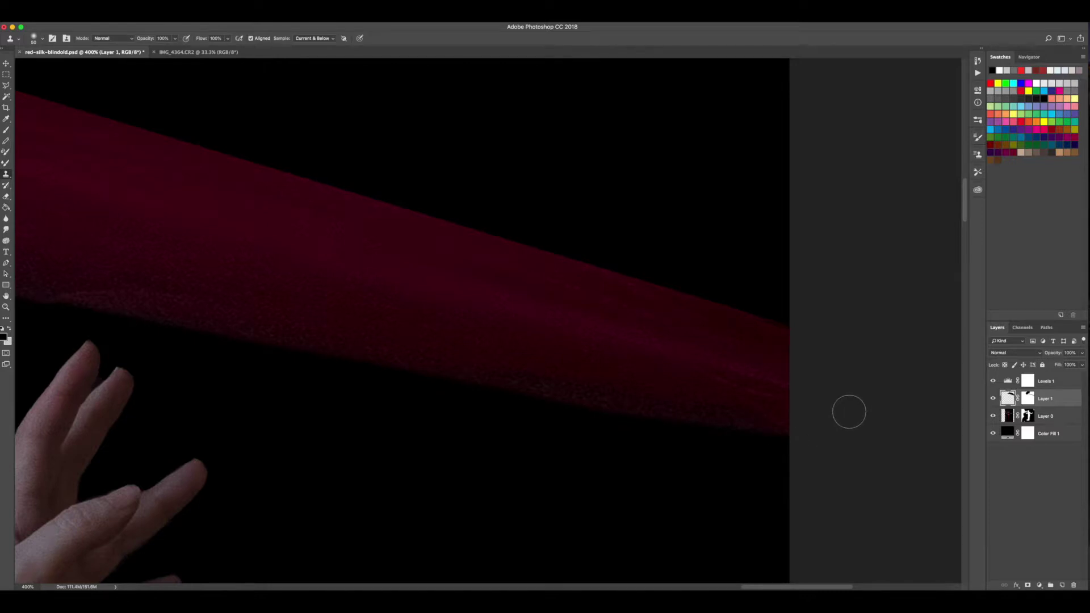
Step: Save the composite with the whole figure in view
key("super+minus")
key("super+minus")
key("super+minus")
key("super+minus")
key("super+minus")
key("super+minus")
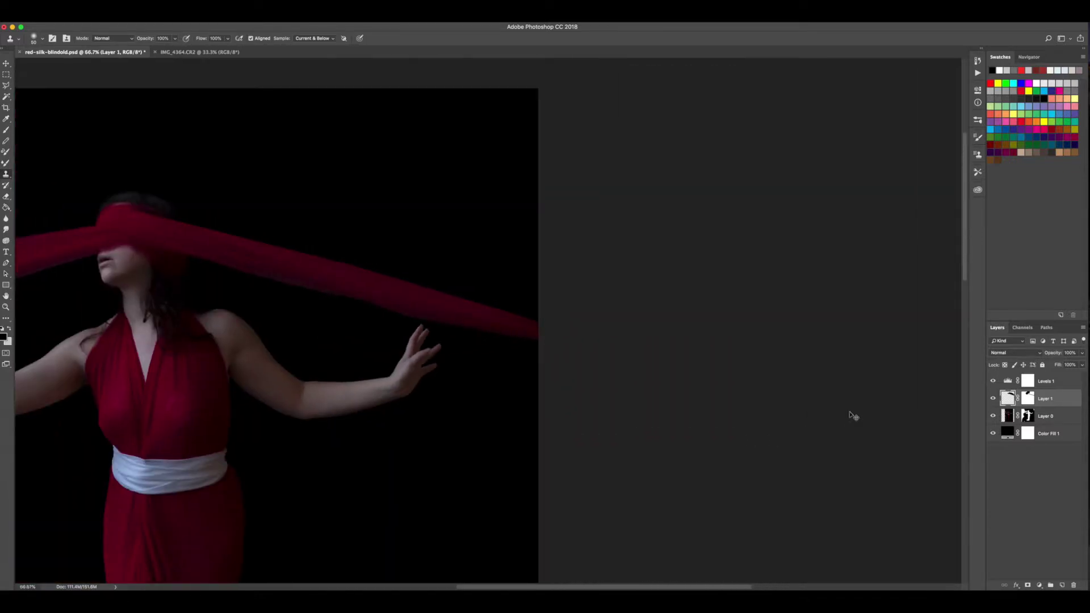
key("super+minus")
key("super+s")
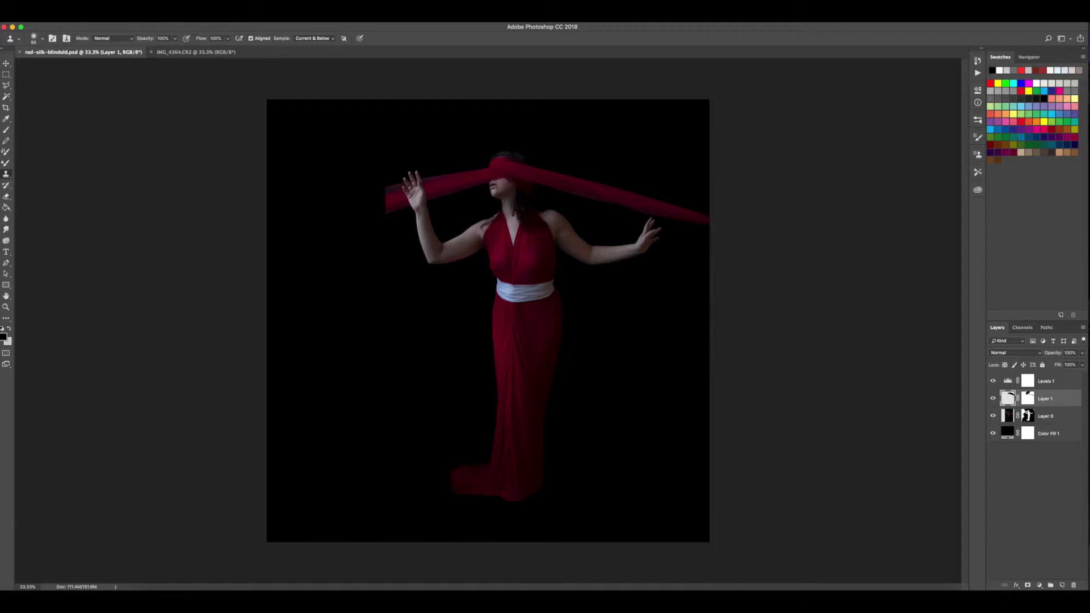
Step: Switch to Finder and preview IMG_4363.CR2 and IMG_4362.CR2 in the Red Silk Blindfold folder
left_click(161, 597)
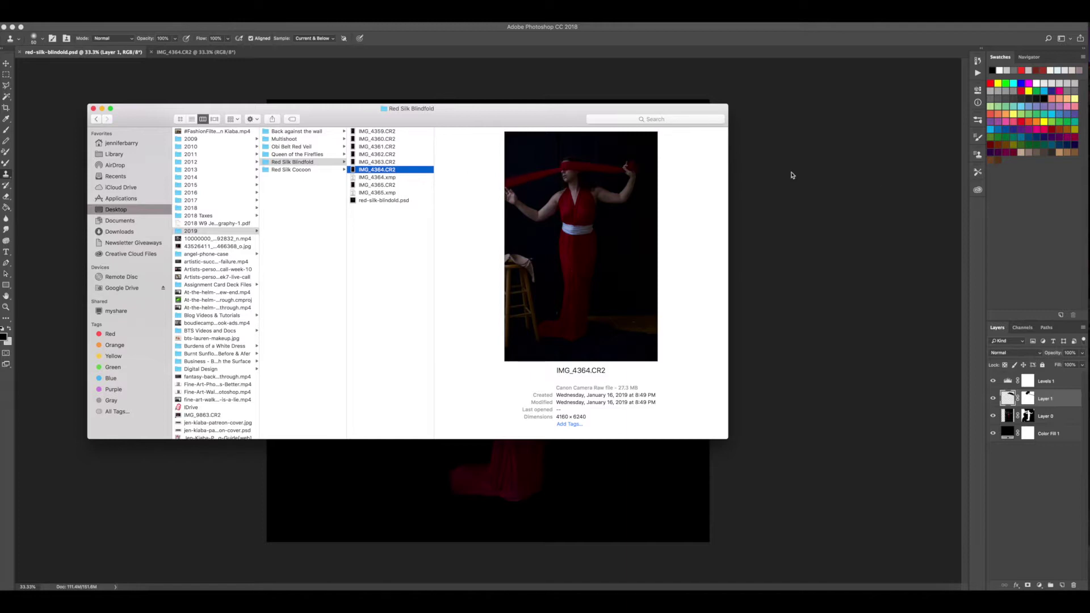
key("Up")
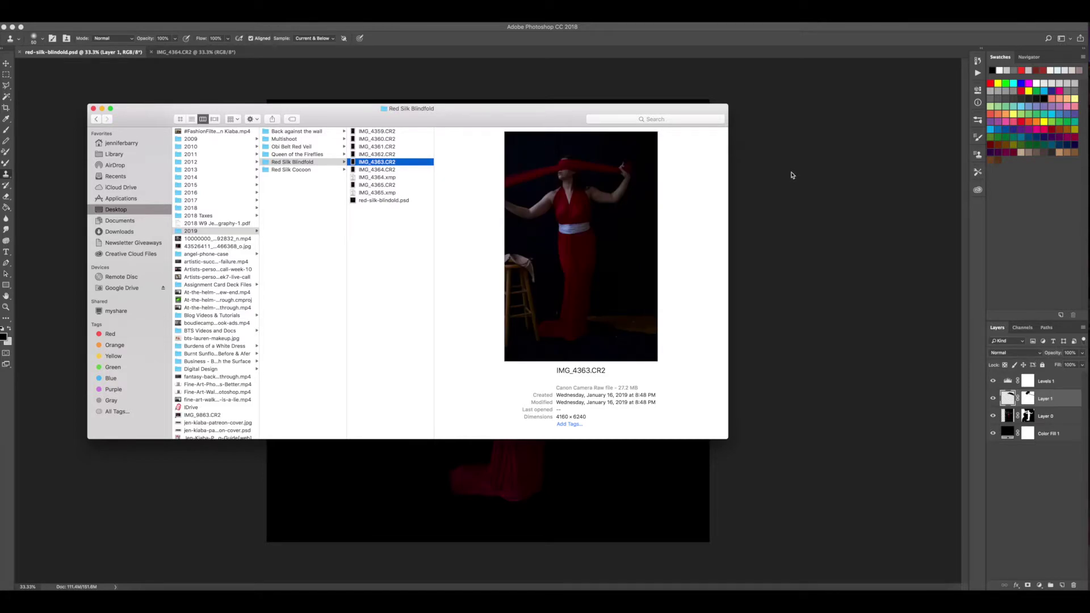
key("Up")
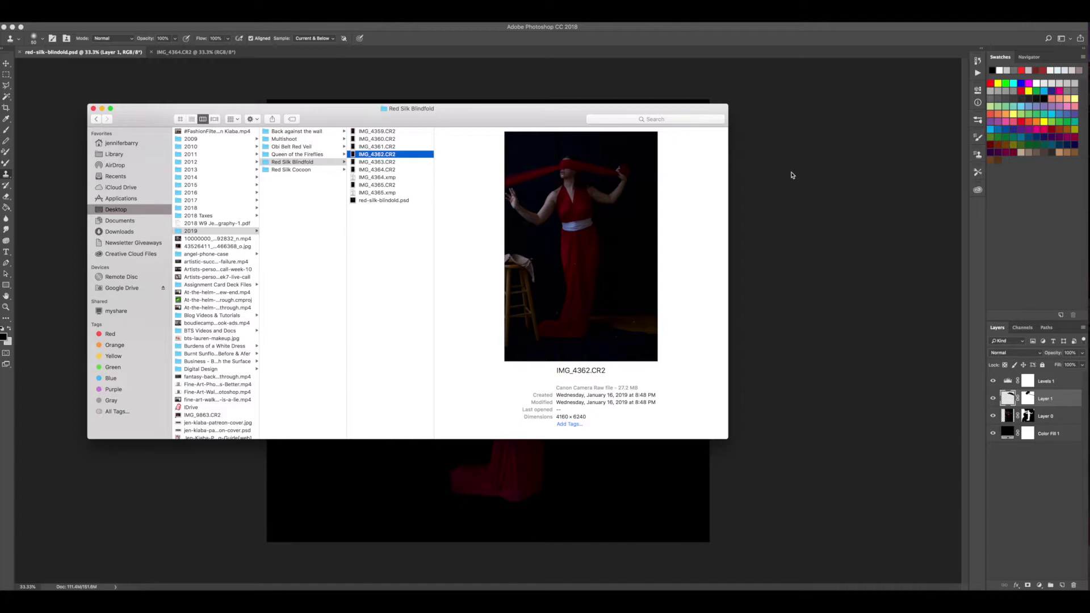
Step: Open IMG_4361.CR2 from the Red Silk Blindfold folder as a new document
key("Up")
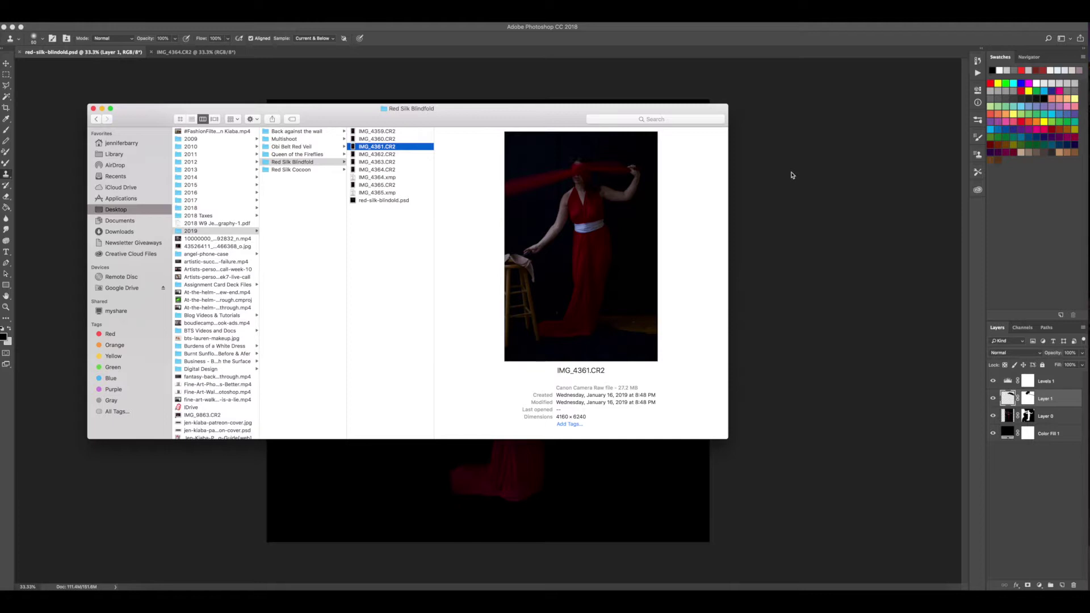
key("Return")
left_click(413, 150)
double_click(412, 149)
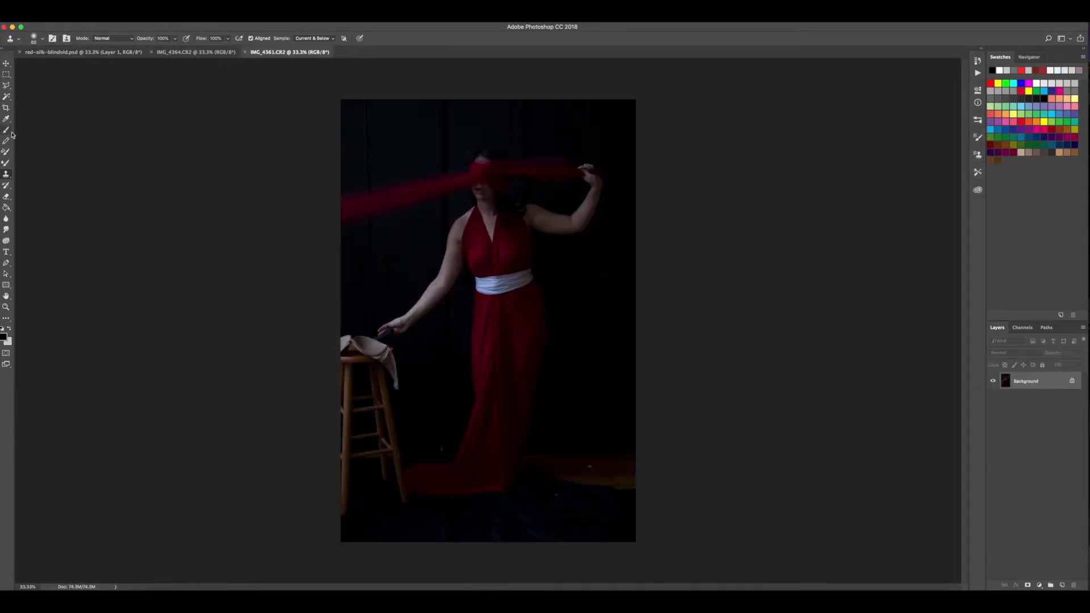
Step: Lasso the stretched silk beside the face in IMG_4361.CR2 and paste a copy of it into red-silk-blindold.psd
left_click(6, 85)
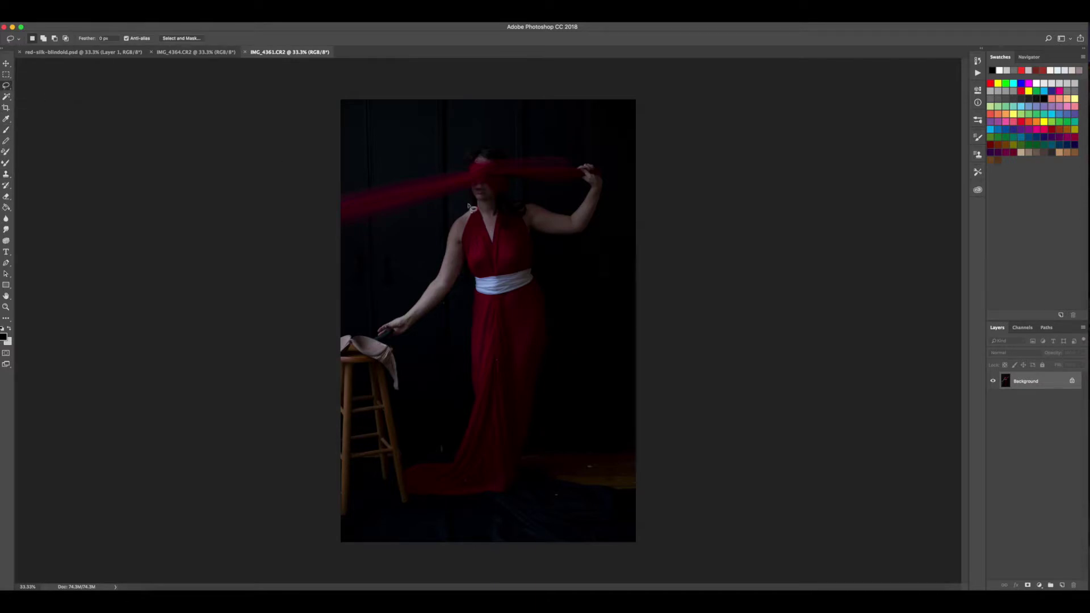
mouse_move(476, 188)
left_mouse_down()
mouse_move(338, 230)
mouse_move(340, 196)
mouse_move(362, 181)
mouse_move(382, 176)
mouse_move(324, 225)
mouse_move(359, 228)
mouse_move(450, 199)
mouse_move(489, 171)
mouse_move(366, 179)
left_mouse_up()
left_click(111, 52)
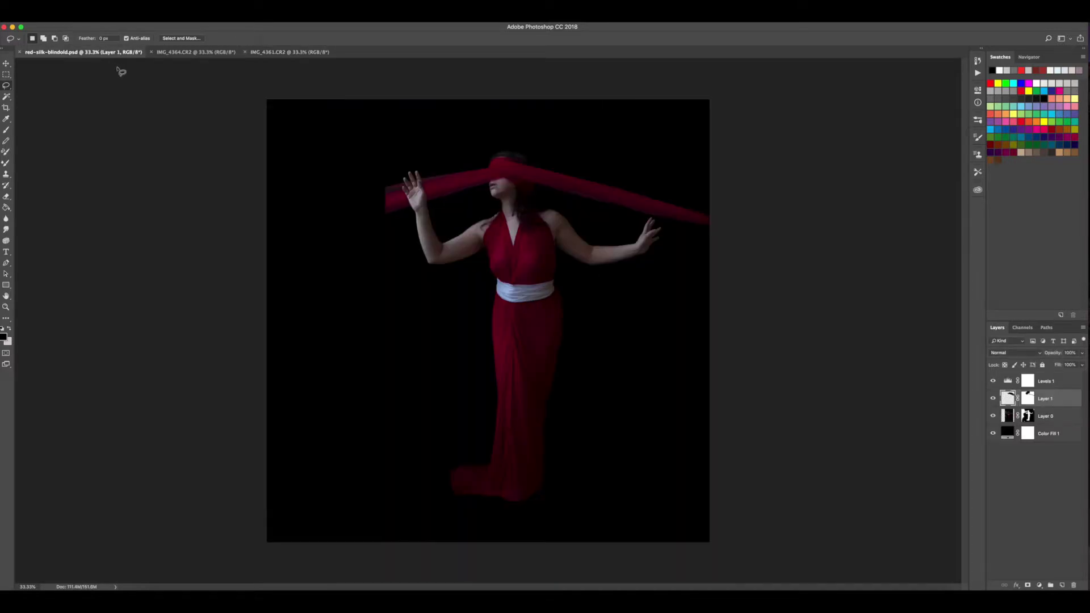
key("super+v")
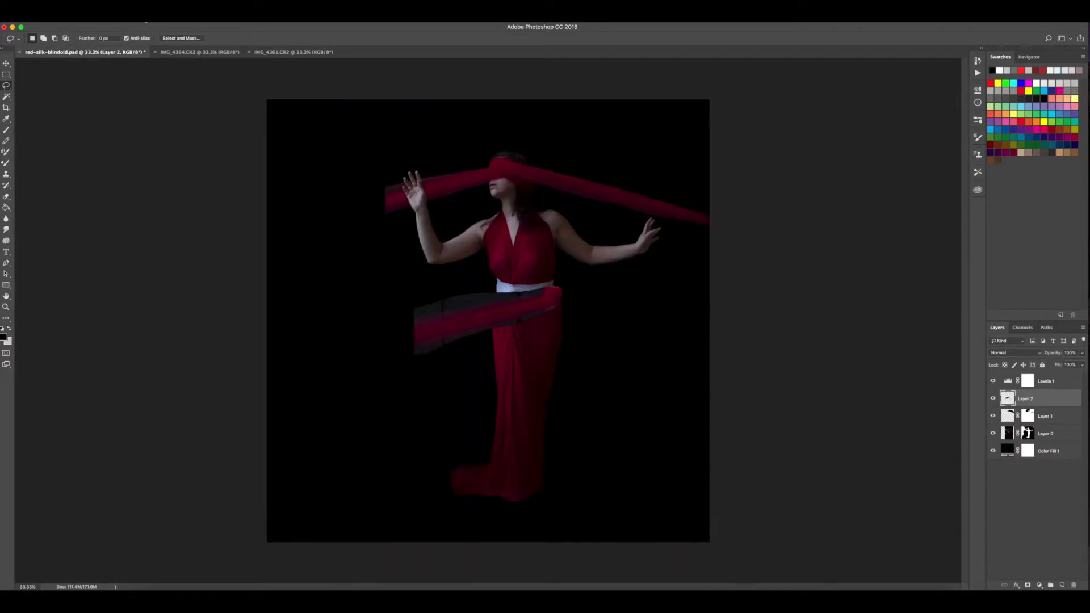
Step: Move the pasted silk between the raised hand and the canvas edge, and place Layer 2 directly below Layer 0
key("v")
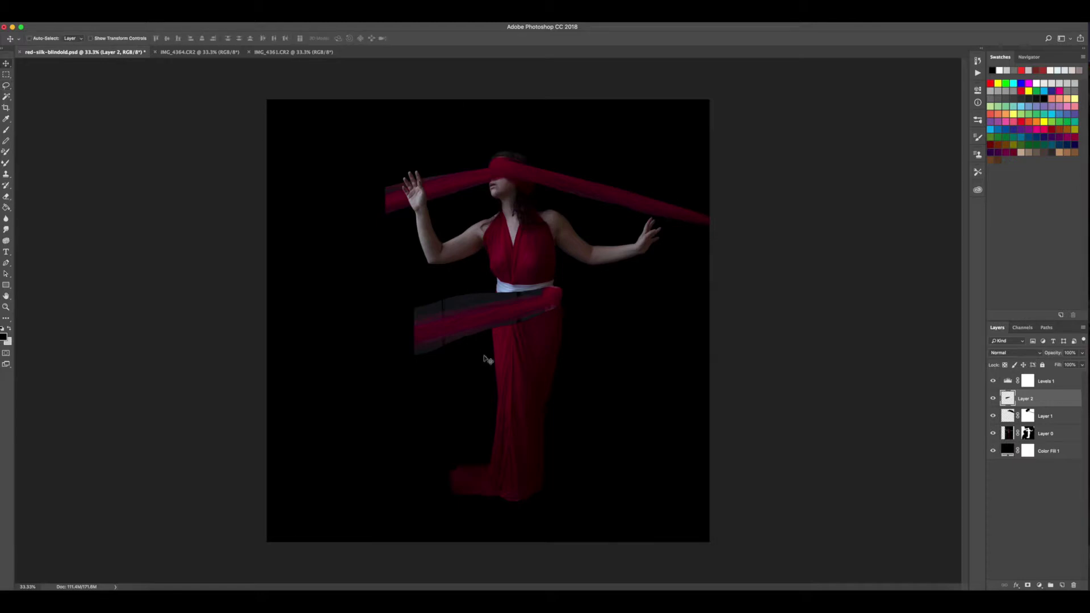
left_click_drag(483, 328, 383, 207)
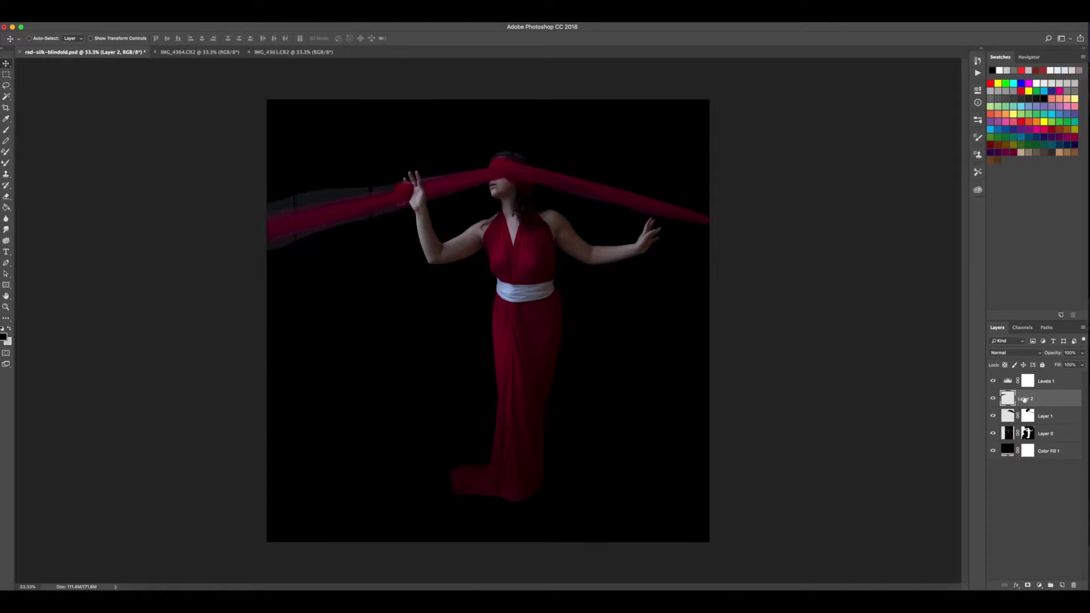
left_click_drag(1024, 398, 1019, 435)
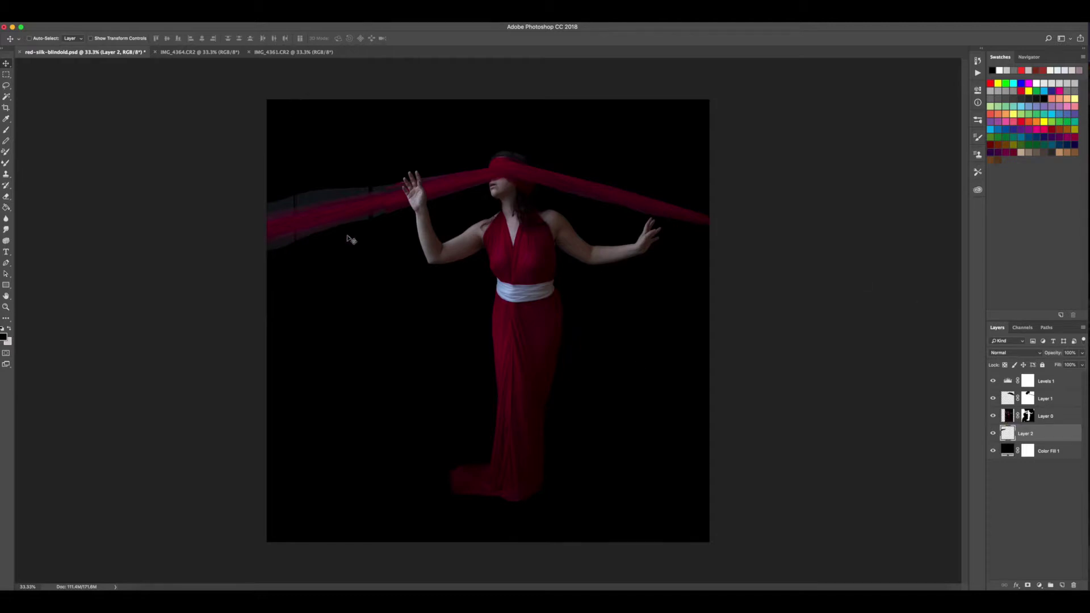
Step: Scale the silk piece on Layer 2 to about 138% width and 122% height so it overlaps the existing fabric behind the hand
key("super+t")
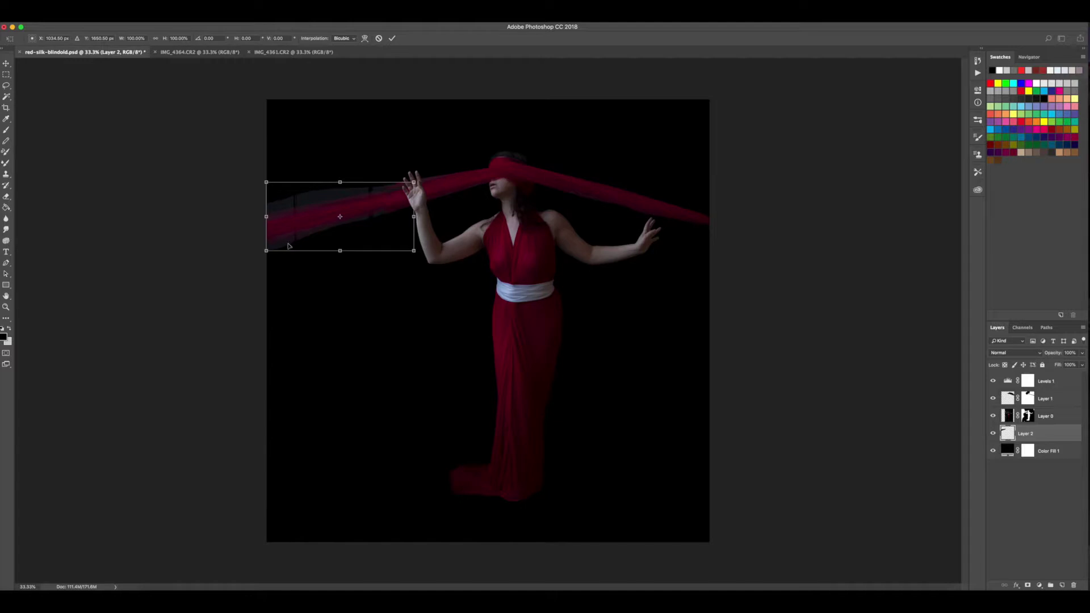
left_click_drag(414, 182, 442, 183)
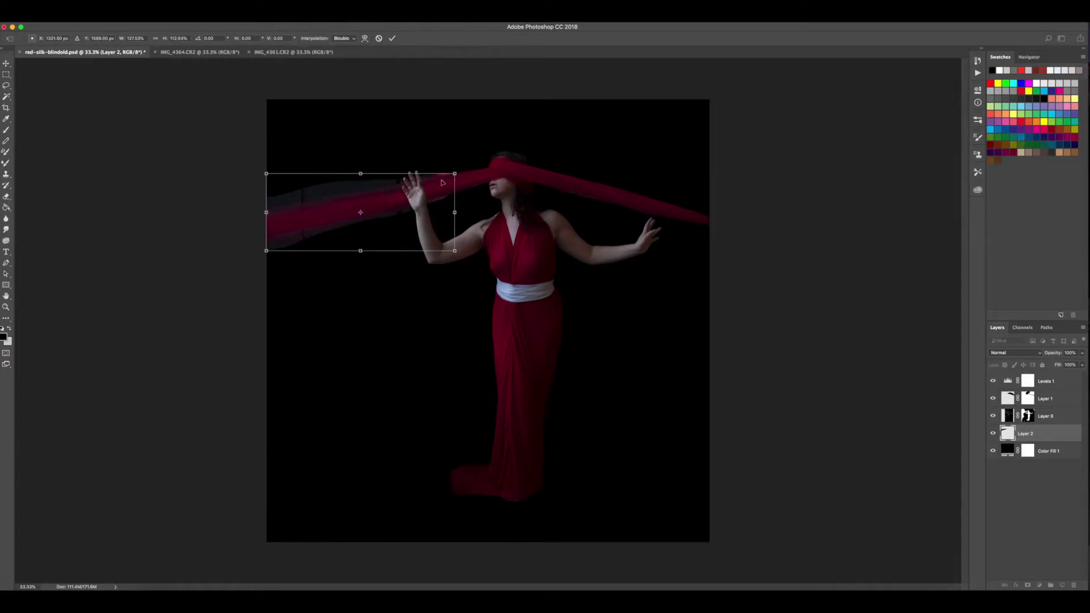
left_click_drag(265, 253, 262, 254)
left_click_drag(315, 222, 312, 222)
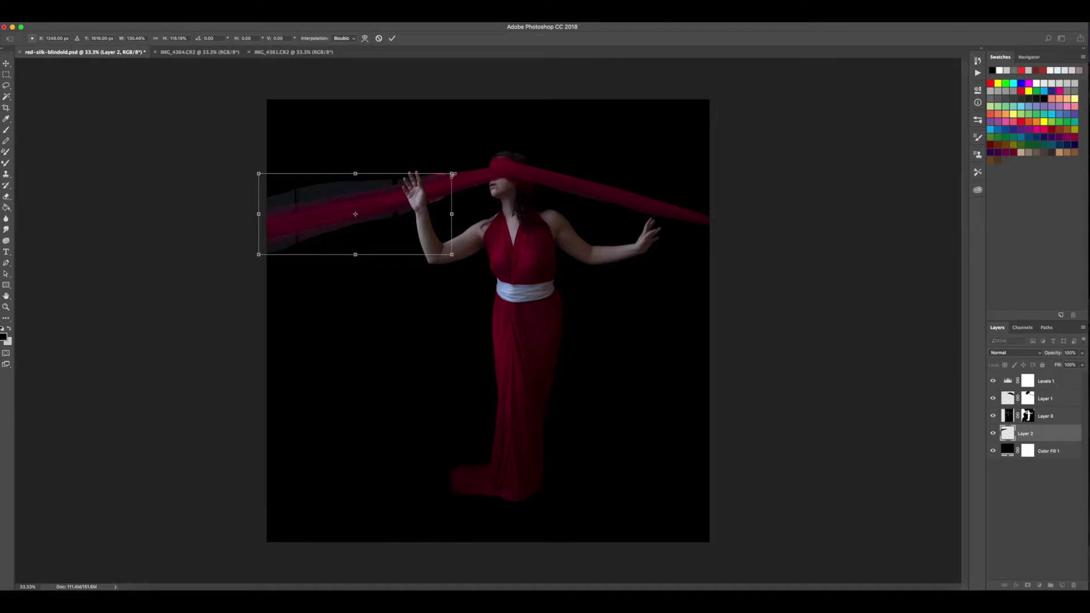
left_click_drag(452, 173, 463, 171)
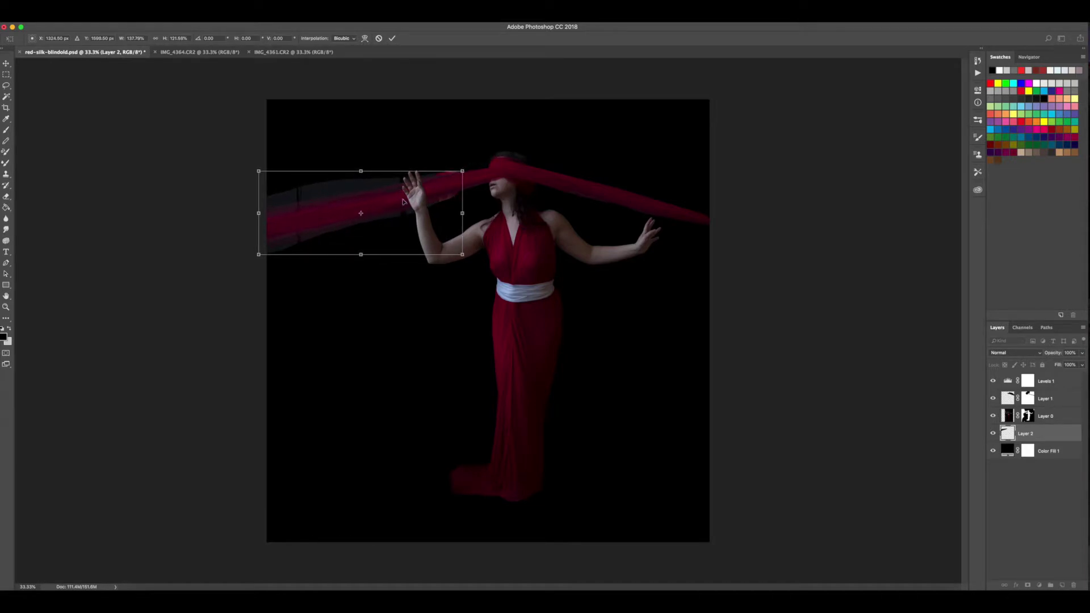
left_click(392, 38)
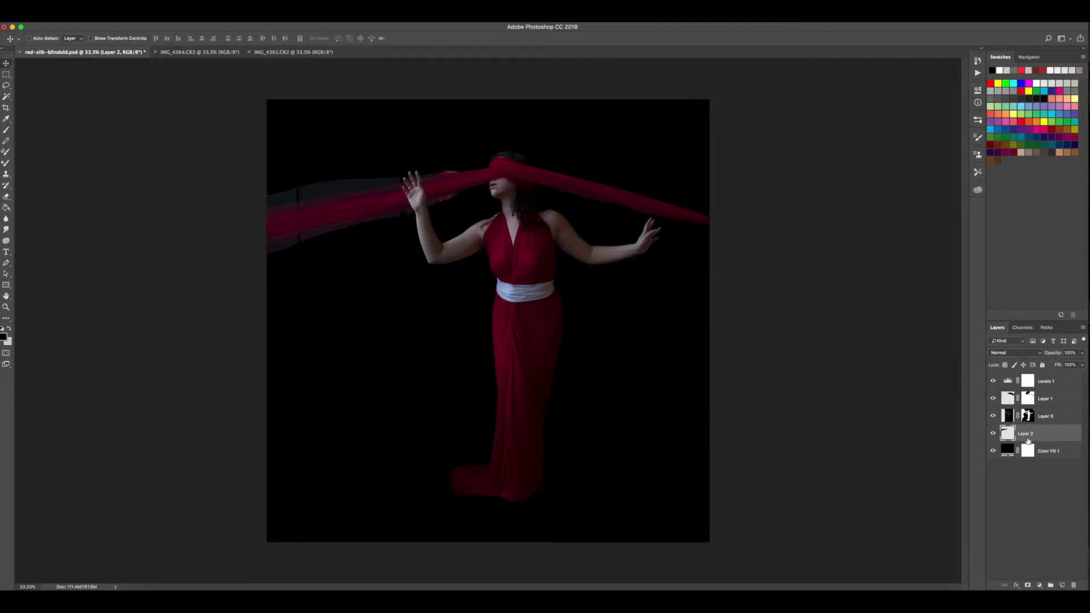
Step: Add a layer mask to Layer 2
left_click(1029, 585)
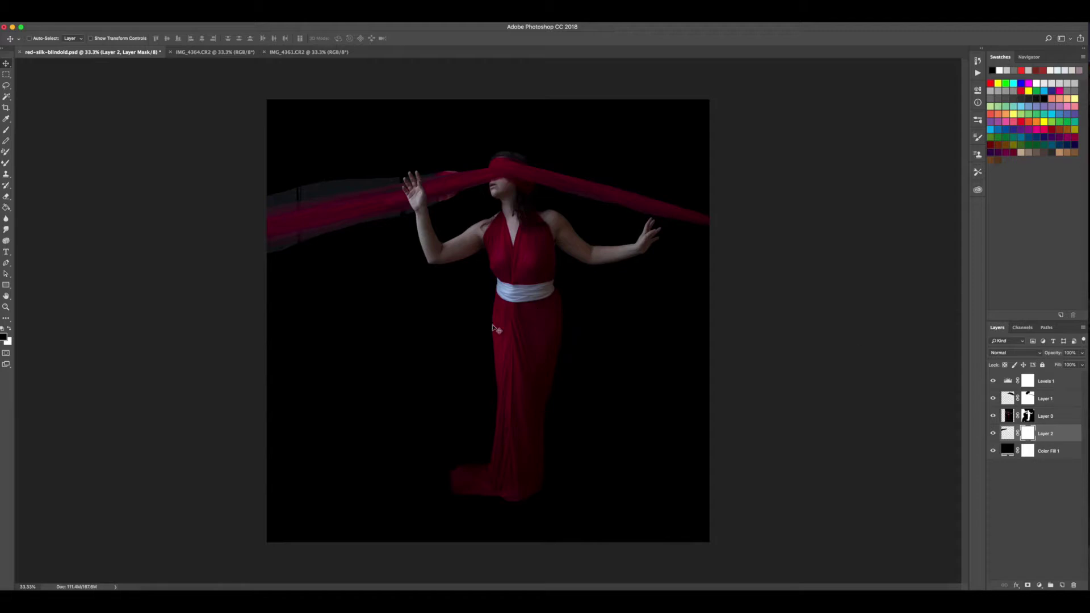
key("ctrl+plus")
key("ctrl+plus")
key("h")
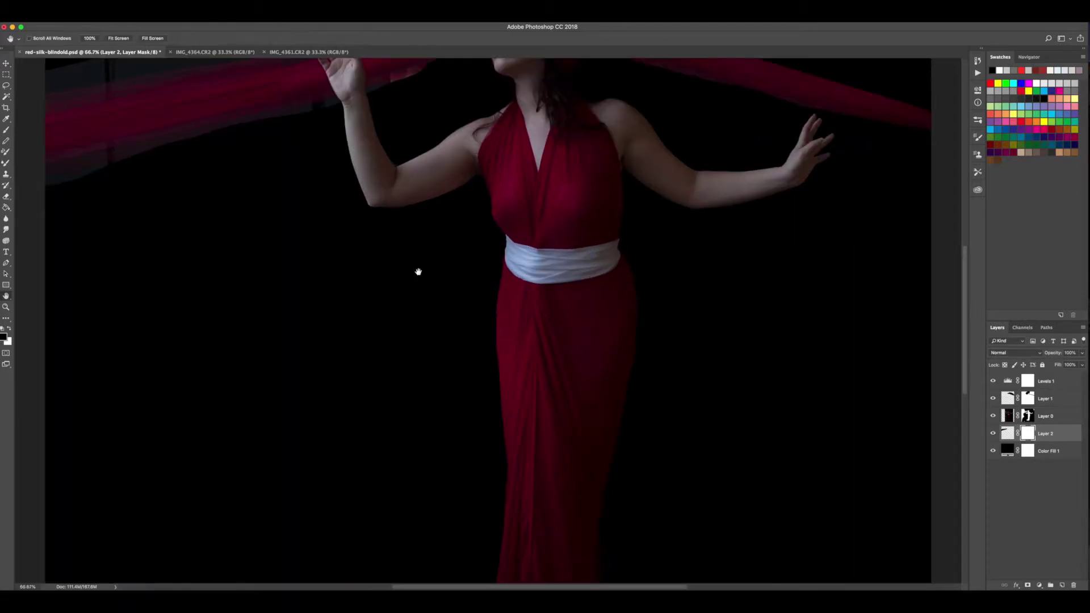
left_click_drag(288, 164, 437, 365)
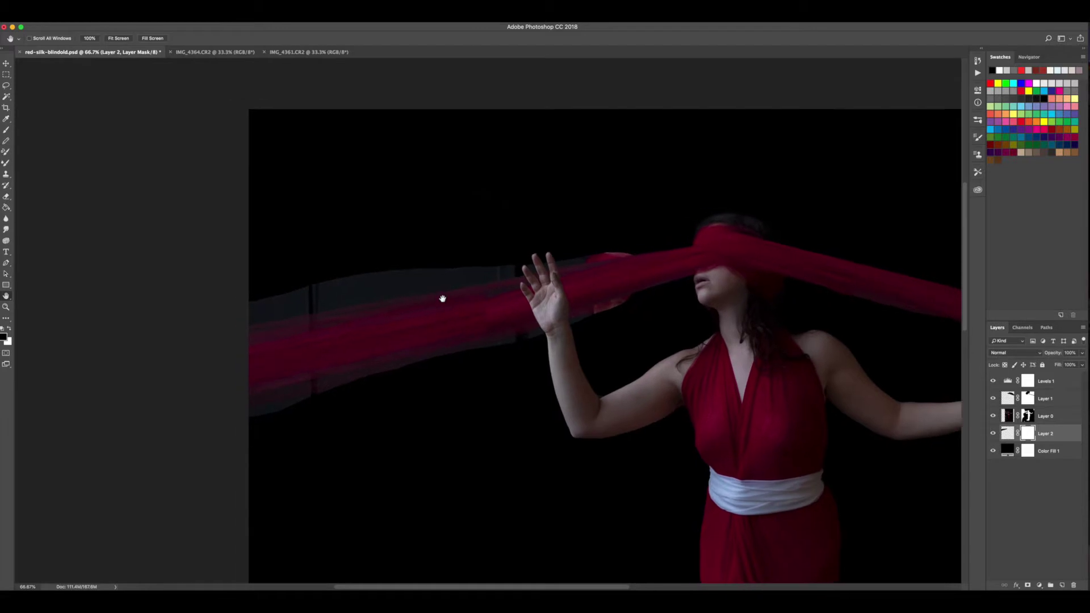
Step: Dab black on Layer 0's mask beside the raised wrist, using a small brush at 100% opacity and 100% flow
left_click(1027, 411)
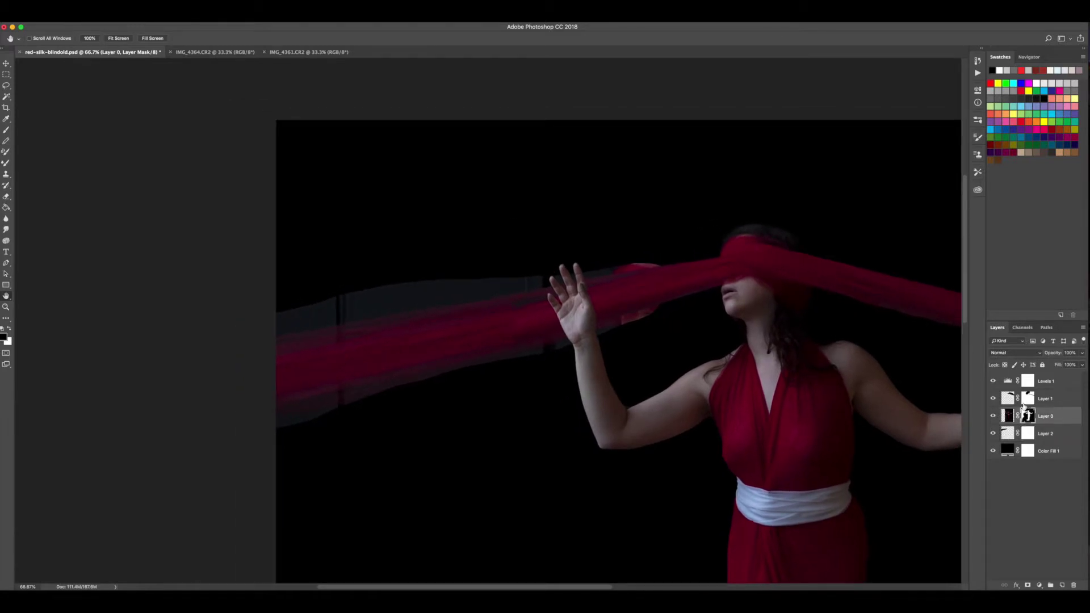
key("b")
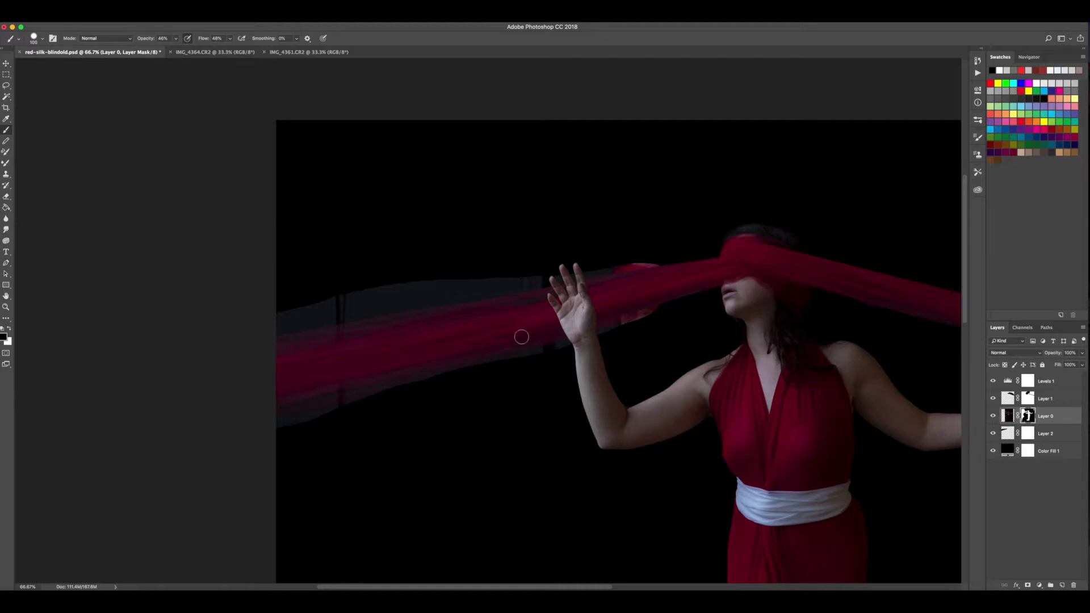
left_click(176, 38)
left_click(230, 40)
key("super+plus")
key("super+plus")
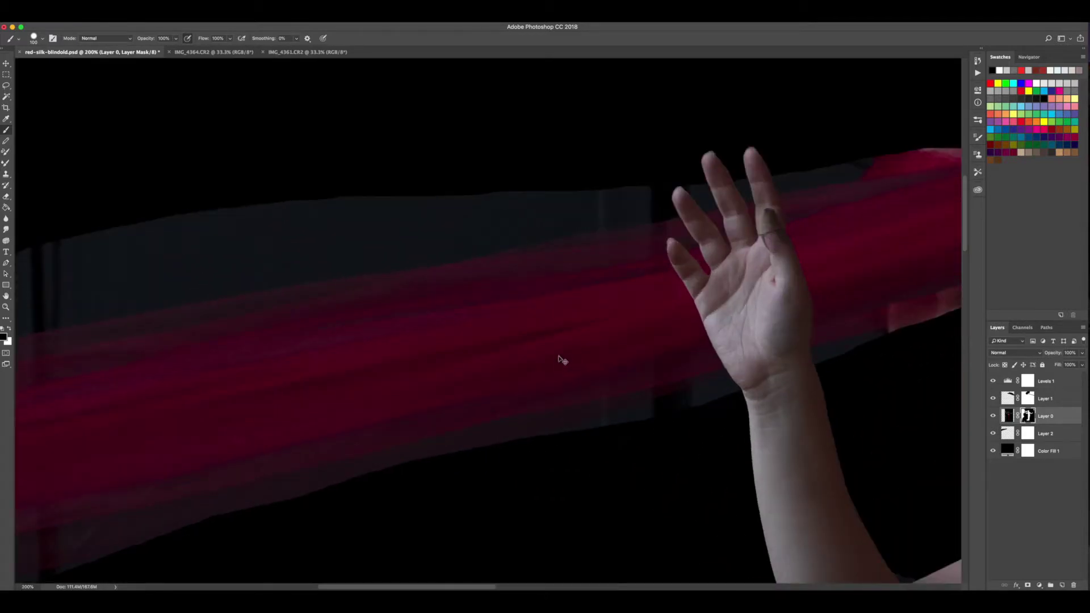
key("space")
left_click_drag(596, 346, 319, 324)
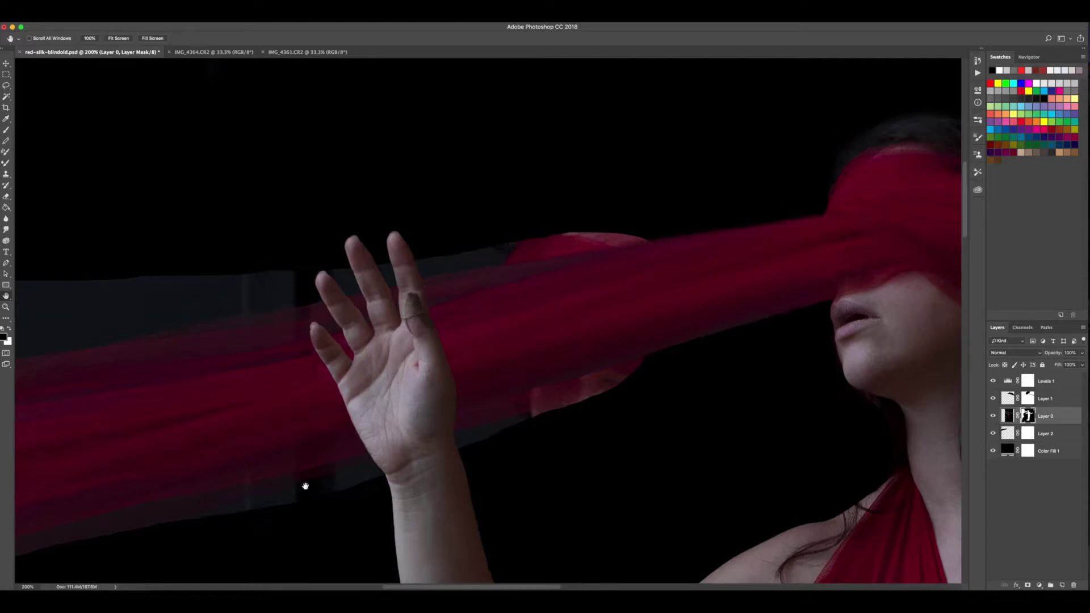
key("b")
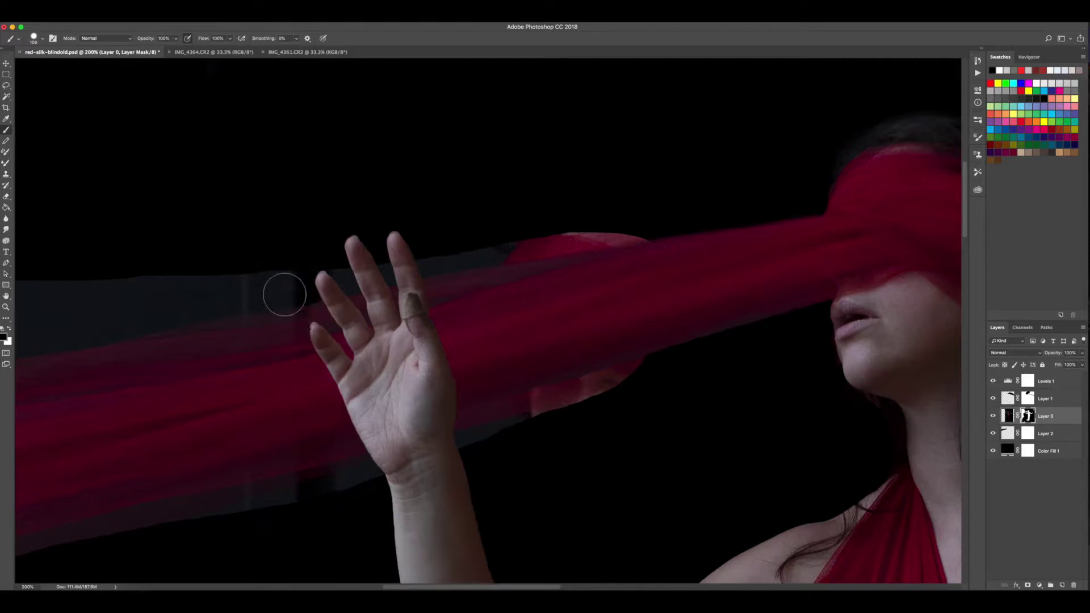
key("bracketleft")
key("bracketleft")
key("bracketleft")
key("bracketleft")
key("bracketleft")
key("bracketleft")
left_click_drag(319, 477, 319, 478)
Step: Paint black on Layer 2's mask with a larger brush to hide the grey backdrop and stray fabric around the silk near the hand
left_click(1028, 434)
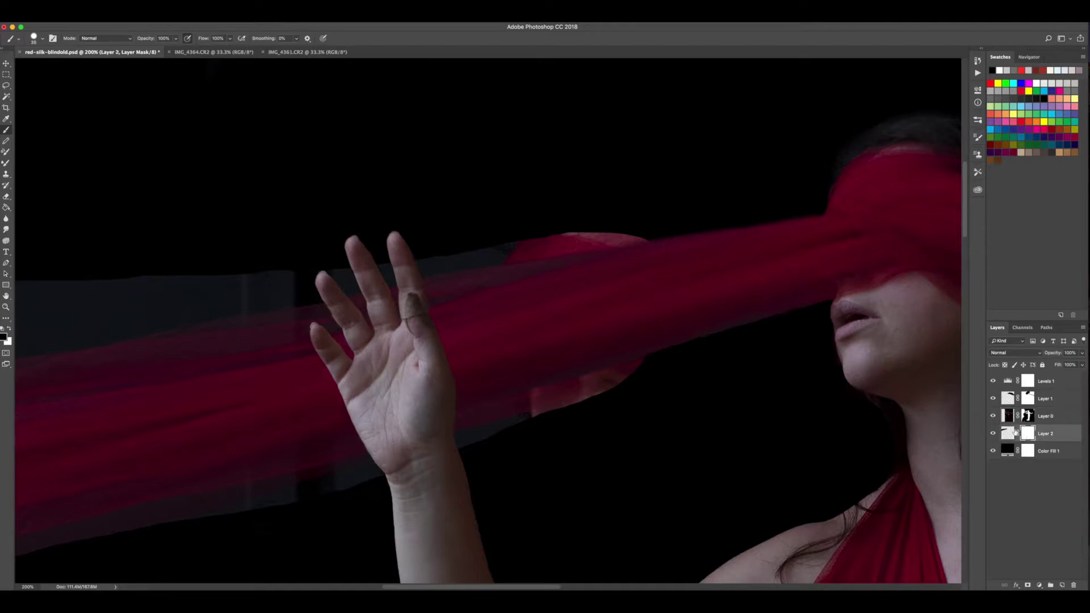
key("bracketright")
key("bracketright")
key("bracketright")
key("bracketright")
key("bracketright")
key("bracketright")
key("bracketright")
mouse_move(467, 439)
left_mouse_down()
mouse_move(518, 406)
mouse_move(556, 398)
mouse_move(445, 416)
left_mouse_up()
left_click_drag(427, 283, 576, 238)
mouse_move(444, 259)
left_mouse_down()
mouse_move(463, 289)
mouse_move(383, 269)
mouse_move(384, 251)
mouse_move(383, 263)
mouse_move(354, 276)
mouse_move(336, 251)
mouse_move(347, 276)
mouse_move(402, 253)
mouse_move(273, 289)
mouse_move(297, 288)
mouse_move(201, 292)
mouse_move(263, 292)
mouse_move(109, 318)
mouse_move(131, 295)
left_mouse_up()
mouse_move(305, 519)
left_mouse_down()
mouse_move(297, 511)
mouse_move(369, 475)
mouse_move(324, 503)
mouse_move(239, 514)
mouse_move(365, 469)
mouse_move(314, 492)
mouse_move(25, 553)
mouse_move(134, 519)
mouse_move(104, 536)
mouse_move(189, 513)
mouse_move(146, 519)
mouse_move(201, 517)
mouse_move(98, 535)
left_mouse_up()
mouse_move(134, 322)
left_mouse_down()
mouse_move(66, 314)
mouse_move(124, 320)
mouse_move(10, 329)
mouse_move(14, 287)
left_mouse_up()
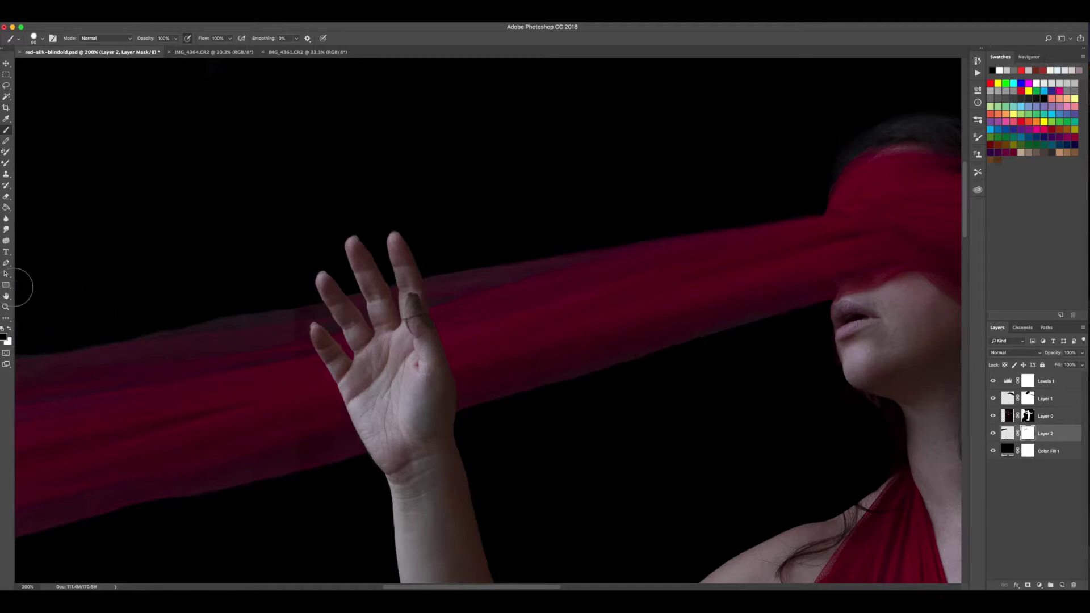
mouse_move(332, 305)
left_mouse_down()
mouse_move(131, 318)
mouse_move(231, 294)
left_mouse_up()
Step: Restore the silk's upper and lower edges near the hand by painting white on Layer 2's mask with a smaller brush
key("bracketleft")
key("bracketleft")
key("bracketleft")
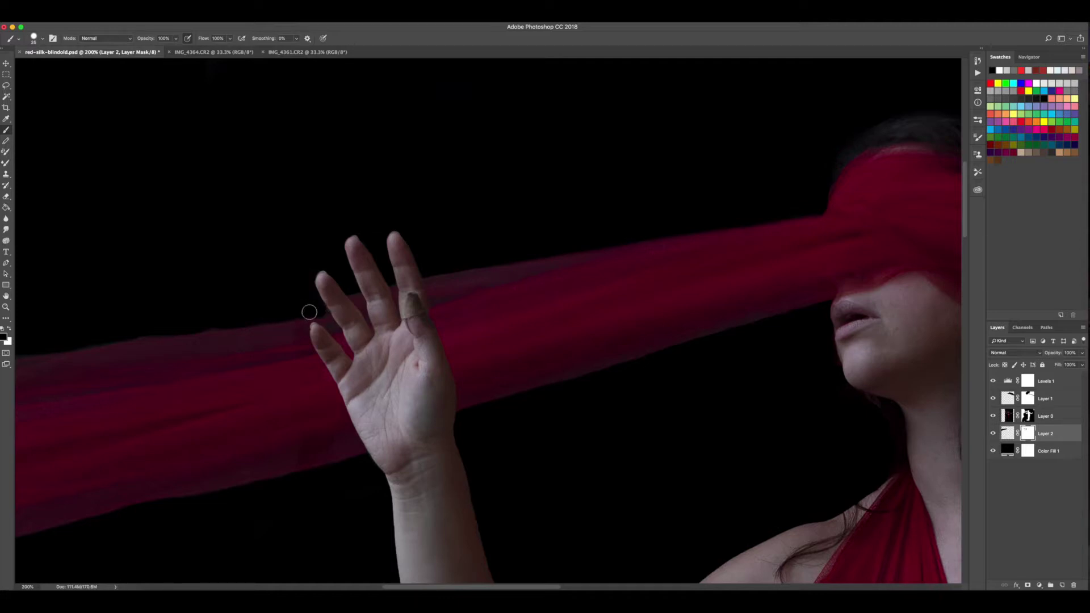
key("x")
left_click_drag(326, 310, 110, 358)
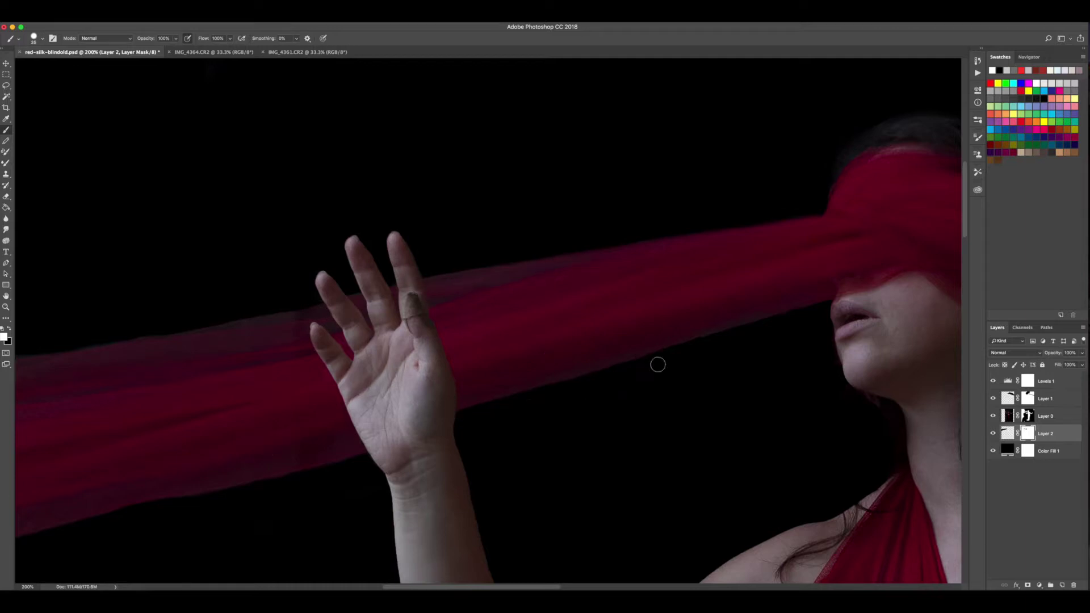
key("x")
key("x")
mouse_move(526, 390)
left_mouse_down()
mouse_move(599, 361)
mouse_move(595, 379)
mouse_move(495, 423)
left_mouse_up()
key("x")
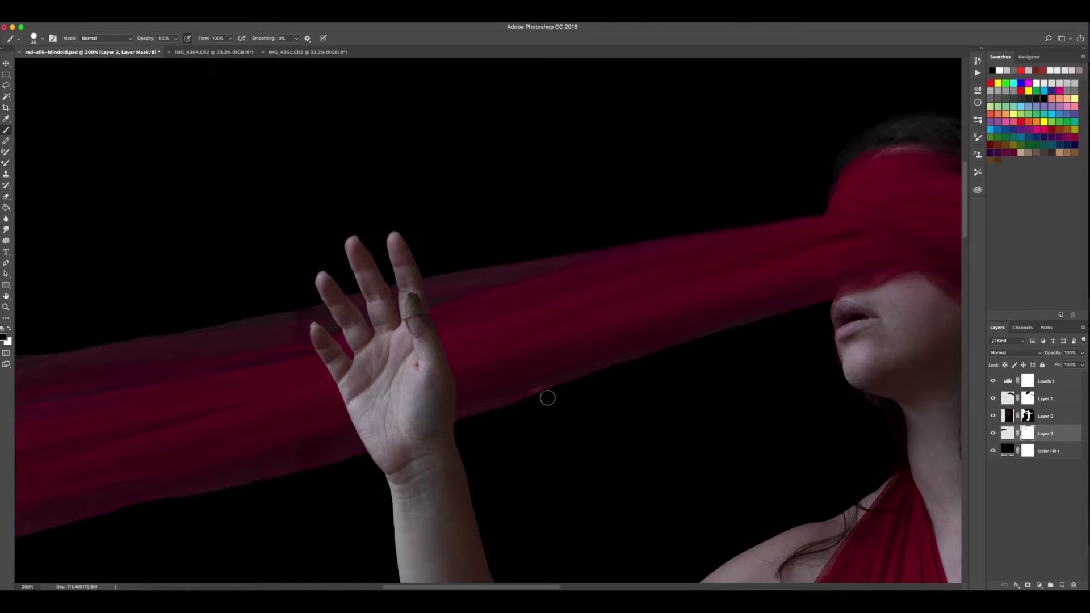
Step: Outline the backdrop above the silk with a polygonal selection whose straight lower side follows the silk's upper edge from hand to canvas edge
key("space")
mouse_move(209, 469)
left_mouse_down()
mouse_move(528, 438)
mouse_move(485, 441)
left_mouse_up()
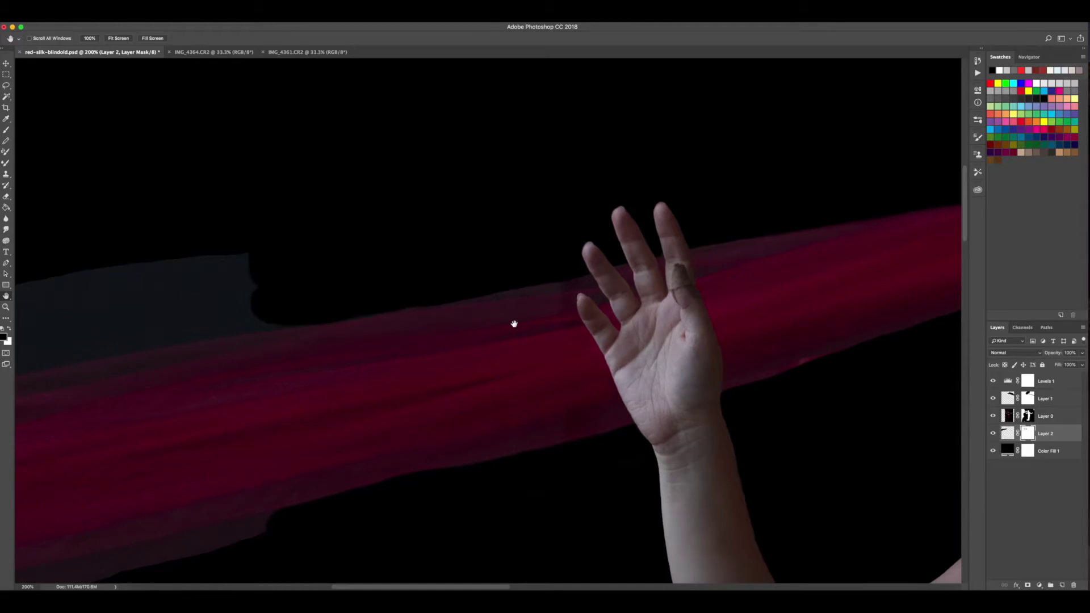
left_click_drag(523, 341, 805, 236)
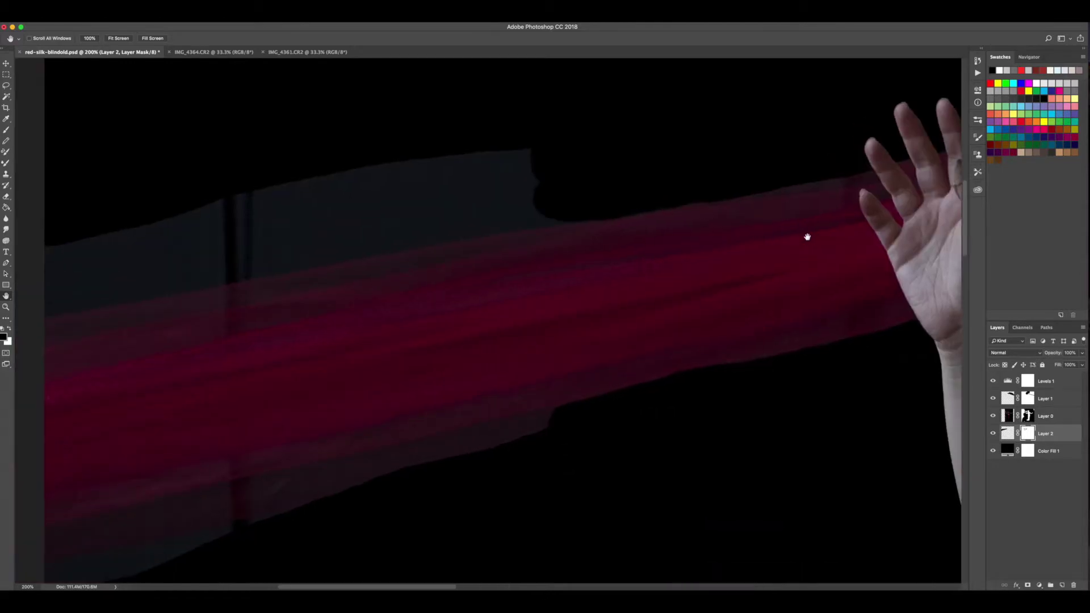
left_click_drag(620, 275, 580, 273)
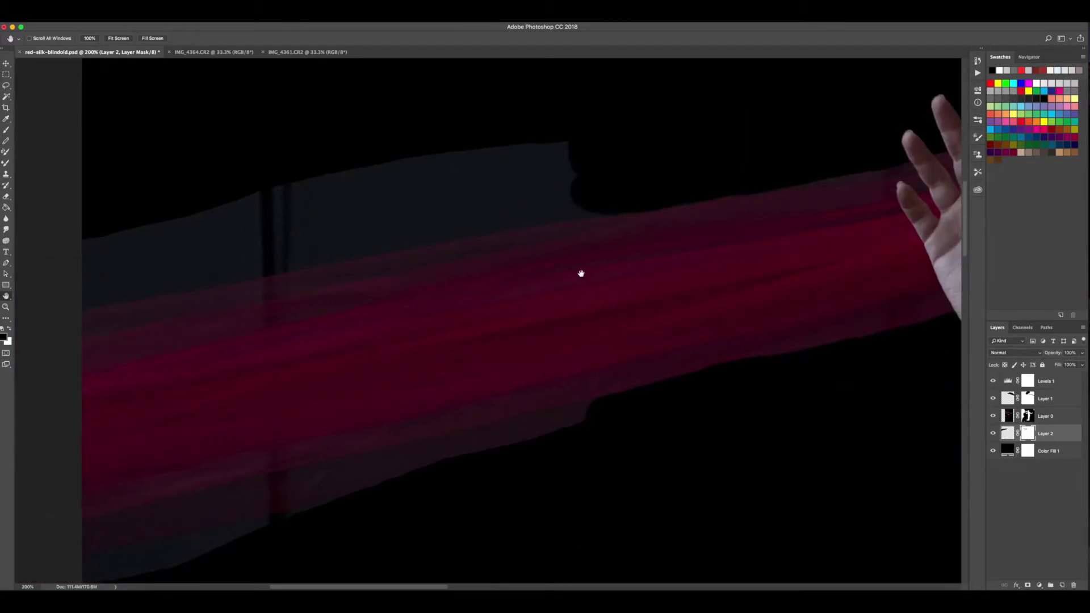
left_click(582, 275, "alt")
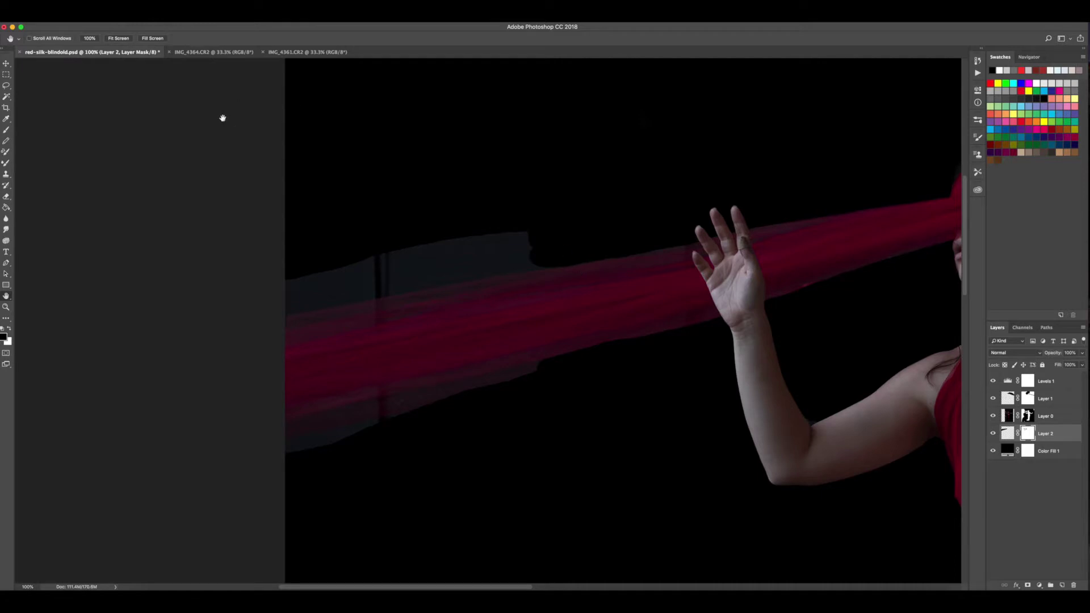
left_click(7, 85)
left_click(40, 92)
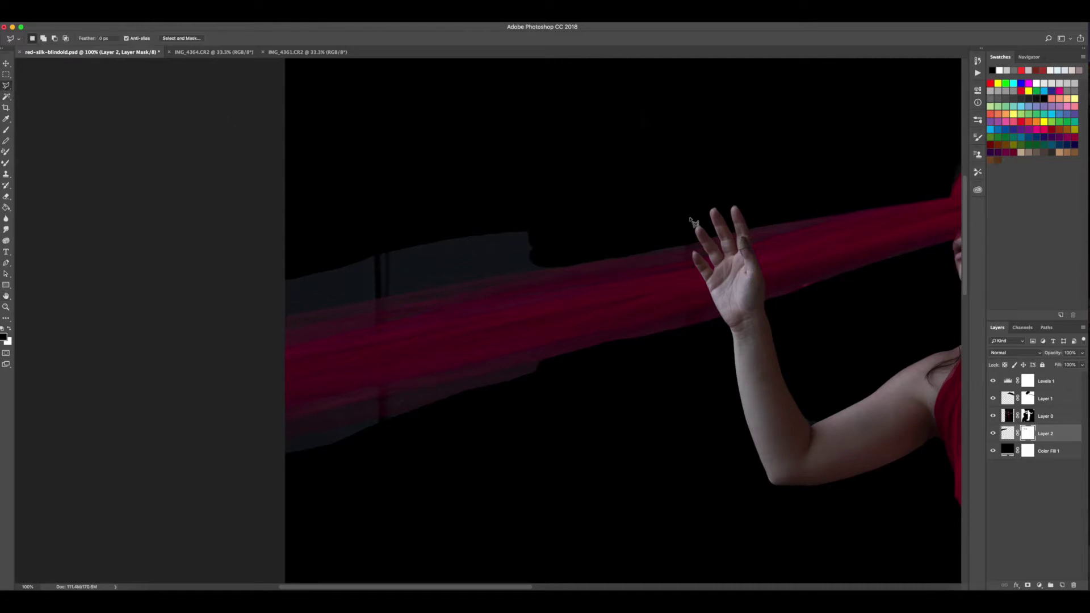
left_click(682, 245)
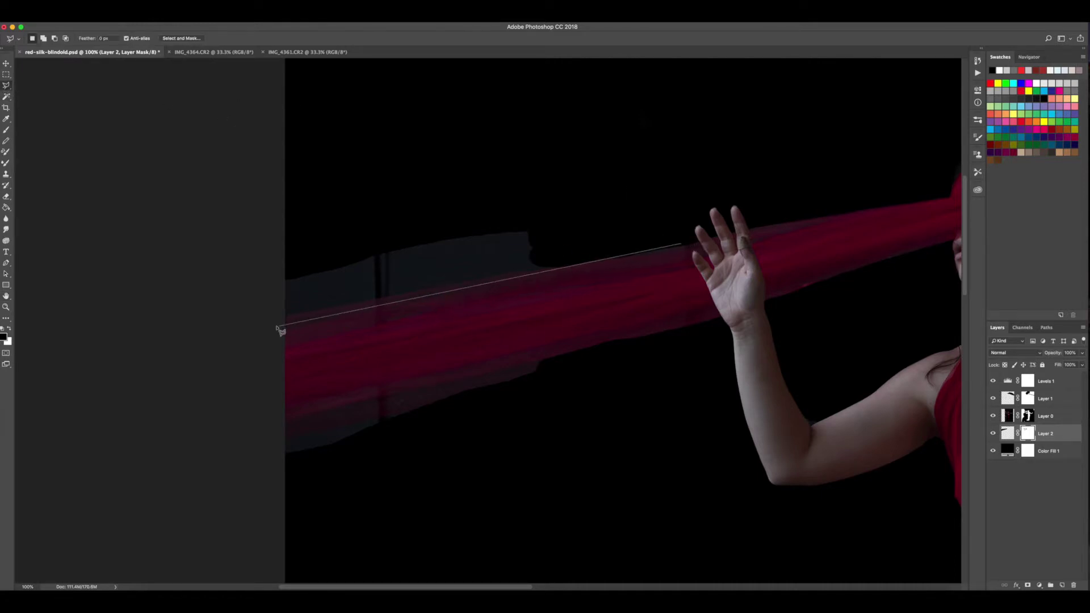
left_click(262, 321)
left_click(258, 233)
left_click(684, 152)
left_click(684, 247)
Step: Paint black inside the selection on Layer 2's mask with an enlarged brush to hide the backdrop above the silk, and deselect
key("b")
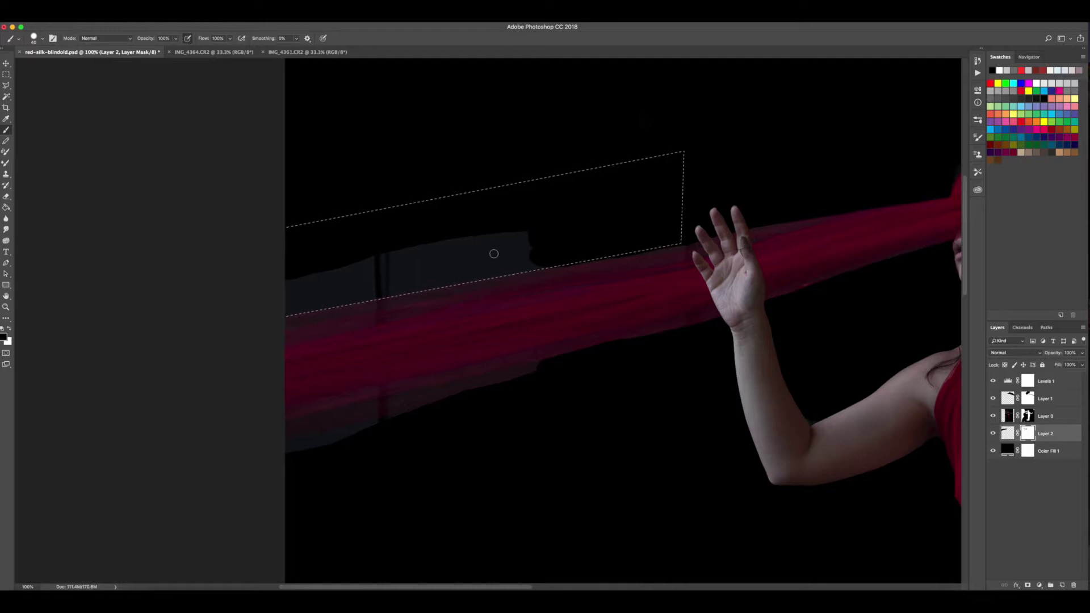
key("bracketright")
key("bracketright")
key("bracketright")
key("bracketright")
key("bracketright")
key("bracketright")
key("bracketright")
key("bracketright")
key("bracketright")
left_click_drag(438, 261, 418, 263)
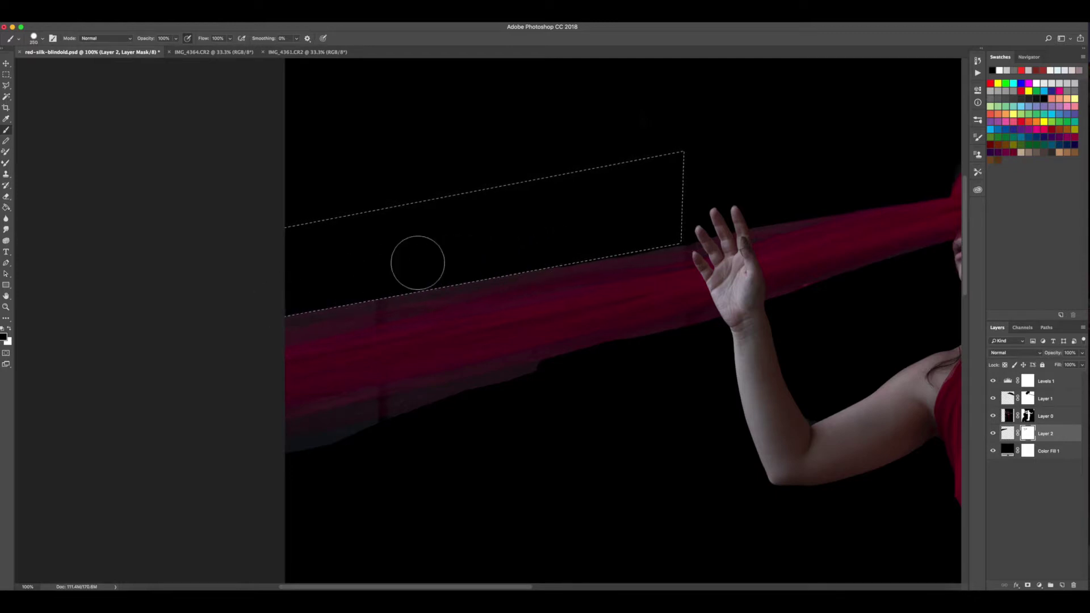
key("super+d")
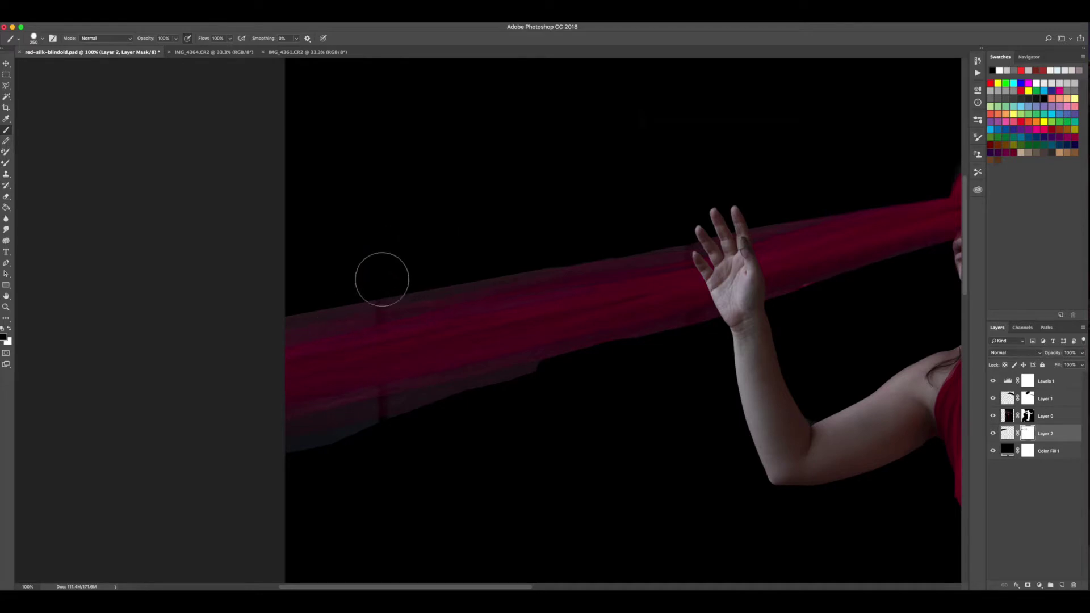
Step: Select the uneven fabric below a straight line along the silk's lower edge from hand to canvas edge, paint it black on Layer 2's mask, and deselect
left_click(8, 86)
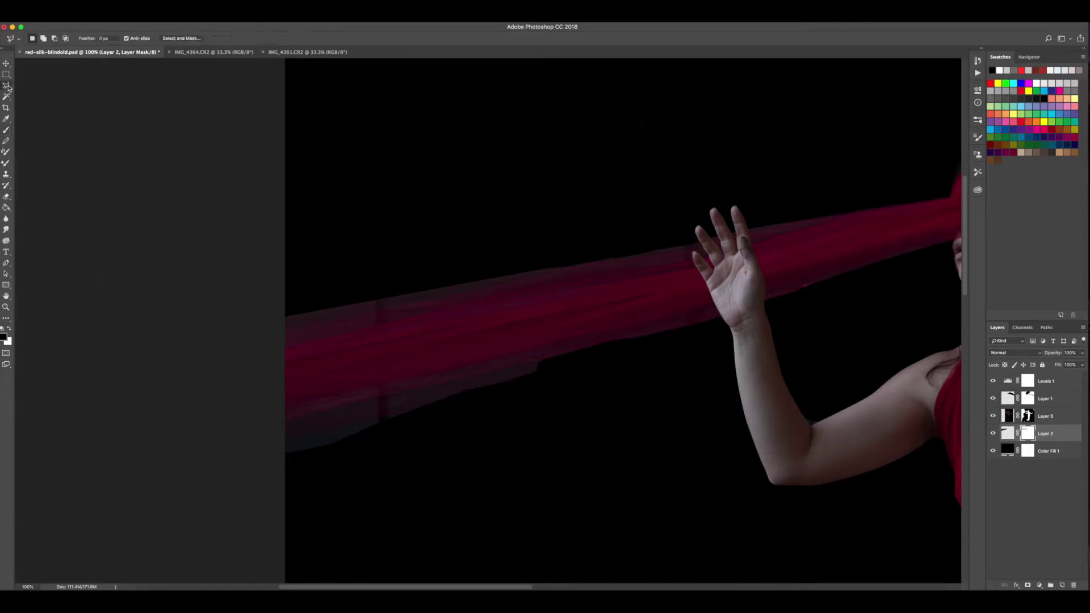
left_click(724, 322)
left_click(224, 434)
left_click(235, 514)
left_click(658, 379)
left_click(722, 320)
key("b")
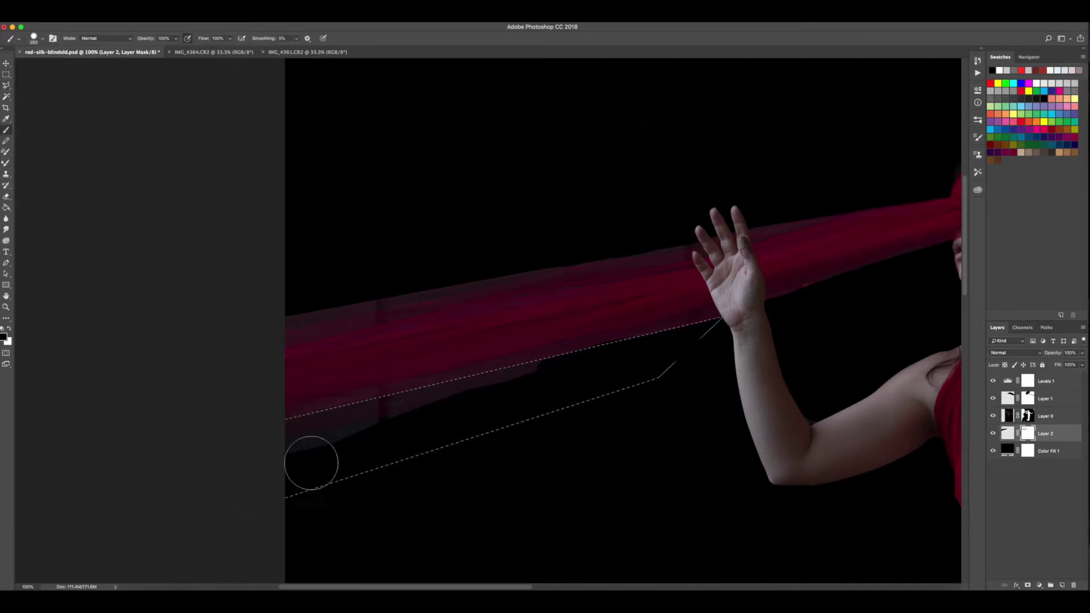
mouse_move(311, 463)
left_mouse_down()
mouse_move(289, 433)
mouse_move(594, 351)
mouse_move(502, 383)
mouse_move(711, 336)
left_mouse_up()
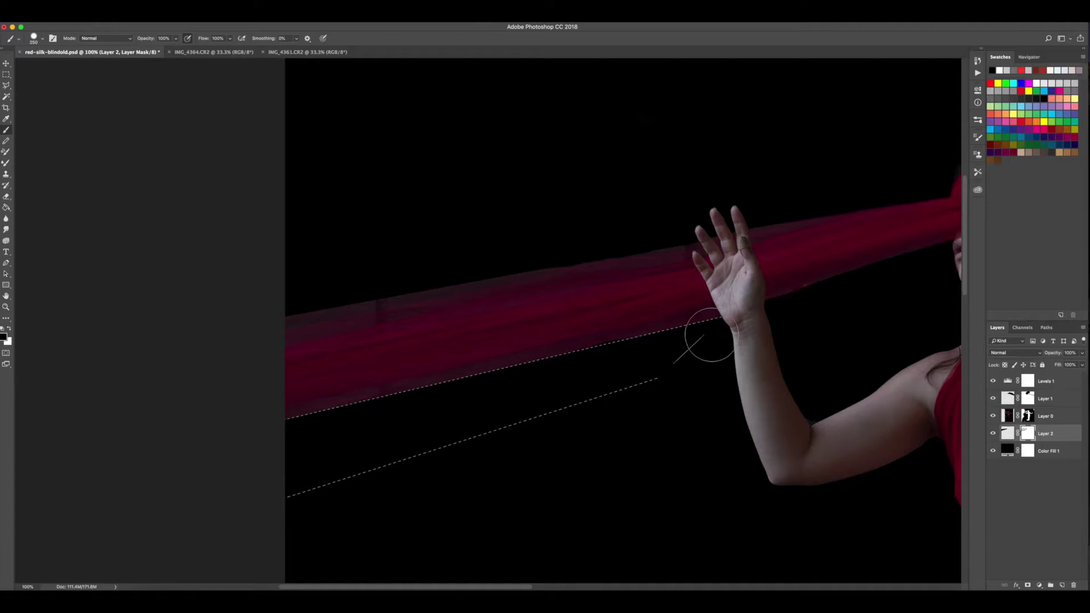
key("ctrl+d")
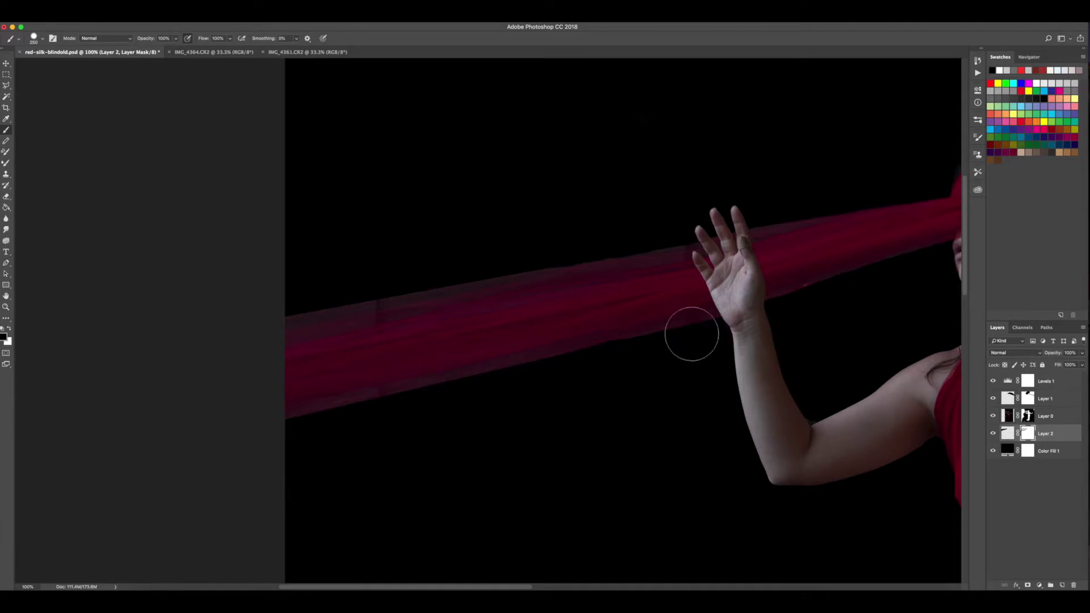
key("ctrl+0")
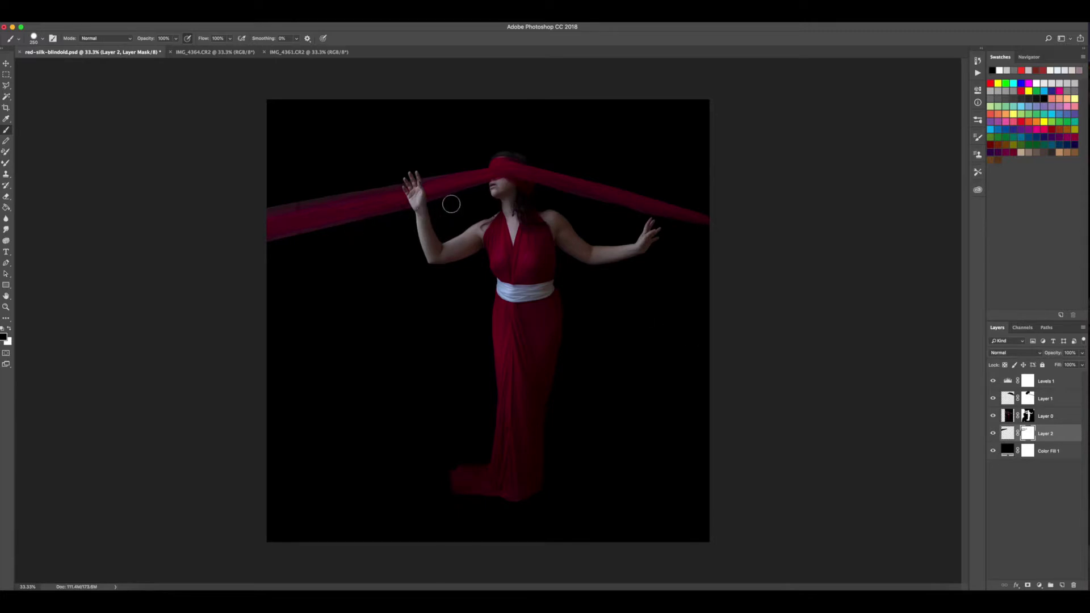
left_click(6, 85)
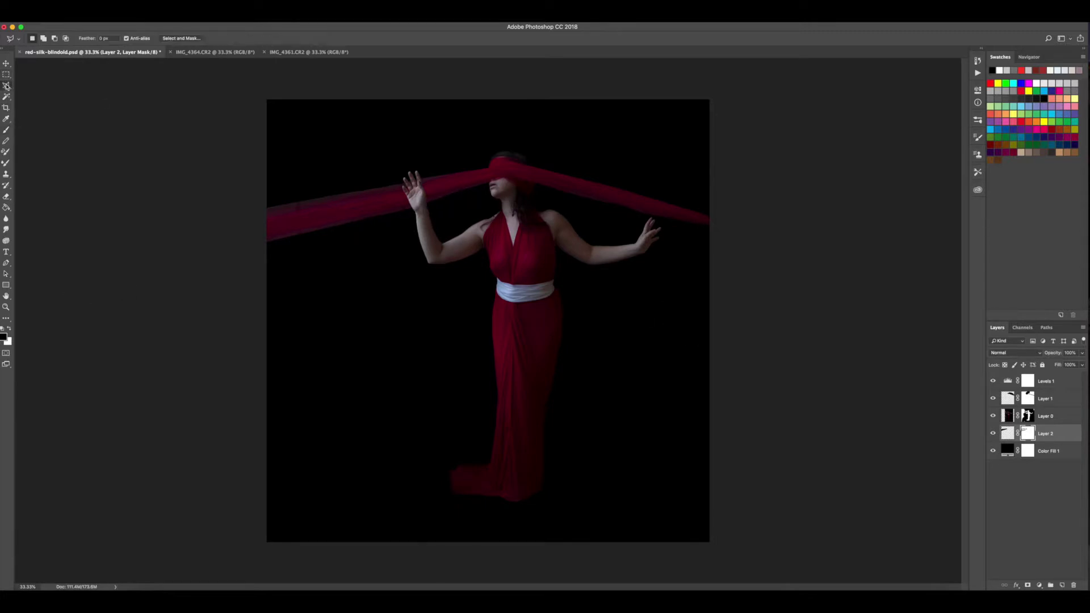
left_click(490, 184)
left_click(264, 244)
left_click(273, 263)
left_click(491, 185)
key("b")
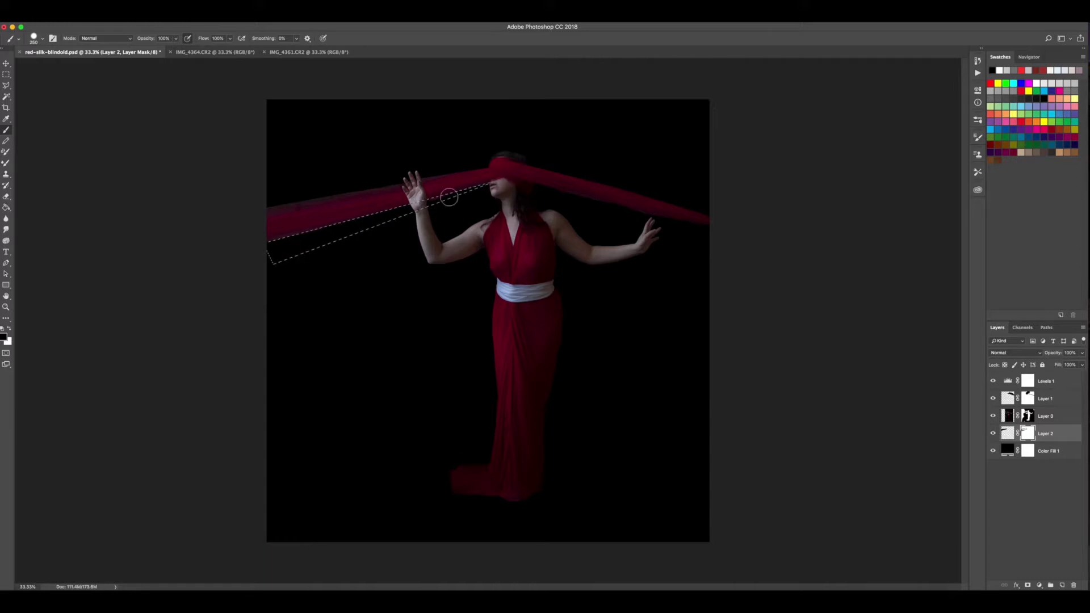
key("super+d")
Step: Straighten the silk's lower edge from face to canvas edge by painting black inside a polygonal selection on Layer 2's mask, and deselect
key("super+equal")
key("super+equal")
key("space")
left_click_drag(216, 253, 380, 378)
left_click(5, 85)
left_click(469, 229)
left_click(81, 323)
left_click(232, 354)
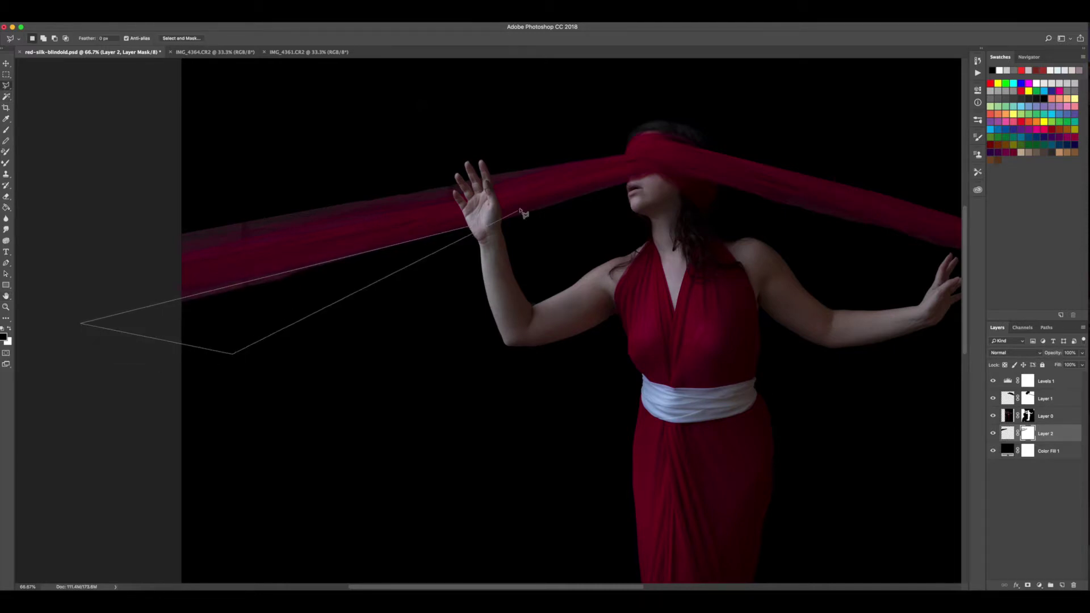
left_click(636, 181)
left_click(471, 230)
key("b")
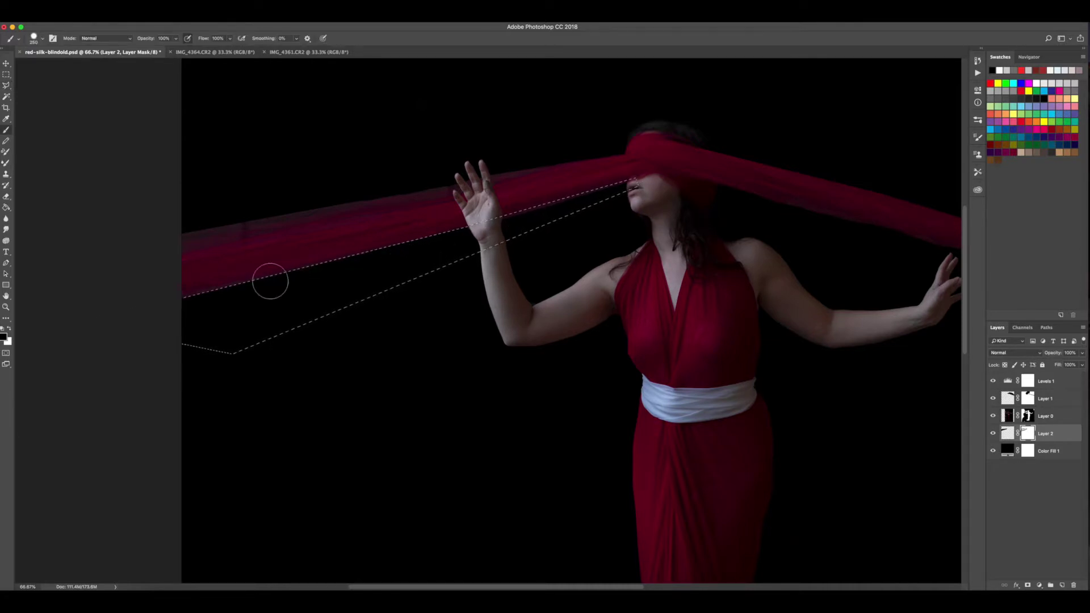
key("ctrl+d")
Step: Outline the area above the silk from blindfold to canvas edge with a polygonal selection and paint it black on Layer 2's mask
left_click(7, 86)
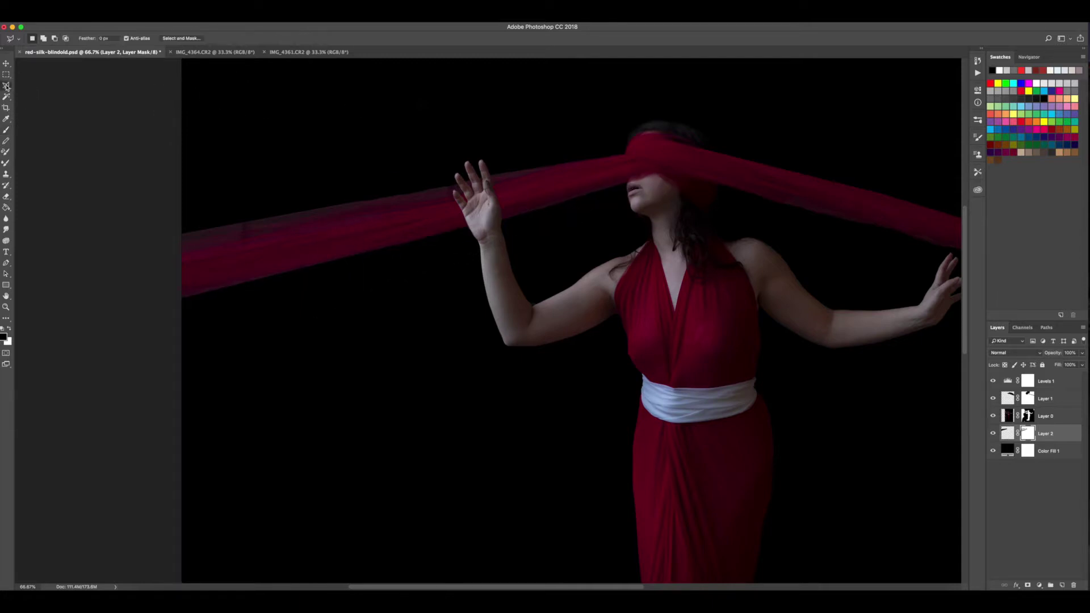
left_click(625, 154)
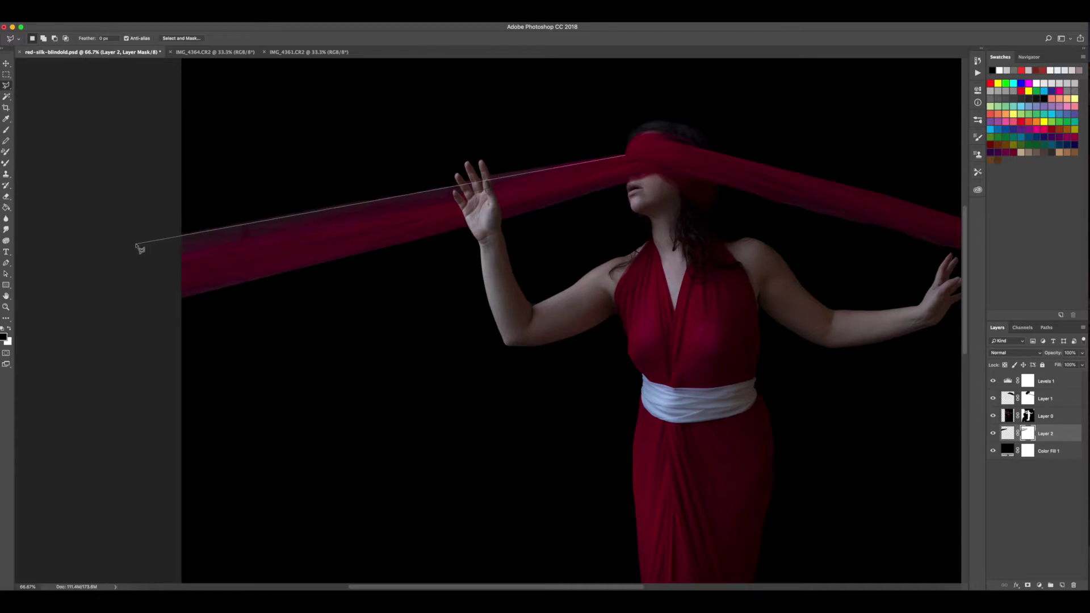
left_click(139, 245)
left_click(176, 173)
left_click(625, 158)
left_click(626, 170)
key("b")
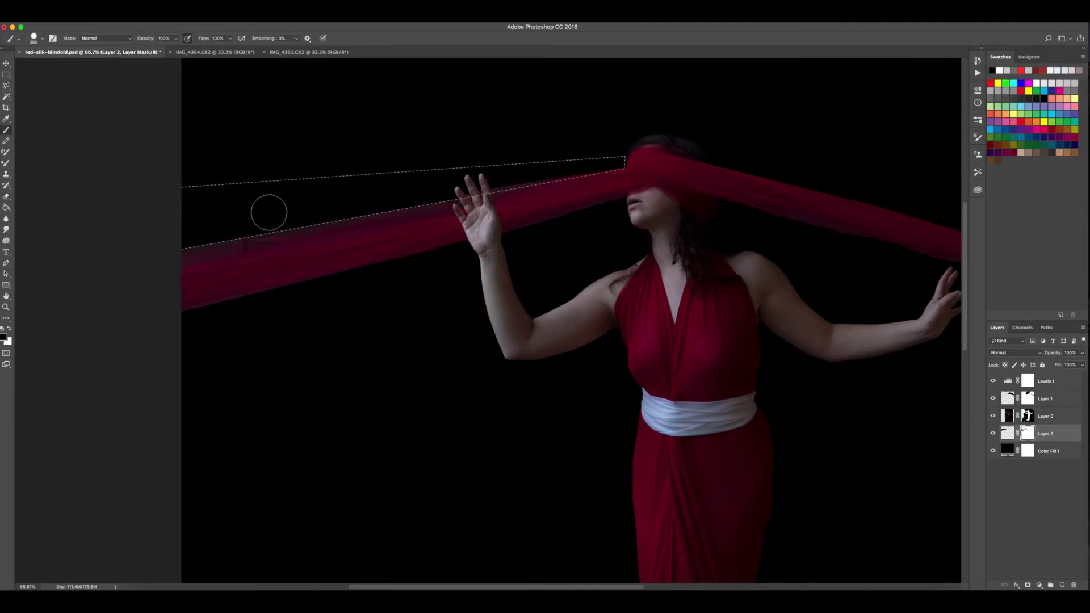
Step: Activate Layer 0's mask and bring back the last polygonal selection above the silk
left_click(1027, 415)
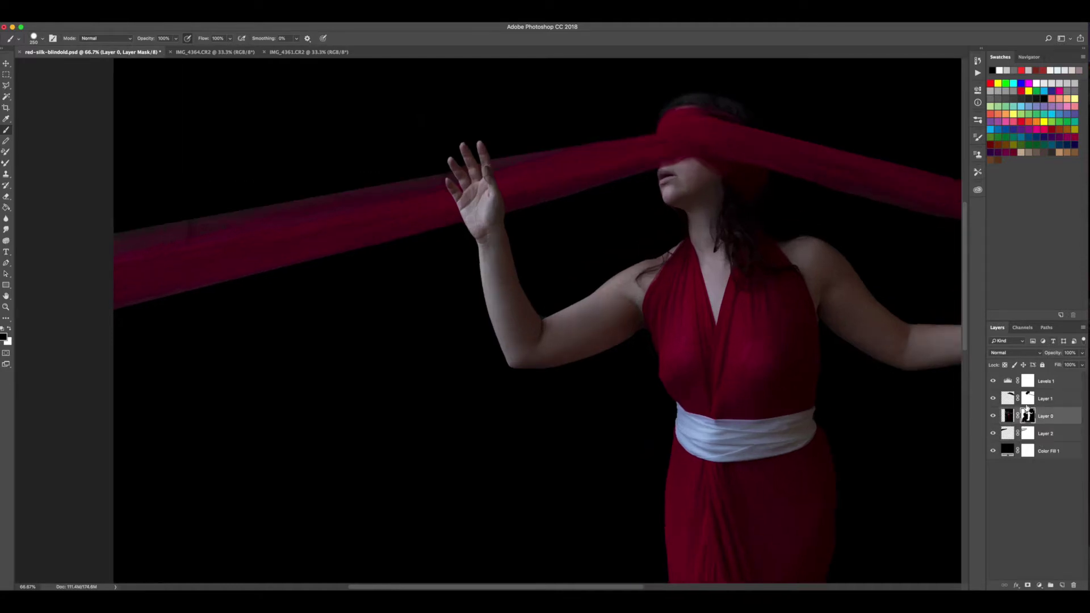
key("ctrl+plus")
key("ctrl+plus")
key("h")
left_click_drag(594, 292, 409, 475)
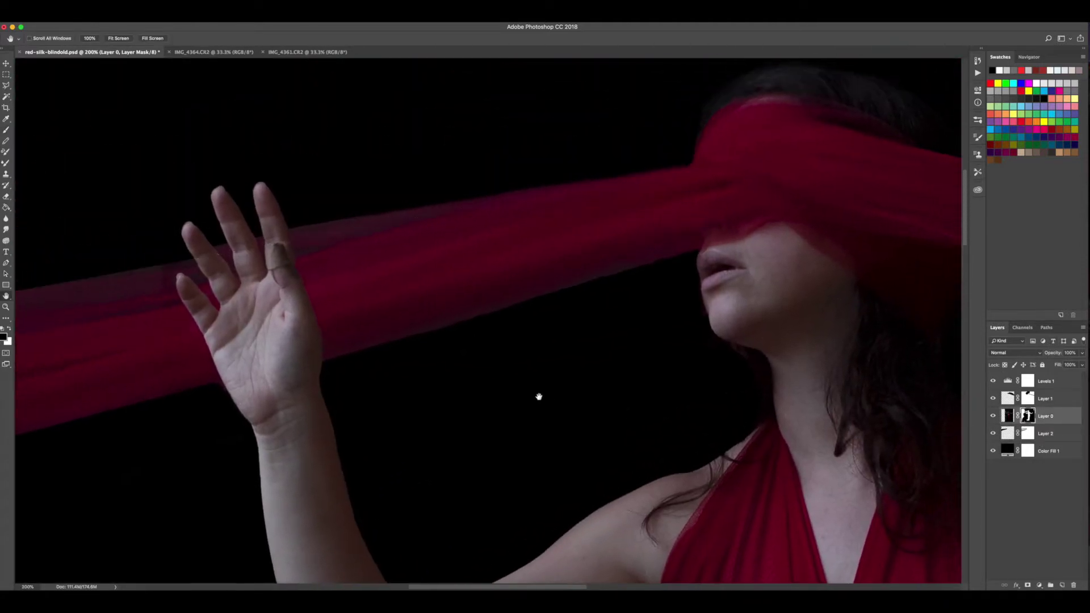
left_click_drag(539, 396, 560, 440)
key("ctrl+shift+d")
key("b")
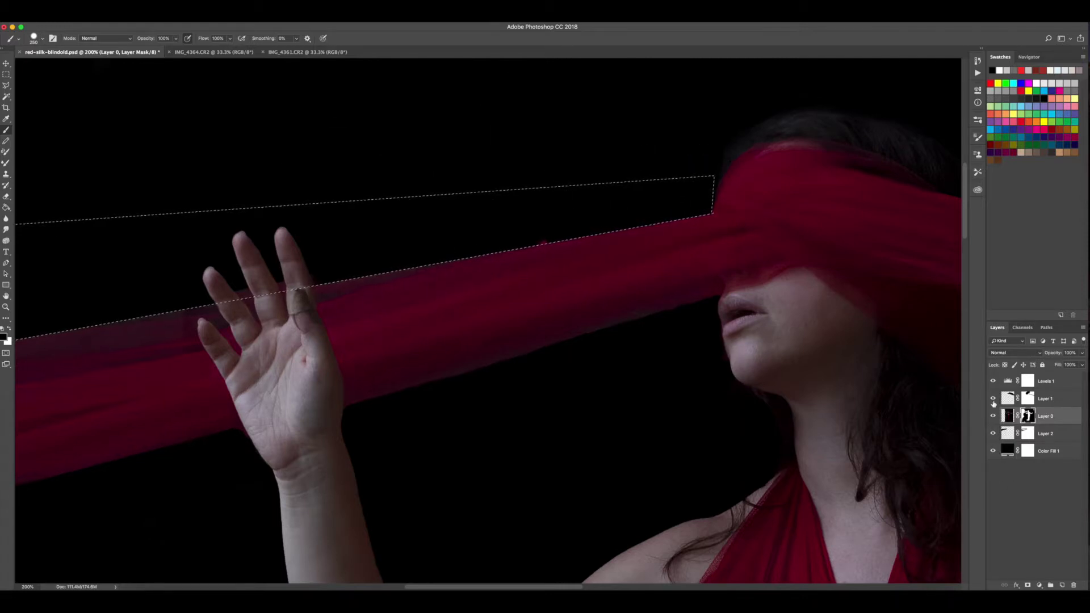
Step: Toggle Layer 2's visibility to check which layer holds the fabric along the silk's upper edge
left_click(994, 435)
left_click(994, 435)
left_click(994, 435)
left_click(993, 435)
left_click(1028, 435)
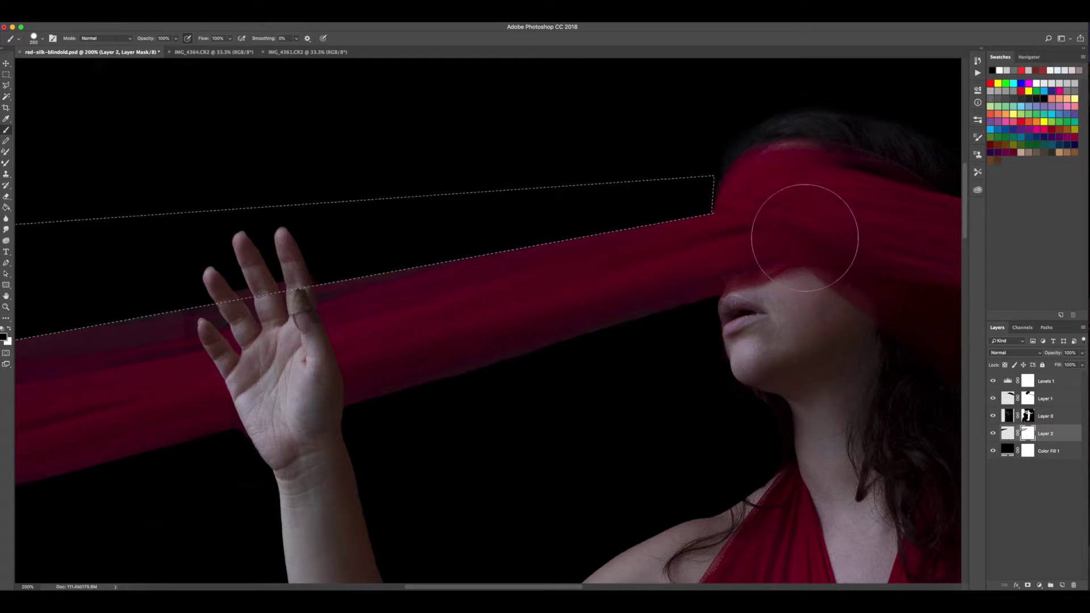
Step: Clean up Layer 0's mask inside the selection around the fingers with a smaller black brush, and deselect
left_click(1028, 416)
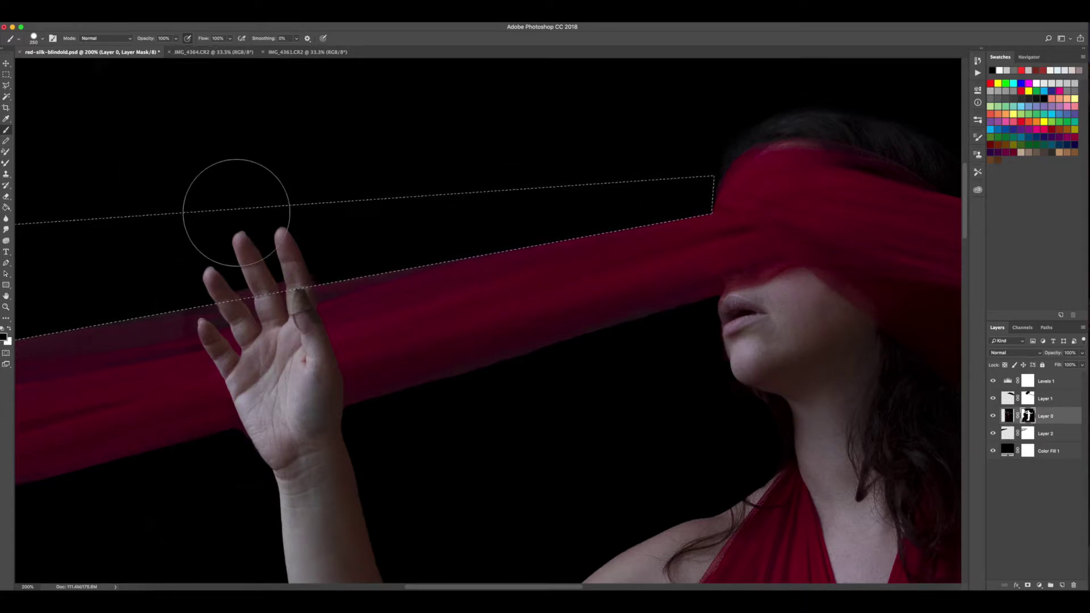
key("bracketleft")
key("bracketleft")
key("bracketleft")
key("bracketleft")
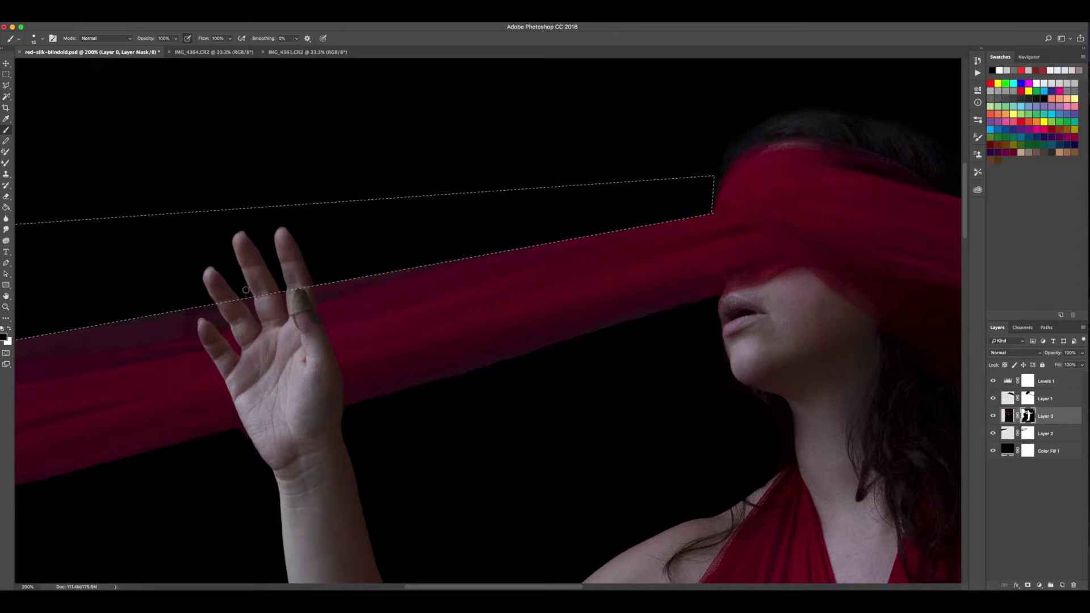
key("super+minus")
key("super+minus")
key("super+minus")
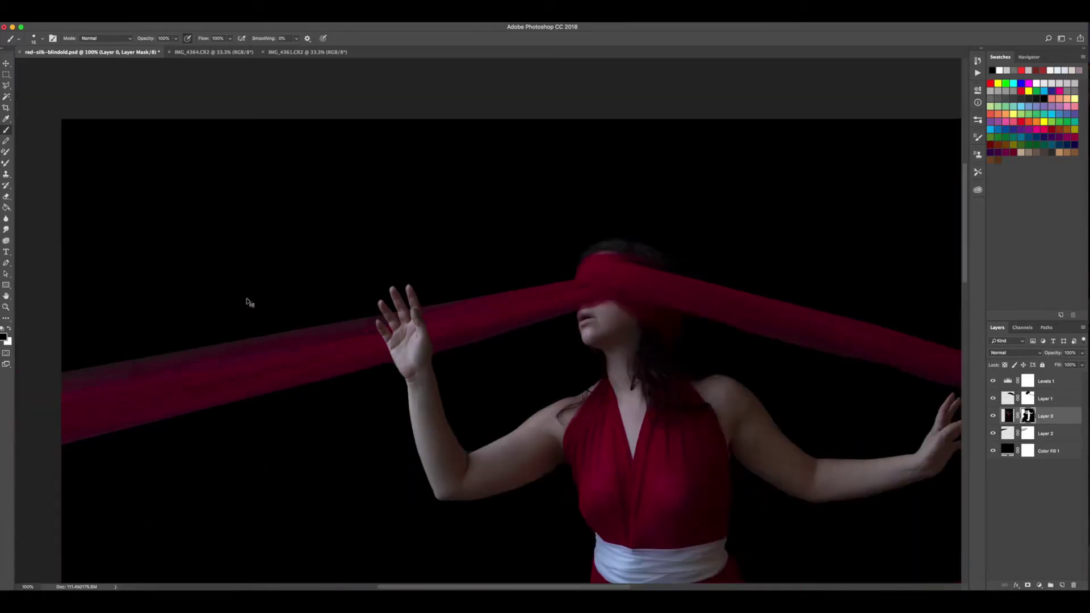
key("super+d")
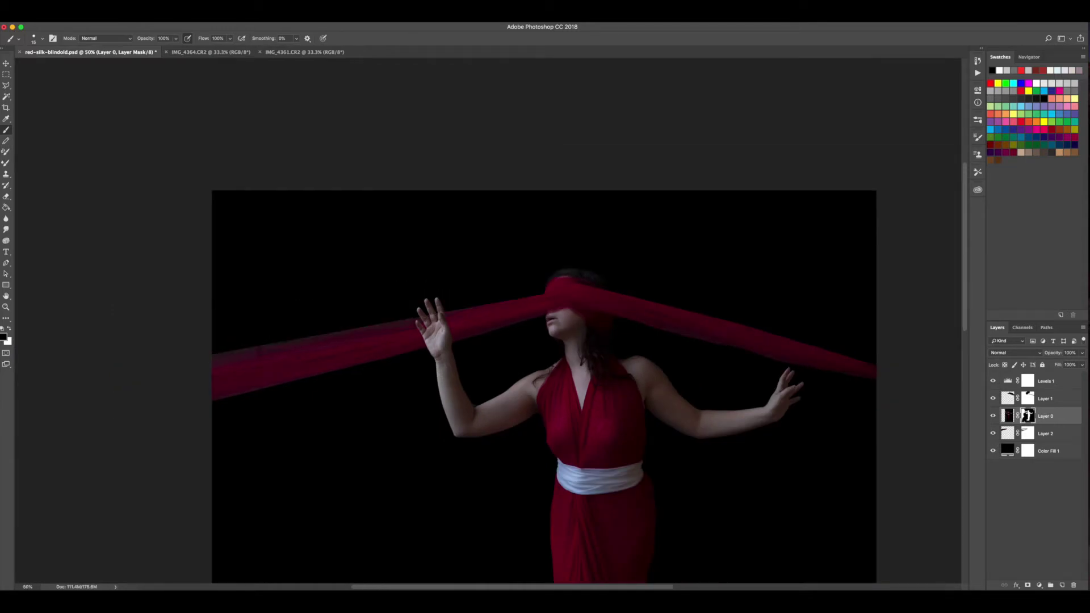
Step: Toggle the Levels 1 adjustment off and on to compare the image with and without it
left_click(993, 382)
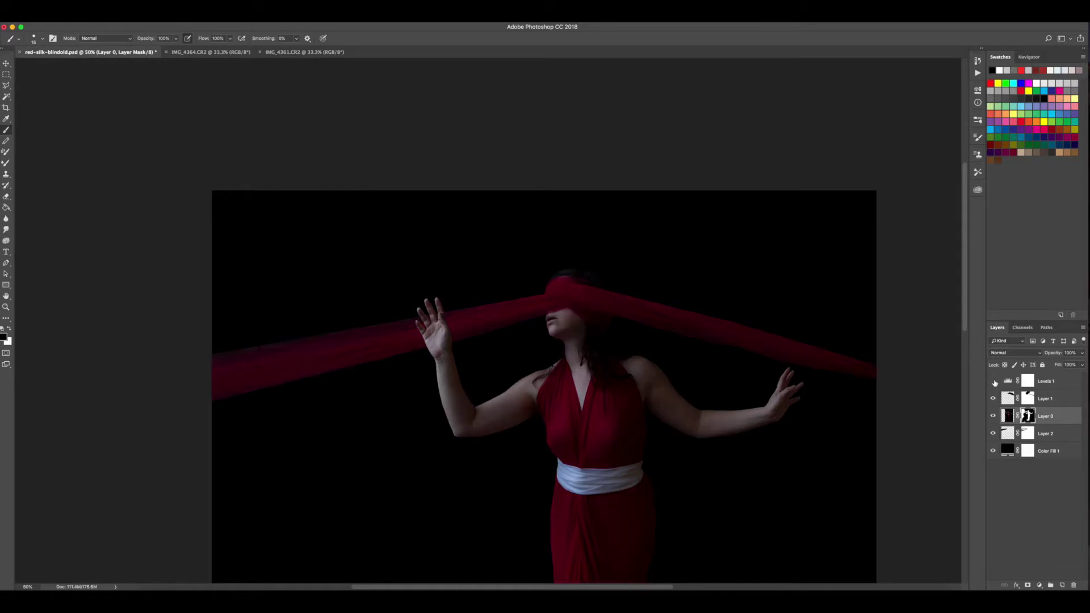
left_click(994, 381)
left_click(995, 381)
left_click(995, 382)
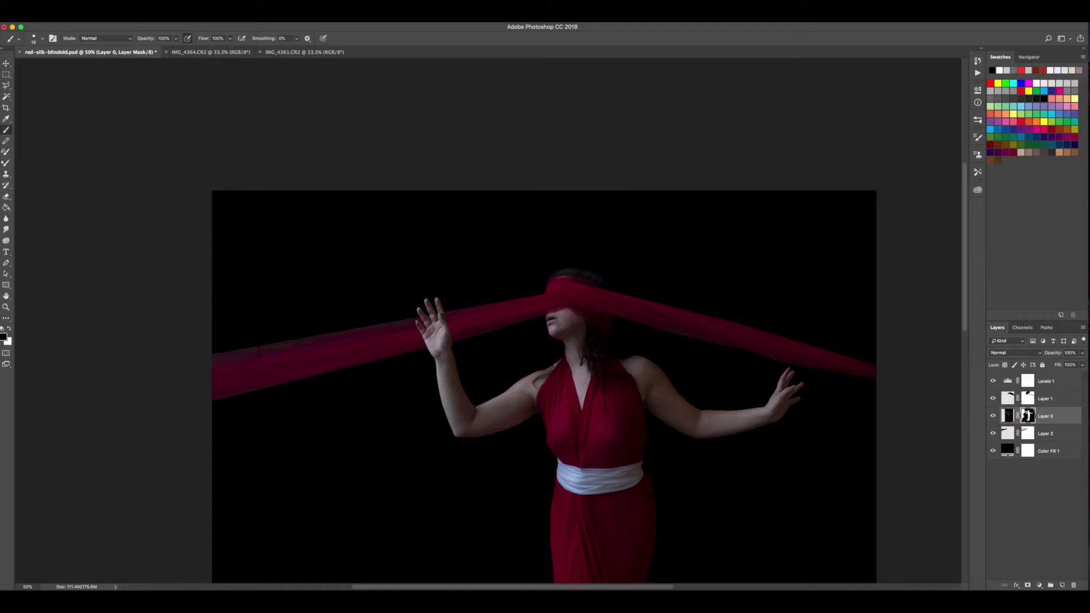
left_click(993, 382)
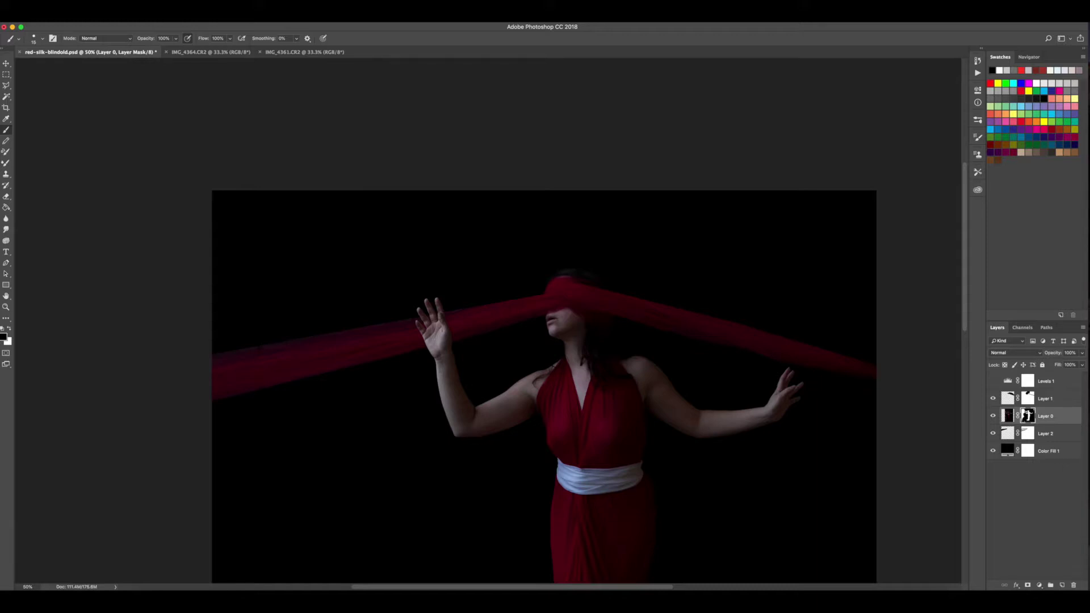
left_click(992, 381)
Step: Paint black on Layer 0's mask to hide the grey backdrop left in the crook of the raised arm's elbow
left_click(1008, 415)
left_click(1025, 415)
key("super+plus")
key("super+plus")
key("super+plus")
key("super+plus")
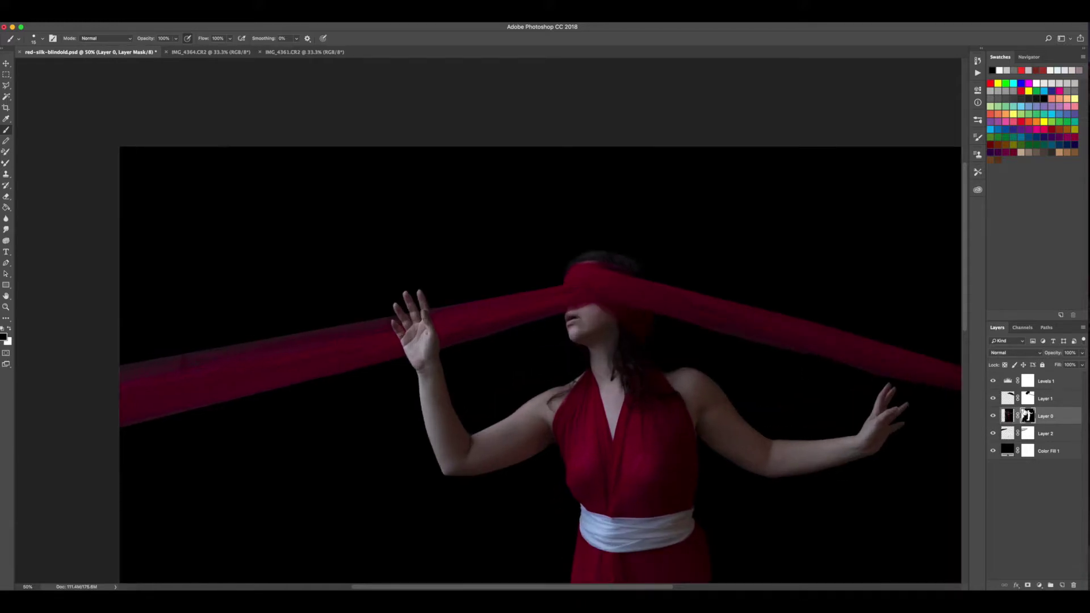
key("h")
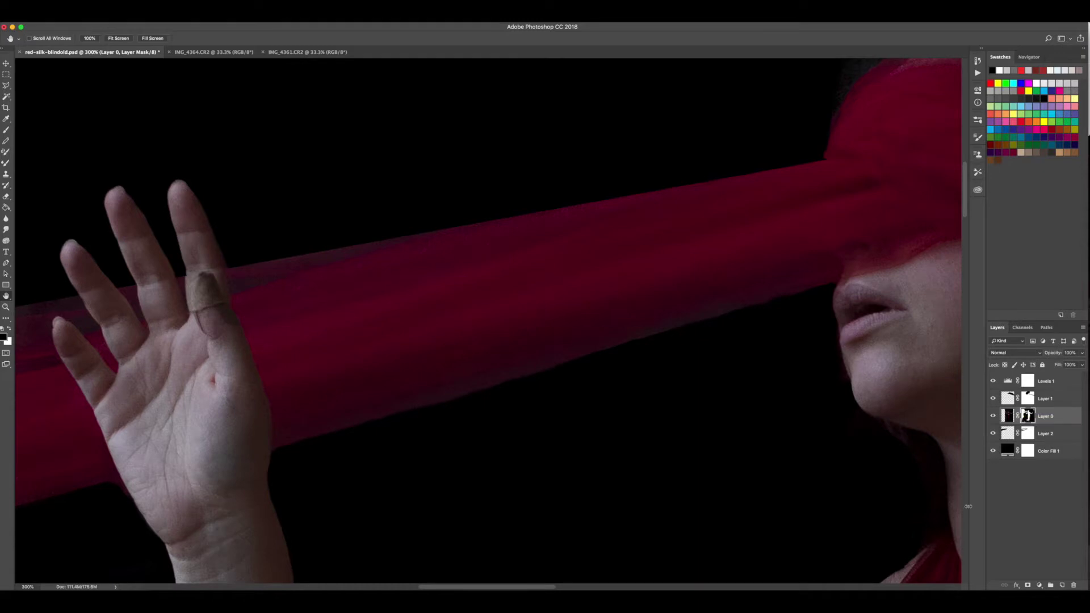
scroll(524, 447, "down", 10)
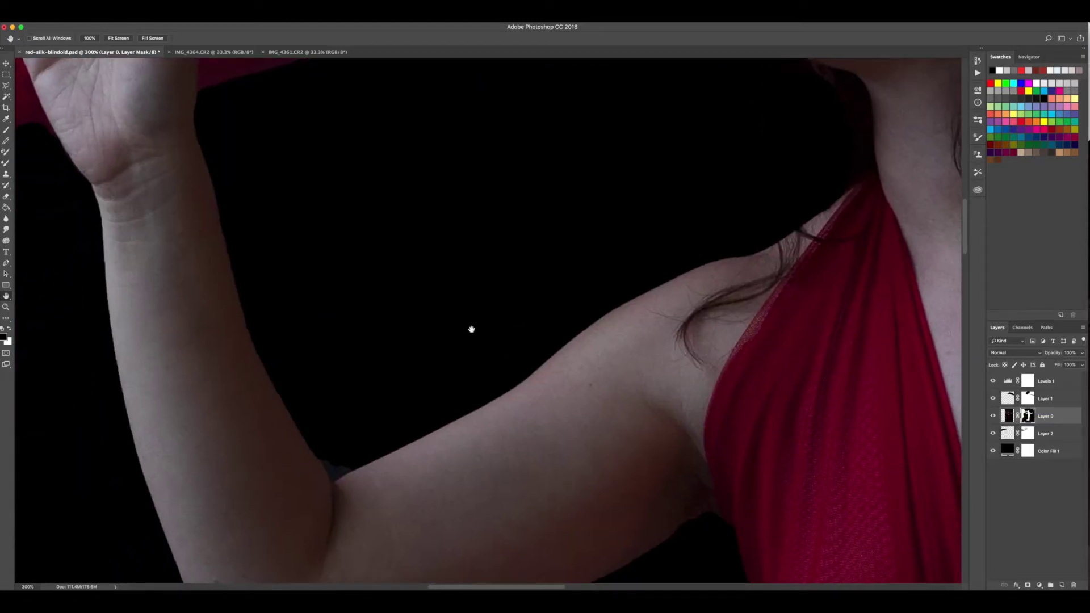
key("b")
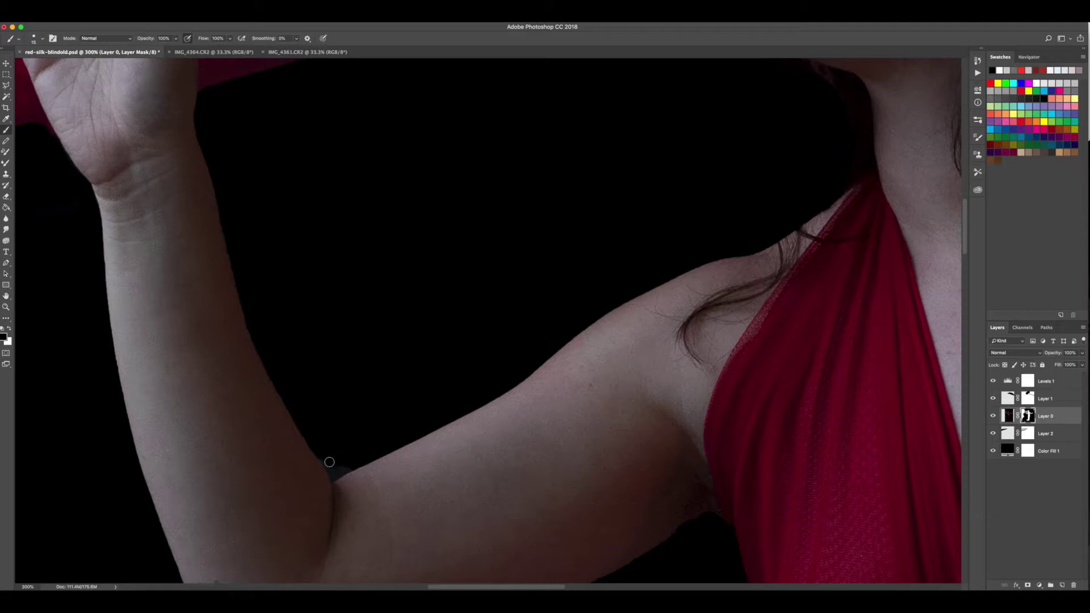
left_click_drag(334, 476, 345, 469)
Step: Restore the raised forearm's inner edge from elbow to wrist by painting white on Layer 0's mask with a larger brush
key("x")
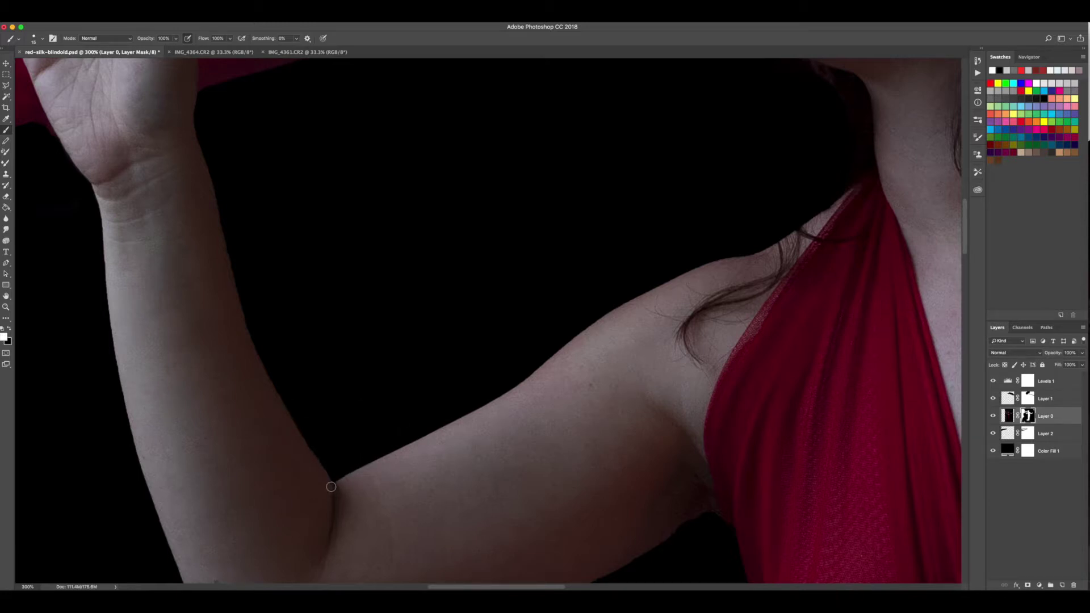
key("x")
key("x")
key("x")
key("bracketright")
key("bracketright")
key("bracketright")
key("bracketright")
key("bracketright")
key("bracketright")
key("bracketright")
mouse_move(298, 442)
left_mouse_down()
mouse_move(314, 484)
mouse_move(314, 456)
mouse_move(317, 472)
mouse_move(214, 274)
left_mouse_up()
key("x")
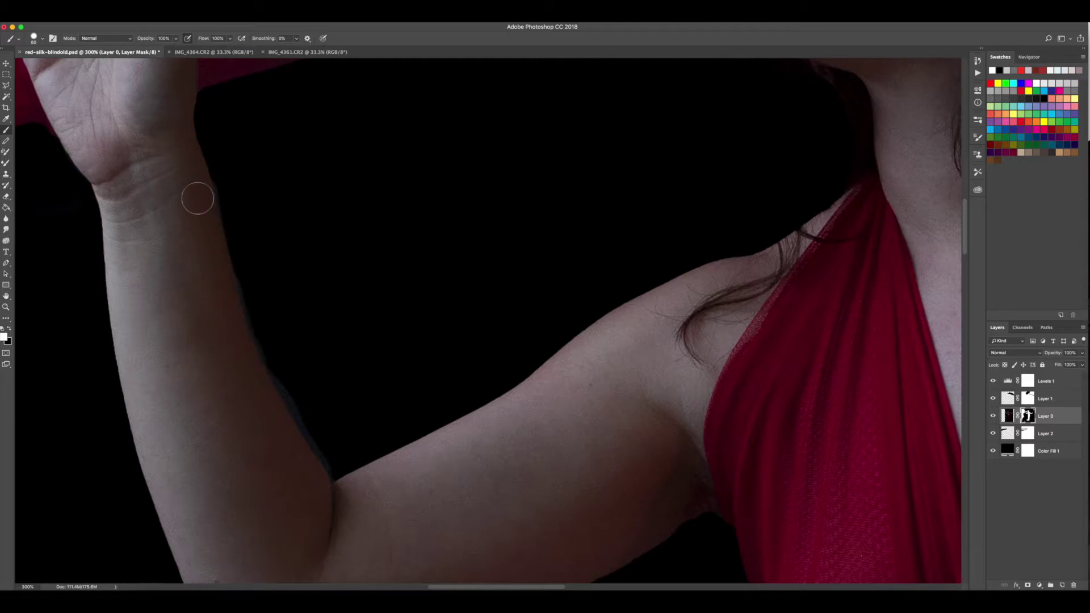
Step: Trim the backdrop fringe along the inner forearm with a smaller black brush on Layer 0's mask, and save the document
key("x")
key("super+plus")
key("super+minus")
key("super+minus")
key("super+minus")
key("b")
key("x")
key("x")
key("bracketleft")
key("bracketleft")
key("super+minus")
key("super+minus")
key("super+minus")
key("super+minus")
key("super+minus")
key("super+minus")
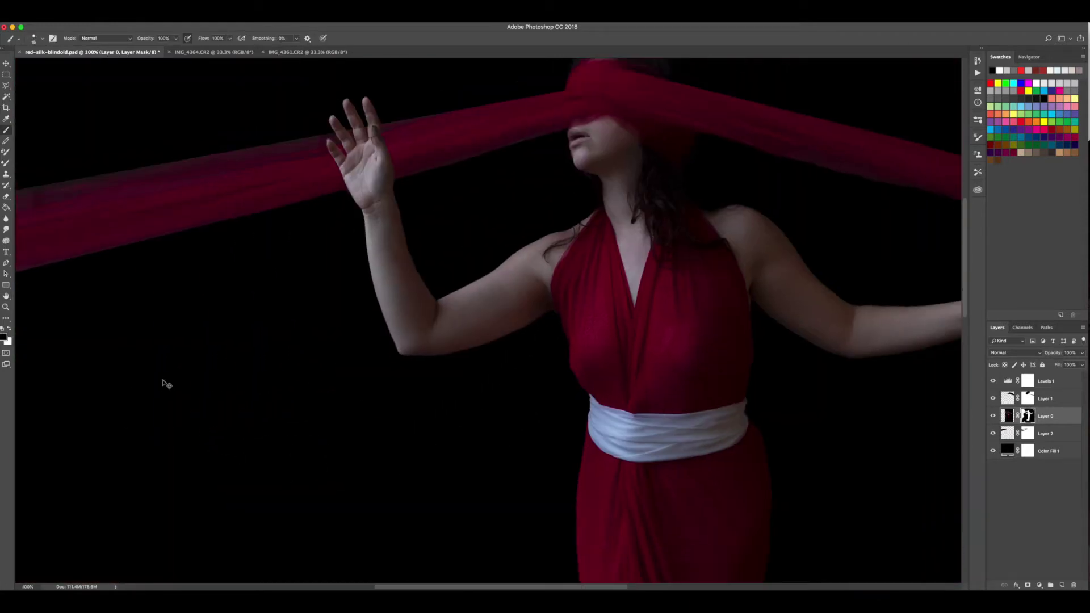
key("super+s")
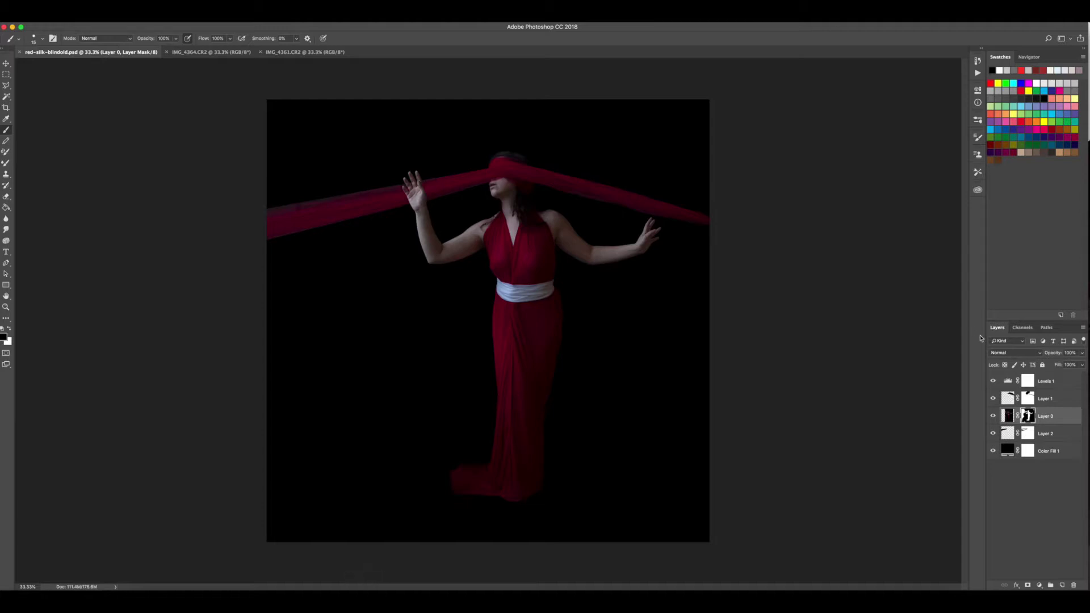
Step: Select Layer 1, Layer 0 and Layer 2 together for moving
left_click(1052, 405, "shift")
left_click(1050, 434, "shift")
key("v")
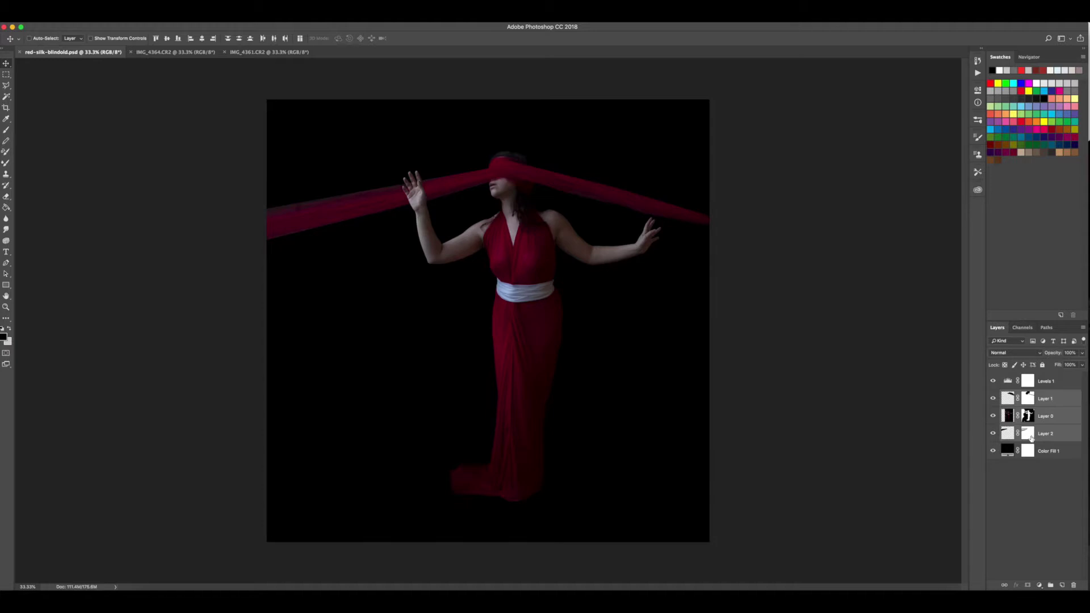
key("super+g")
key("super+shift+g")
Step: Try shifting the woman and silk layers together toward the canvas's left edge, and undo the moves
left_click_drag(521, 322, 504, 322)
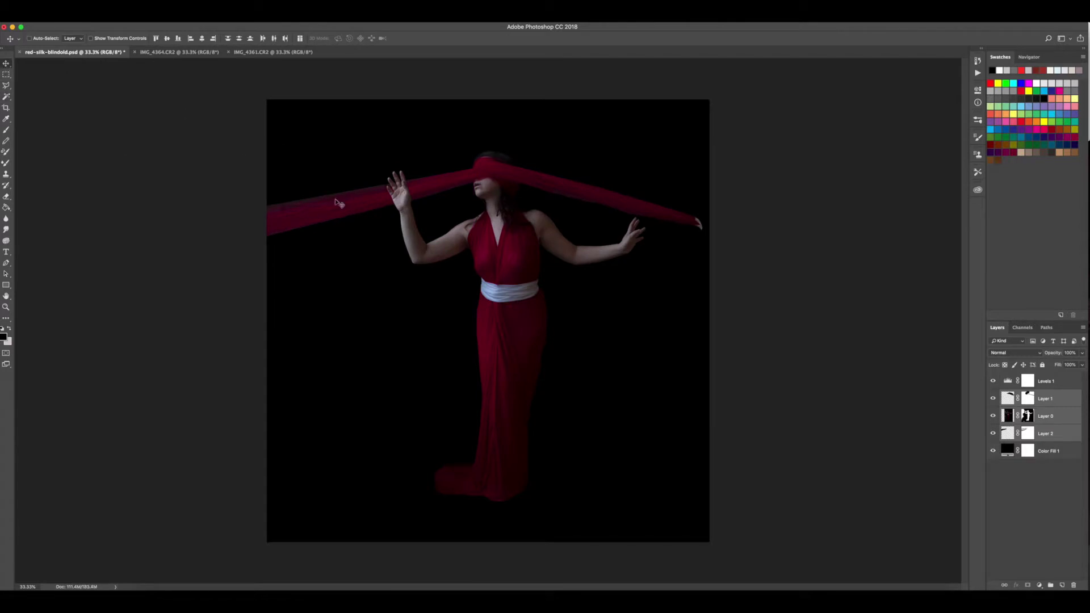
left_click_drag(506, 282, 439, 282)
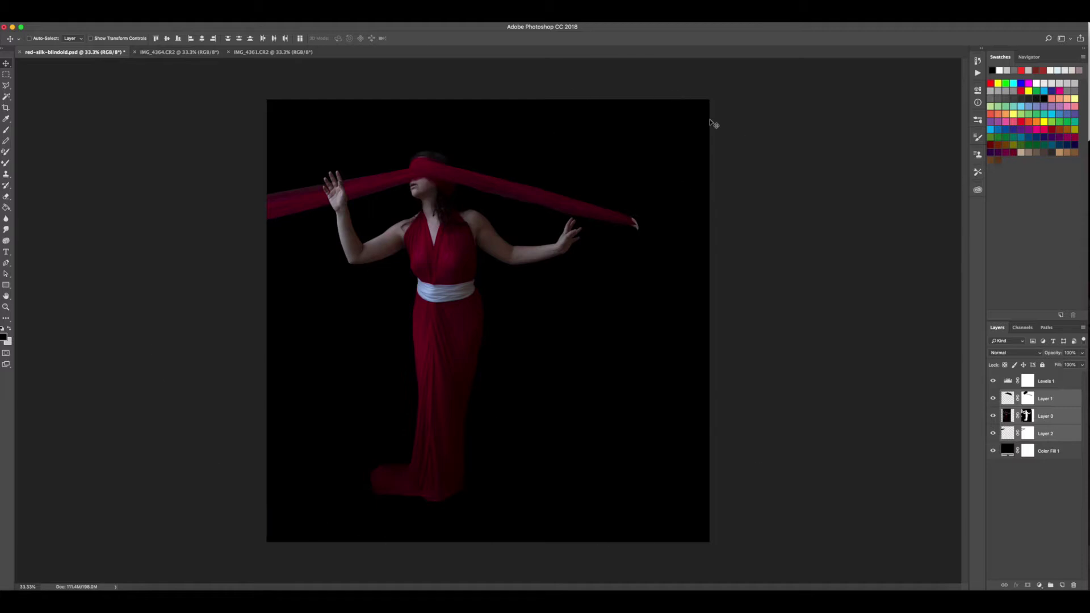
key("super+z")
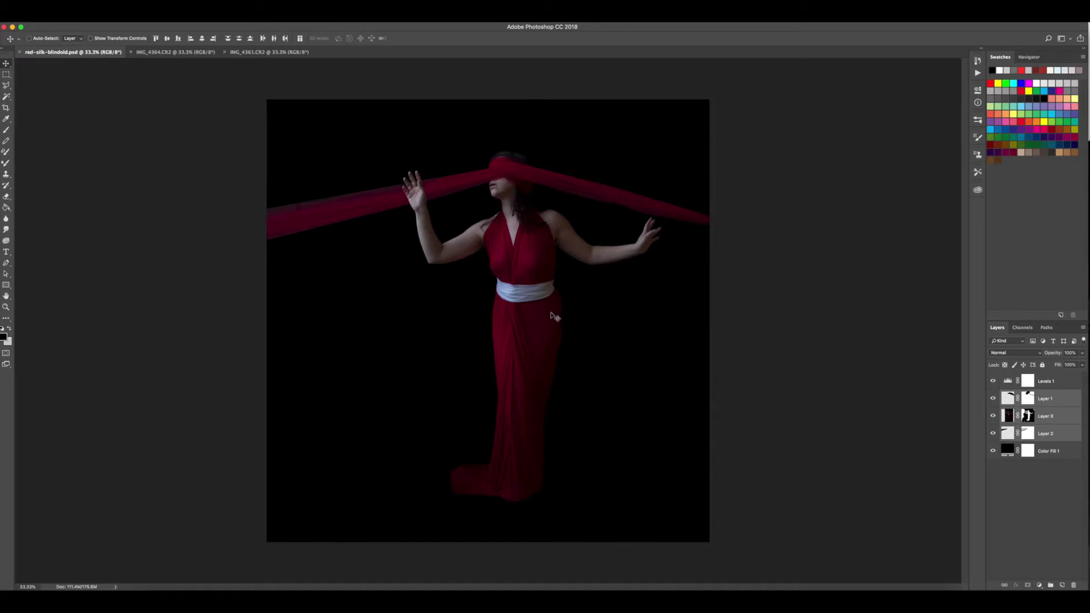
Step: Try moving the selected figure and silk layers slightly left on the canvas, and undo the move
left_click_drag(546, 315, 521, 315)
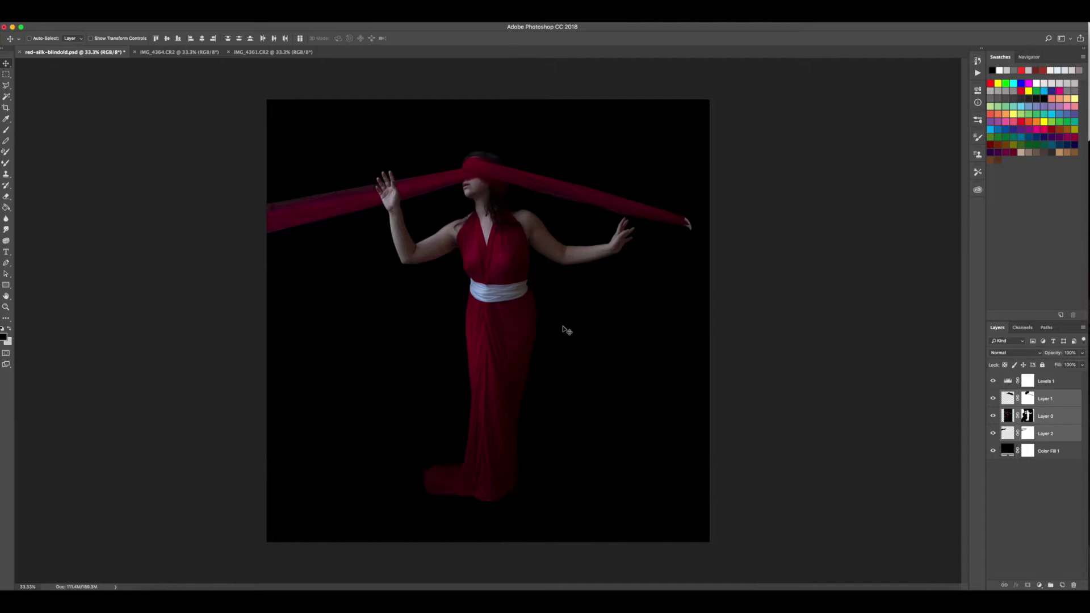
key("super+z")
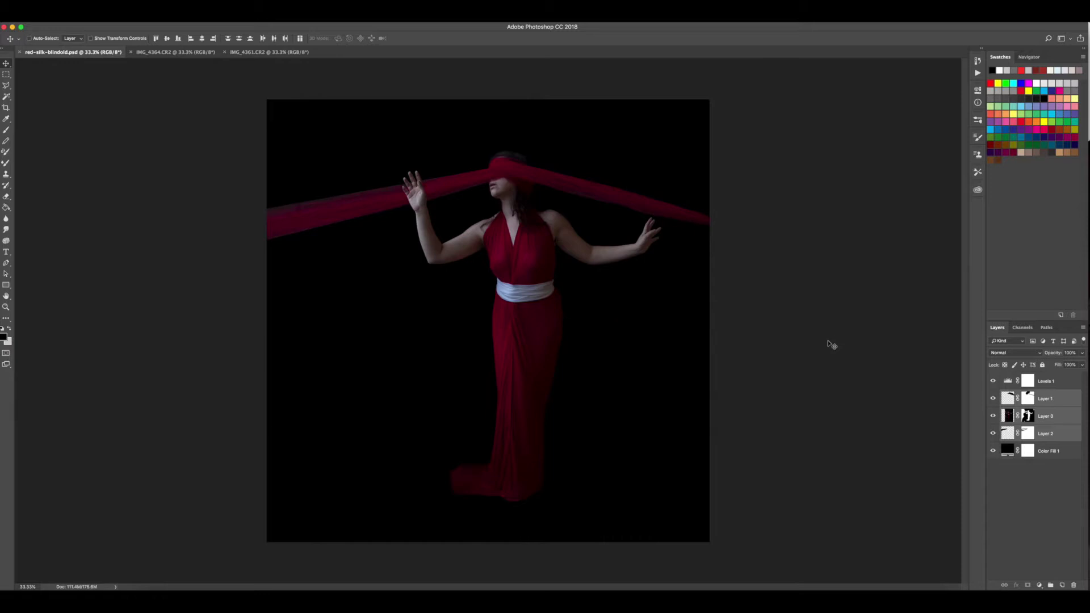
Step: Compare the image with and without the Levels 1 adjustment, and leave that layer hidden
left_click(993, 382)
left_click(993, 382)
left_click(993, 382)
left_click(993, 382)
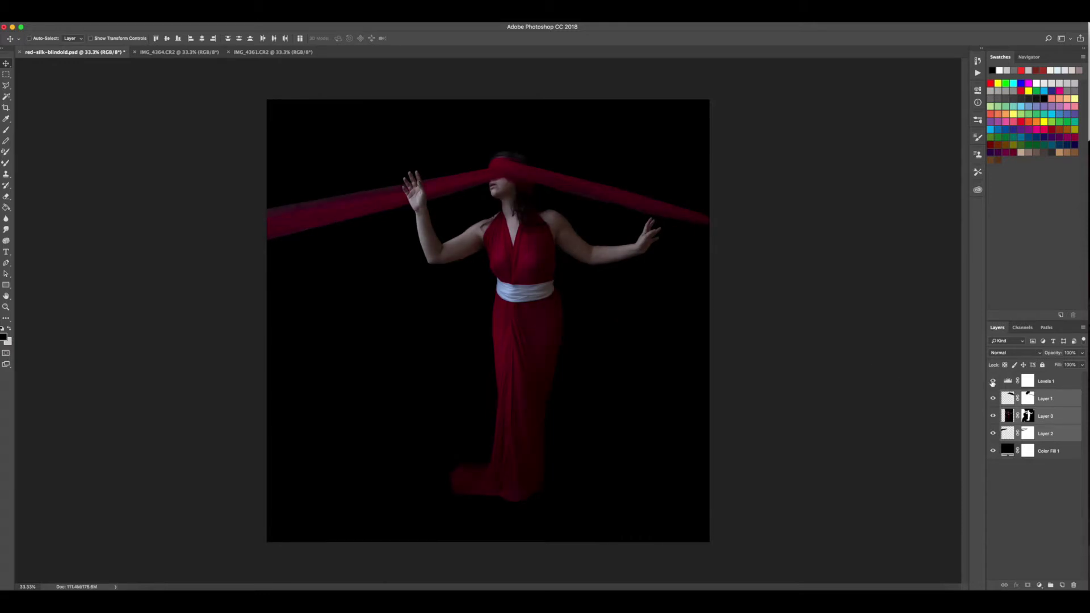
left_click(993, 382)
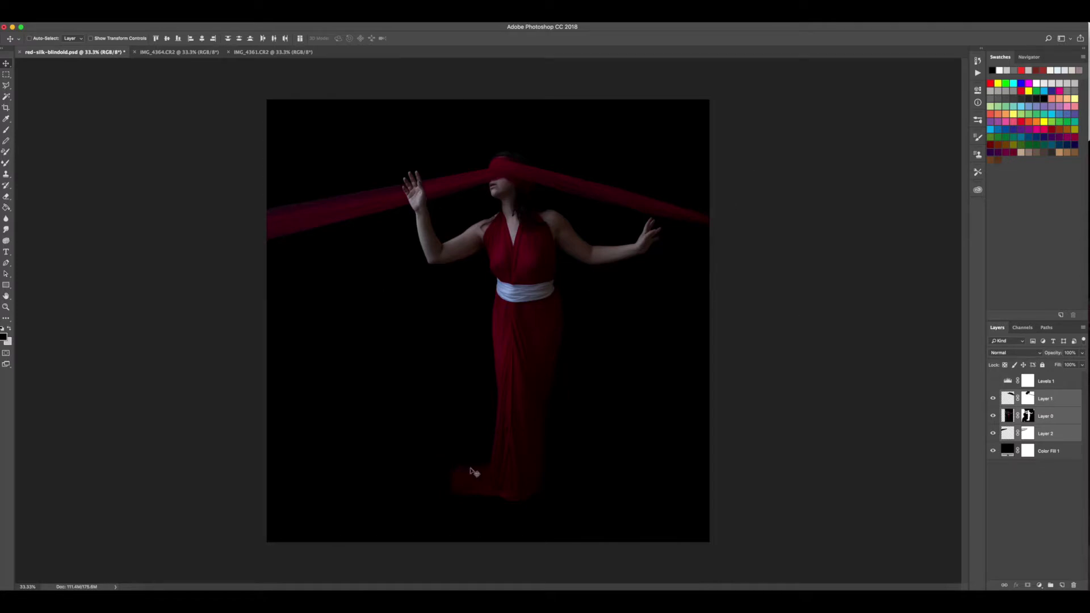
Step: Switch to Finder and preview the raw photos from IMG_4365.CR2 back to IMG_4360.CR2 in the Red Silk Blindfold folder
left_click(161, 591)
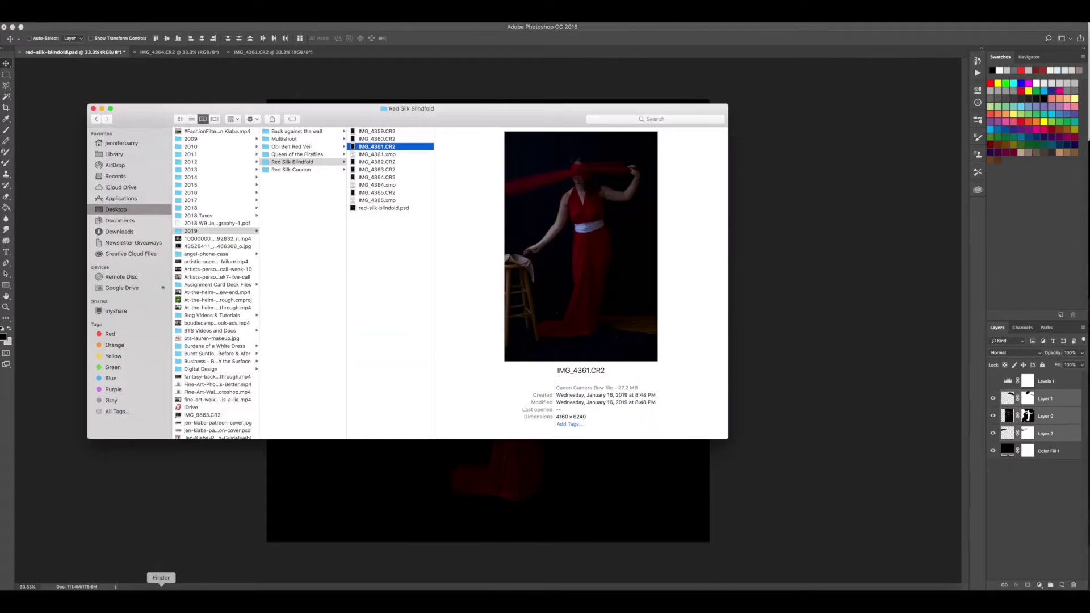
left_click(375, 193)
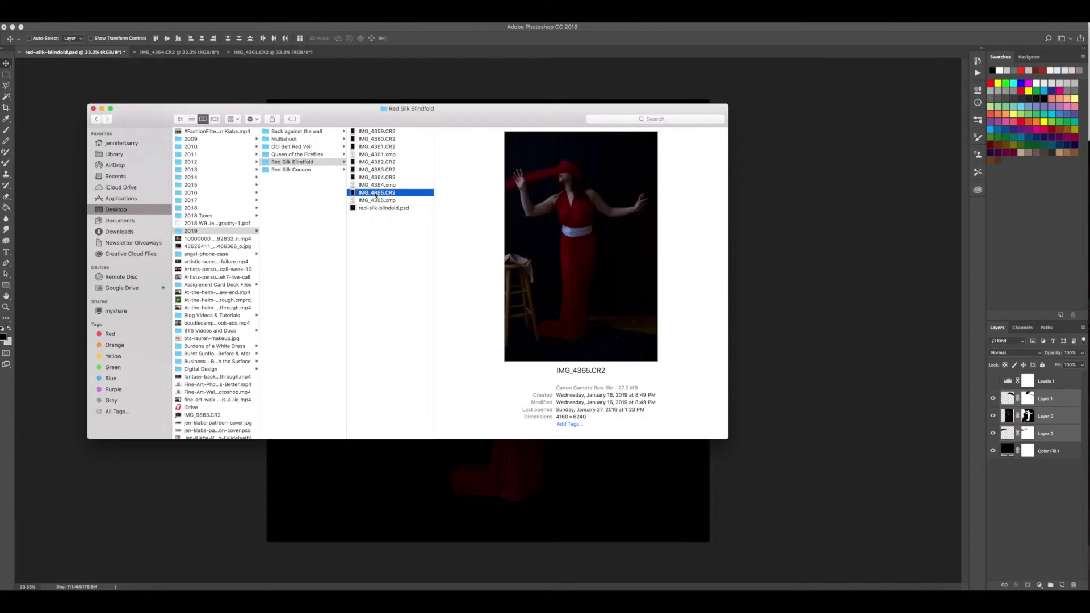
key("Up")
key("Up")
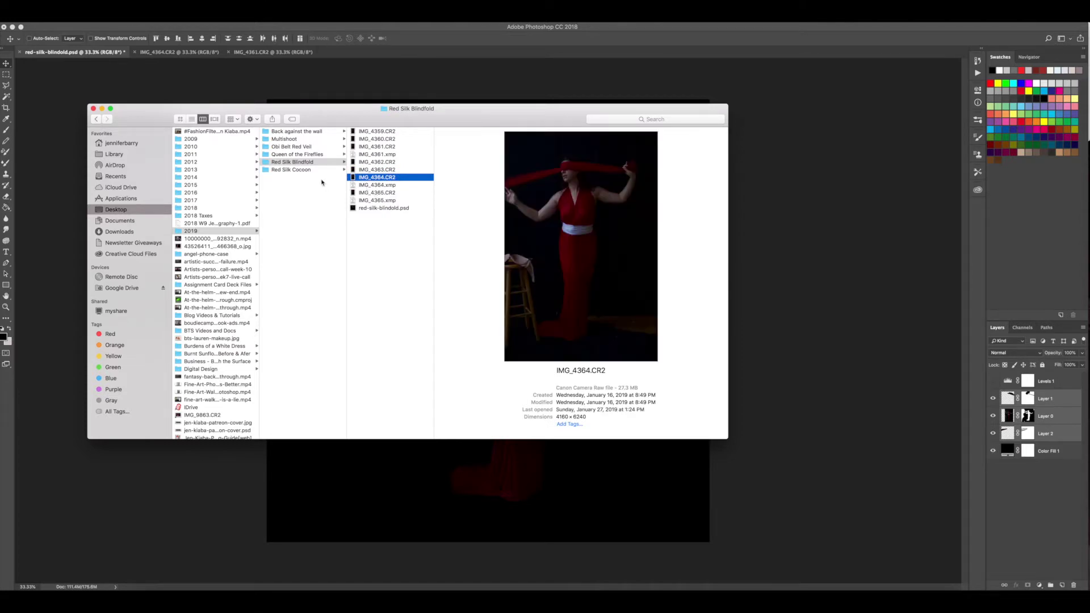
left_click(386, 171)
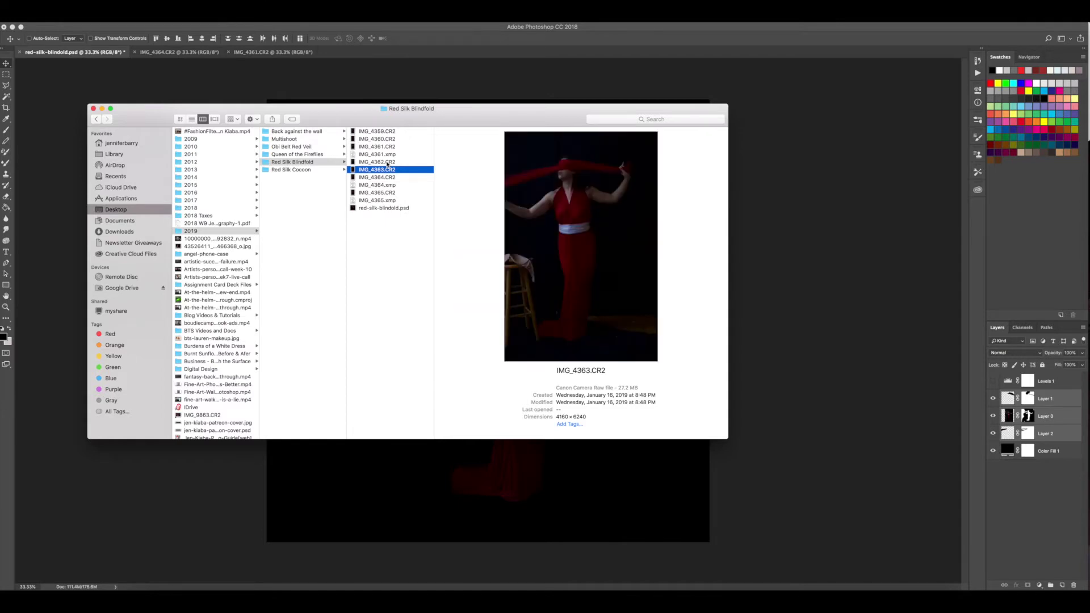
left_click(387, 163)
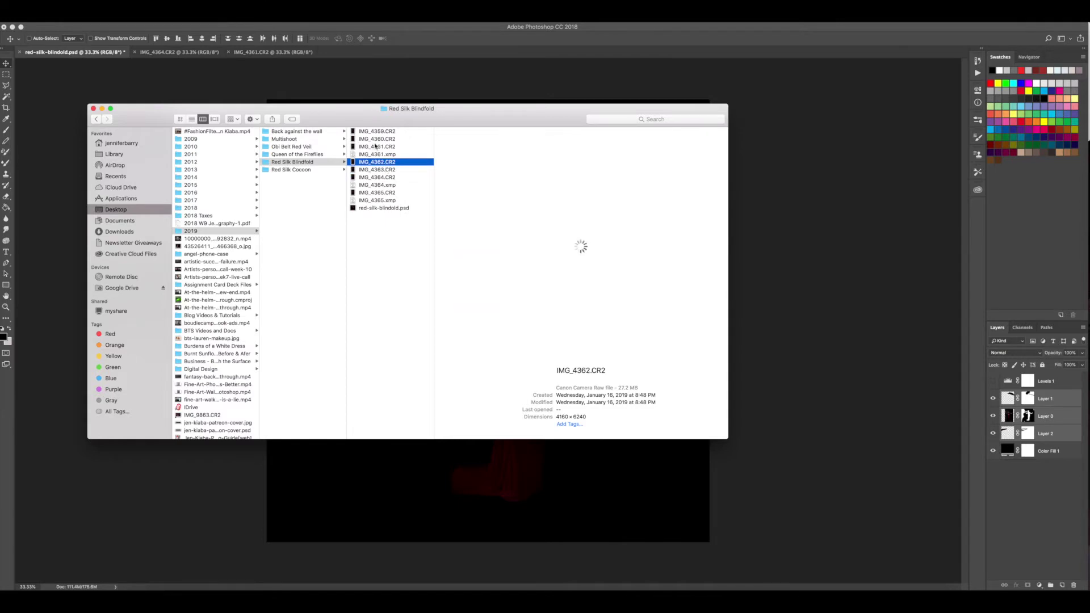
left_click(375, 154)
left_click(375, 146)
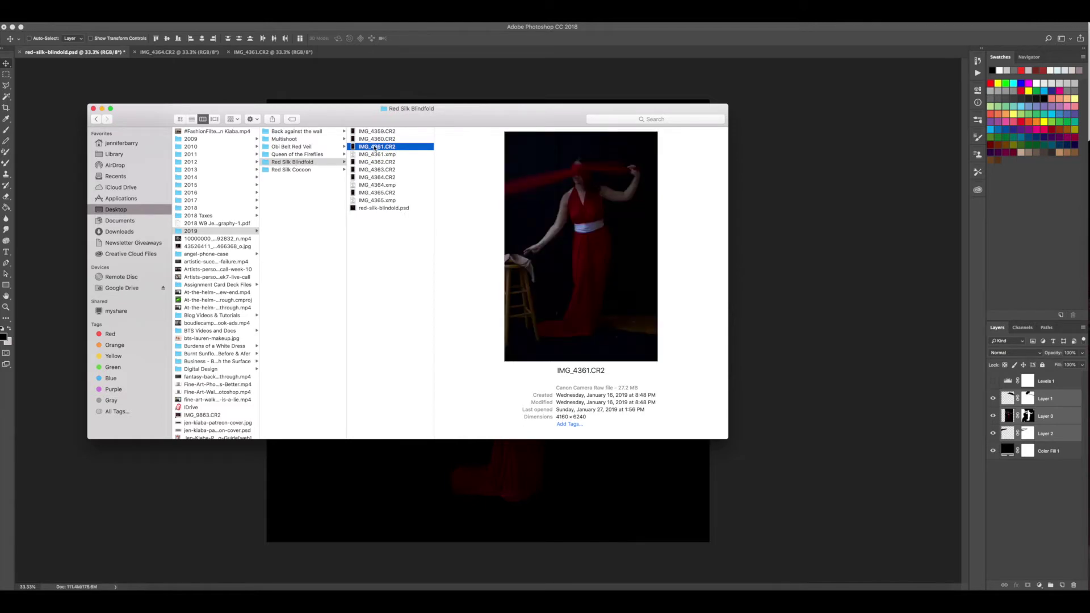
left_click(375, 139)
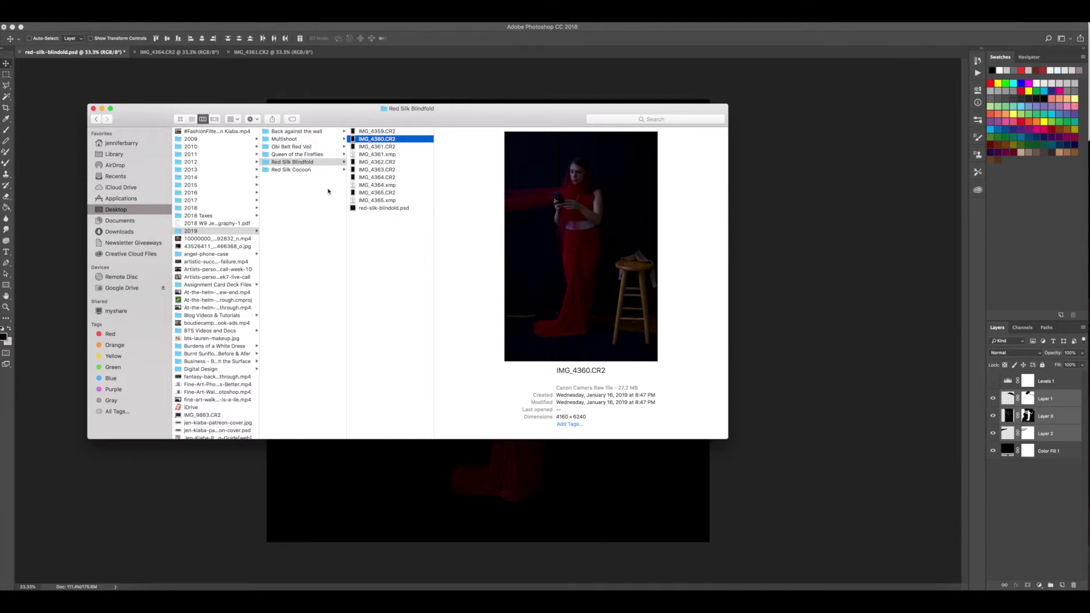
Step: Open IMG_4359.CR2 from the Red Silk Blindfold folder through Camera Raw as a new Photoshop document
key("Up")
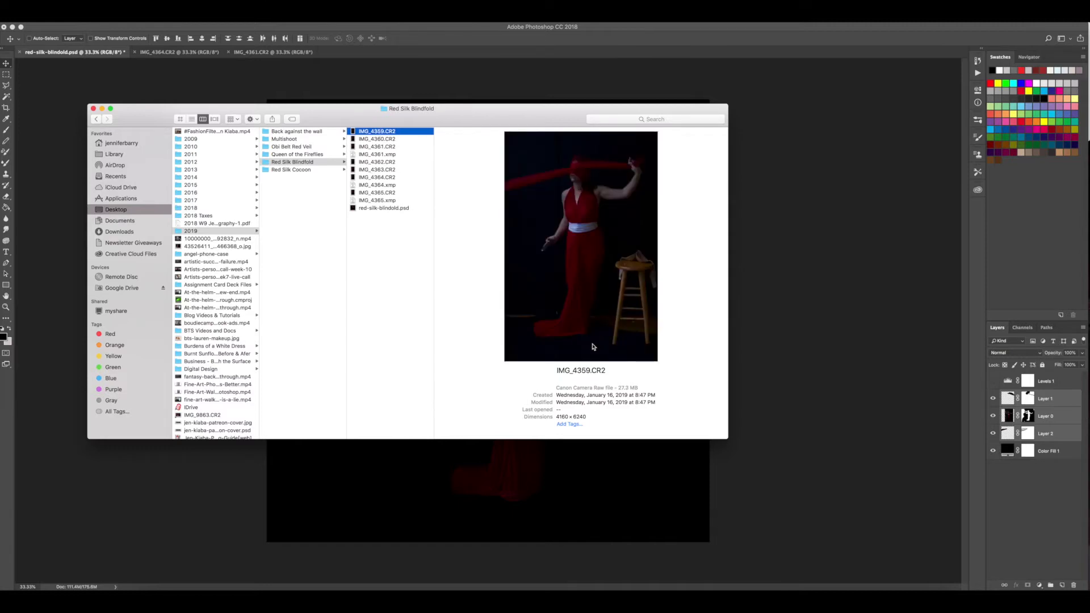
double_click(397, 131)
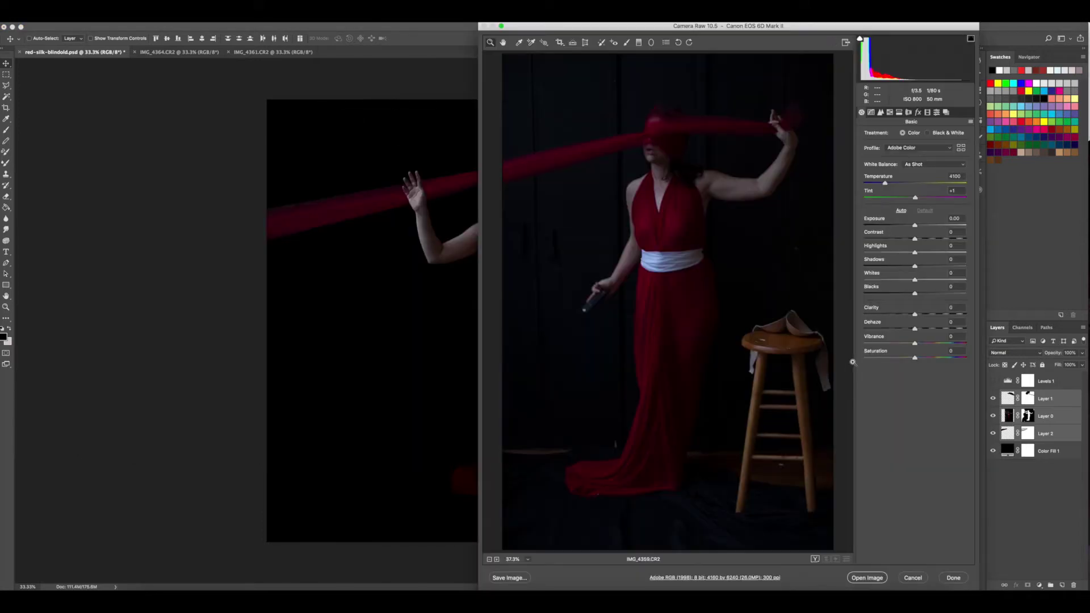
left_click(881, 576)
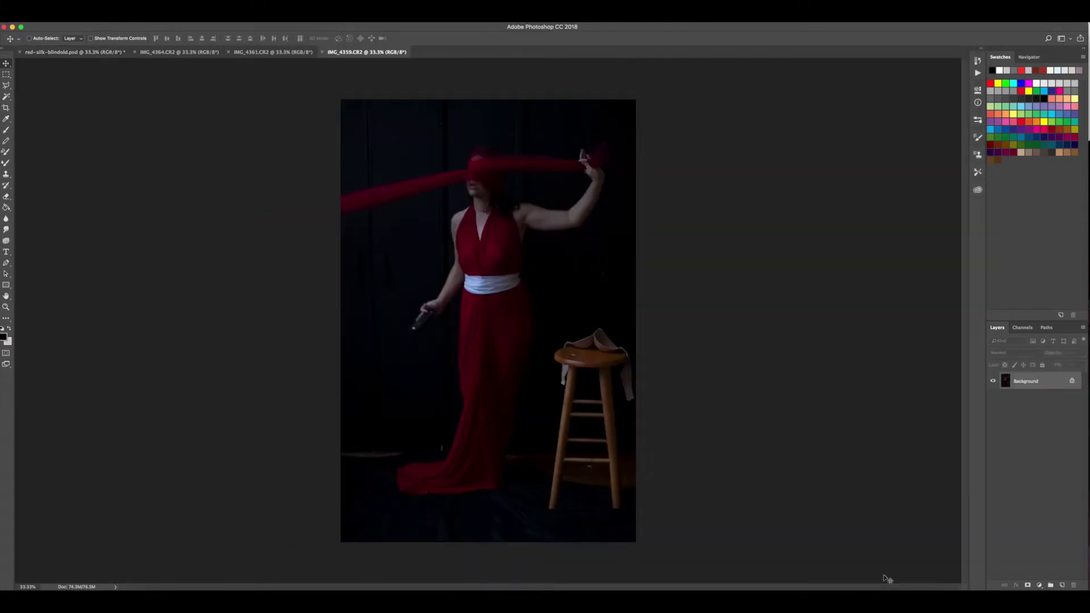
key("l")
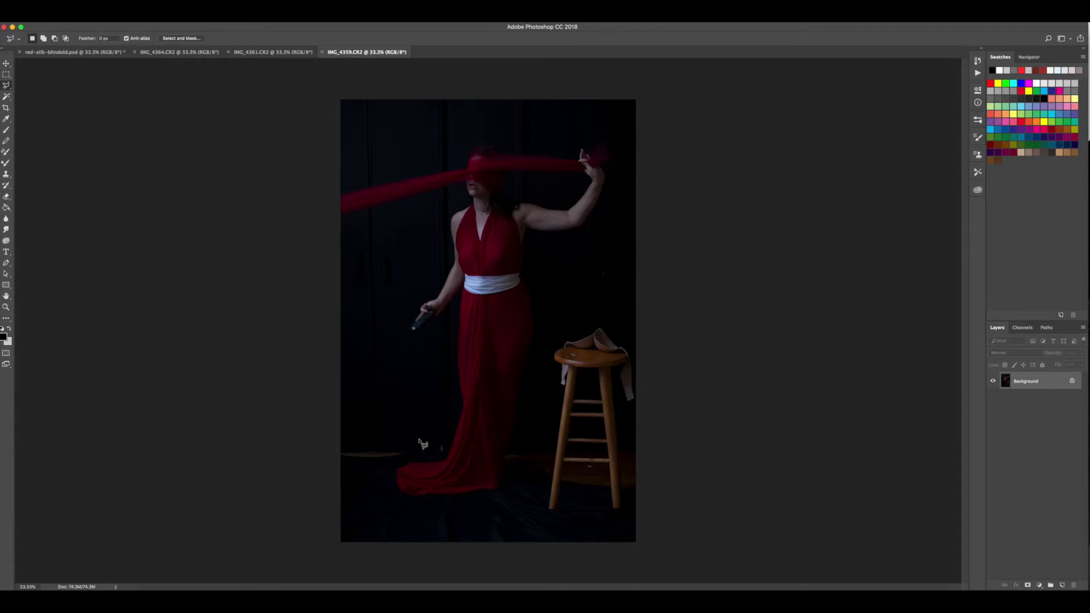
left_click(387, 451)
key("Escape")
Step: Outline the red skirt and its spread train from the white sash down to the floor with the freehand Lasso tool
right_click(4, 87)
left_click(37, 86)
mouse_move(473, 295)
left_mouse_down()
mouse_move(468, 327)
mouse_move(469, 293)
left_mouse_up()
mouse_move(446, 364)
left_mouse_down()
mouse_move(385, 463)
mouse_move(399, 499)
mouse_move(457, 507)
left_mouse_up()
key("Escape")
left_click_drag(467, 283, 425, 432)
key("shift")
mouse_move(462, 283)
left_mouse_down()
mouse_move(393, 499)
mouse_move(410, 444)
mouse_move(384, 475)
mouse_move(394, 497)
mouse_move(447, 511)
mouse_move(514, 484)
mouse_move(540, 318)
left_mouse_up()
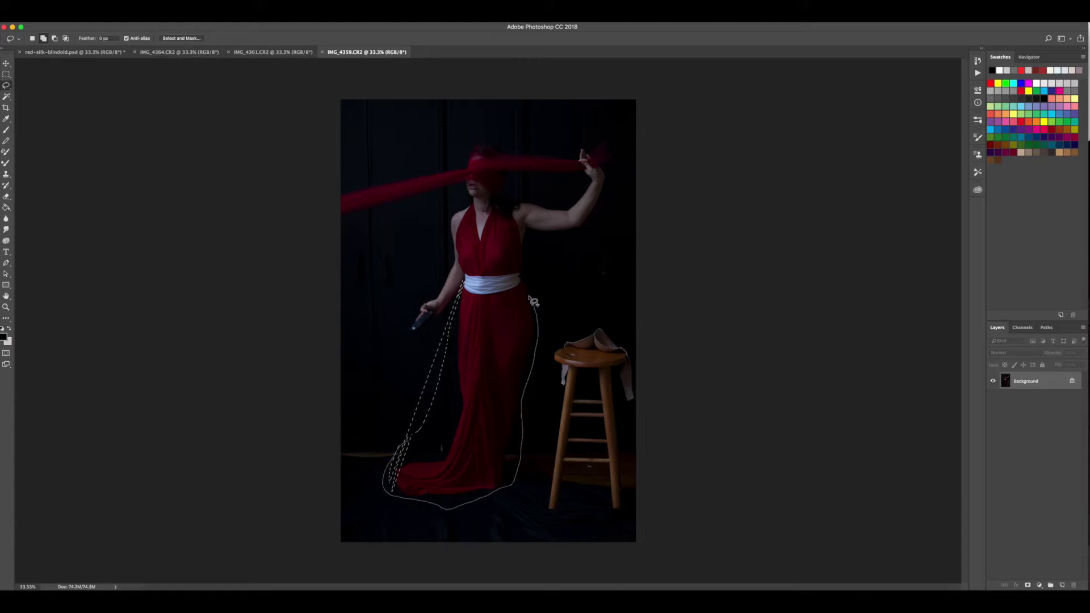
left_click_drag(467, 294, 409, 446)
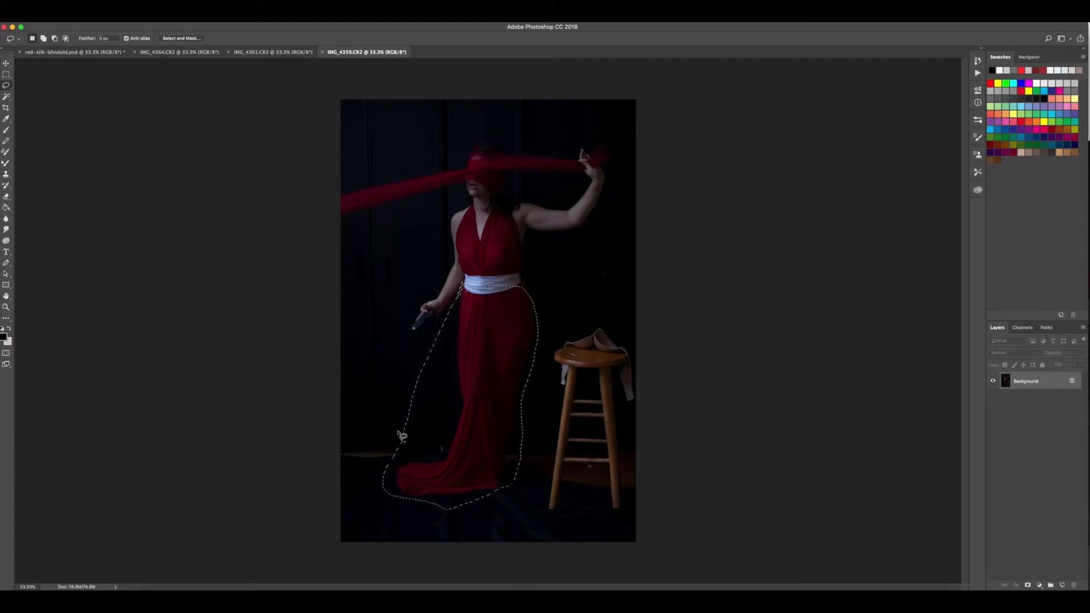
Step: Paste the selected skirt into red-silk-blindold.psd as a new layer and move it over the figure's skirt
left_click(73, 52)
key("super+v")
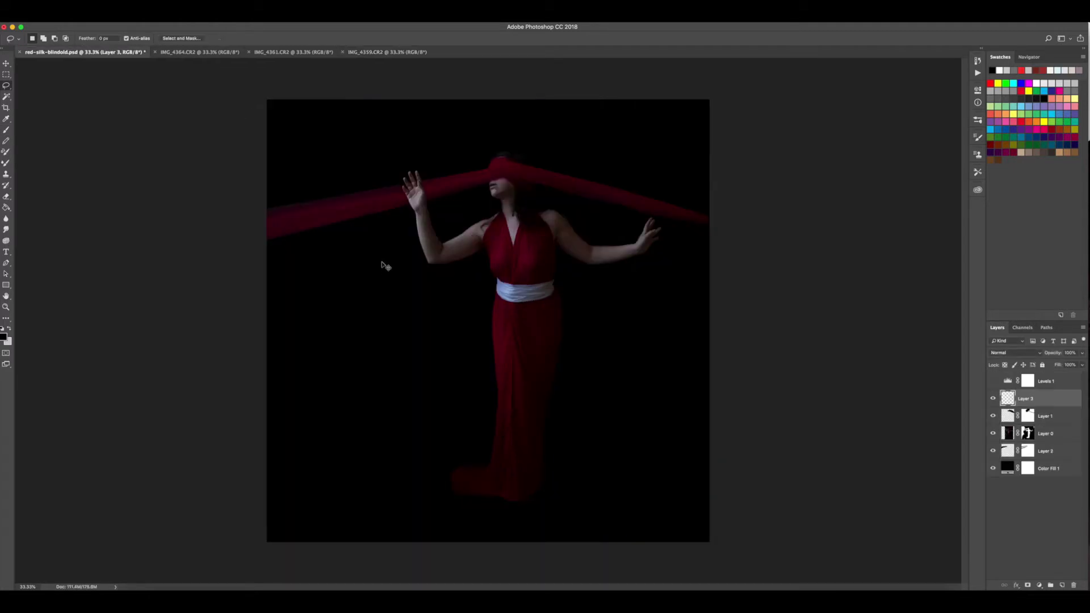
key("v")
left_click_drag(521, 255, 520, 347)
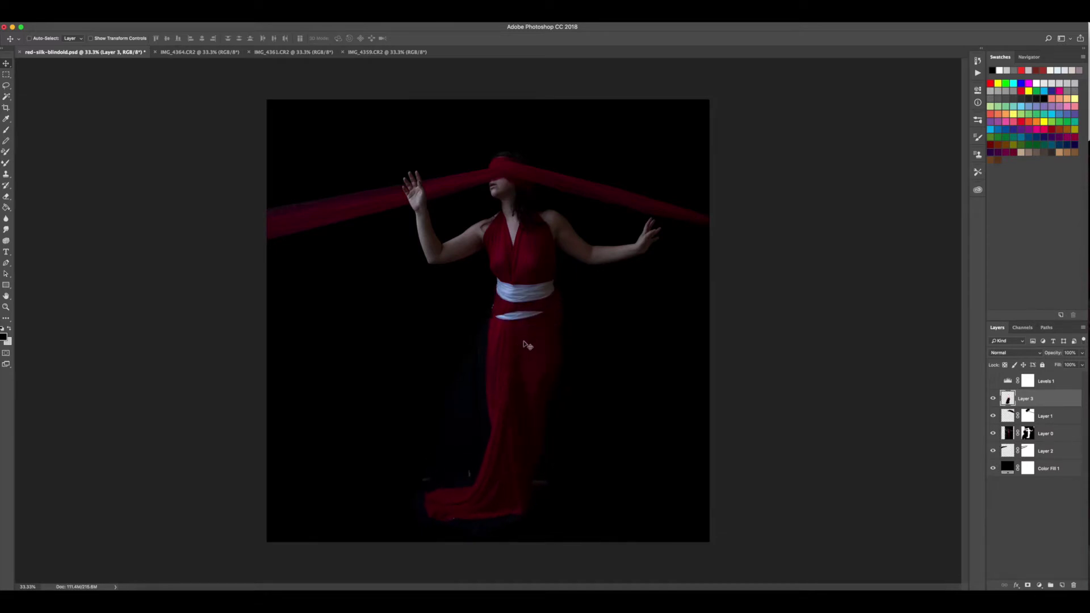
Step: Stretch the pasted skirt to about 111% height with Free Transform and align its sash with the figure's waist
key("ctrl+t")
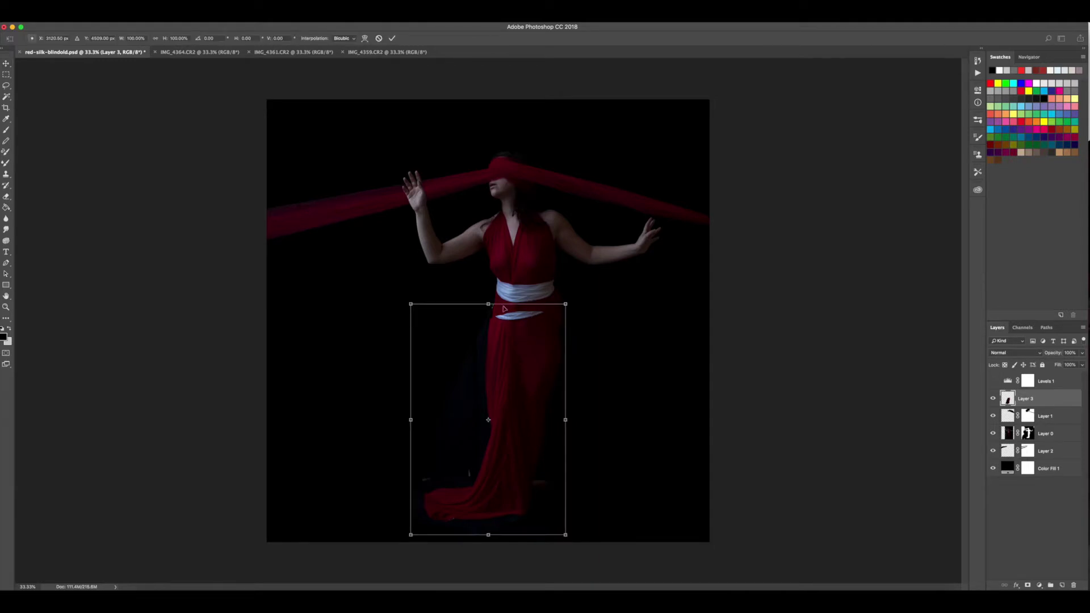
left_click_drag(488, 305, 520, 312)
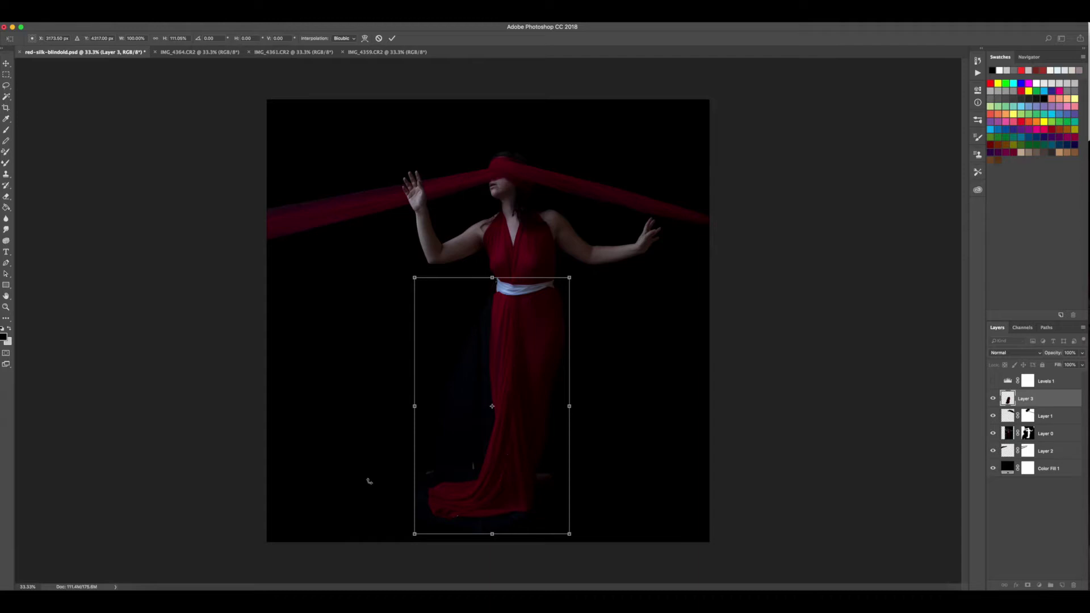
left_click_drag(512, 333, 518, 342)
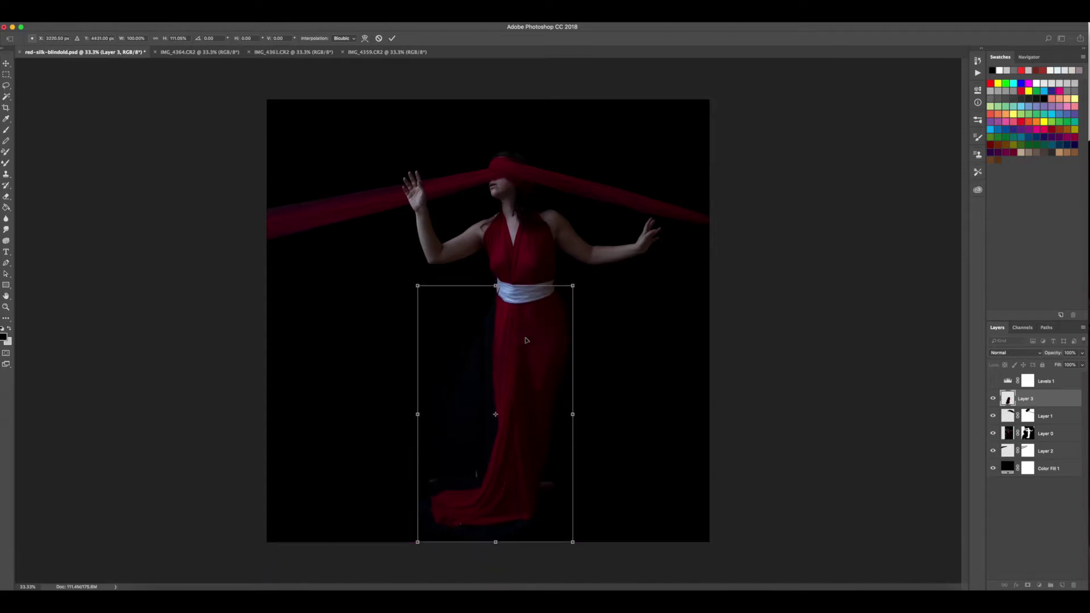
left_click(393, 39)
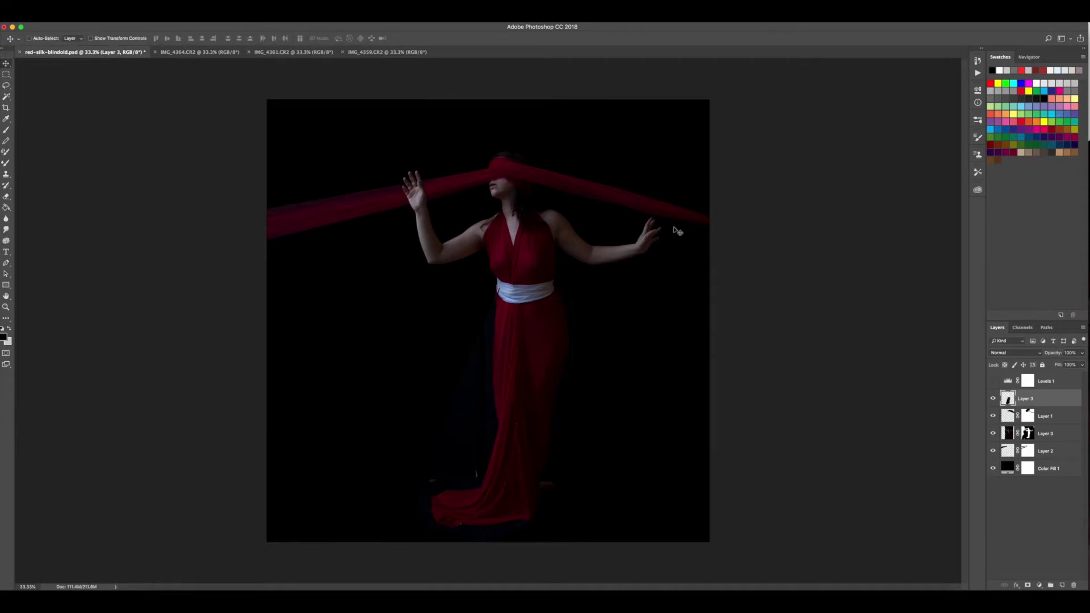
Step: Compare the figure with and without the pasted skirt layer
left_click(994, 399)
left_click(993, 399)
left_click(994, 399)
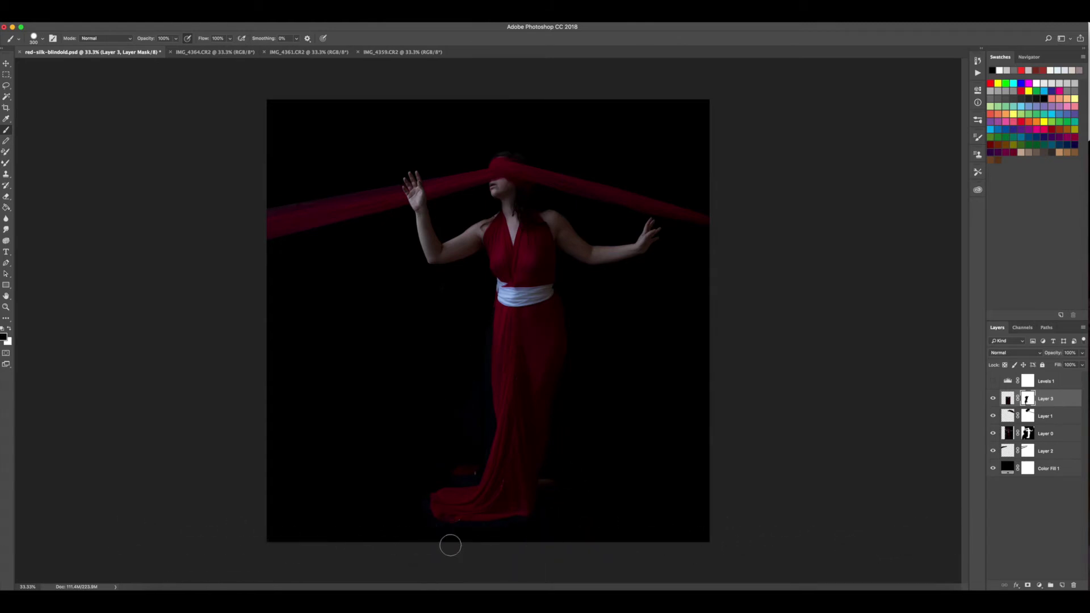
Step: Nudge the masked skirt on Layer 3 until its white sash lines up with the figure's waist
key("v")
left_click_drag(559, 323, 552, 316)
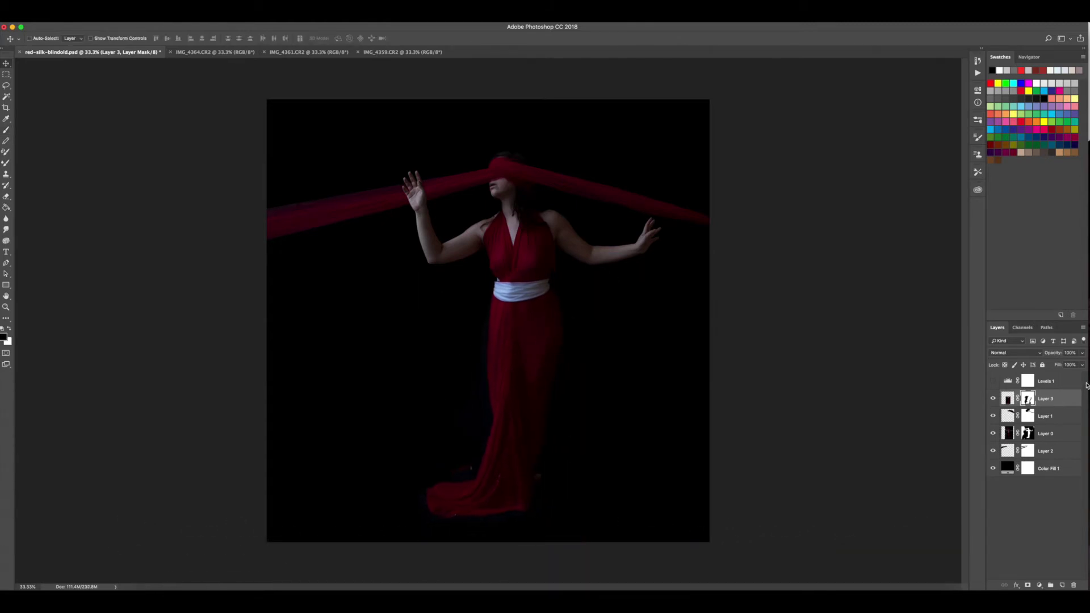
key("super+1")
key("h")
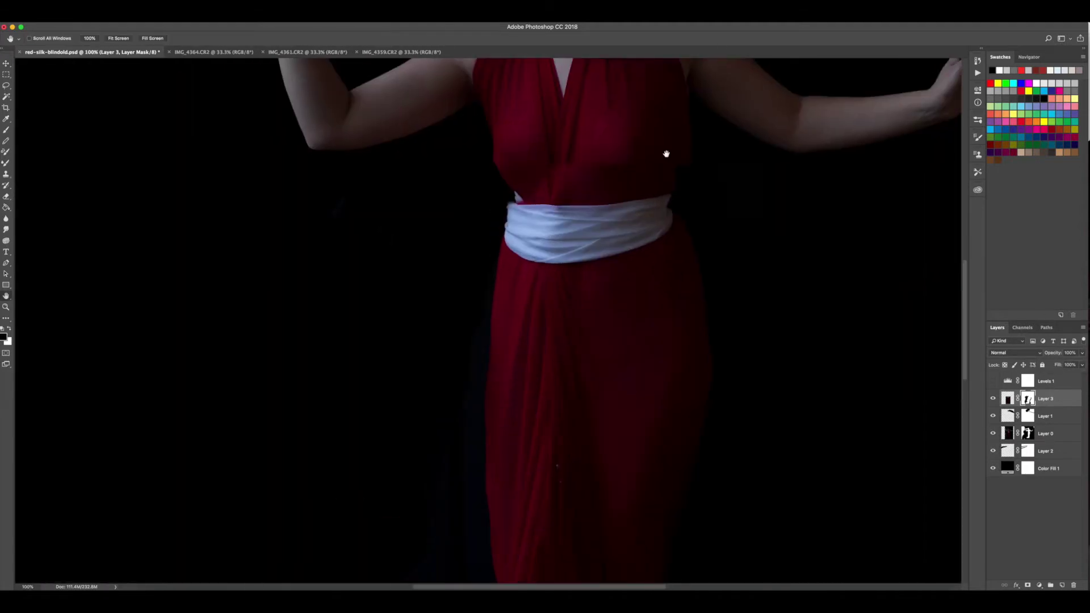
left_click_drag(666, 153, 632, 216)
key("b")
key("v")
left_click_drag(494, 332, 514, 342)
key("b")
key("v")
left_click_drag(605, 298, 603, 315)
key("b")
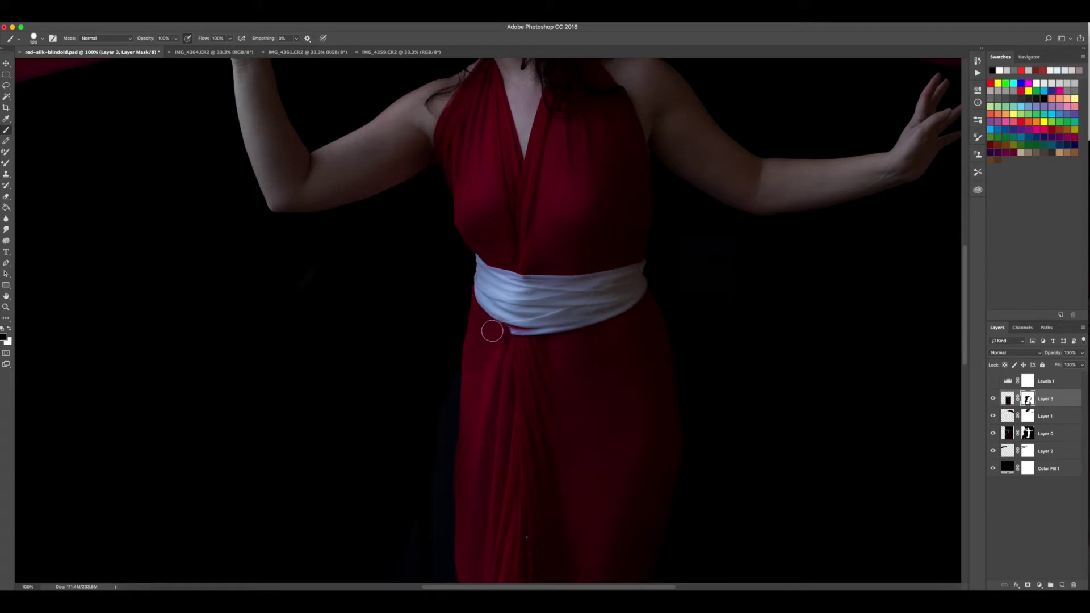
Step: Reveal a bit of Layer 3 at the sash's lower edge by painting white on its mask
key("x")
left_click(495, 327)
key("v")
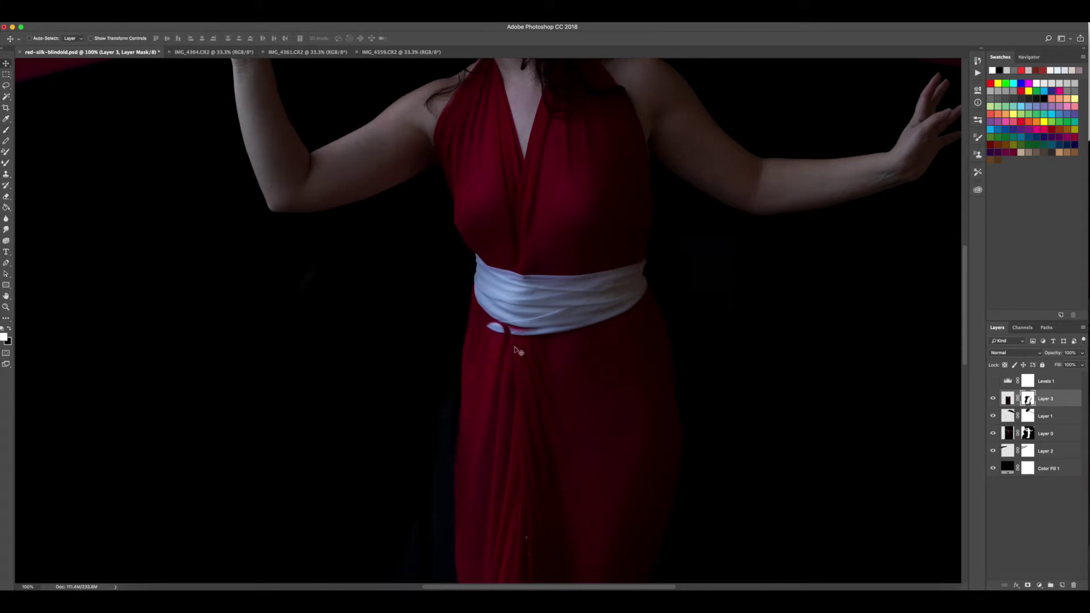
Step: Warp Layer 3's upper edge upward so the skirt's sash merges with the sash of the figure beneath
left_click(528, 390)
key("super+t")
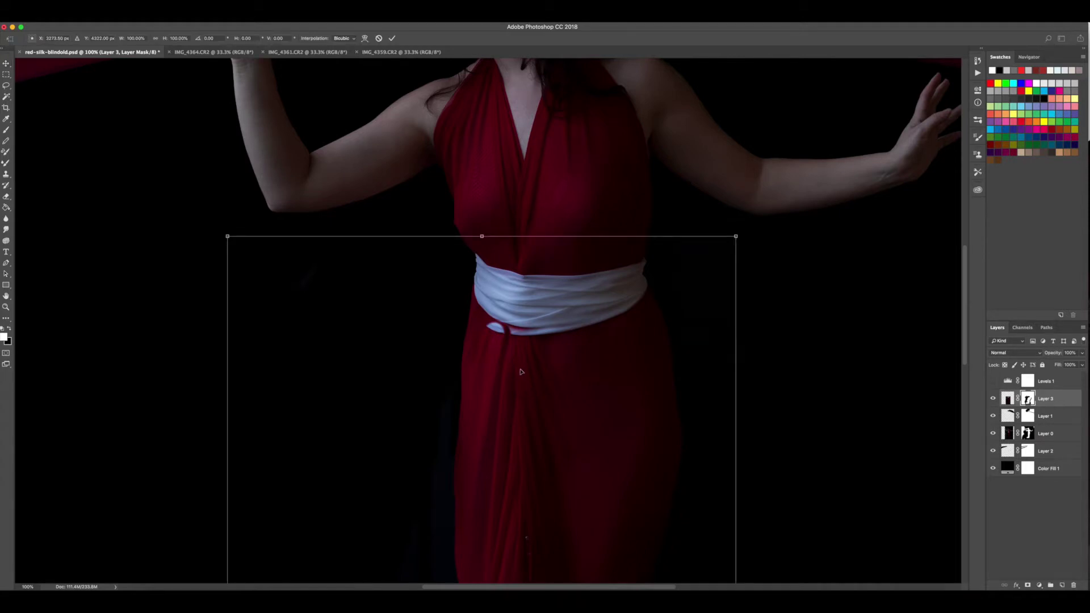
right_click(519, 371)
key("Down")
key("Down")
key("Down")
key("Return")
left_click_drag(396, 237, 412, 199)
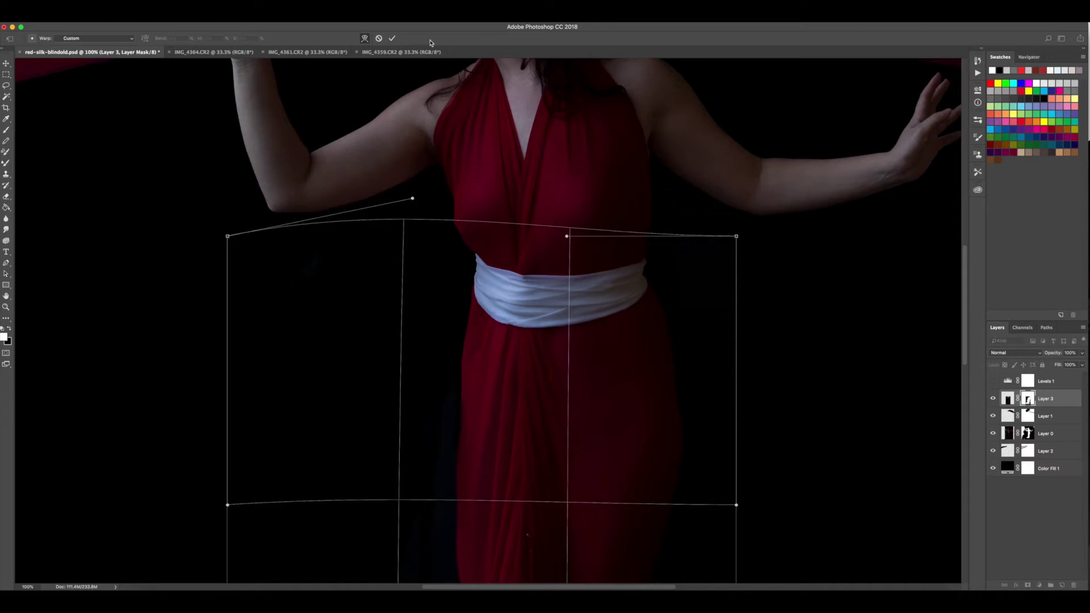
key("Return")
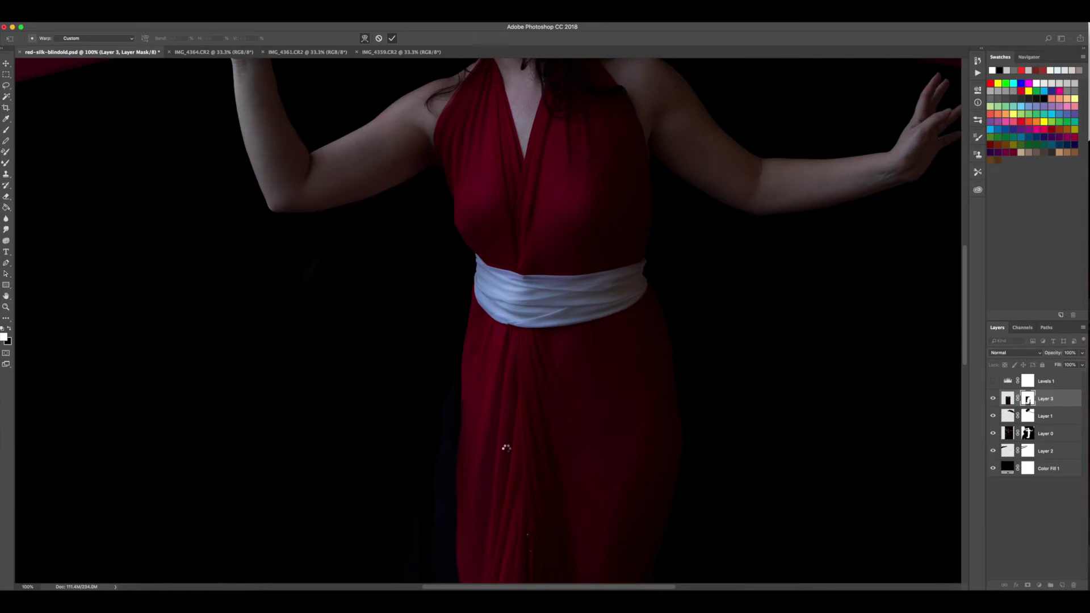
Step: Clean the bluish backdrop fringe beside the skirt's hip by painting on Layer 3's mask
key("b")
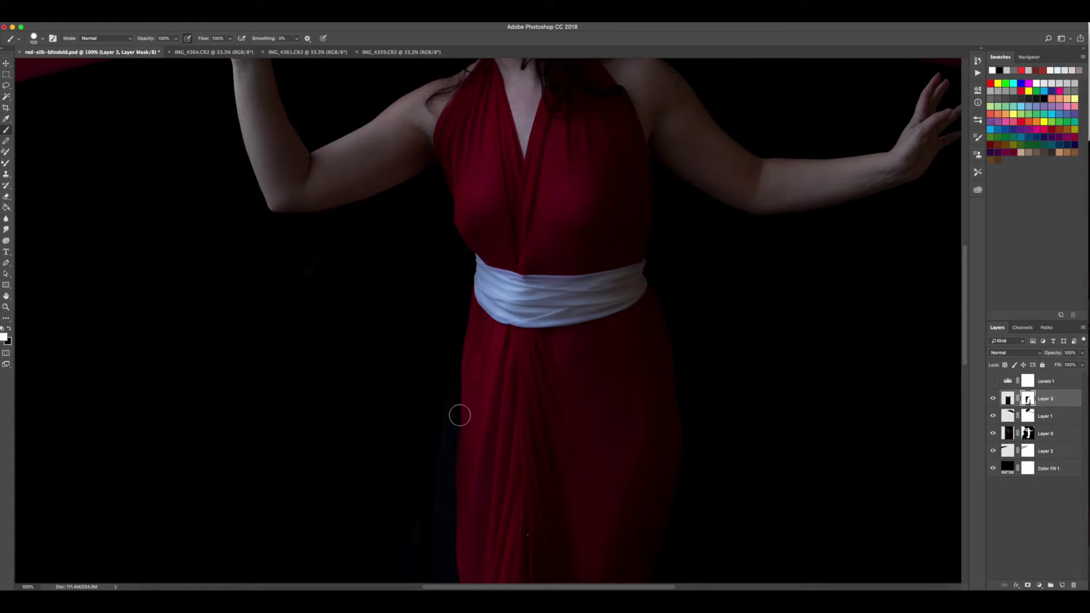
mouse_move(445, 355)
left_mouse_down()
mouse_move(447, 306)
mouse_move(441, 433)
mouse_move(445, 292)
left_mouse_up()
key("x")
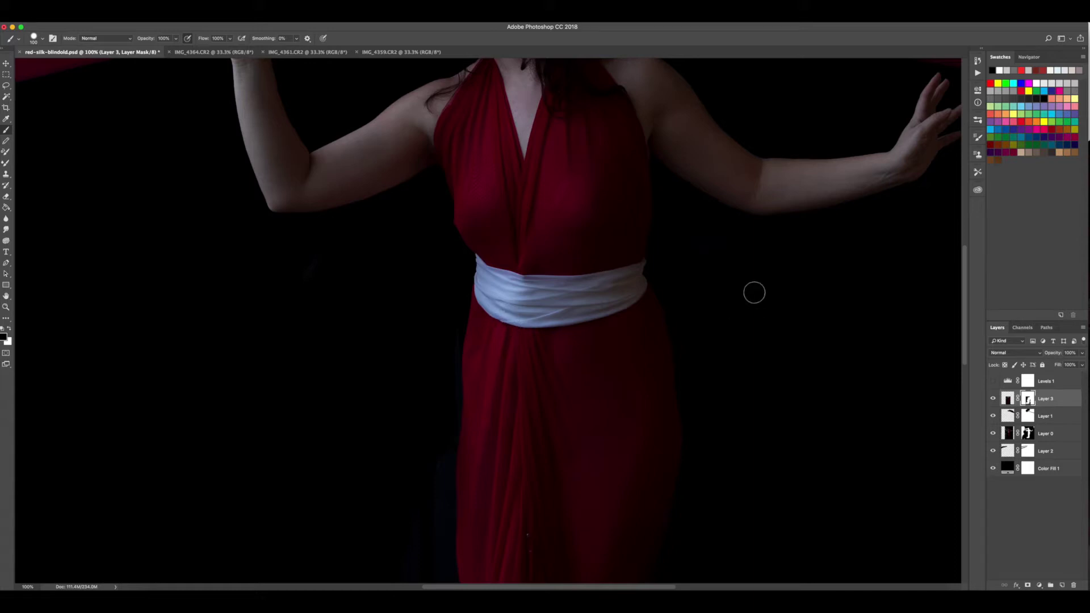
Step: Compare the whole composite with Layer 3 hidden and shown
key("super+0")
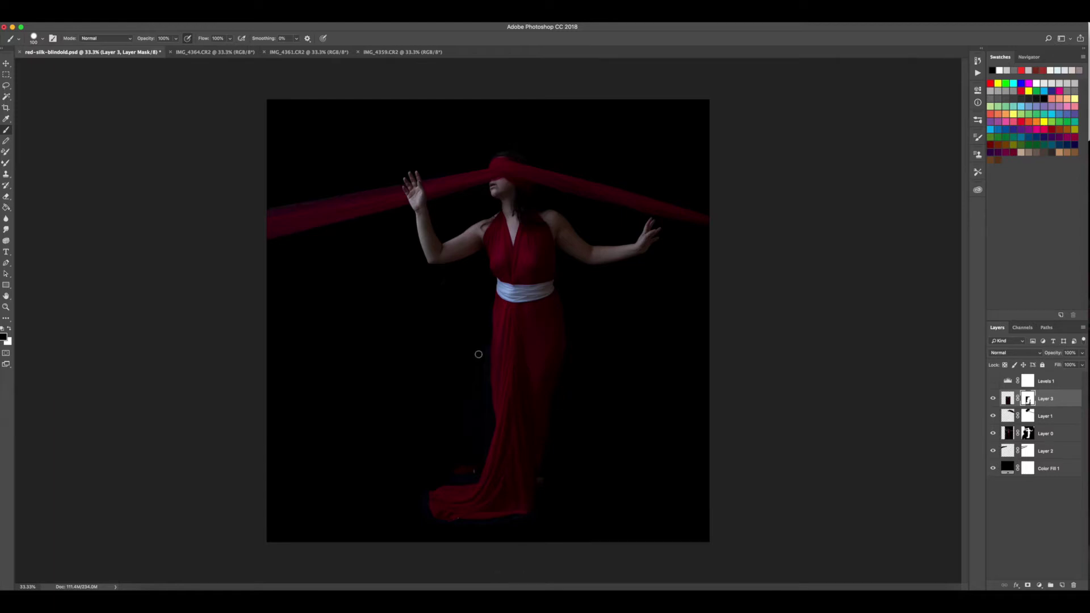
left_click(993, 399)
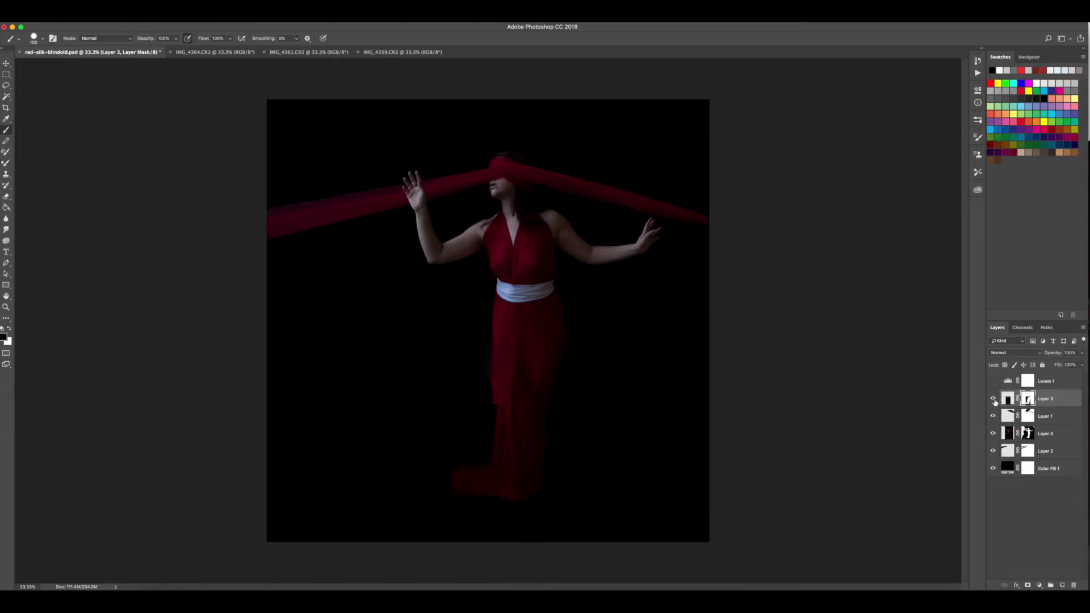
left_click(993, 399)
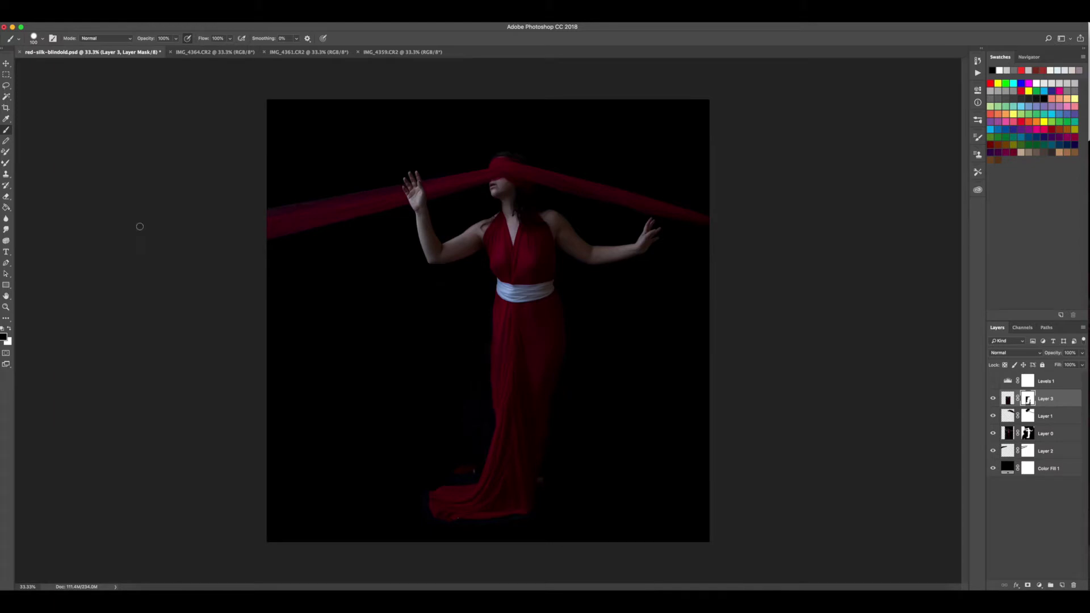
Step: Select the leftover backdrop around the skirt with the Magic Wand and paint it out on Layer 3's mask
left_click(6, 97)
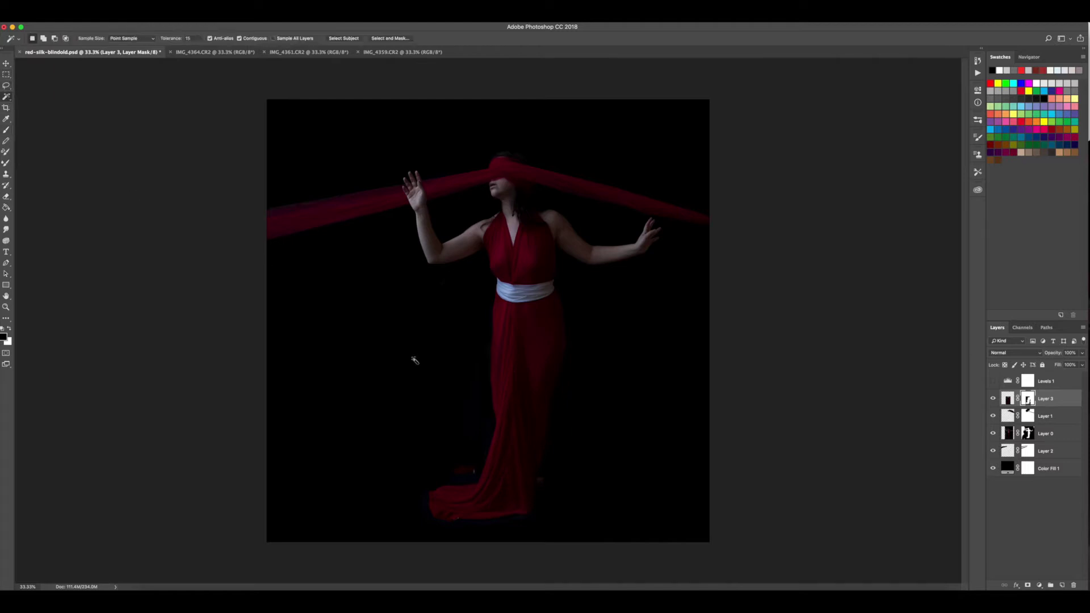
left_click(479, 431)
key("b")
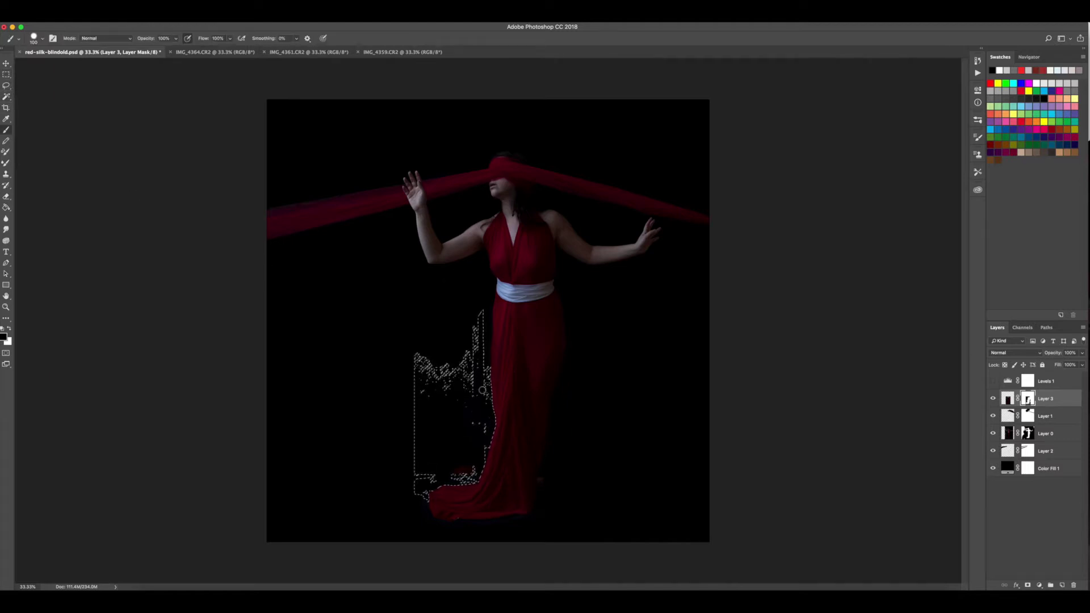
key("bracketright")
key("bracketright")
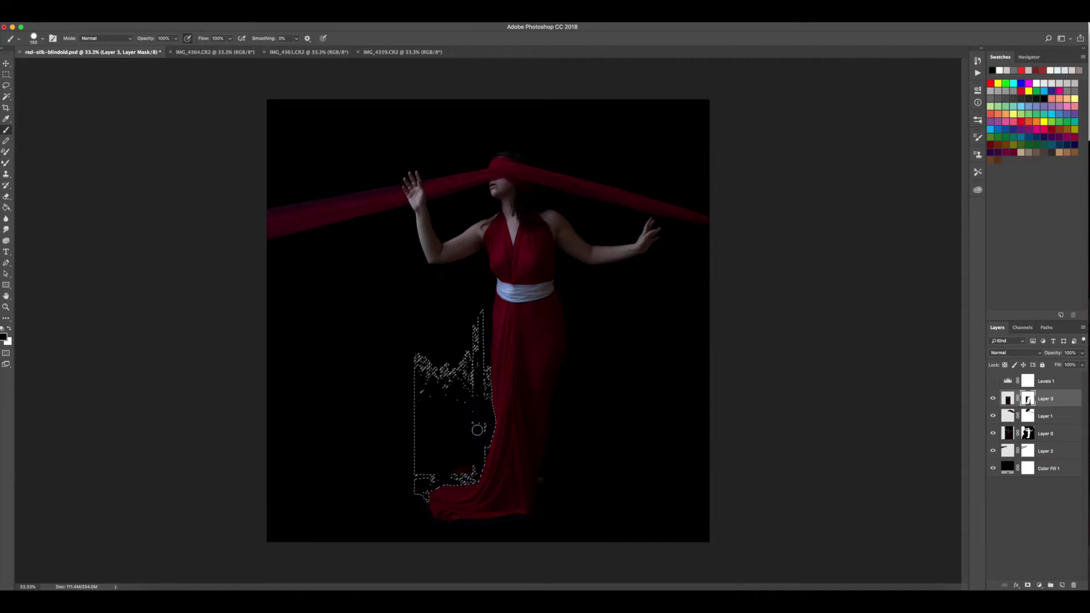
left_click(6, 97)
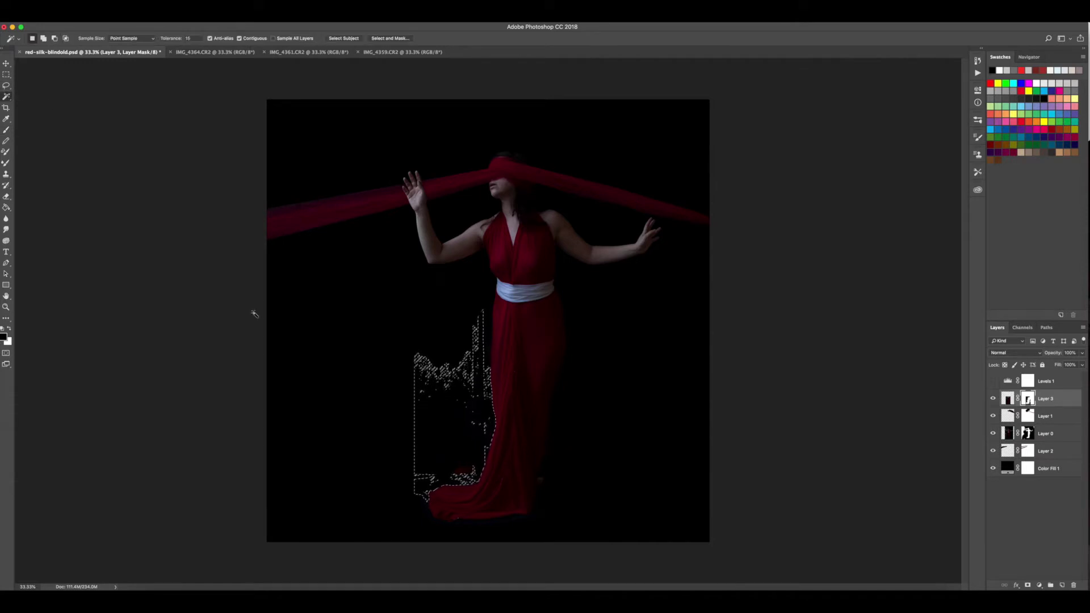
left_click(487, 471)
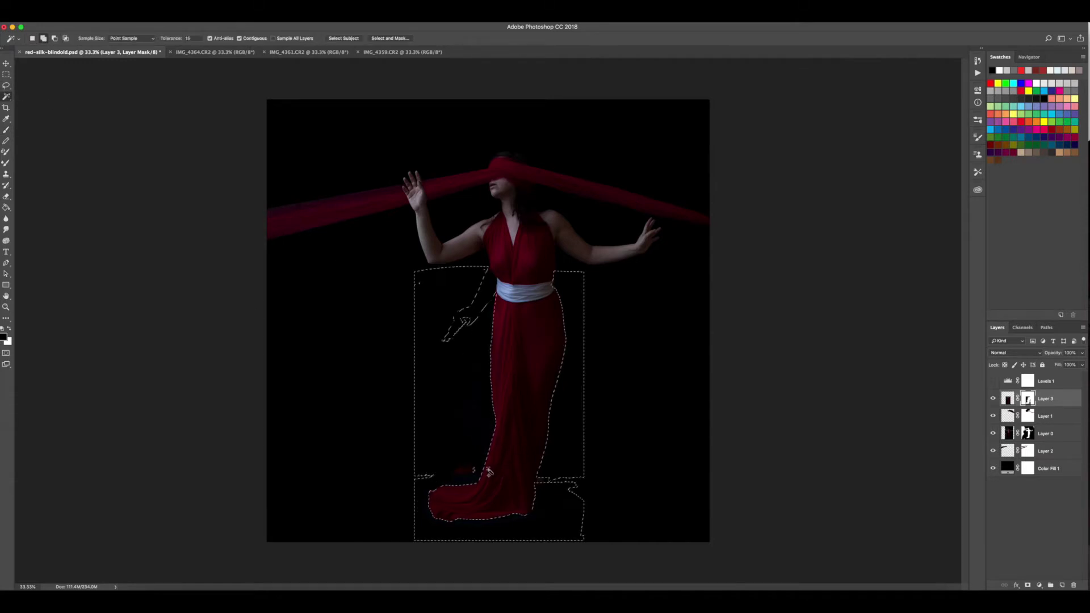
key("b")
key("ctrl+d")
Step: Select and mask out the remaining backdrop around the train on Layer 3, and show the Levels 1 adjustment to check the dark areas
scroll(568, 443, "up", 1)
key("w")
left_click(419, 445)
left_click(188, 12)
double_click(1008, 381)
key("ctrl+d")
key("b")
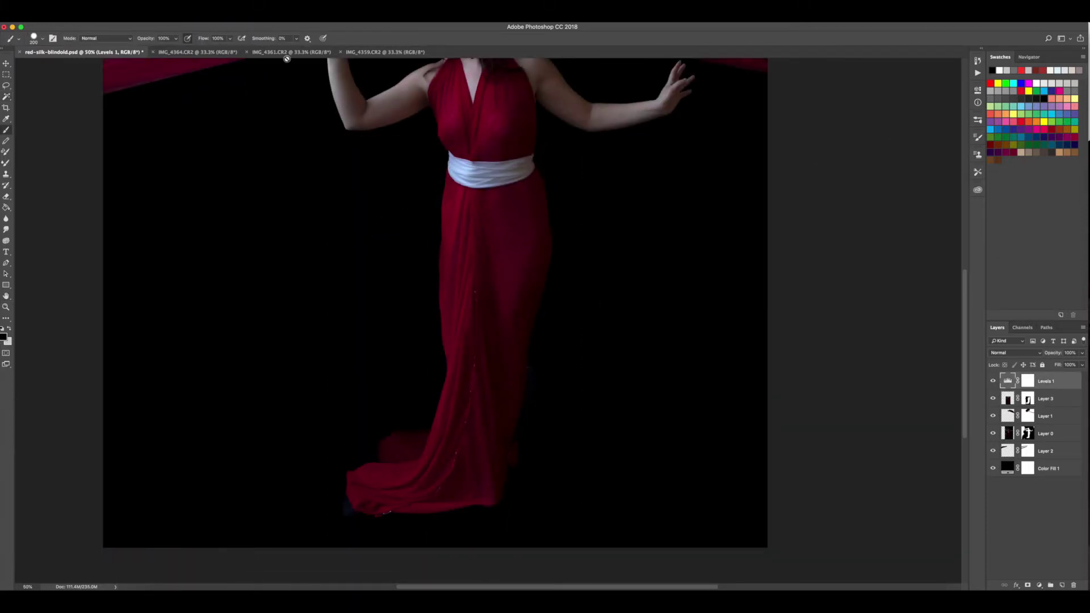
Step: Load Layer 3's mask as a selection and paint out the original dress hem behind the train on Layer 0's mask
left_click(1045, 398)
left_click(1028, 398, "ctrl")
left_click(1028, 433)
key("ctrl+d")
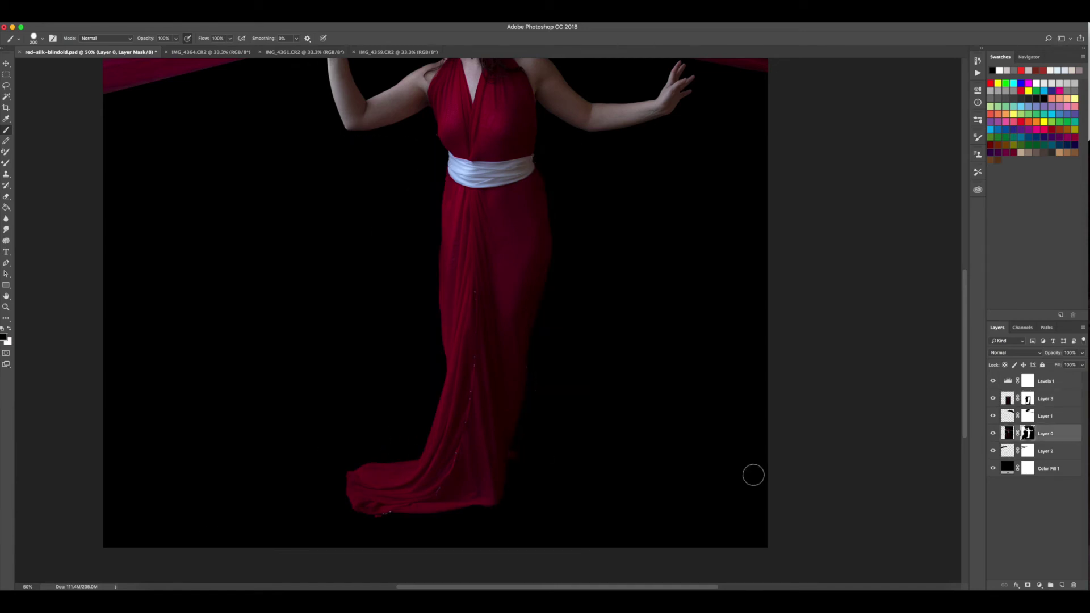
Step: Clean the faint fringe along the skirt's shadowed lower edge on the masks of Layer 3 and Layer 0 with a smaller brush, and save the file
scroll(519, 460, "up", 3)
left_click(1028, 399)
key("bracketleft")
key("bracketleft")
key("bracketleft")
key("bracketleft")
key("bracketleft")
key("bracketleft")
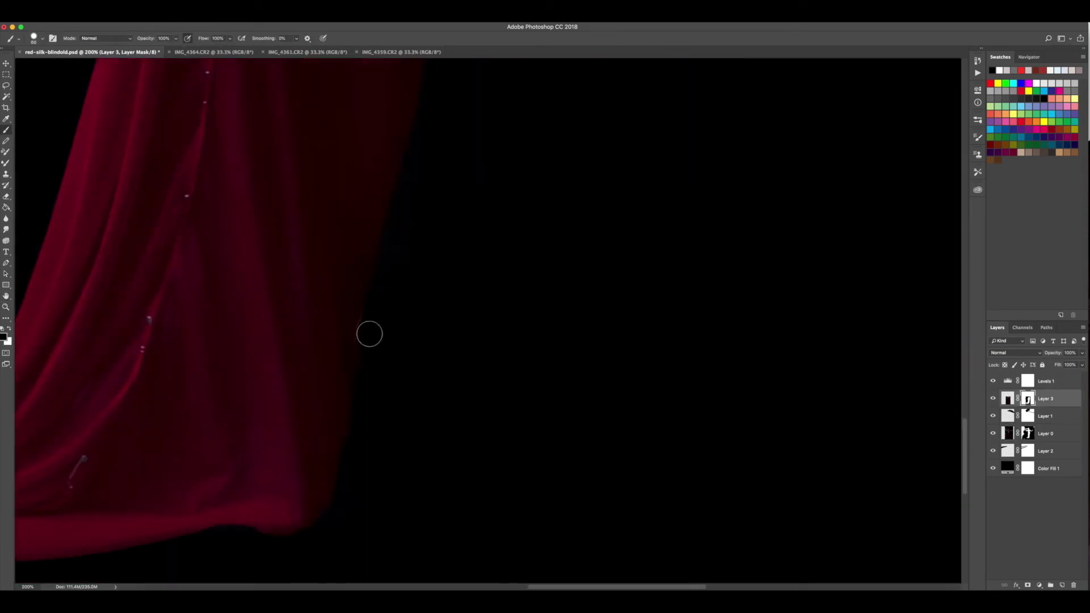
key("alt+bracketleft")
key("alt+bracketleft")
scroll(350, 448, "down", 2)
left_click_drag(374, 334, 348, 509)
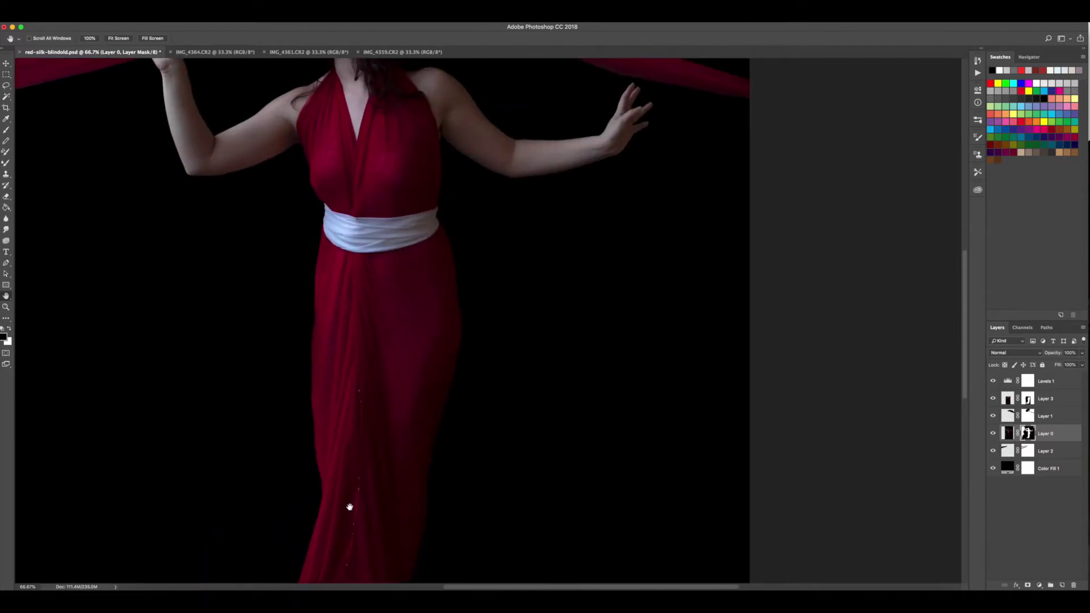
key("super+s")
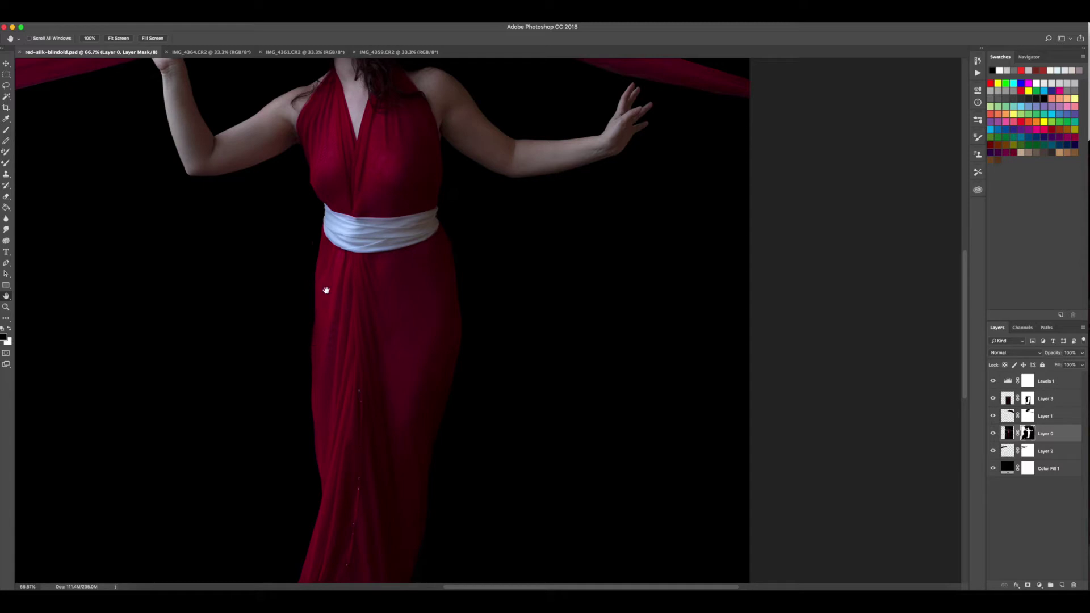
Step: Inspect the brightened figure from the blindfold down to the train for remaining flaws
scroll(289, 219, "left", 4)
scroll(290, 220, "up", 1)
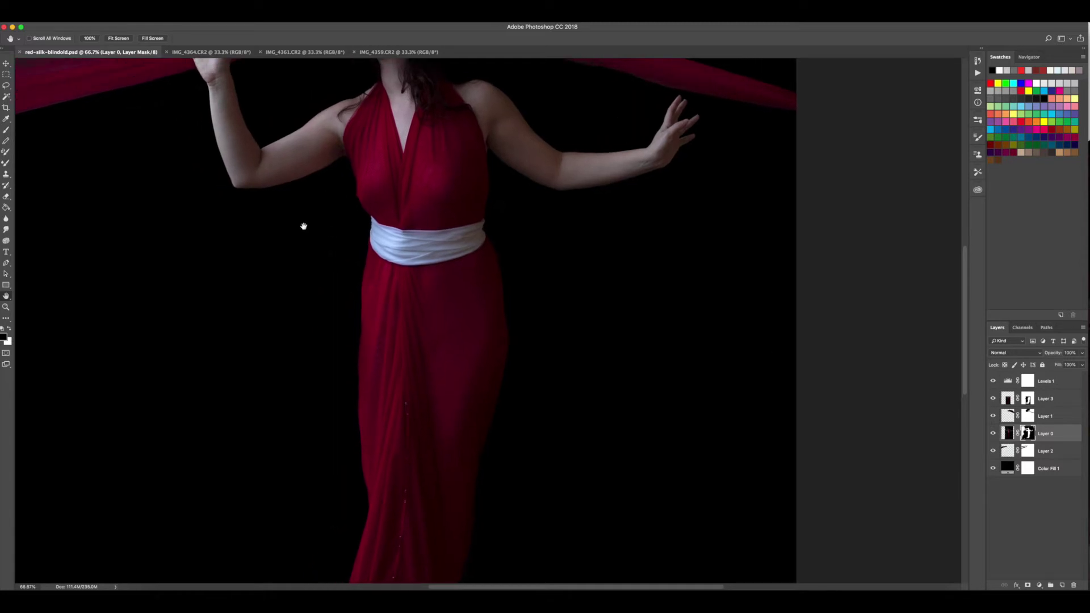
scroll(319, 228, "left", 3)
scroll(318, 255, "left", 2)
scroll(324, 312, "up", 5)
scroll(307, 330, "right", 2)
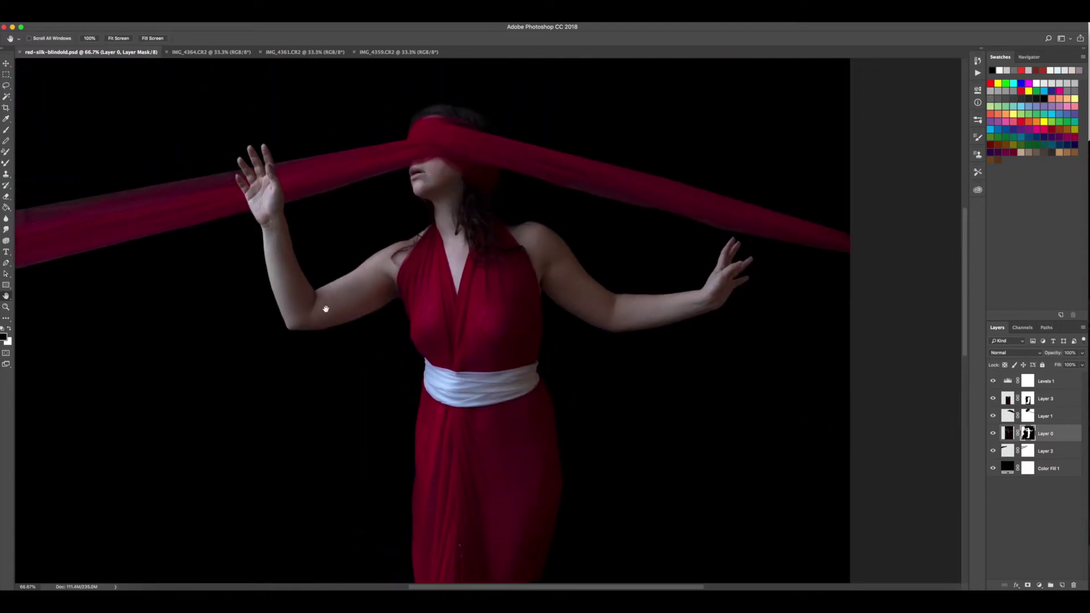
scroll(296, 341, "down", 10)
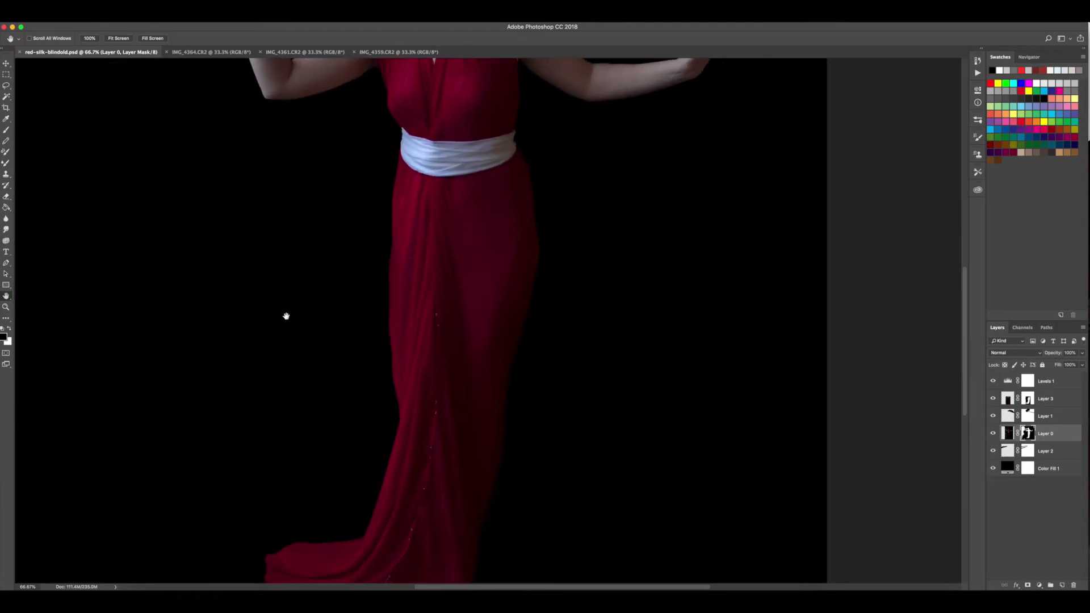
Step: Clone out the white specks along the skirt's folds on Layer 3, mask the pale sliver at the train's hem, and save the file
key("super+equal")
key("super+equal")
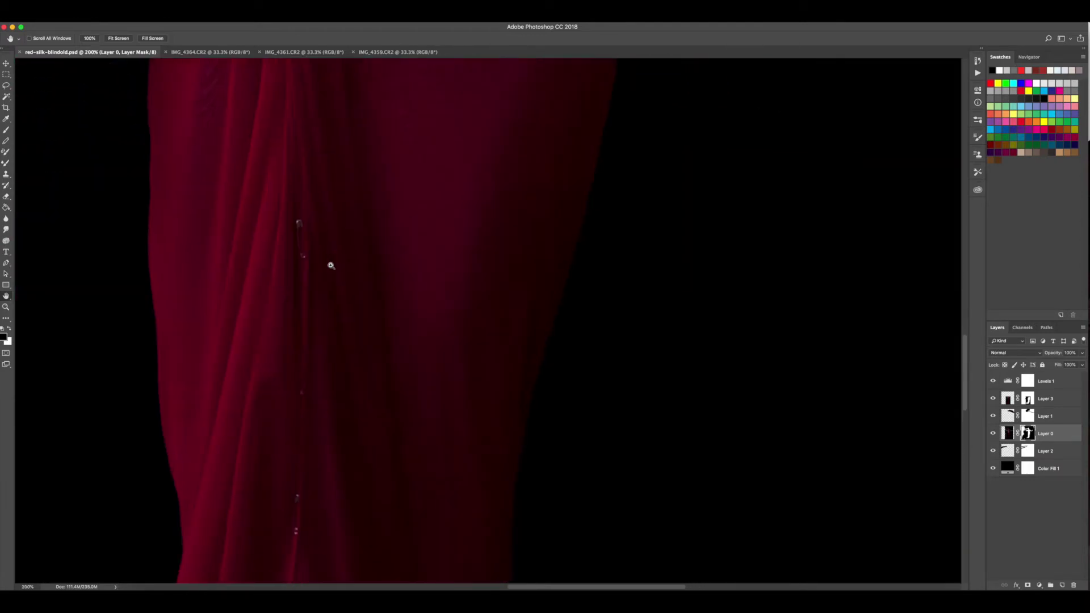
key("super+equal")
left_click_drag(294, 294, 459, 259)
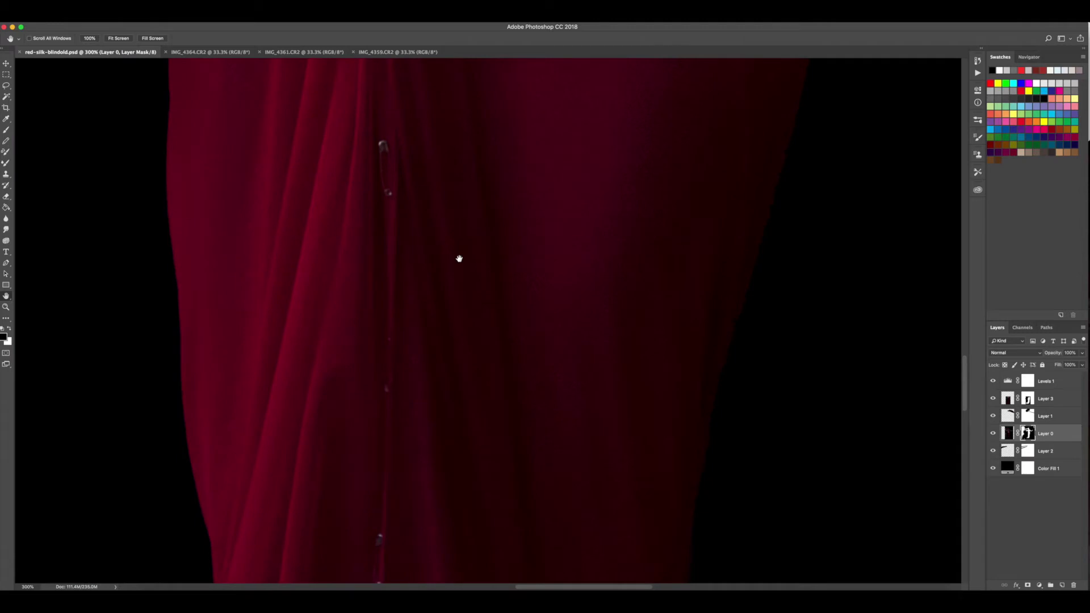
left_click(1027, 399)
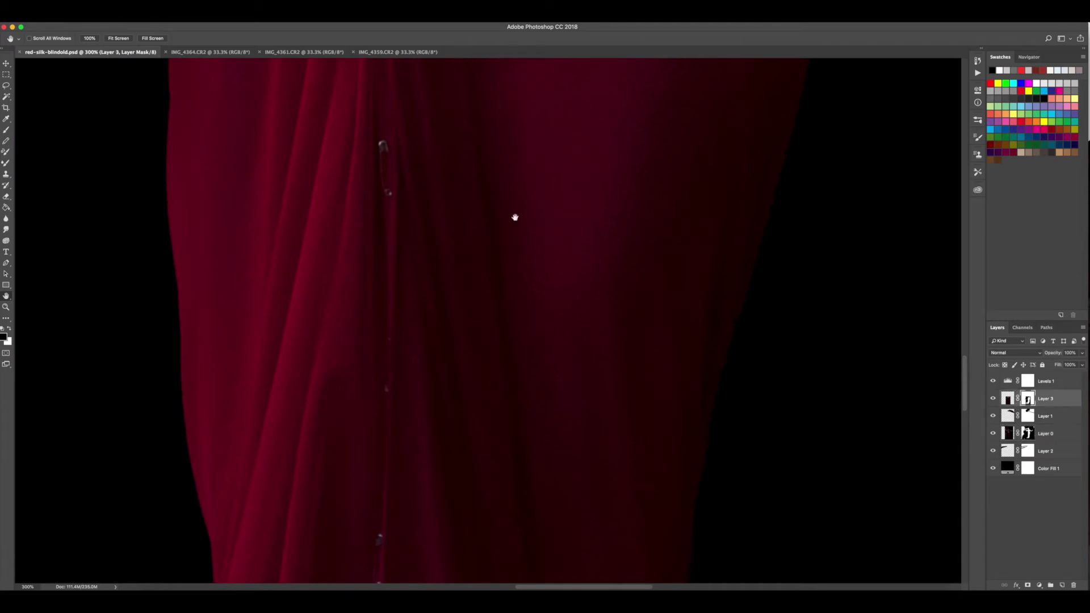
key("s")
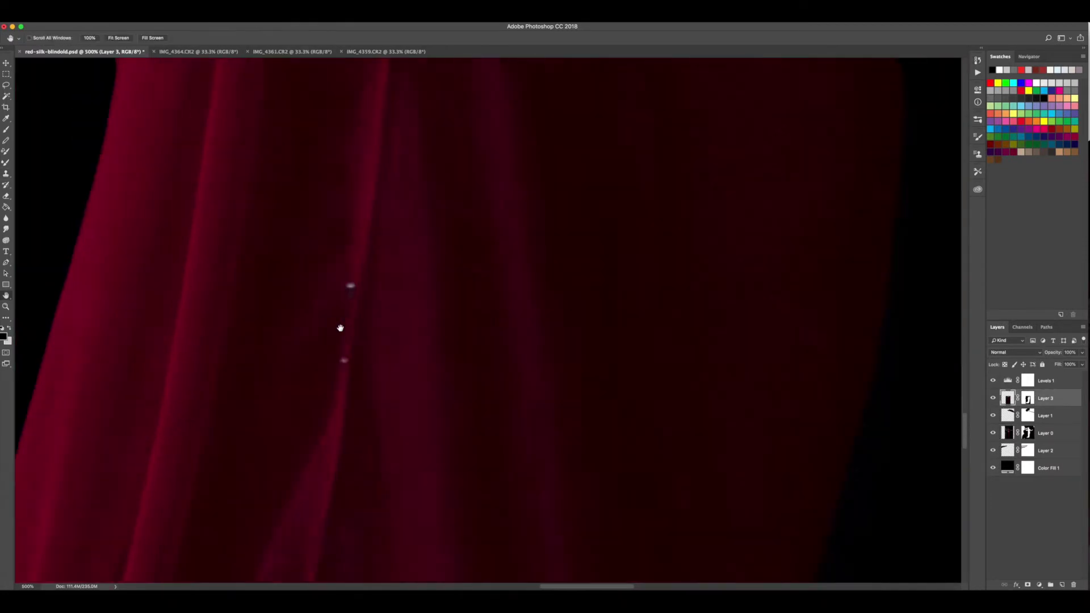
key("s")
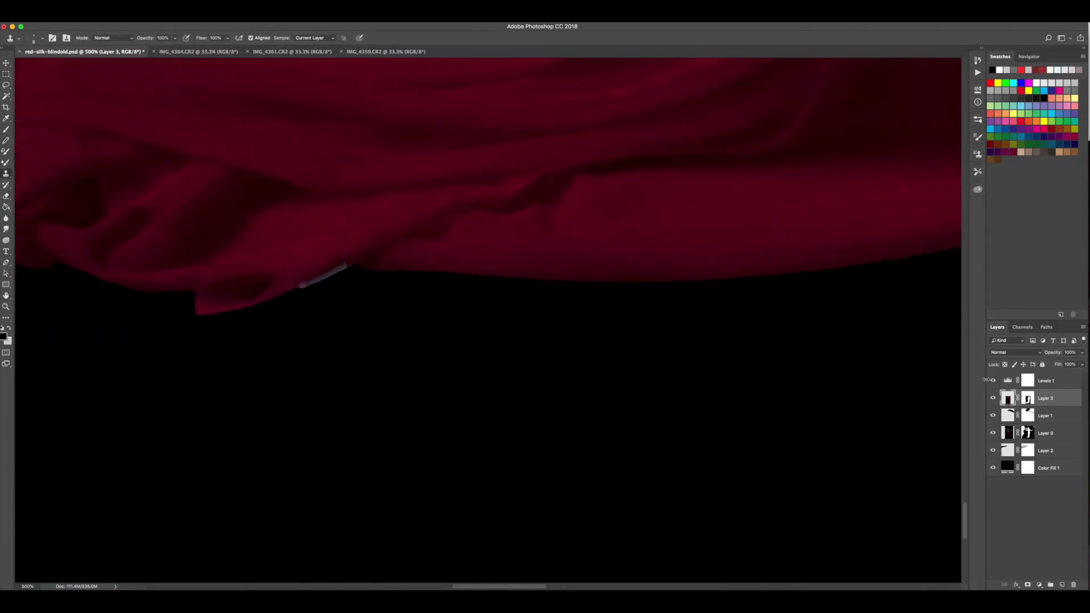
scroll(304, 564, "down", 10)
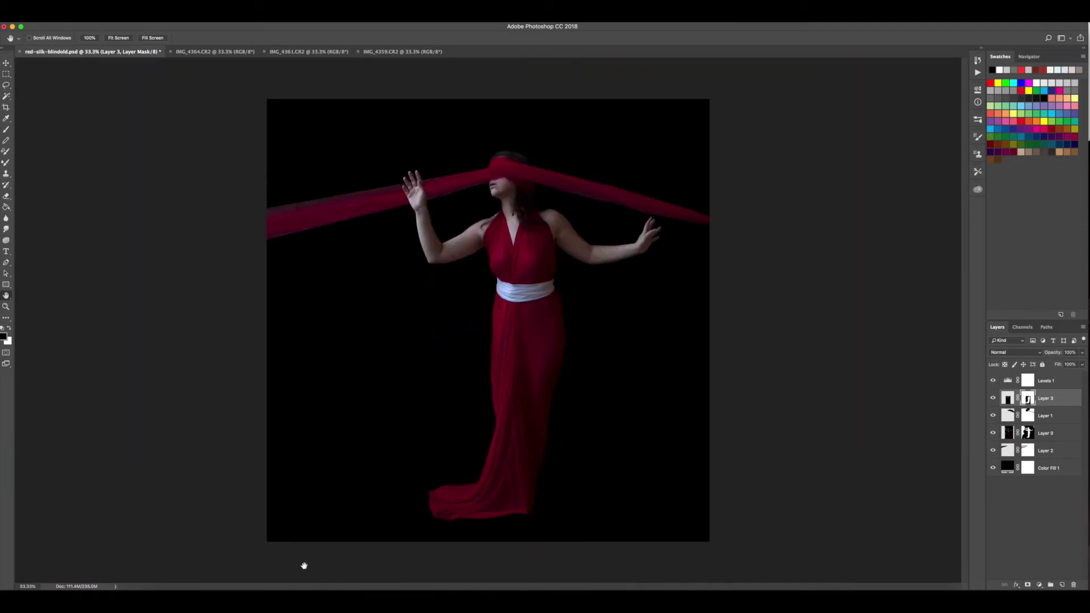
key("super+s")
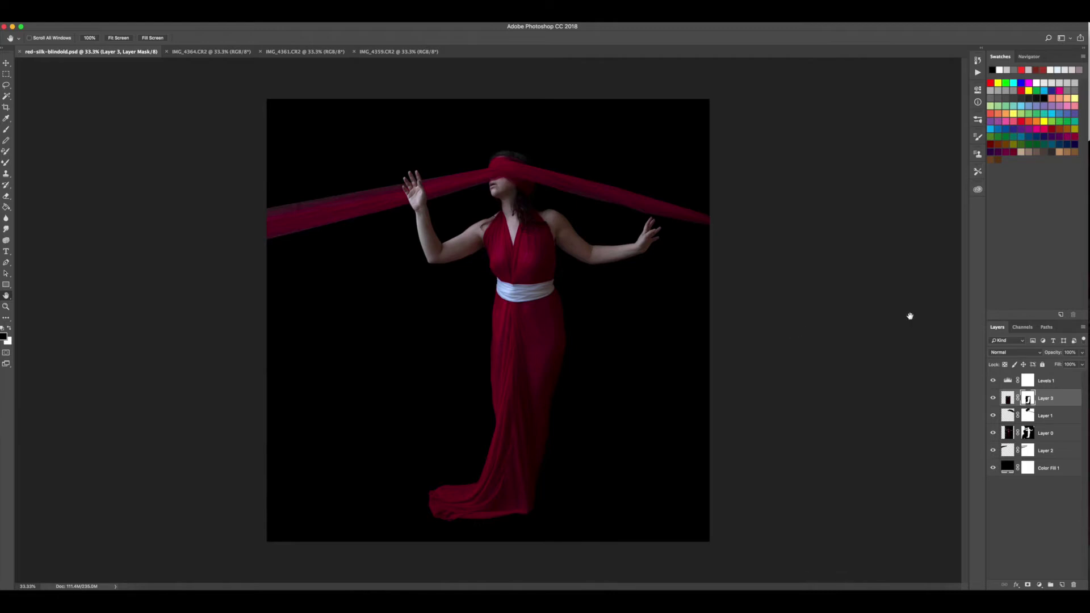
Step: Hide Levels 1 and add a Curves adjustment layer above Layer 3
left_click(995, 382)
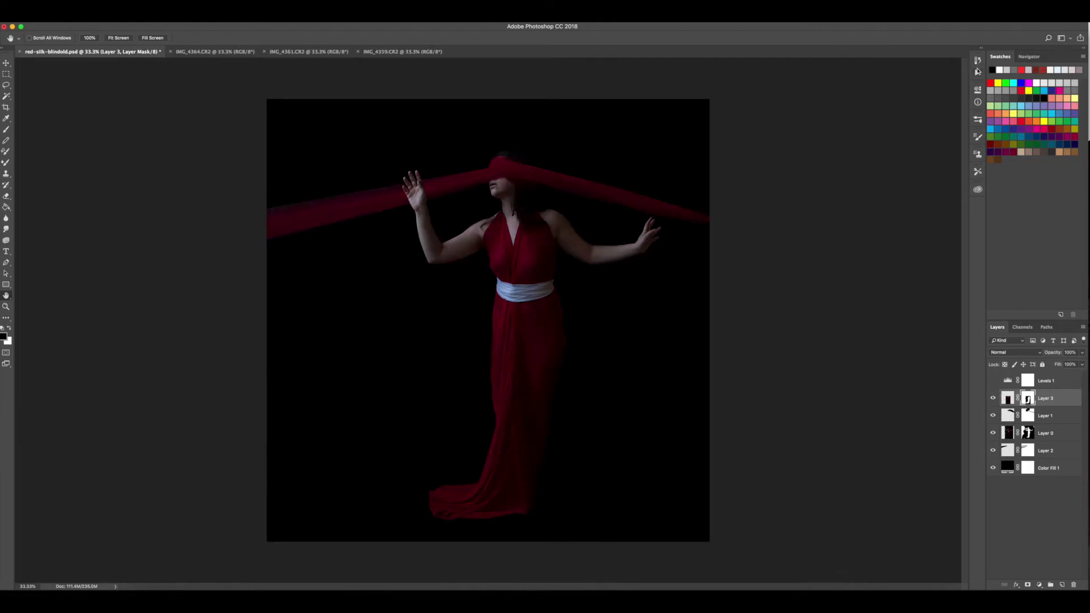
left_click(1039, 585)
left_click(1038, 461)
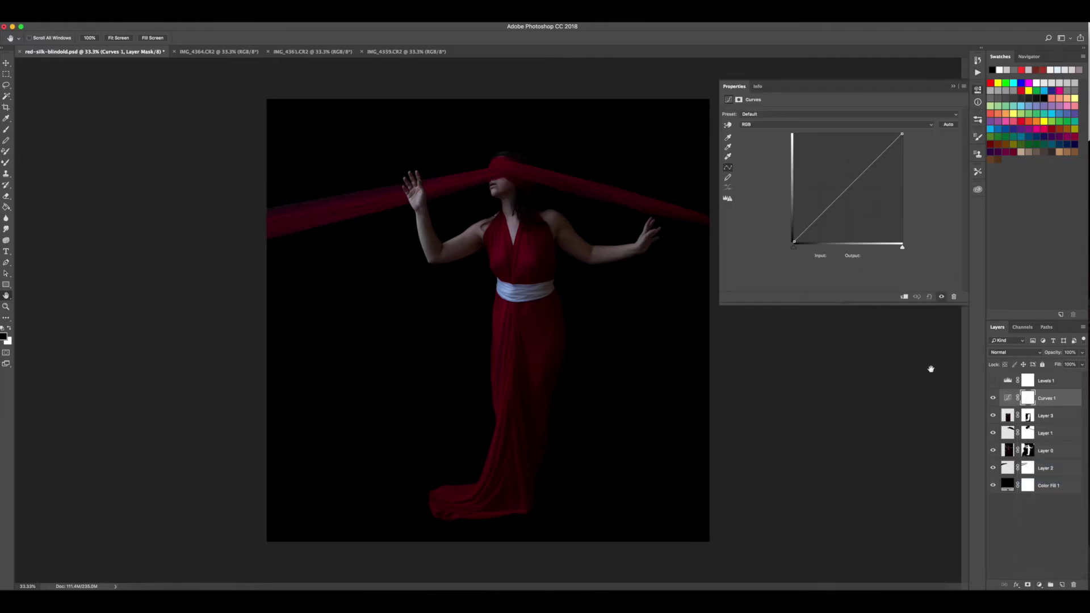
Step: Shape the RGB curve with the black point lifted to output 14, a lowered white point, and a highlight point at input 202, output 208
left_click_drag(794, 242, 794, 235)
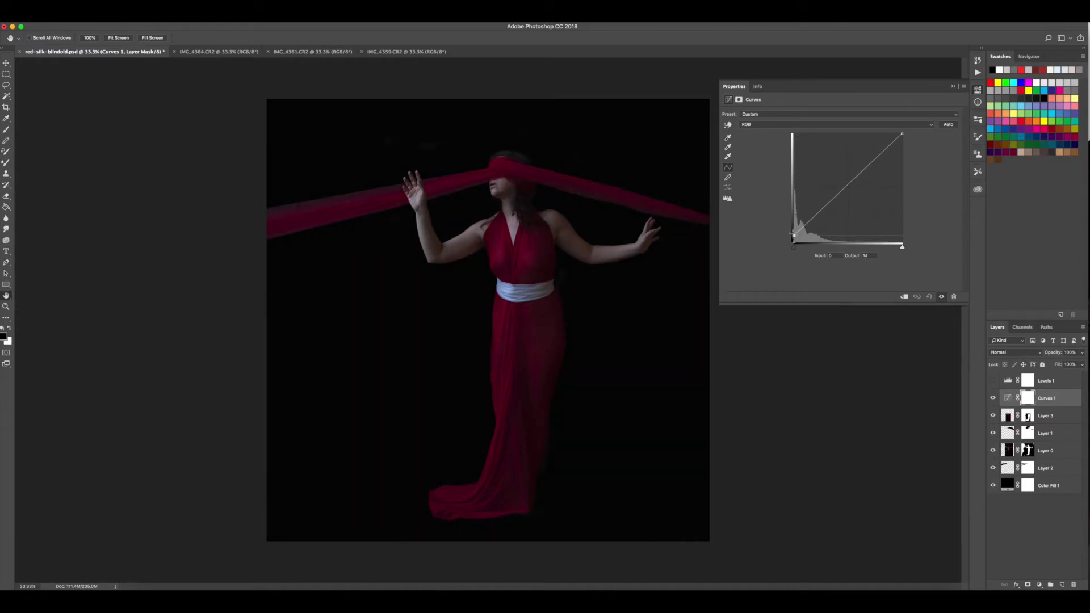
left_click_drag(904, 136, 906, 139)
left_click_drag(819, 214, 822, 215)
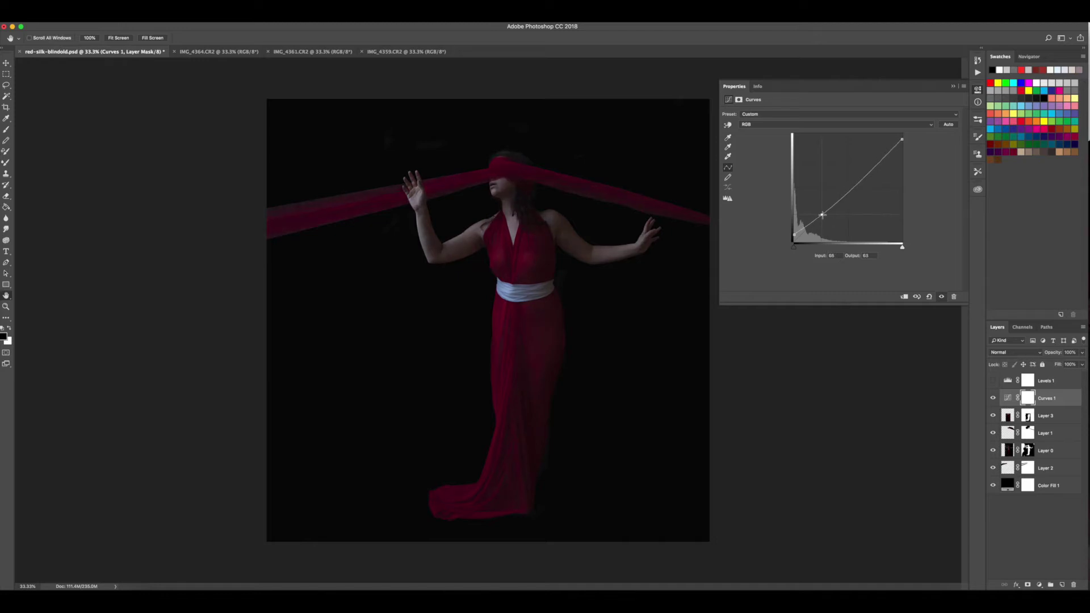
left_click_drag(880, 163, 879, 154)
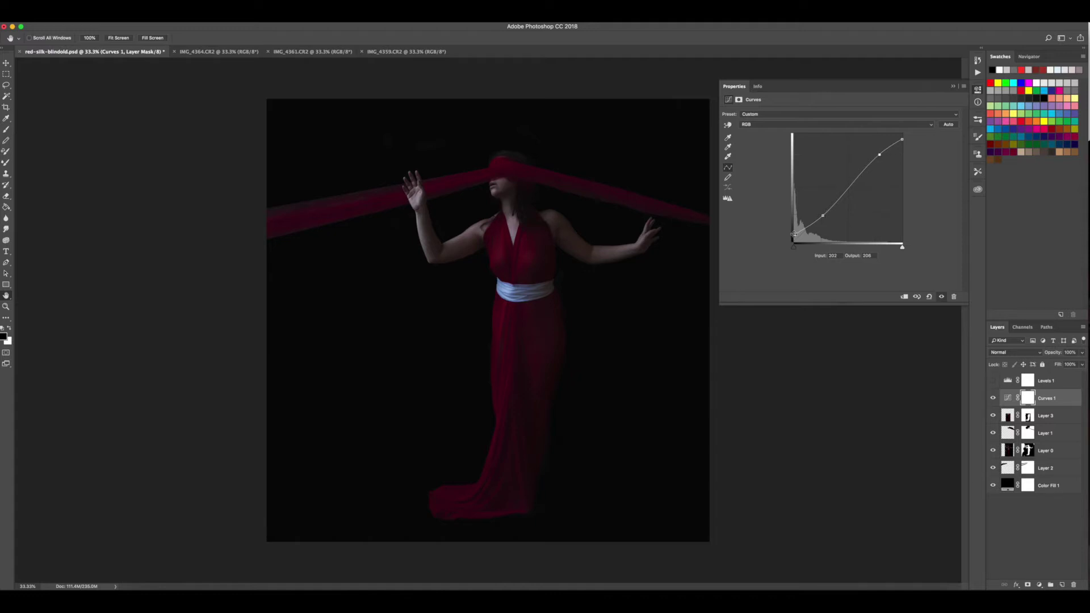
Step: Strengthen the curve's contrast by lowering the black point, raising the white point, adding a midtone point and lifting the highlight point to about output 225
left_click_drag(793, 233, 792, 238)
left_click_drag(904, 140, 904, 137)
left_click_drag(879, 154, 877, 150)
left_click_drag(822, 217, 825, 217)
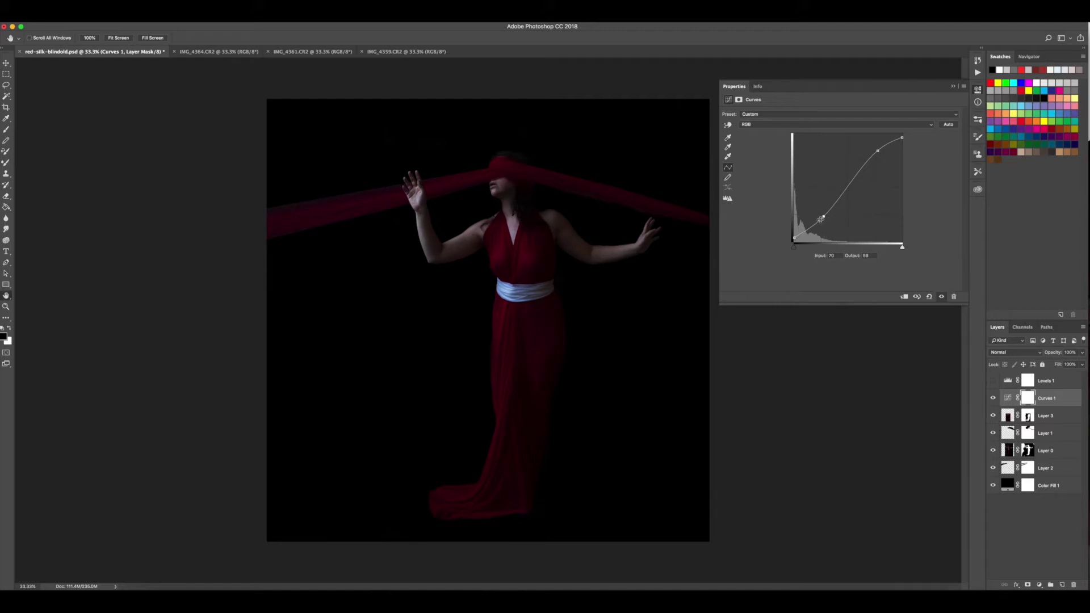
left_click(850, 182)
left_click_drag(849, 182, 877, 147)
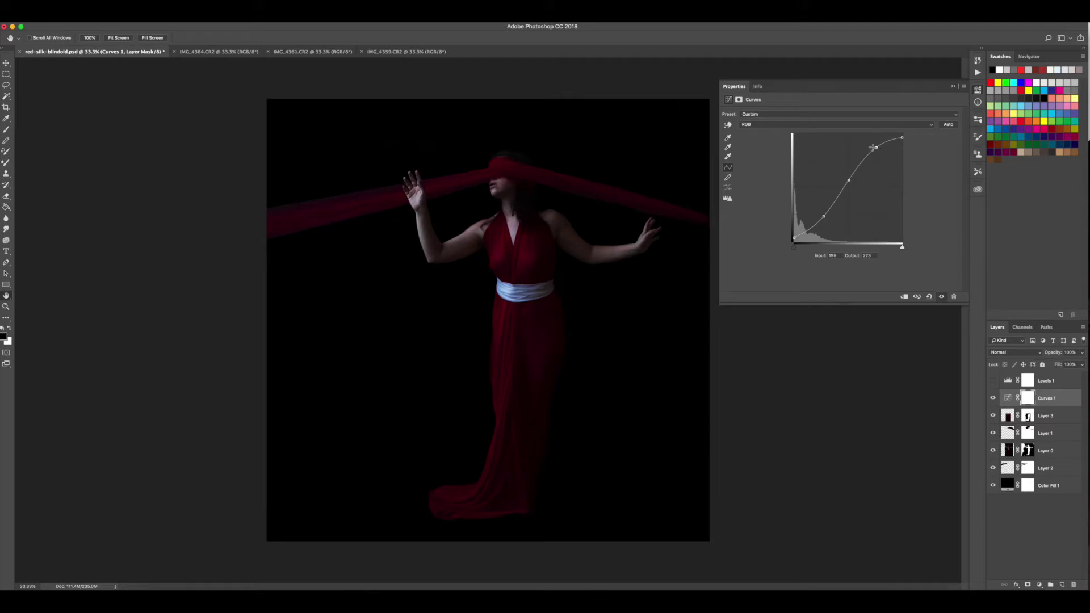
Step: Compare the image with and without Curves 1, and lower the curve's highlight point slightly
left_click(994, 399)
left_click(994, 399)
left_click_drag(877, 147, 880, 150)
left_click(953, 87)
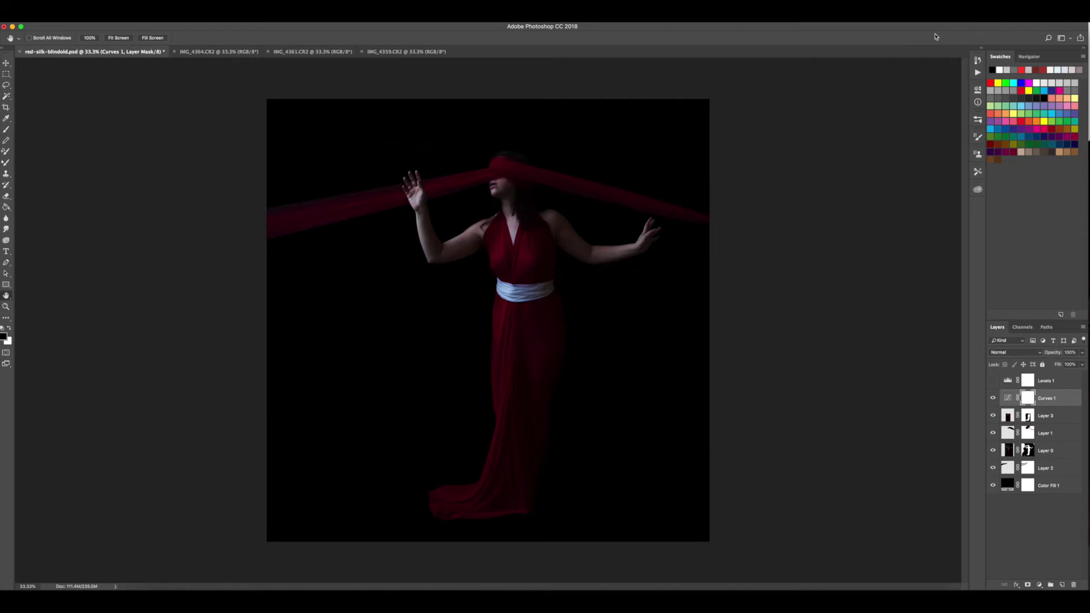
Step: Set the Brush tool to size 125 and 23% opacity
key("b")
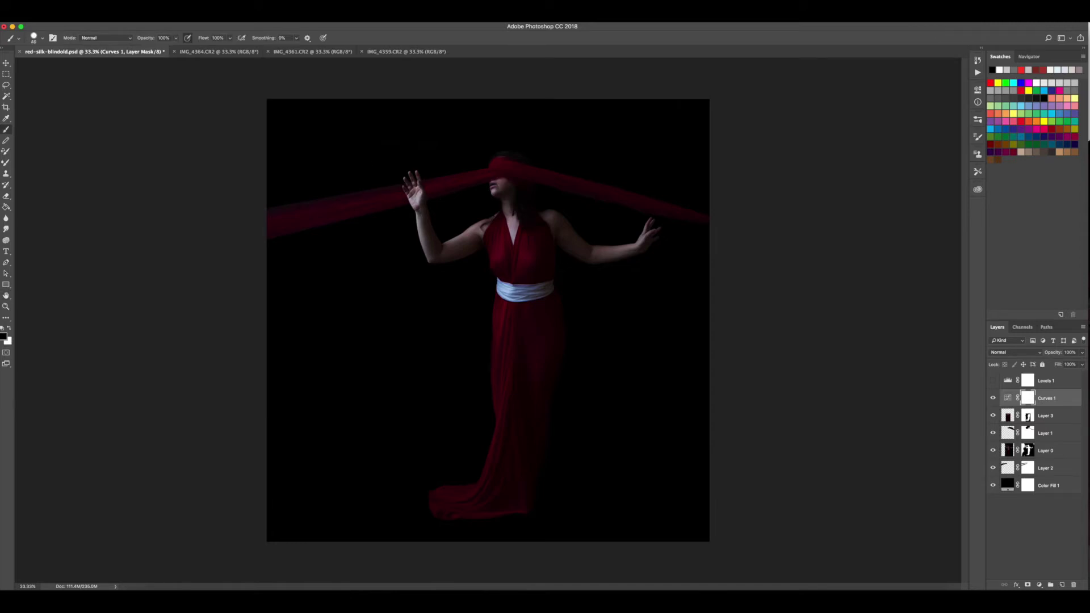
key("bracketright")
left_click(176, 38)
left_click_drag(178, 48, 145, 49)
key("Return")
Step: Add a Color Balance adjustment layer above Curves 1 and set its Highlights to Cyan-Red +10 and Yellow-Blue -17
left_click(1039, 585)
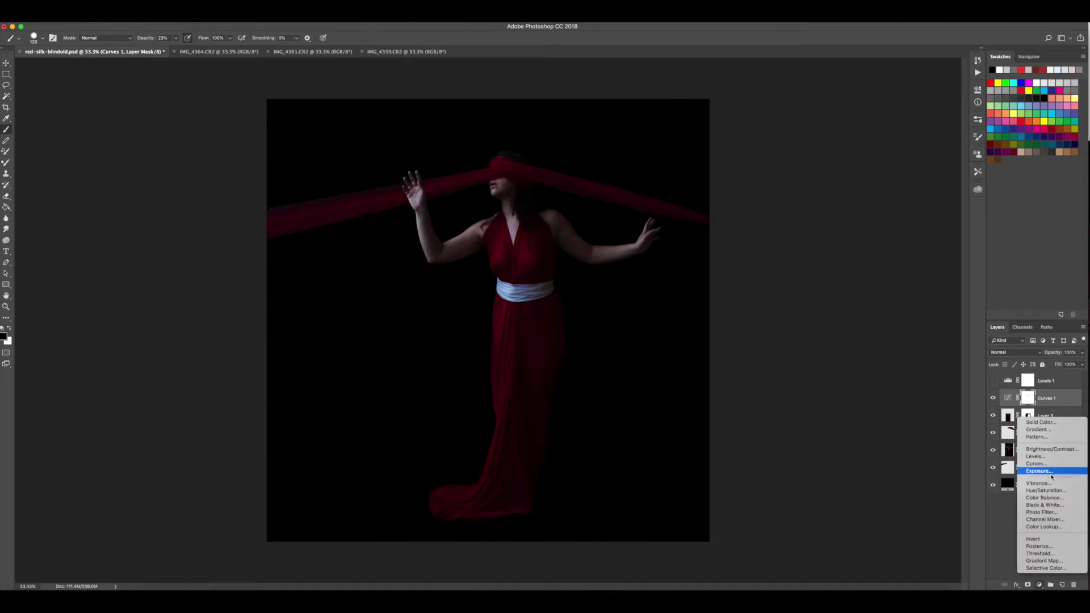
left_click(1051, 499)
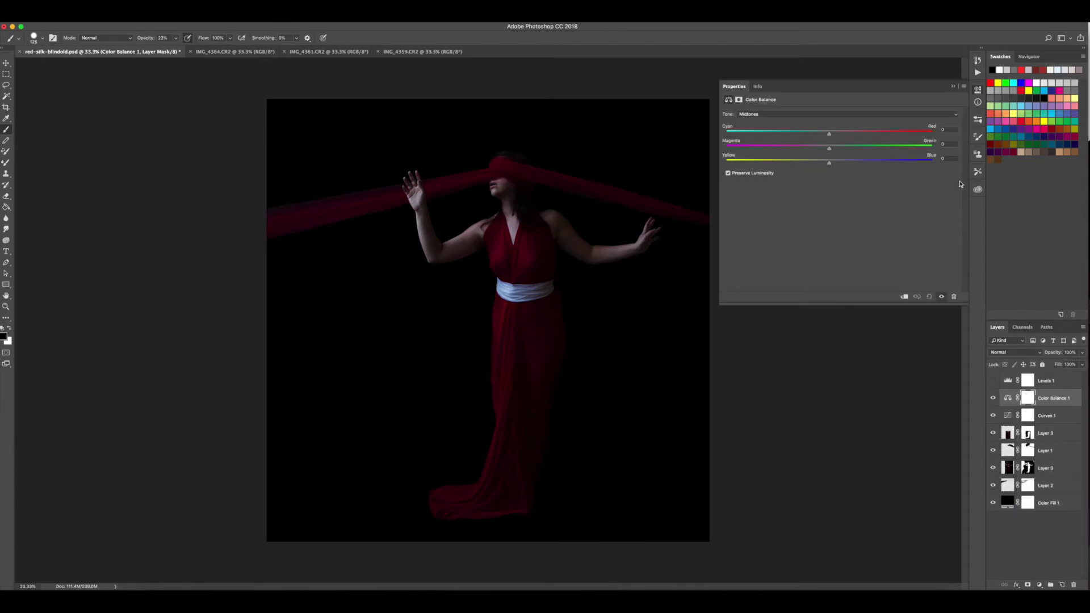
left_click(806, 117)
left_click(808, 108)
left_click(807, 114)
left_click(805, 127)
mouse_move(829, 164)
left_mouse_down()
mouse_move(812, 171)
mouse_move(840, 136)
left_mouse_up()
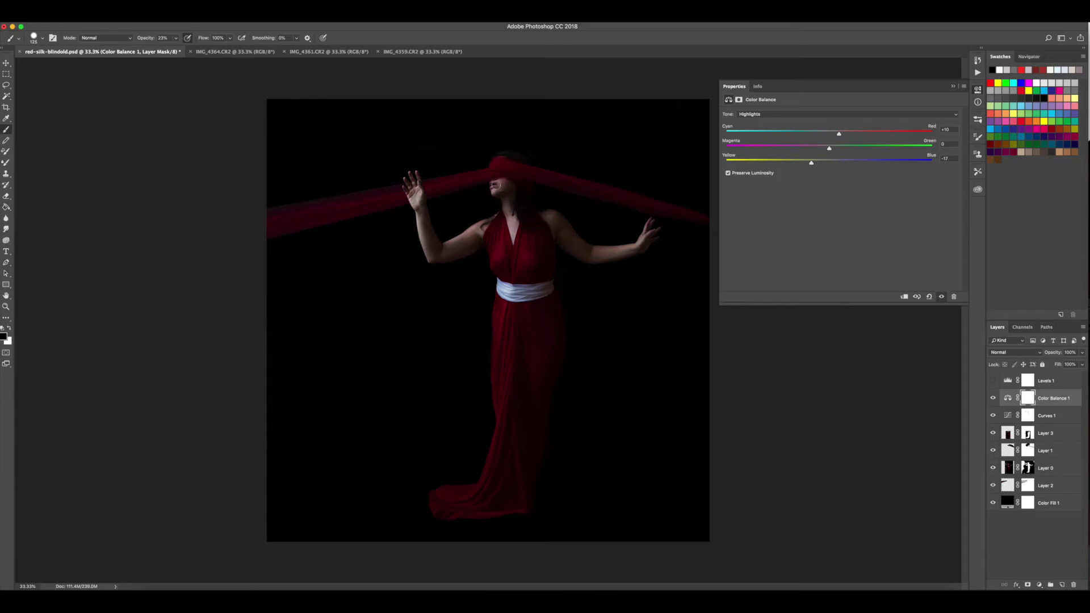
Step: Set the Color Balance 1 Shadows to Cyan-Red +5 and Yellow-Blue -6, and compare the image with and without the layer
left_click(993, 398)
left_click(994, 401)
left_click(996, 403)
left_click(994, 401)
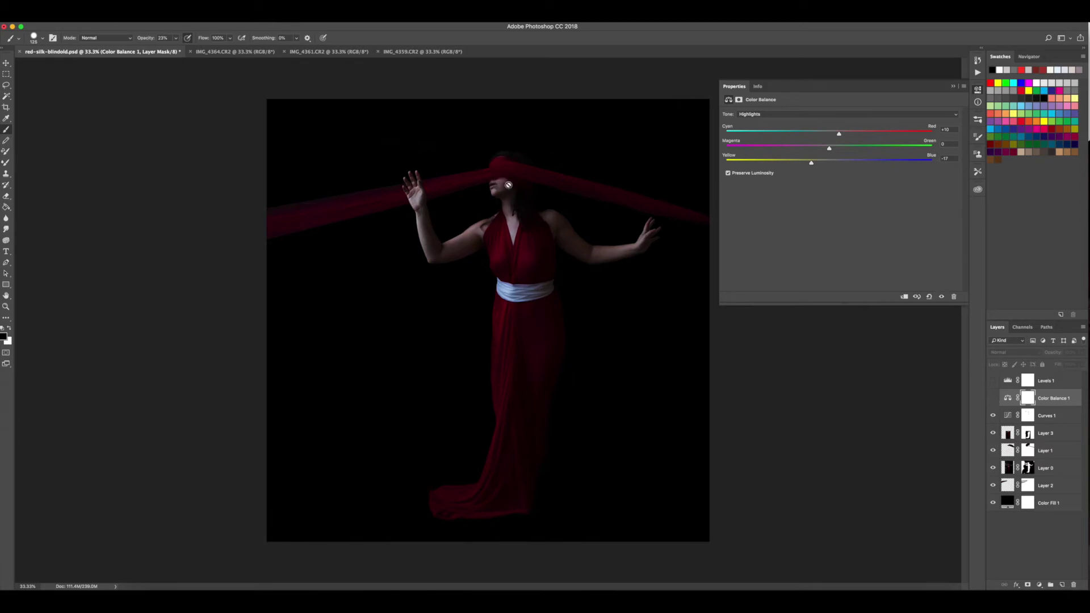
left_click(993, 399)
left_click(804, 116)
left_click(803, 104)
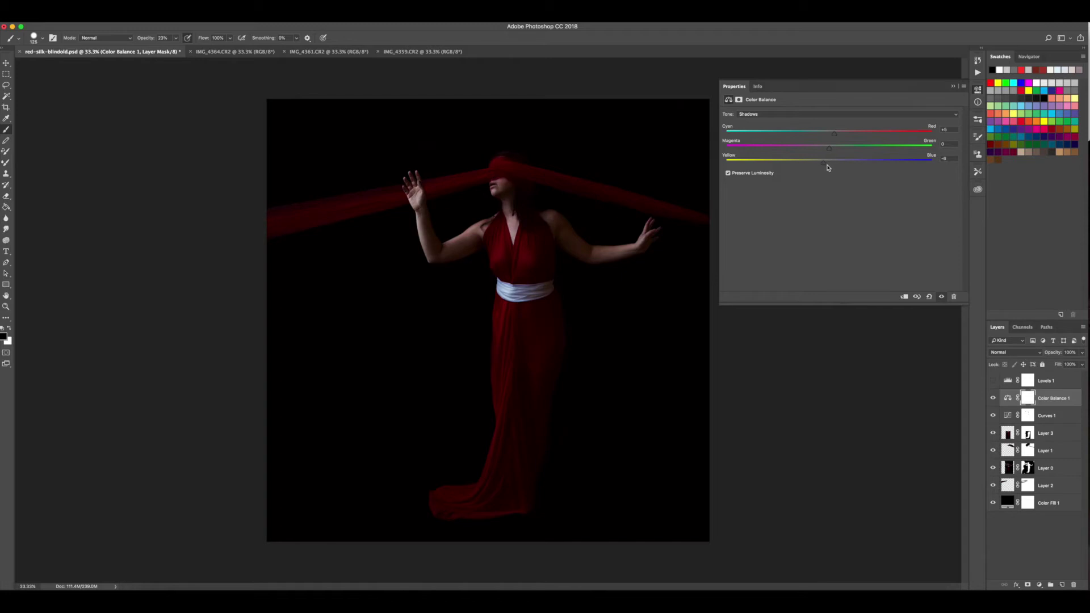
left_click(953, 88)
left_click(994, 399)
left_click(994, 399)
left_click(994, 399)
left_click(992, 400)
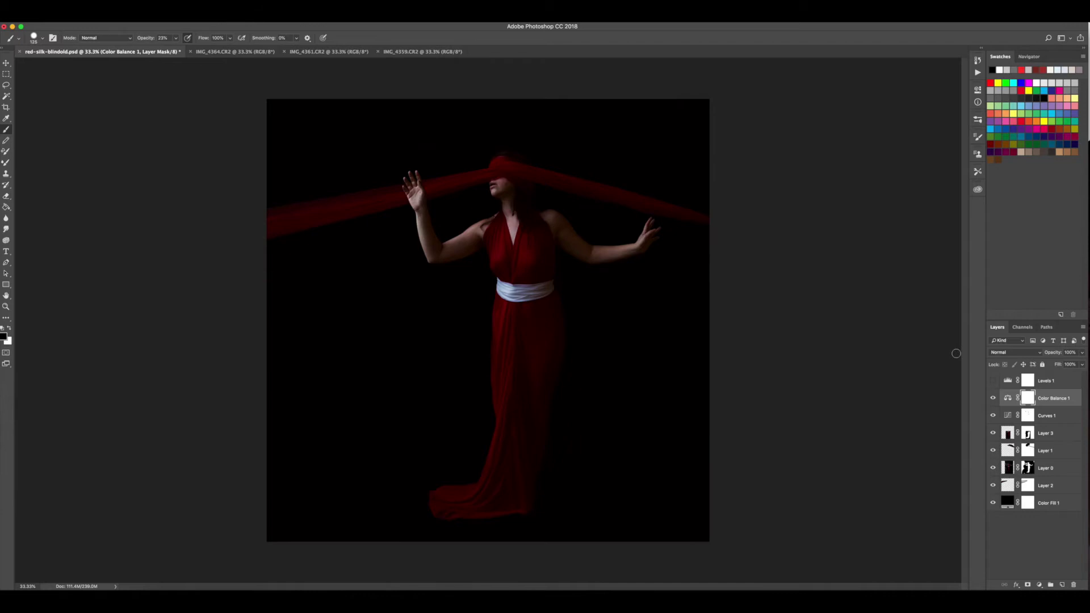
Step: Try shifting the Midtones sliders of Color Balance 1
double_click(1008, 399)
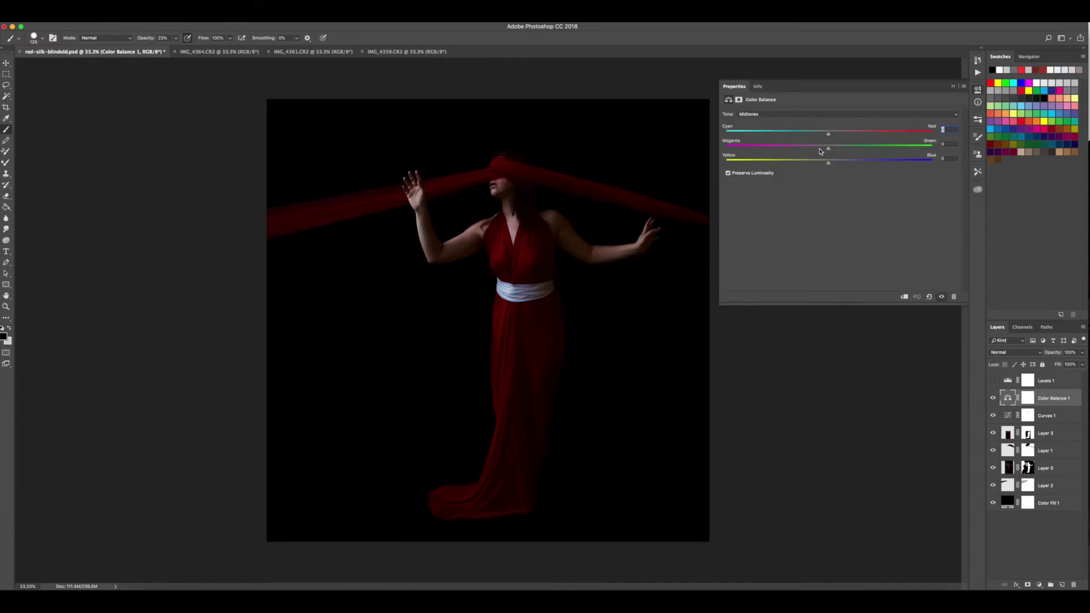
left_click_drag(829, 165, 839, 166)
left_click_drag(838, 166, 824, 136)
left_click(976, 66)
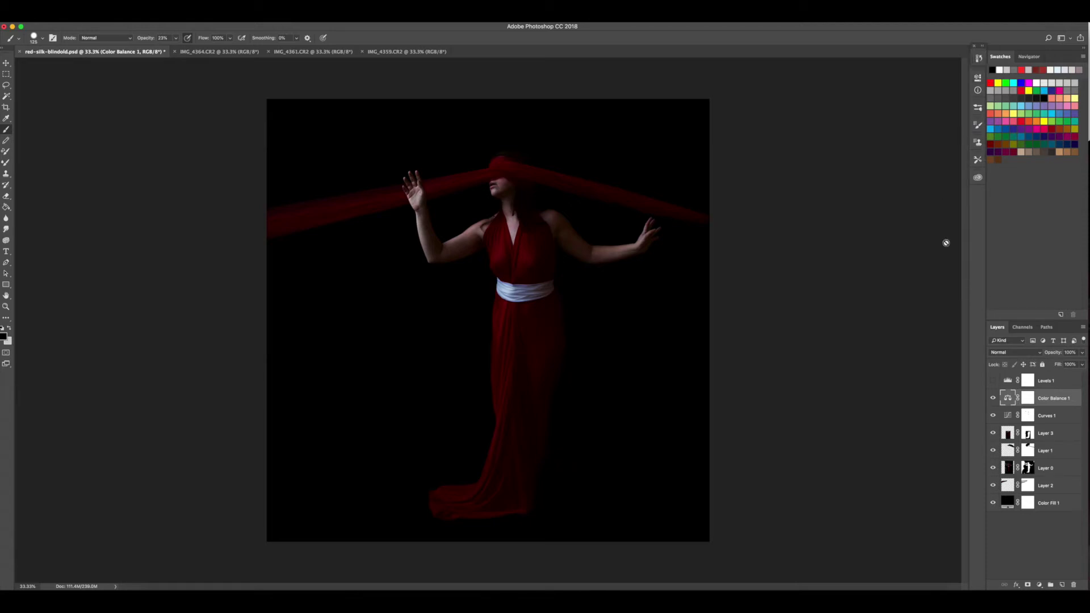
Step: Compare the last two history states and revert to the one before the Midtones change
left_click(978, 59)
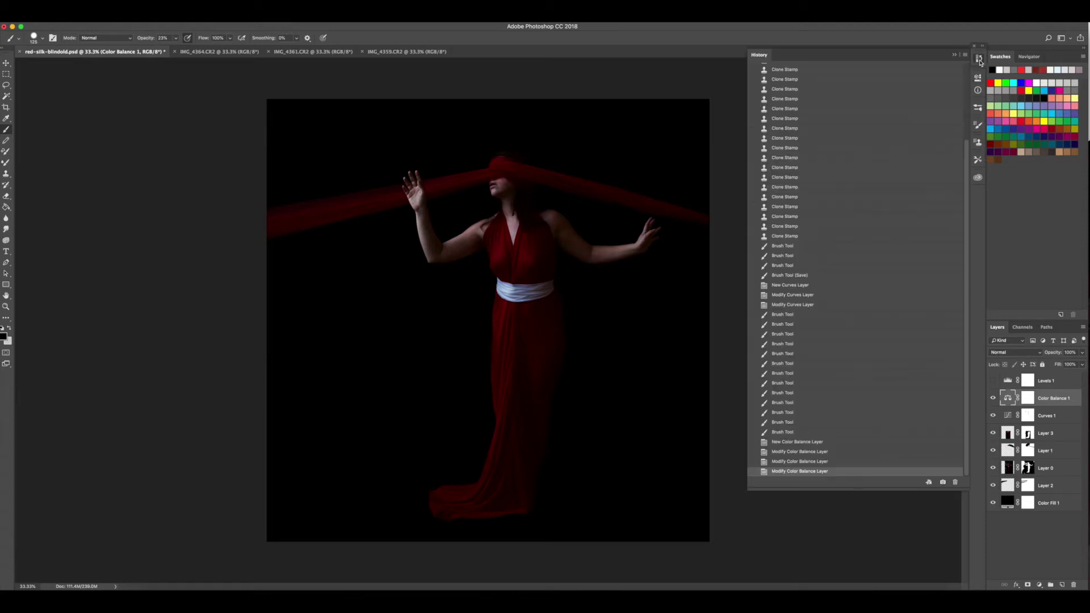
left_click(794, 461)
left_click(789, 472)
left_click(790, 466)
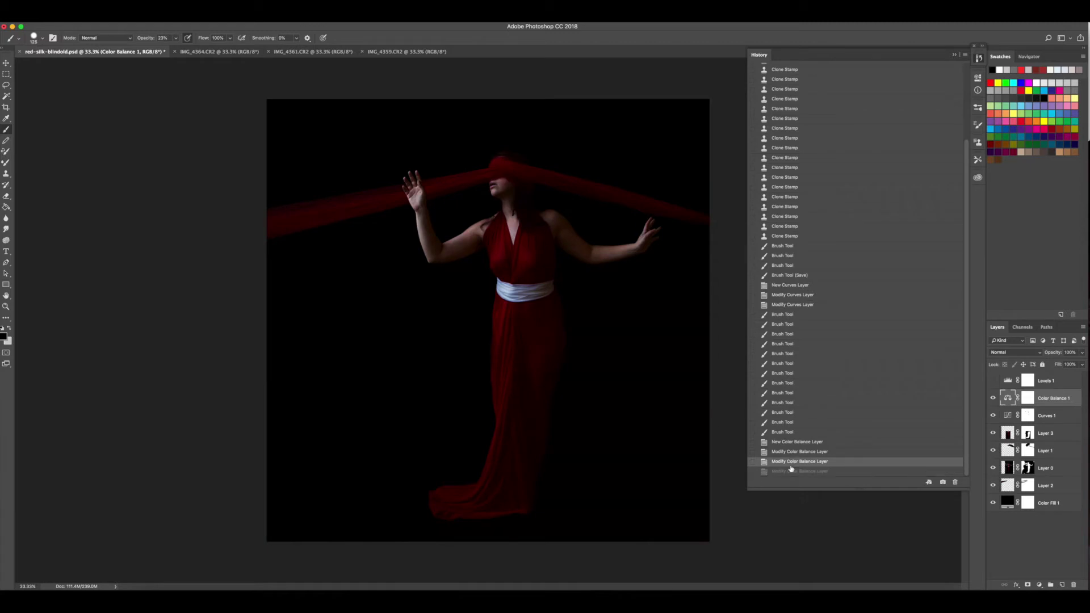
left_click(790, 471)
left_click(790, 466)
left_click(790, 471)
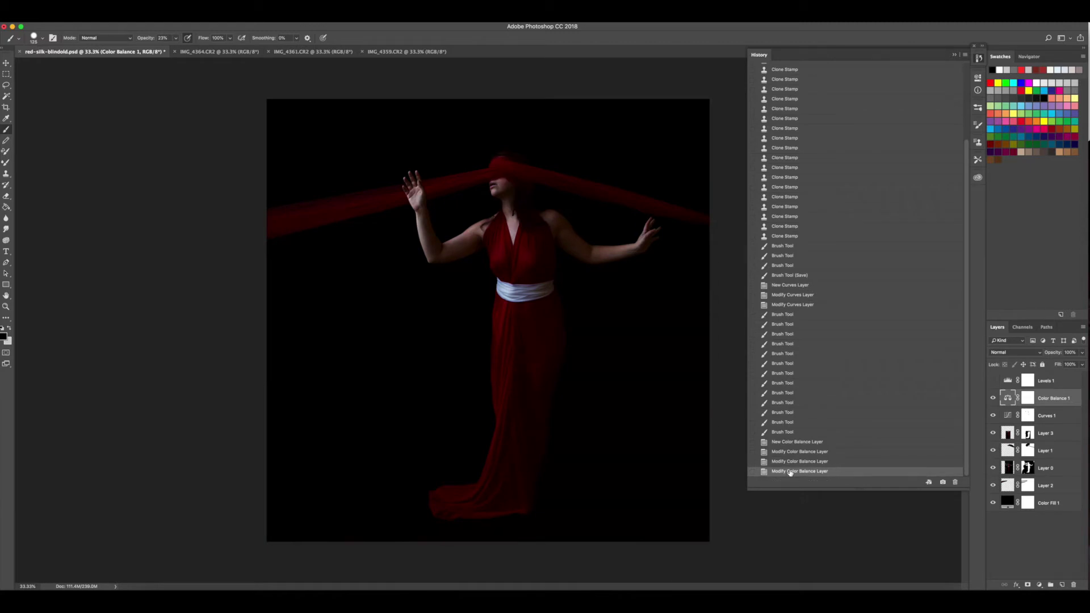
left_click(790, 464)
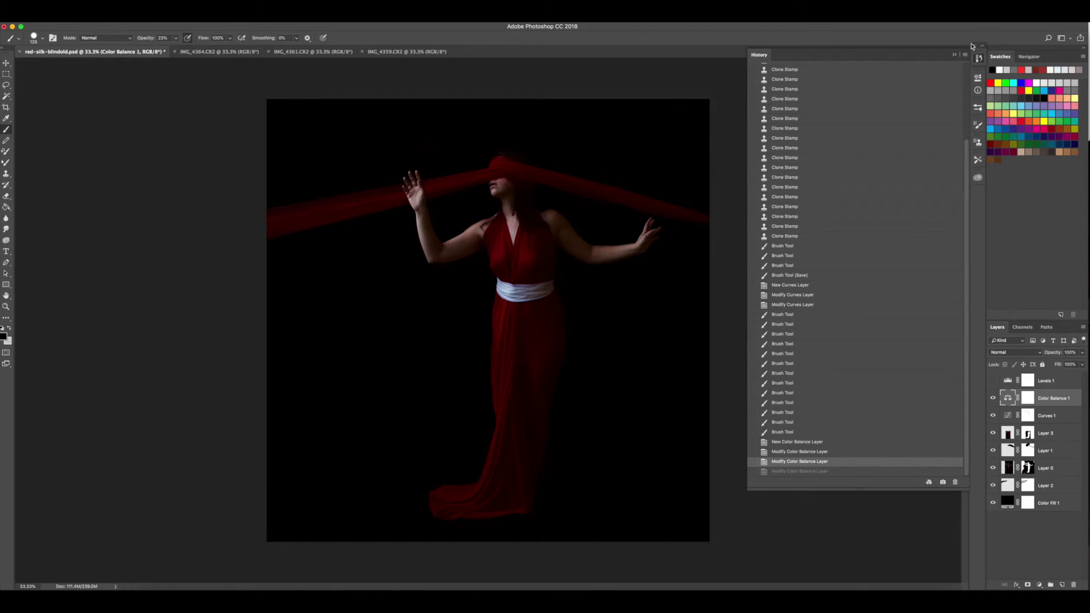
left_click(954, 54)
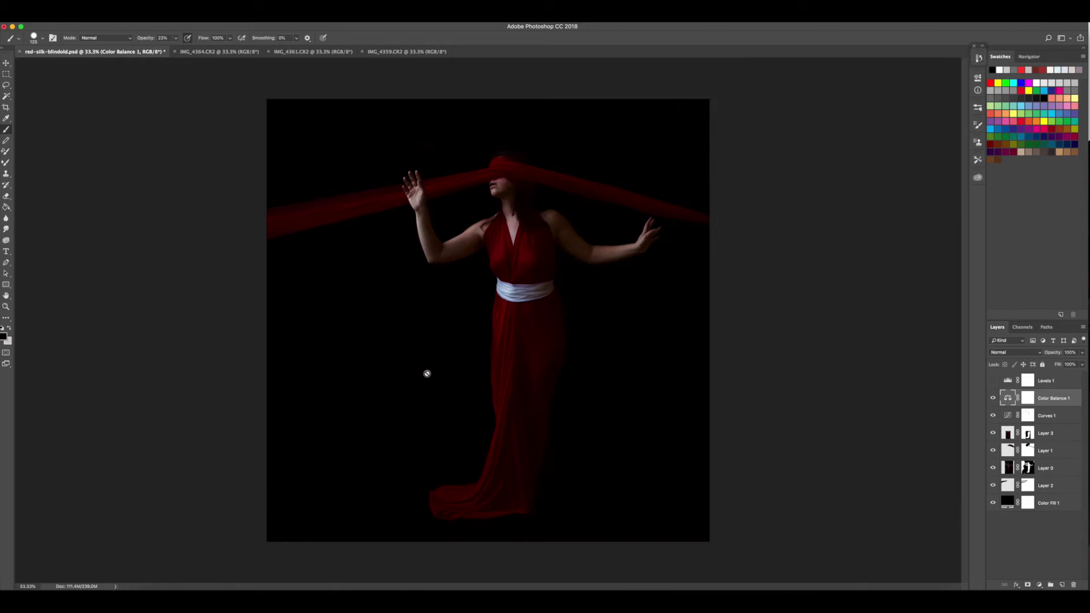
Step: Paint black over the arms on the Color Balance 1 mask with a size 175 brush at 23% opacity
left_click(1028, 399)
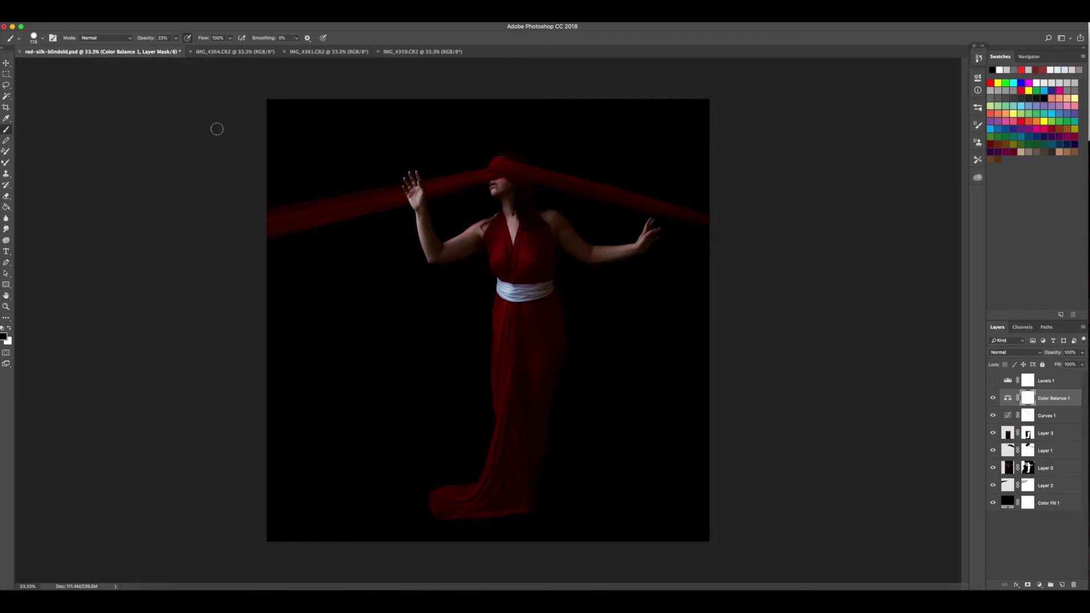
mouse_move(472, 245)
left_mouse_down()
mouse_move(461, 270)
mouse_move(481, 223)
mouse_move(441, 275)
mouse_move(508, 185)
mouse_move(520, 215)
mouse_move(570, 232)
mouse_move(554, 224)
mouse_move(561, 219)
mouse_move(576, 240)
mouse_move(615, 251)
mouse_move(599, 256)
mouse_move(664, 231)
mouse_move(650, 223)
mouse_move(629, 255)
mouse_move(627, 231)
mouse_move(599, 245)
mouse_move(554, 223)
mouse_move(619, 260)
mouse_move(608, 247)
mouse_move(669, 227)
left_mouse_up()
Step: Add a Selective Color layer with Reds at Cyan -22, Magenta +5, Yellow +15 and Black +4, and compare its effect
left_click(1040, 584)
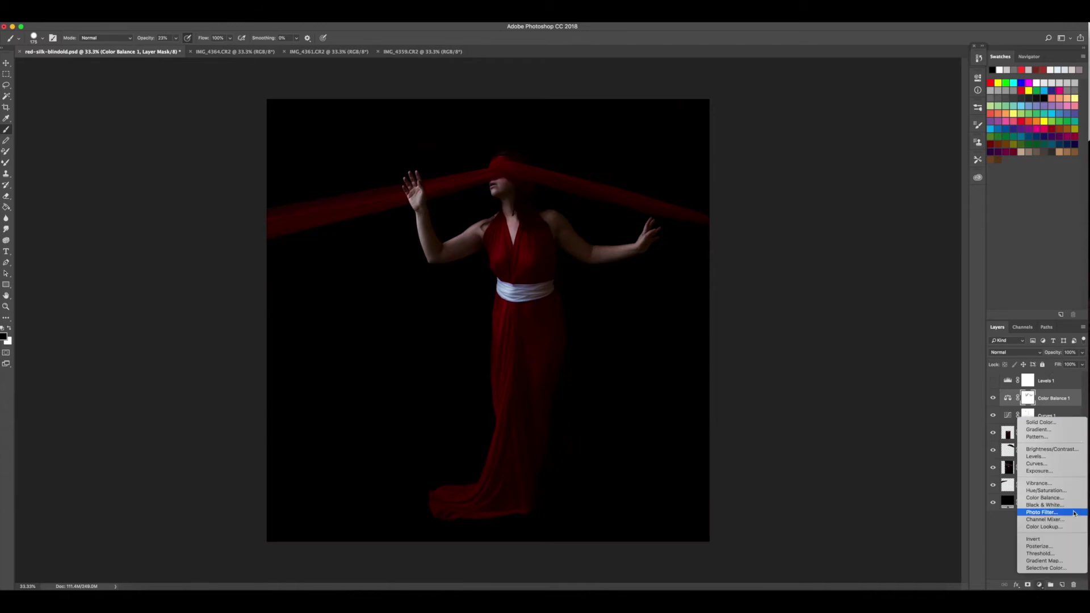
left_click(1068, 569)
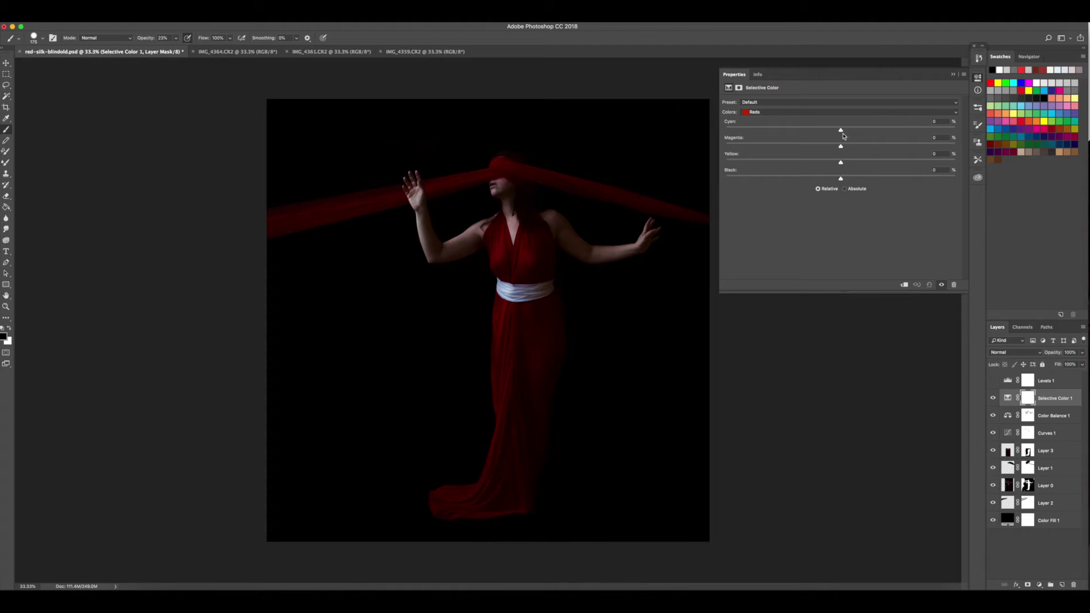
mouse_move(842, 163)
left_mouse_down()
mouse_move(863, 164)
mouse_move(772, 166)
mouse_move(858, 167)
left_mouse_up()
left_click_drag(860, 165, 861, 166)
left_click_drag(841, 130, 852, 178)
left_click(978, 59)
left_click(993, 398)
left_click(993, 398)
left_click(993, 399)
left_click(992, 399)
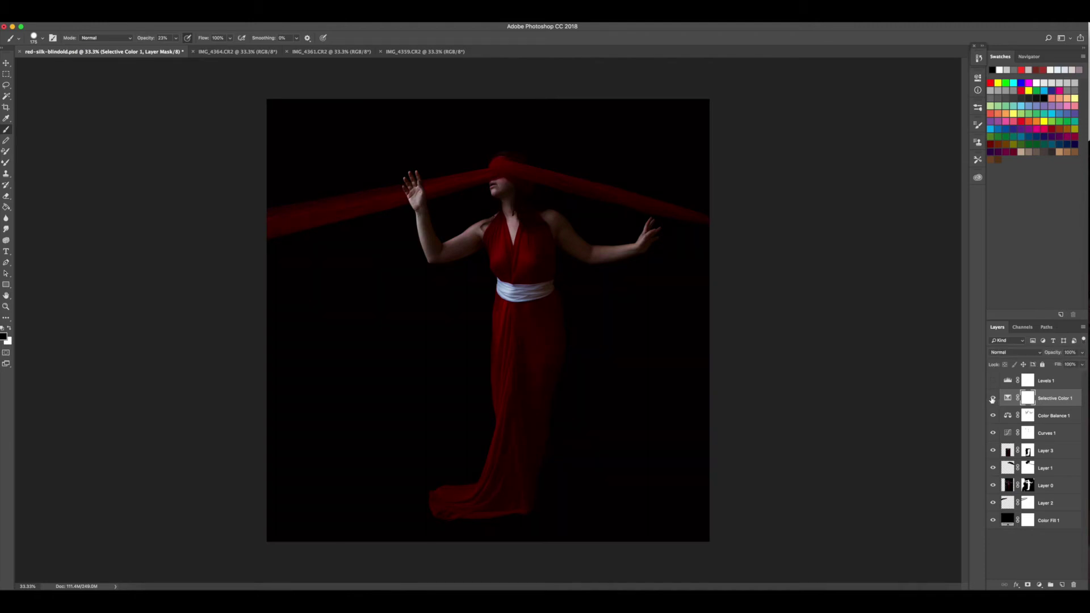
Step: Try a Hue/Saturation layer with Reds Saturation at +11 in place of Selective Color 1, and delete it again
left_click(1039, 586)
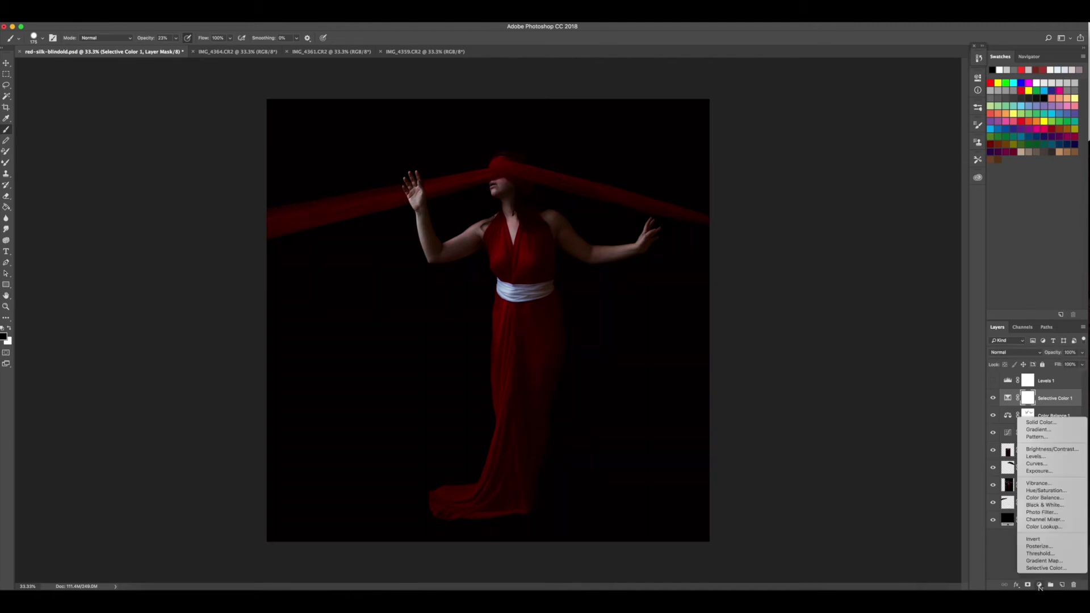
left_click(1049, 492)
left_click(807, 112)
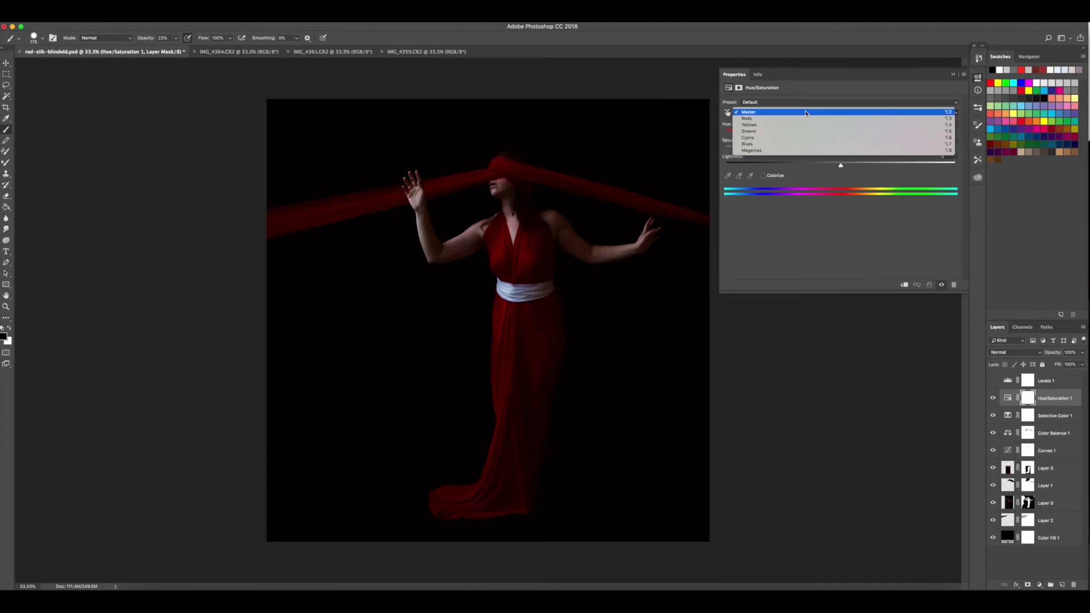
left_click(800, 118)
mouse_move(841, 150)
left_mouse_down()
mouse_move(912, 157)
mouse_move(843, 153)
mouse_move(853, 153)
left_mouse_up()
left_click(993, 419)
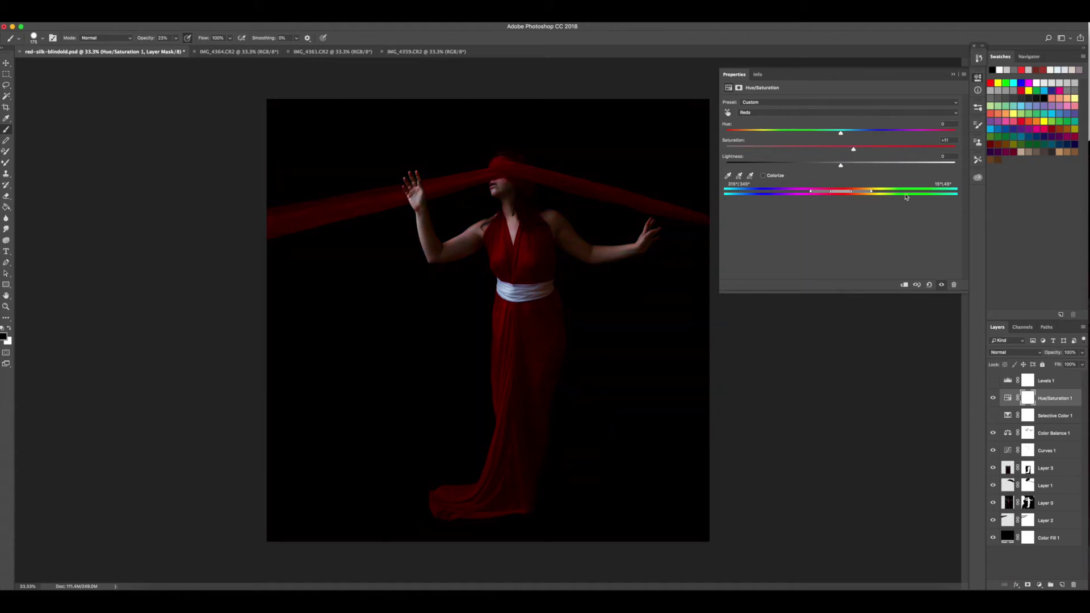
mouse_move(877, 153)
left_mouse_down()
mouse_move(896, 152)
mouse_move(830, 153)
mouse_move(884, 152)
mouse_move(841, 151)
mouse_move(828, 133)
mouse_move(857, 136)
mouse_move(847, 152)
mouse_move(867, 147)
left_mouse_up()
key("BackSpace")
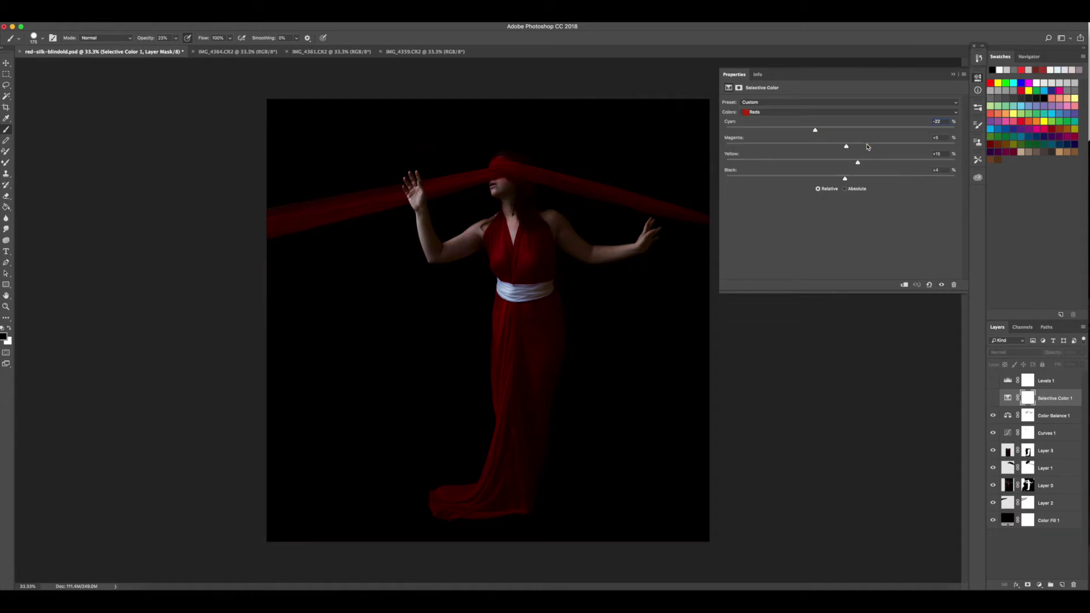
left_click(993, 399)
left_click(952, 78)
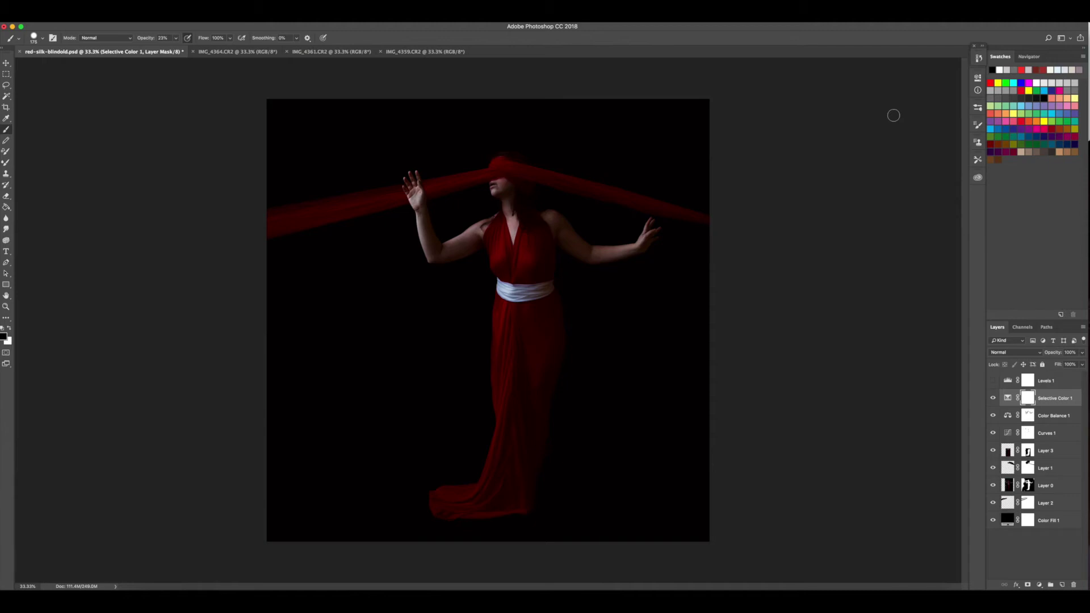
Step: Inspect the waist and skirt at 100% with and without Layer 3
left_click(994, 434)
key("h")
key("super+1")
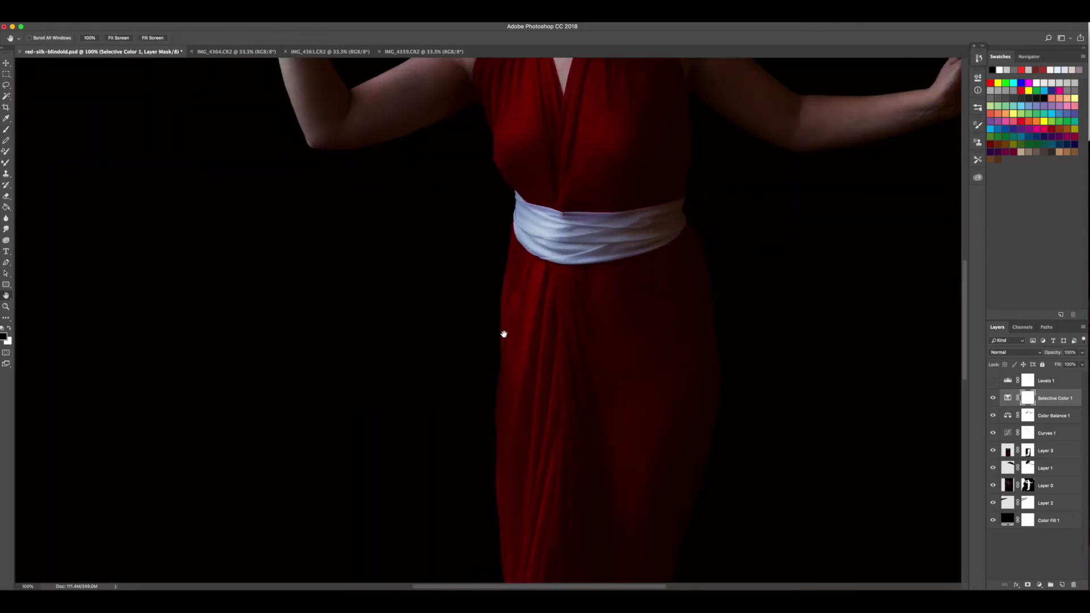
scroll(504, 348, "up", 3)
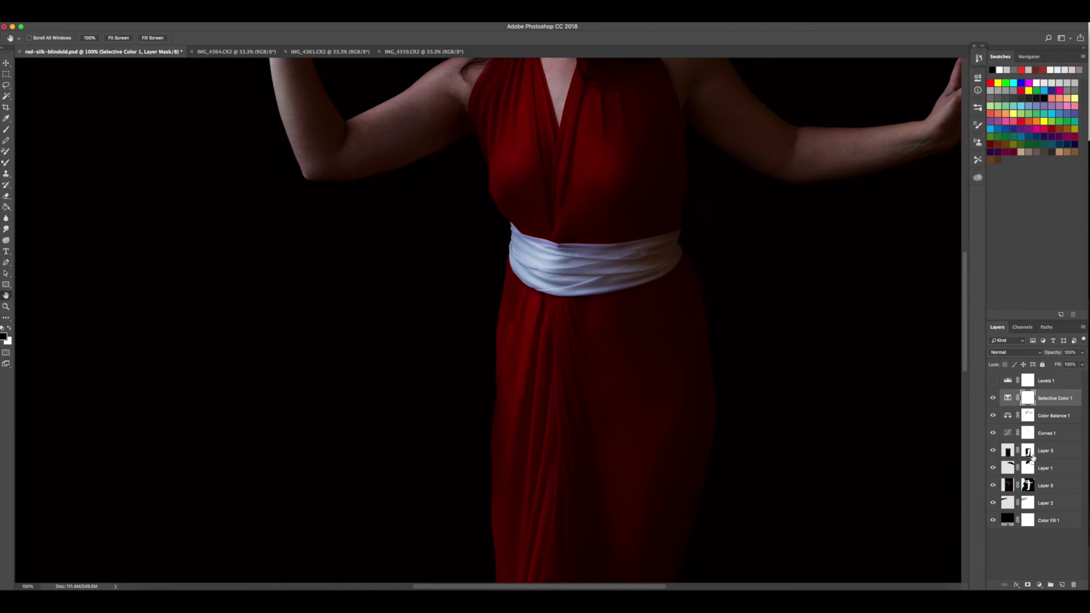
left_click(993, 451)
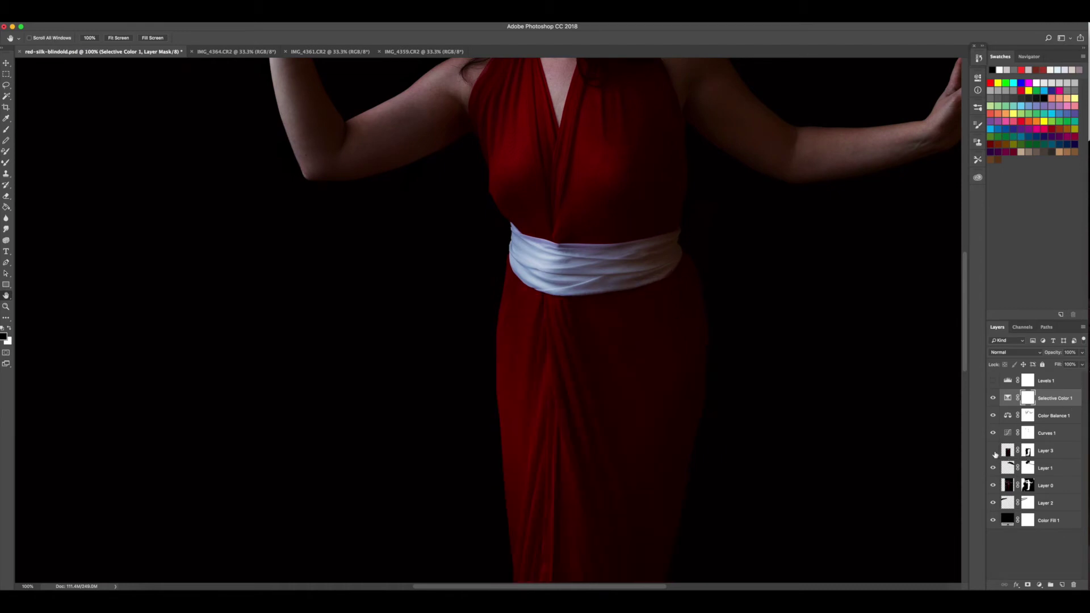
left_click(1023, 451)
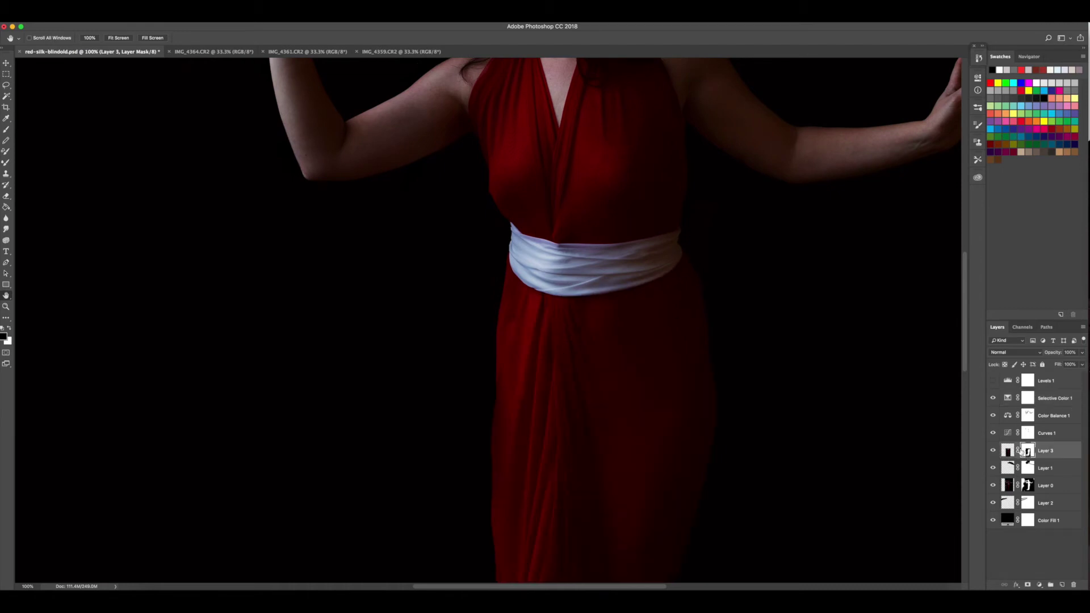
key("b")
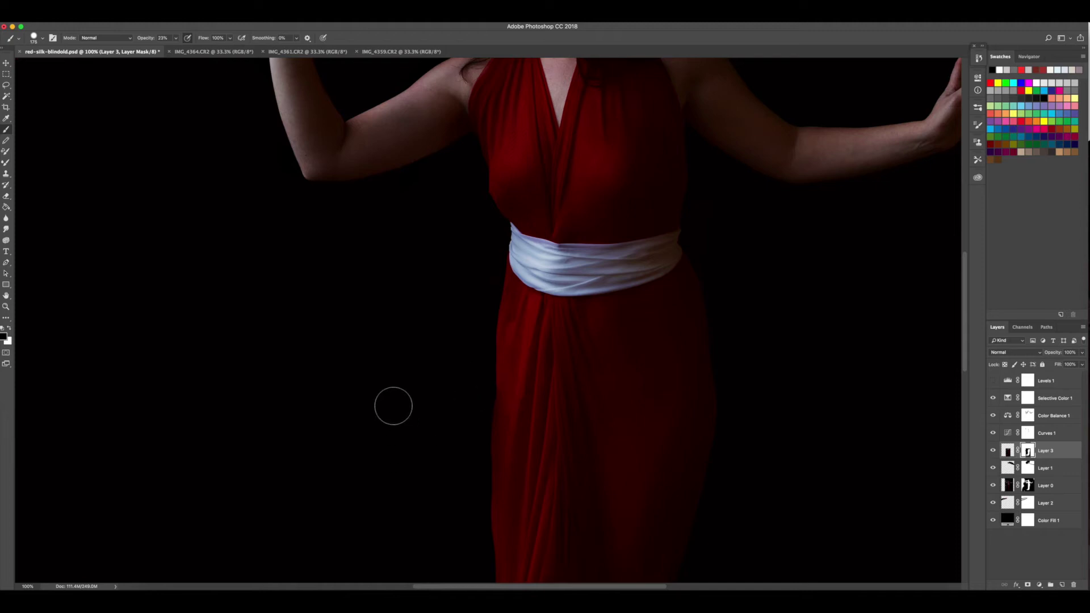
Step: Paint black on the Curves 1 mask over the hair around the blindfold with a size 175 brush at 23% opacity
key("space")
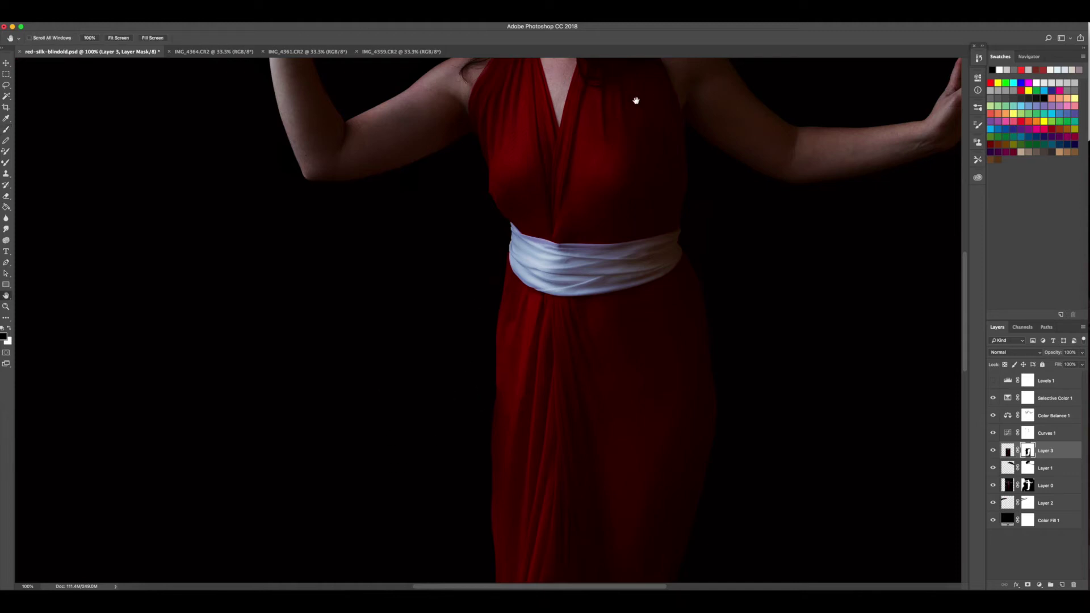
left_click_drag(649, 90, 490, 382)
left_click_drag(579, 187, 463, 408)
left_click_drag(348, 236, 370, 240)
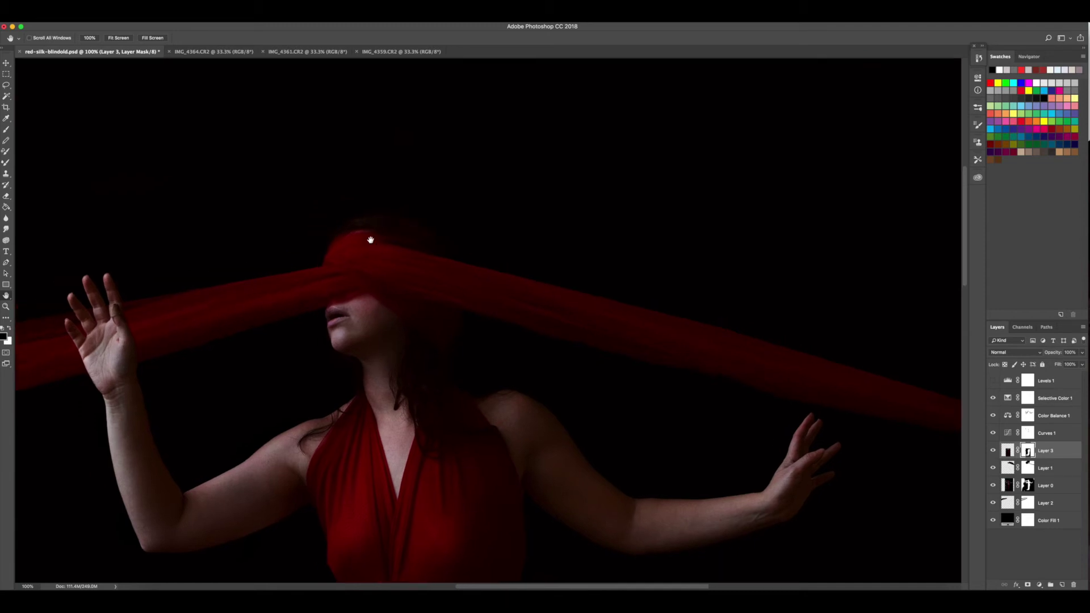
left_click(993, 433)
left_click(993, 433)
left_click(1027, 434)
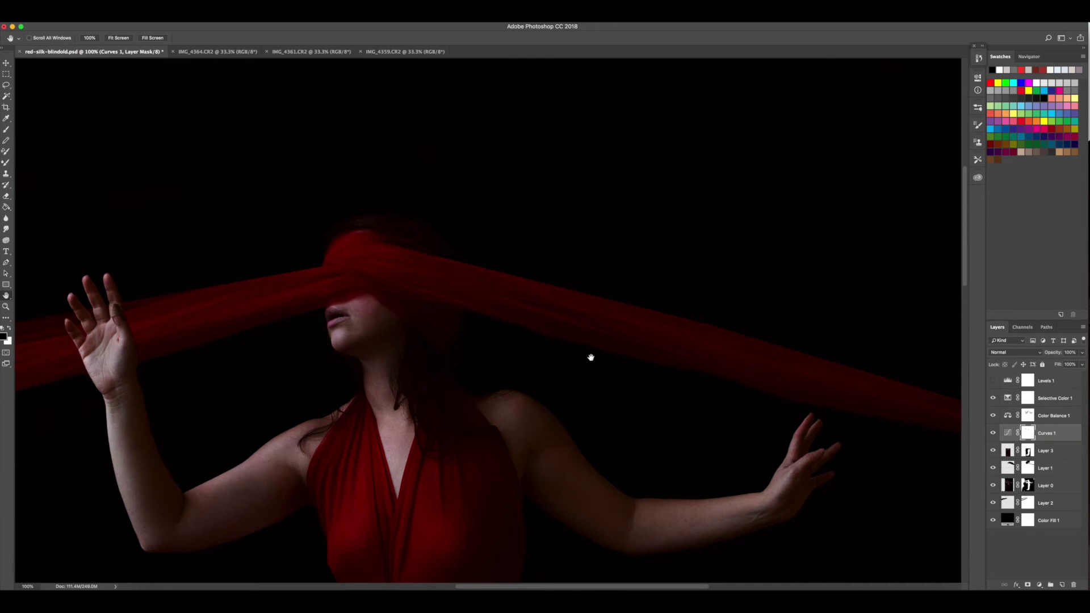
key("b")
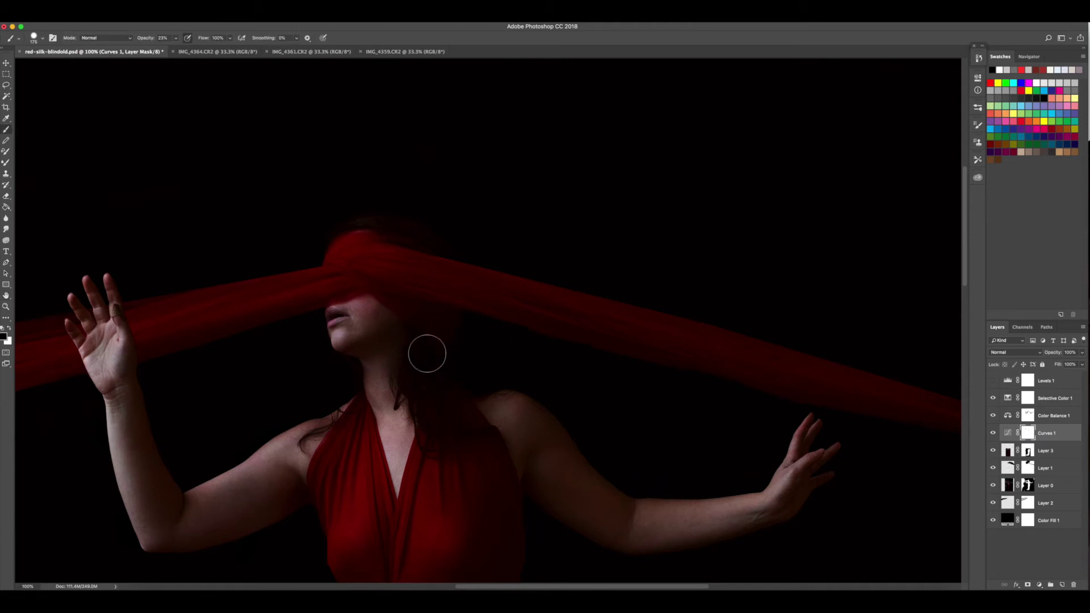
mouse_move(360, 244)
left_mouse_down()
mouse_move(413, 223)
mouse_move(378, 219)
mouse_move(458, 242)
mouse_move(339, 215)
left_mouse_up()
left_click_drag(408, 223, 523, 287)
left_click_drag(980, 52, 978, 74)
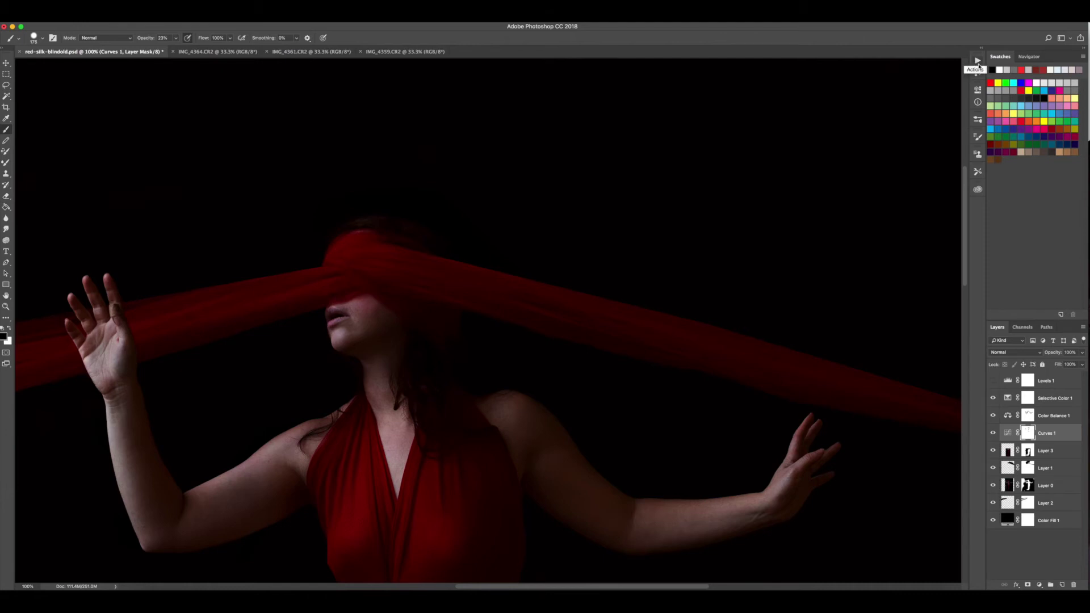
Step: Create a layer named Dodge and Burn above Curves 1 in Soft Light mode, filled with the neutral 50% gray
key("super+minus")
key("super+minus")
key("super+minus")
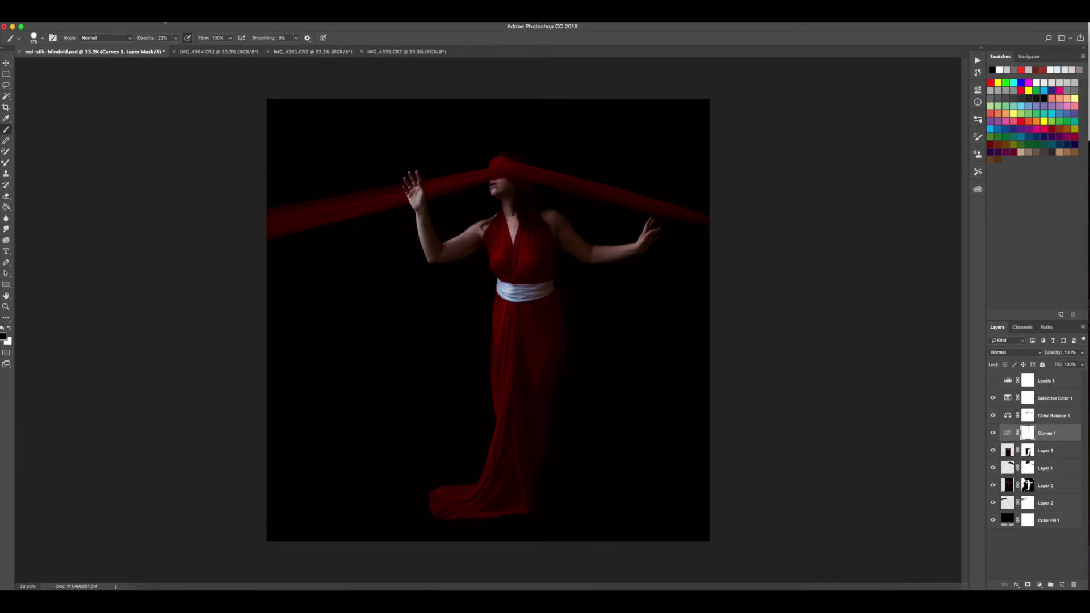
left_click(144, 22)
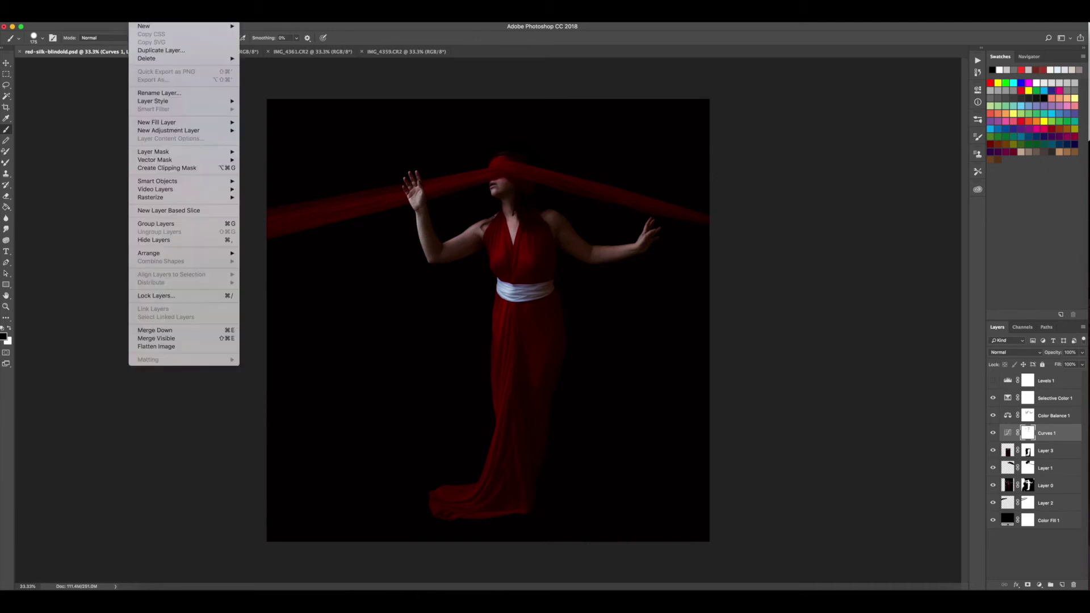
mouse_move(171, 26)
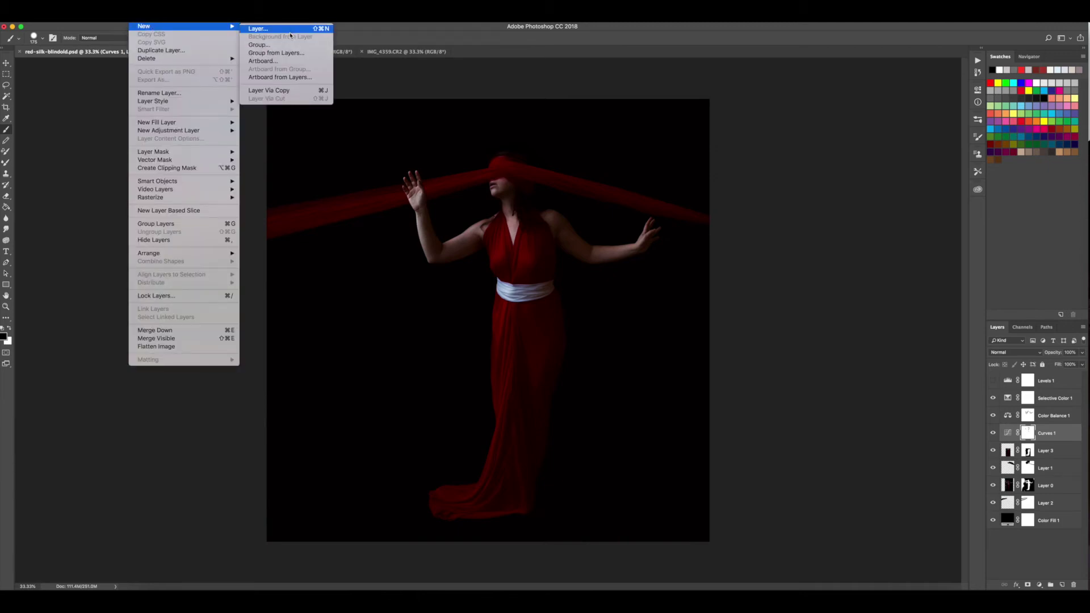
left_click(262, 27)
left_click(502, 314)
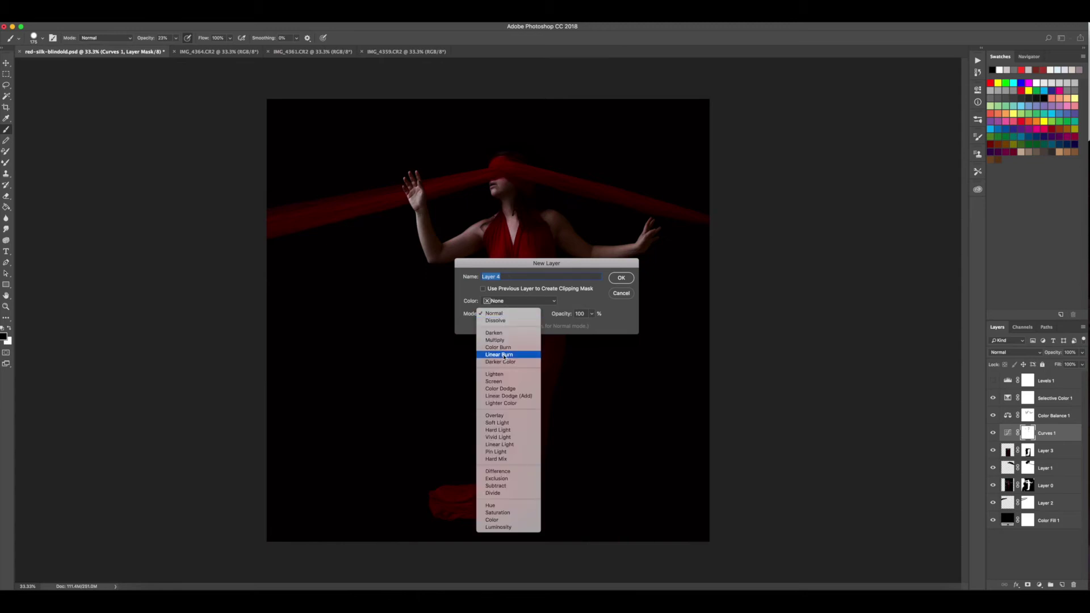
left_click(504, 423)
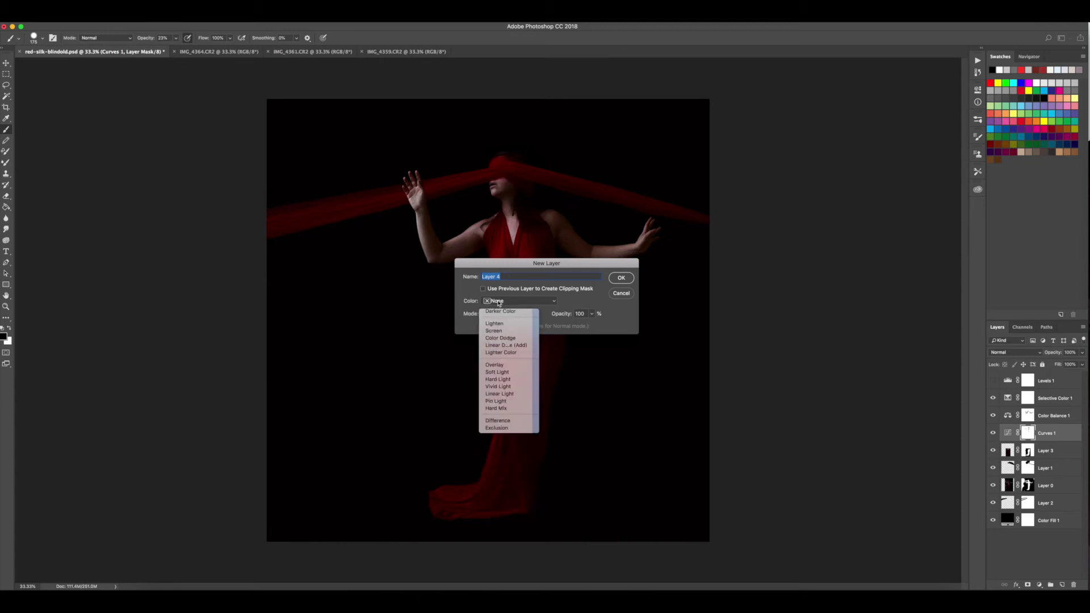
type("Dodge and Burn")
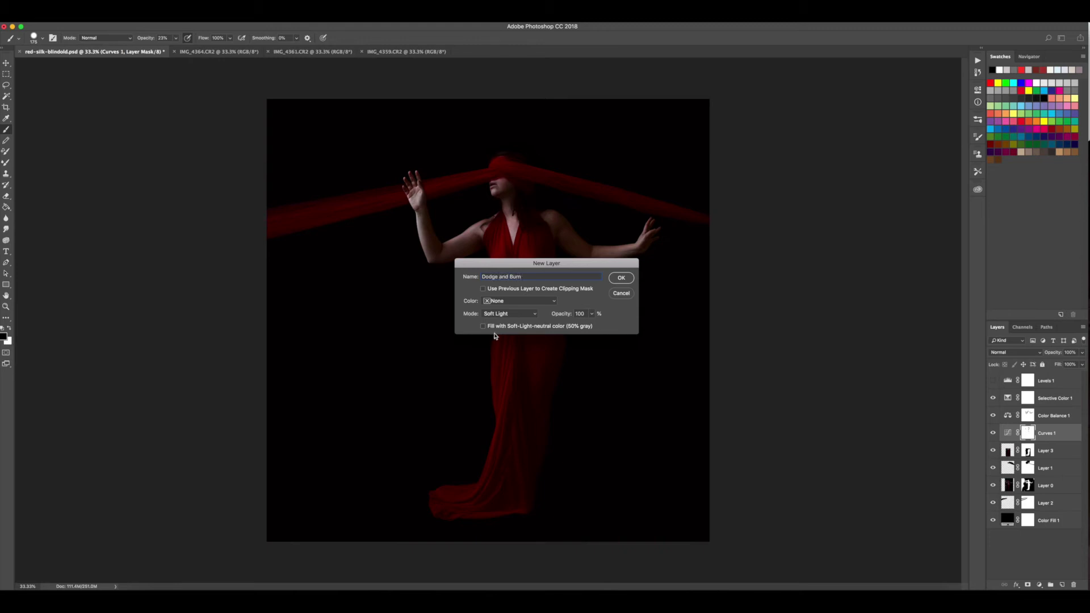
left_click(483, 326)
left_click(621, 278)
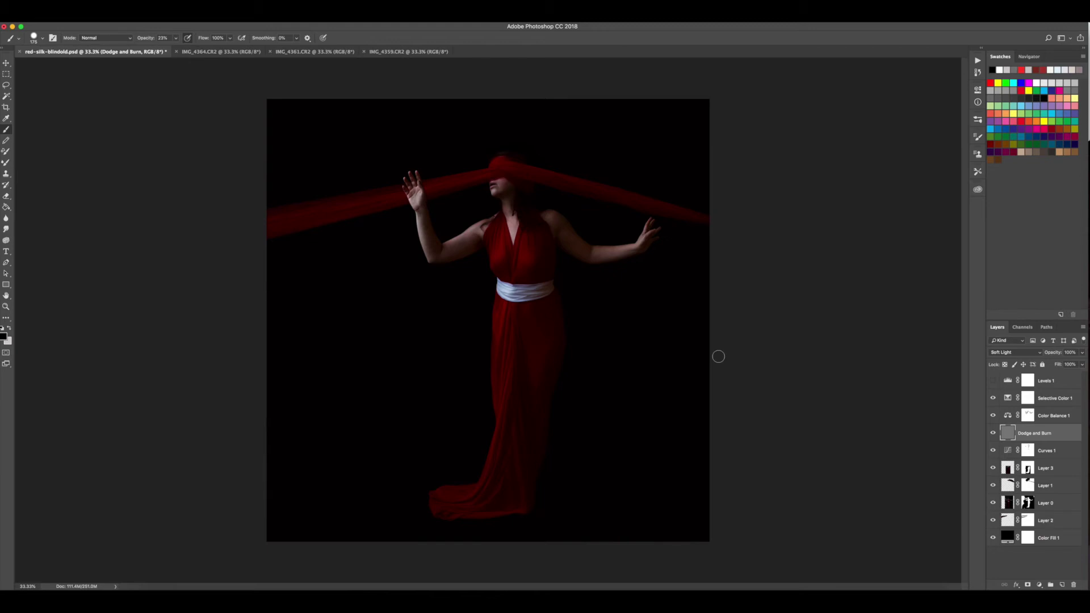
Step: Burn the background around the silk on the raised-hand side with a size 600 black brush at 23% opacity
key("super+equal")
key("super+equal")
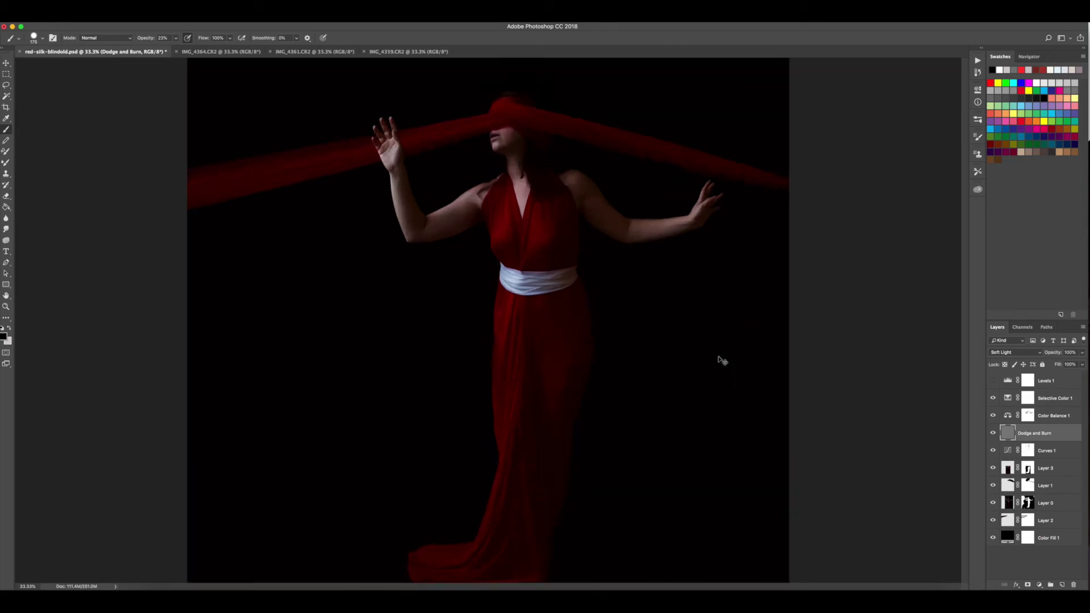
key("space")
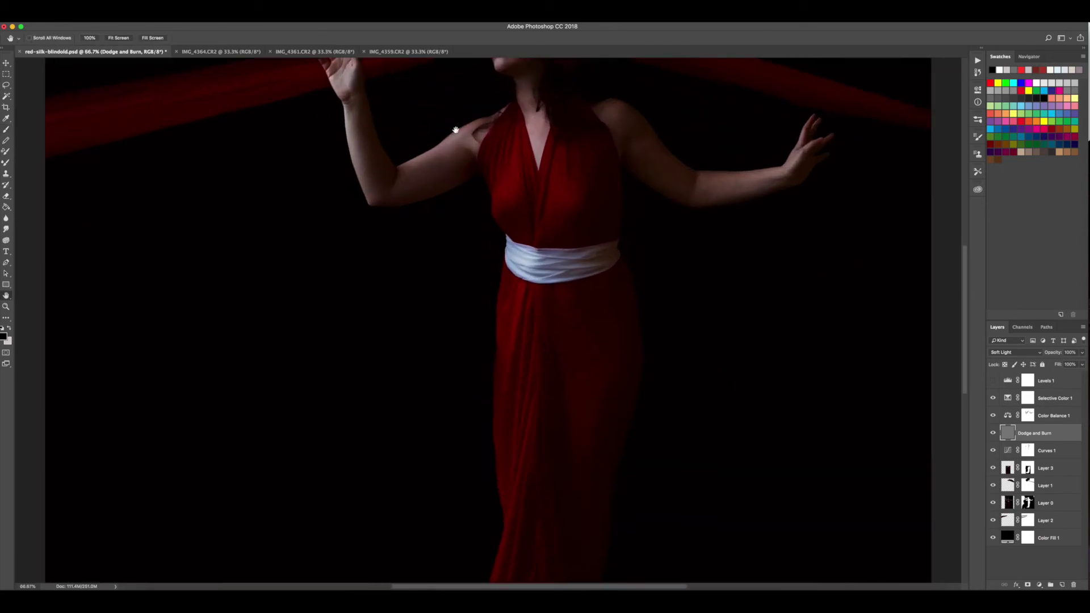
left_click_drag(215, 232, 202, 311)
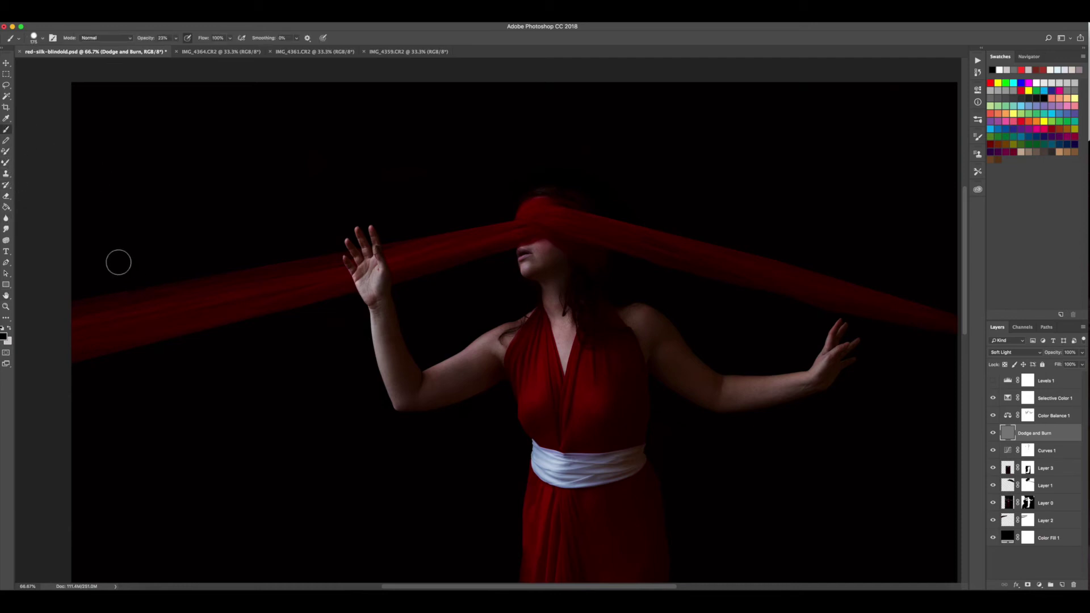
key("bracketright")
key("bracketright")
key("bracketright")
key("bracketright")
key("bracketright")
key("bracketright")
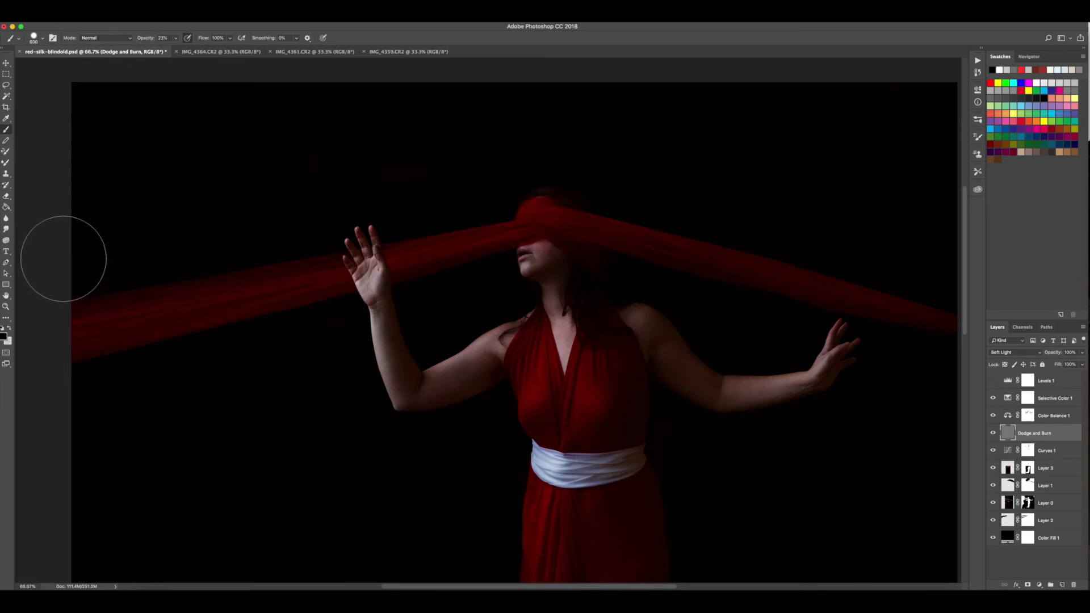
mouse_move(142, 248)
left_mouse_down()
mouse_move(348, 203)
mouse_move(159, 233)
mouse_move(283, 230)
mouse_move(196, 223)
mouse_move(431, 179)
mouse_move(407, 198)
mouse_move(545, 148)
mouse_move(330, 298)
mouse_move(403, 257)
mouse_move(475, 189)
mouse_move(185, 390)
mouse_move(180, 447)
mouse_move(247, 398)
mouse_move(252, 362)
mouse_move(95, 417)
mouse_move(192, 381)
mouse_move(96, 404)
mouse_move(164, 394)
mouse_move(148, 385)
mouse_move(71, 449)
left_mouse_up()
Step: Burn the background above the silk between the head and the opposite canvas edge with the same black brush
key("space")
left_click_drag(702, 343, 361, 290)
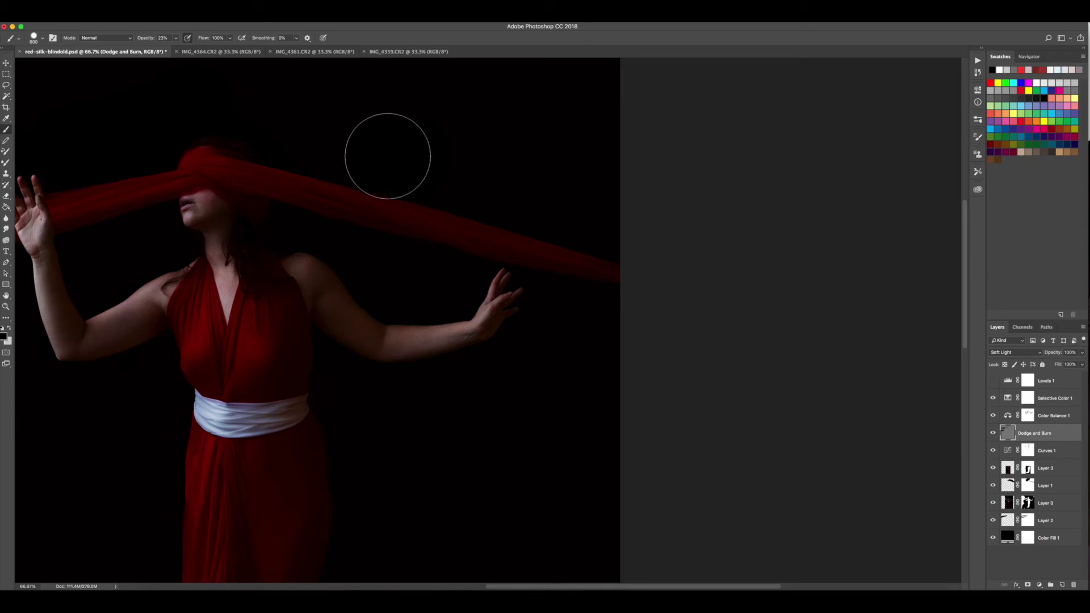
mouse_move(553, 193)
left_mouse_down()
mouse_move(587, 211)
mouse_move(618, 199)
left_mouse_up()
mouse_move(353, 135)
left_mouse_down()
mouse_move(382, 160)
mouse_move(287, 108)
mouse_move(282, 116)
left_mouse_up()
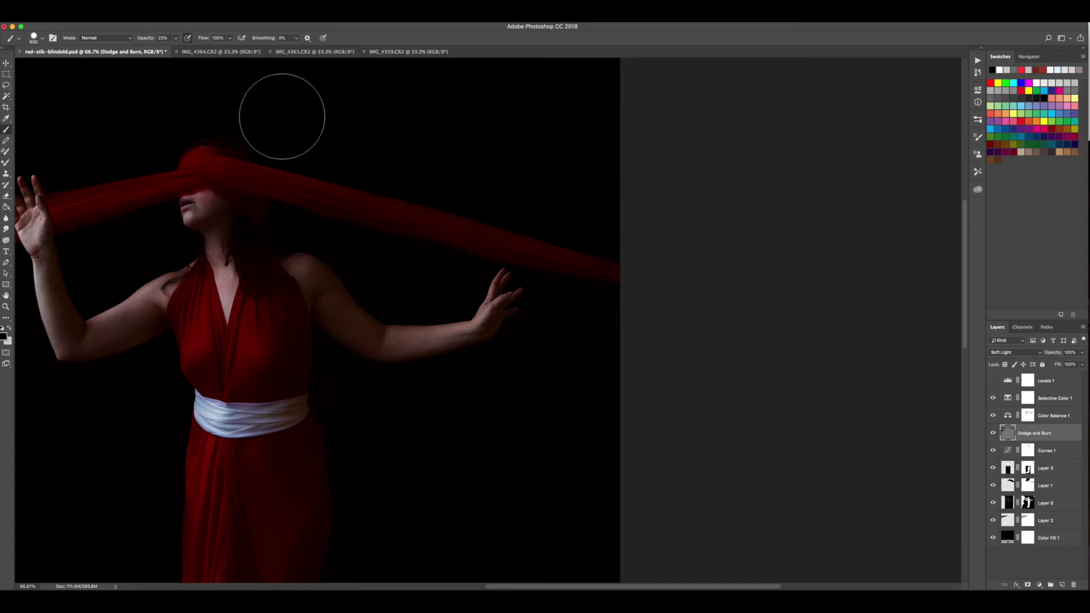
Step: Switch to the light gray paint colour and reduce the brush to size 125 for the blindfold and hair
key("x")
key("bracketleft")
key("bracketleft")
key("bracketleft")
key("bracketleft")
key("bracketleft")
key("bracketleft")
key("bracketleft")
key("bracketleft")
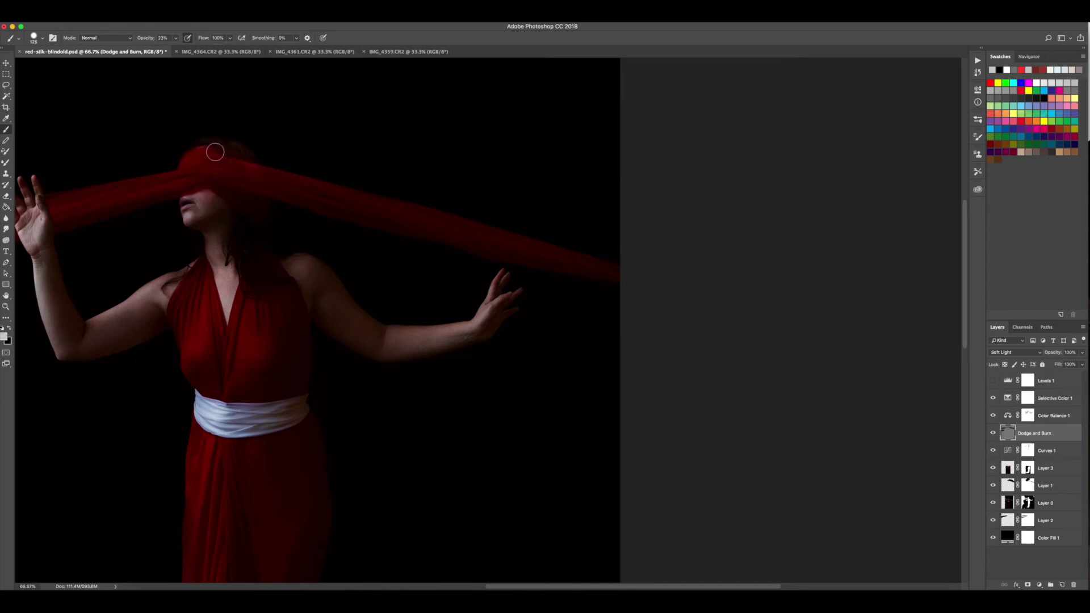
Step: Set the foreground colour to gray RGB 129, 129, 129 and paint the area behind the head at 100% opacity
key("x")
left_click(4, 336)
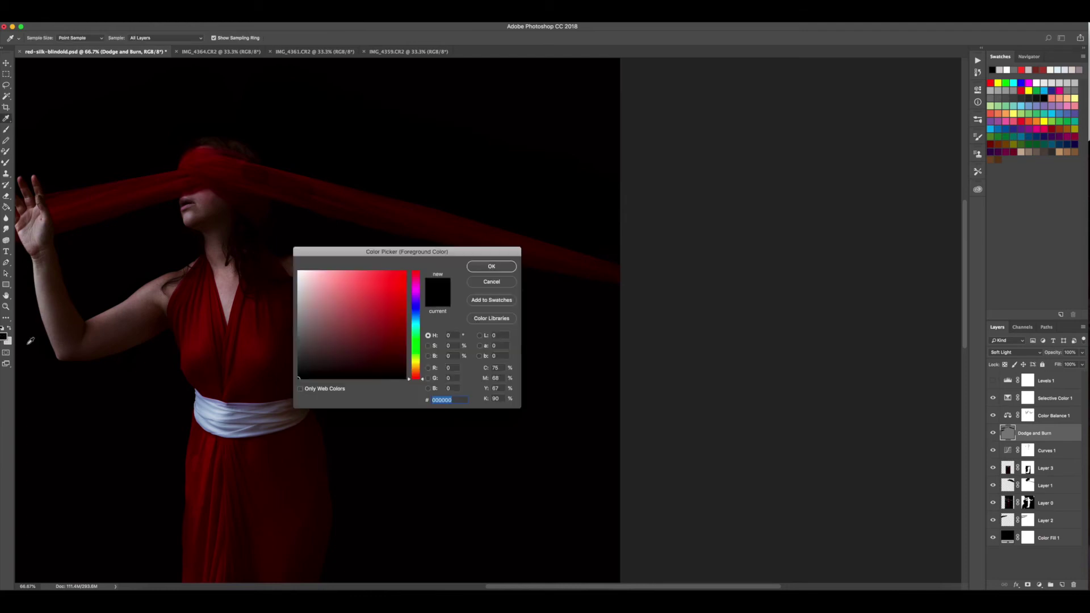
left_click(298, 323)
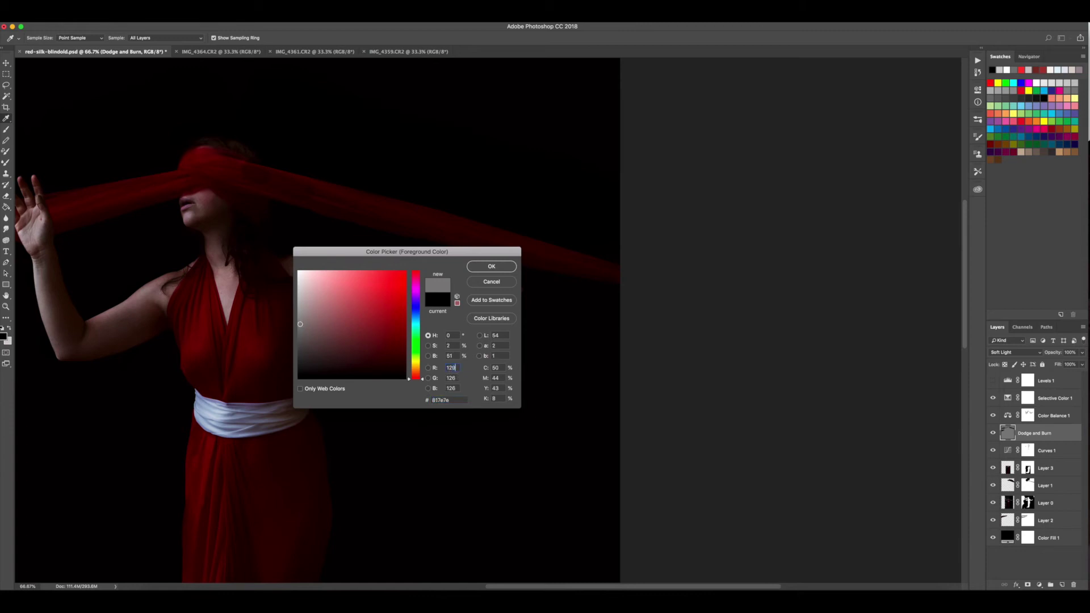
type("129")
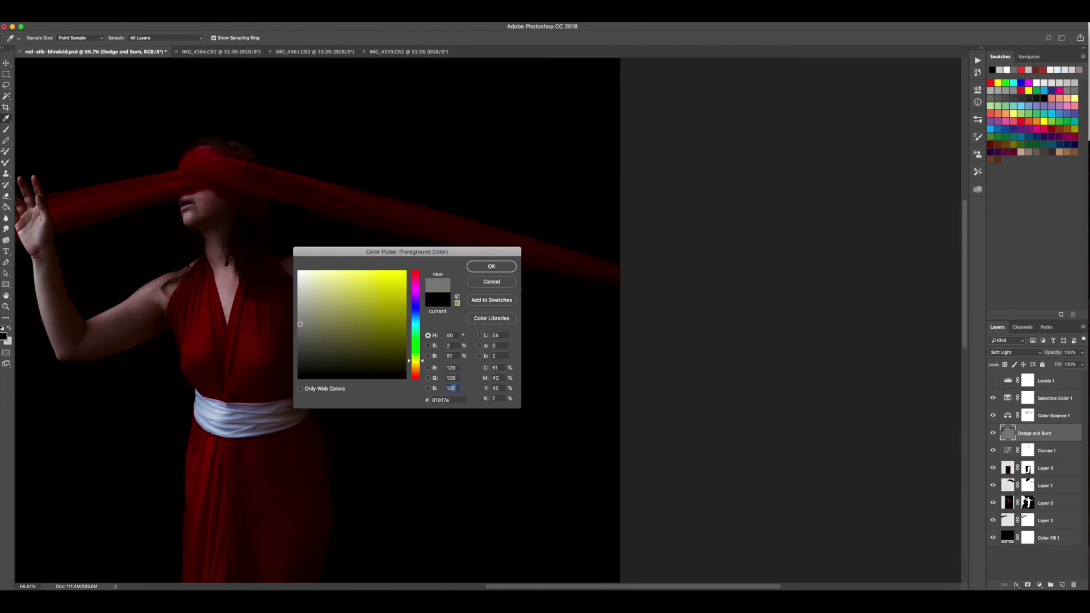
type("129")
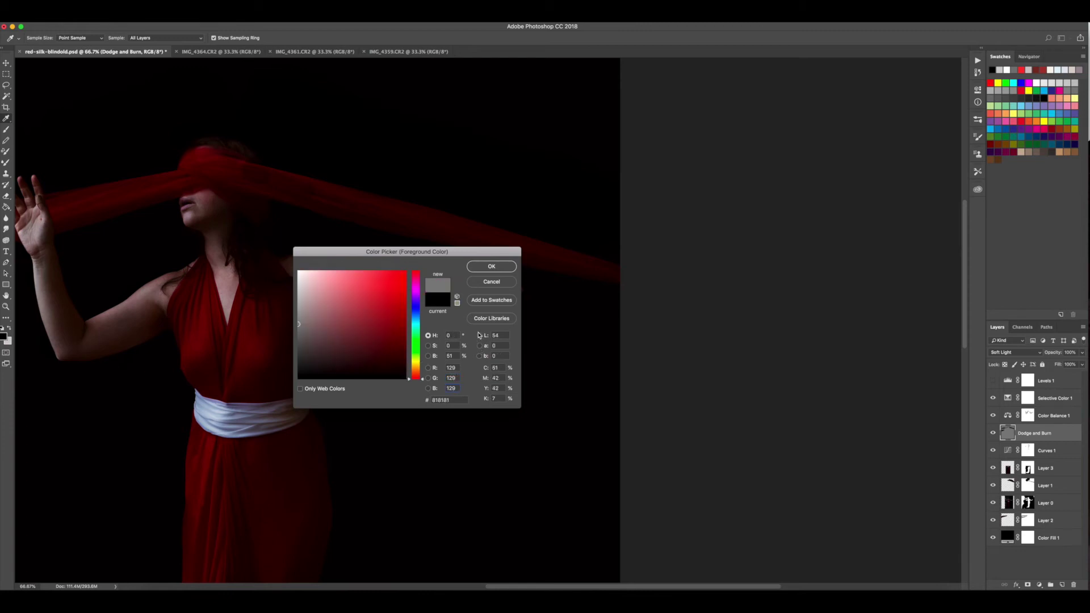
left_click(492, 267)
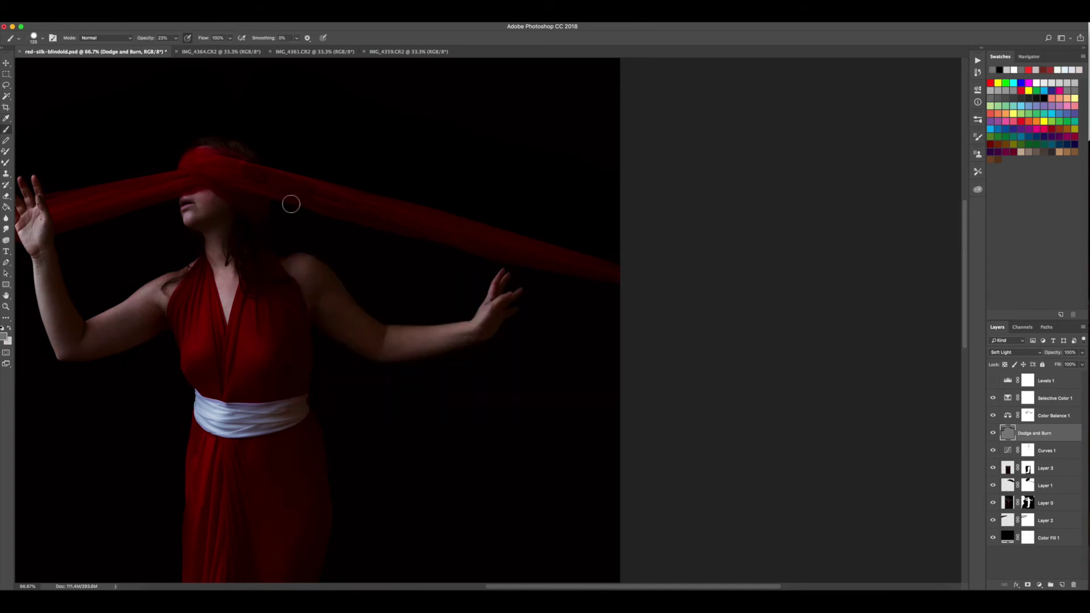
left_click(175, 38)
left_click(287, 126)
Step: Burn the background beneath the outstretched arms with a size 500 black brush at 16% opacity
key("x")
key("x")
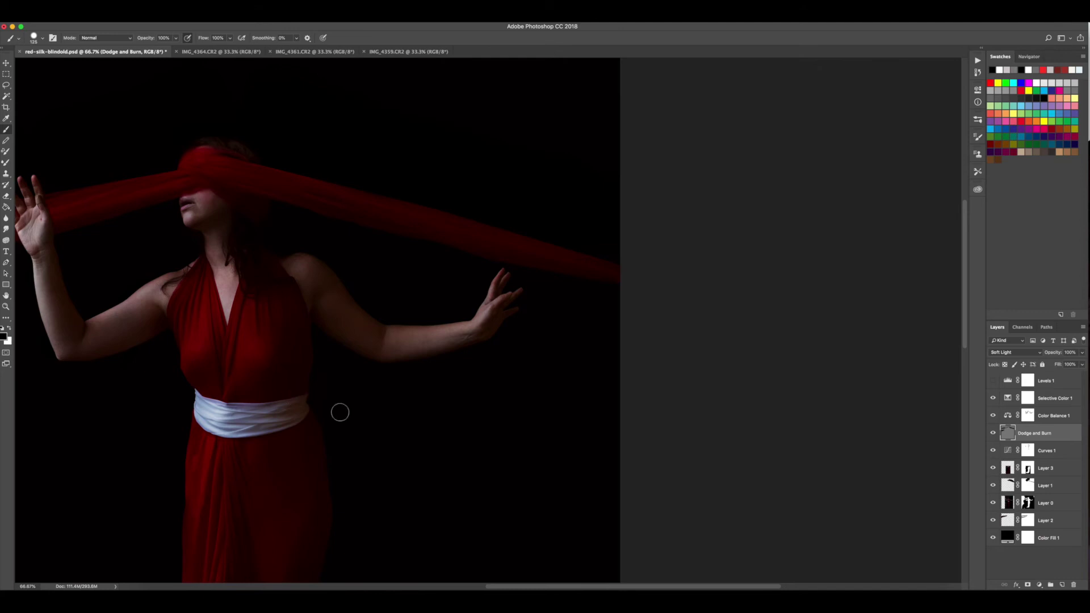
key("bracketright")
key("bracketright")
key("bracketright")
key("bracketright")
key("bracketright")
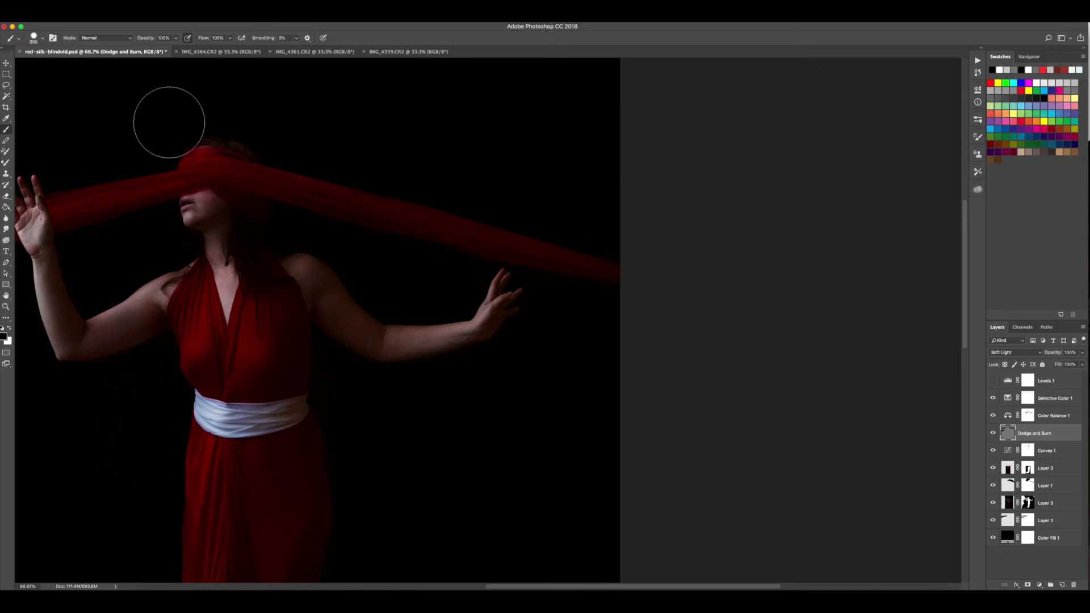
left_click(176, 38)
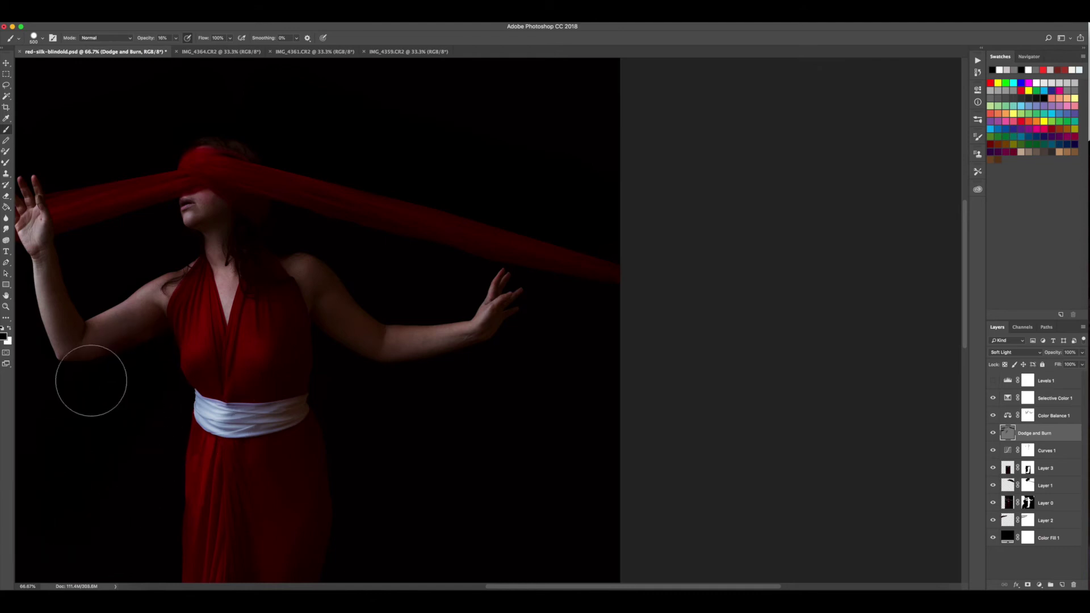
mouse_move(342, 358)
left_mouse_down()
mouse_move(394, 397)
mouse_move(541, 374)
mouse_move(452, 396)
left_mouse_up()
Step: Enlarge the brush to size 700 and burn the shadow side of the skirt and the background beside it
key("super+equal")
key("super+minus")
key("super+minus")
key("super+minus")
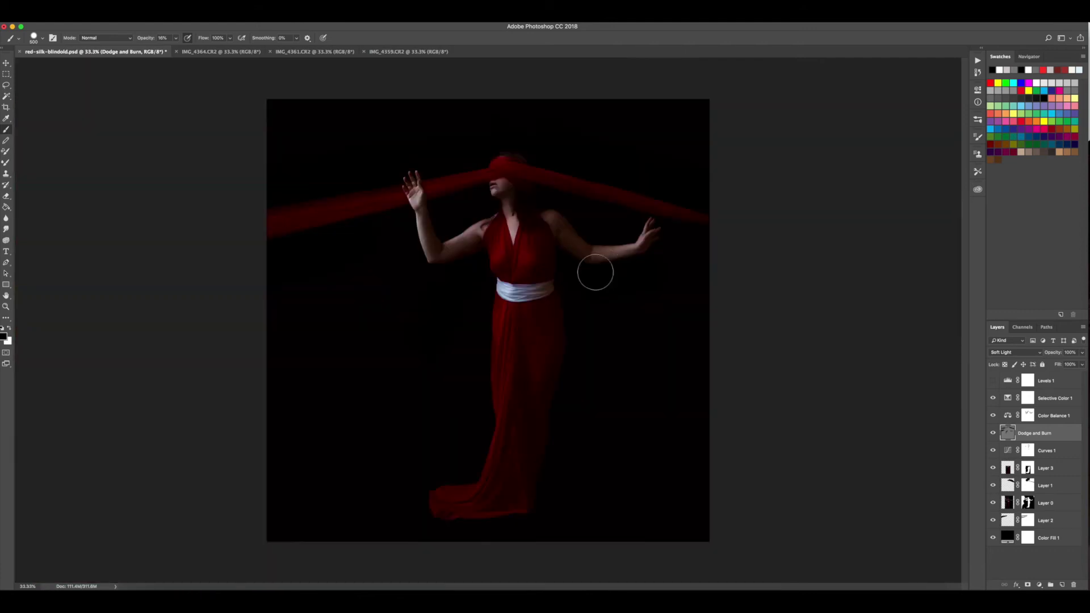
key("bracketright")
key("bracketright")
mouse_move(563, 308)
left_mouse_down()
mouse_move(583, 319)
mouse_move(590, 519)
mouse_move(591, 324)
left_mouse_up()
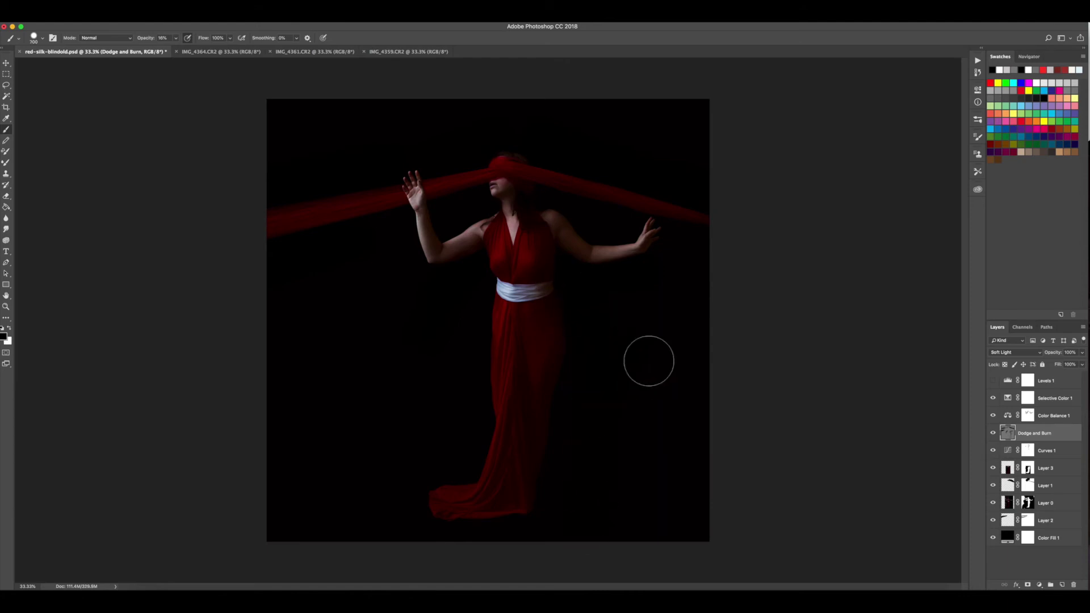
mouse_move(649, 361)
left_mouse_down()
mouse_move(571, 296)
mouse_move(640, 448)
mouse_move(586, 389)
mouse_move(658, 533)
mouse_move(596, 279)
mouse_move(533, 314)
mouse_move(551, 318)
left_mouse_up()
Step: Set the foreground colour to neutral gray #7f7f7f and paint over the white sash at 100% opacity
left_click(4, 337)
left_click(472, 284)
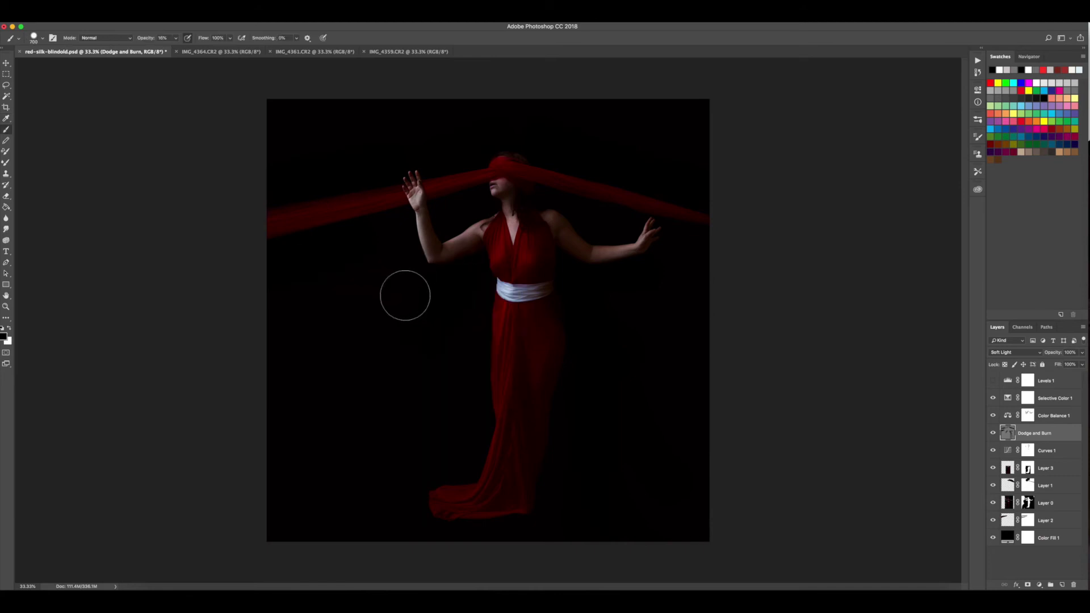
key("x")
left_click(4, 337)
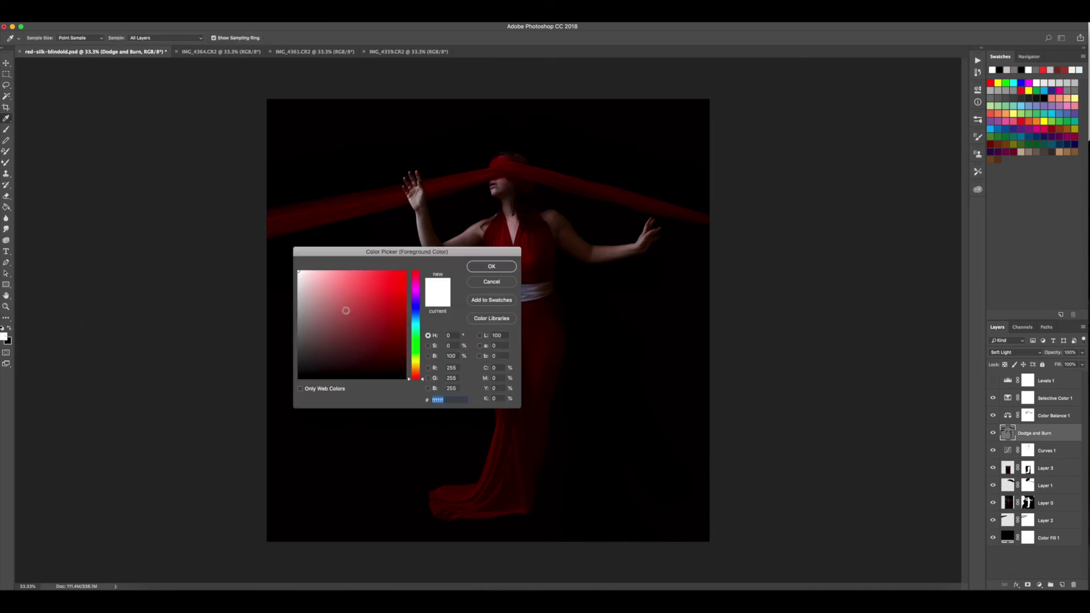
left_click(299, 324)
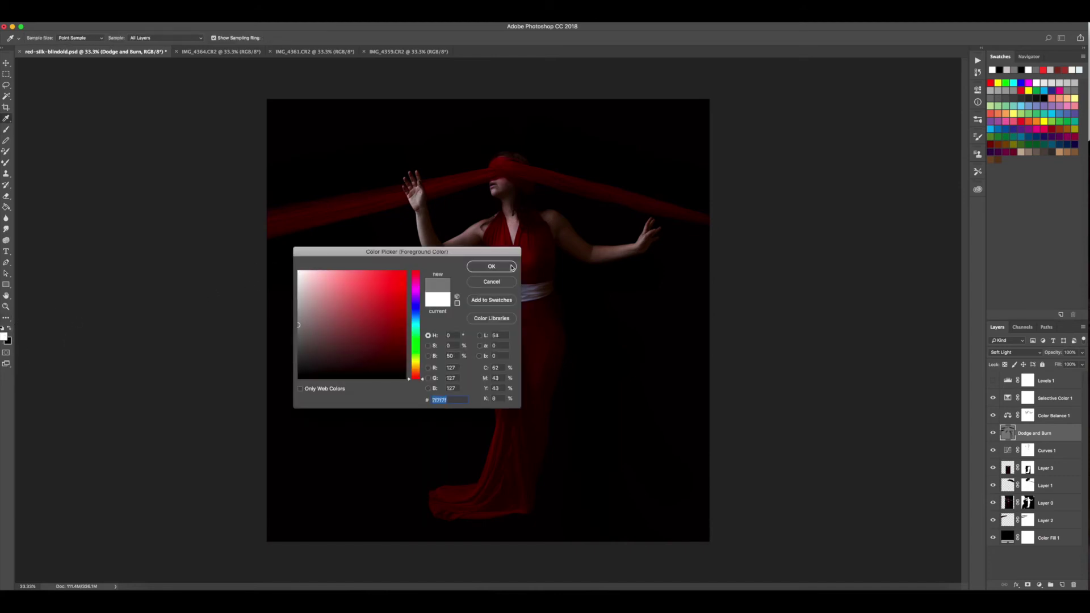
left_click(492, 266)
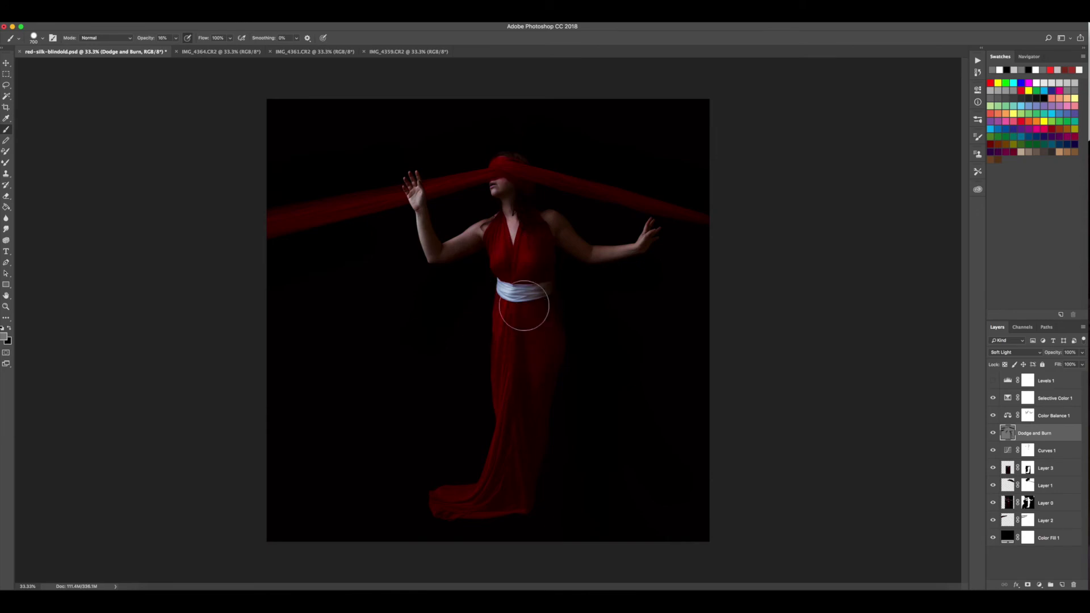
left_click(175, 39)
left_click(527, 295)
mouse_move(527, 295)
left_mouse_down()
mouse_move(542, 343)
mouse_move(530, 314)
left_mouse_up()
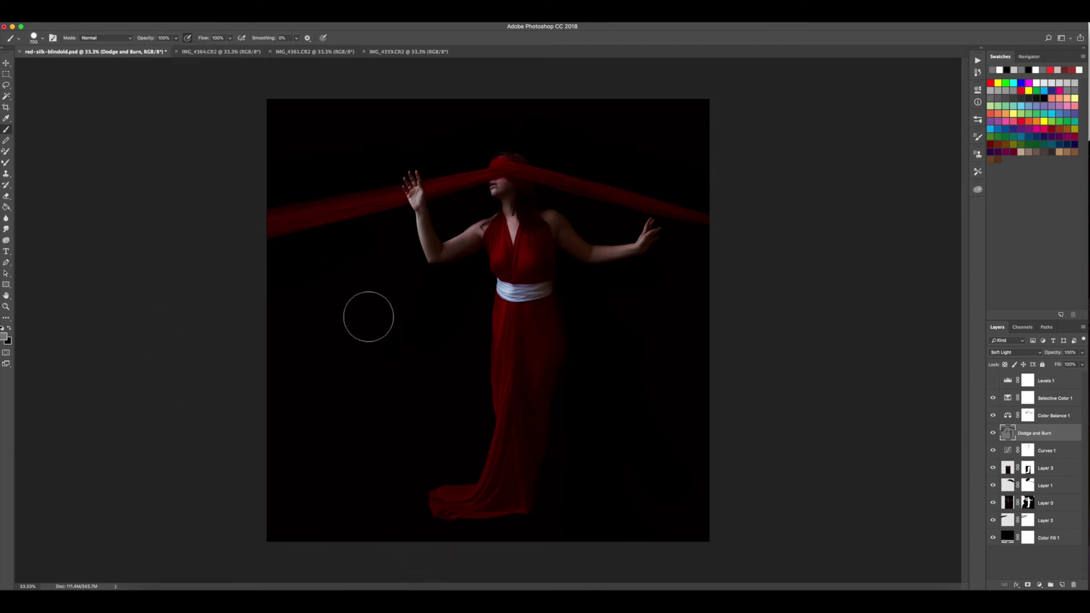
Step: Switch back to black paint and set the brush opacity to 13%
key("x")
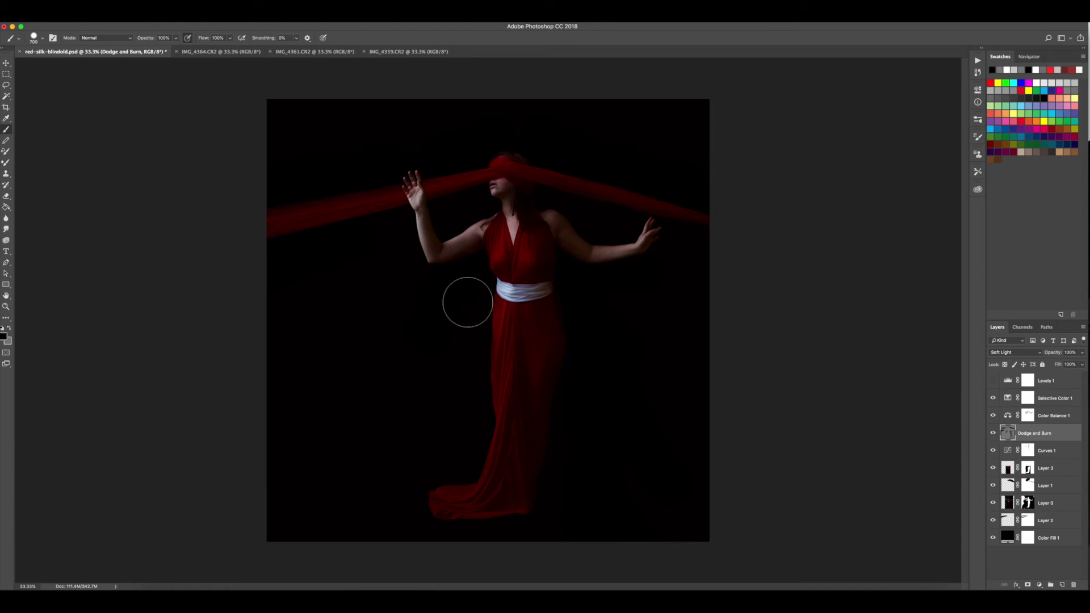
left_click(175, 39)
left_click(142, 49)
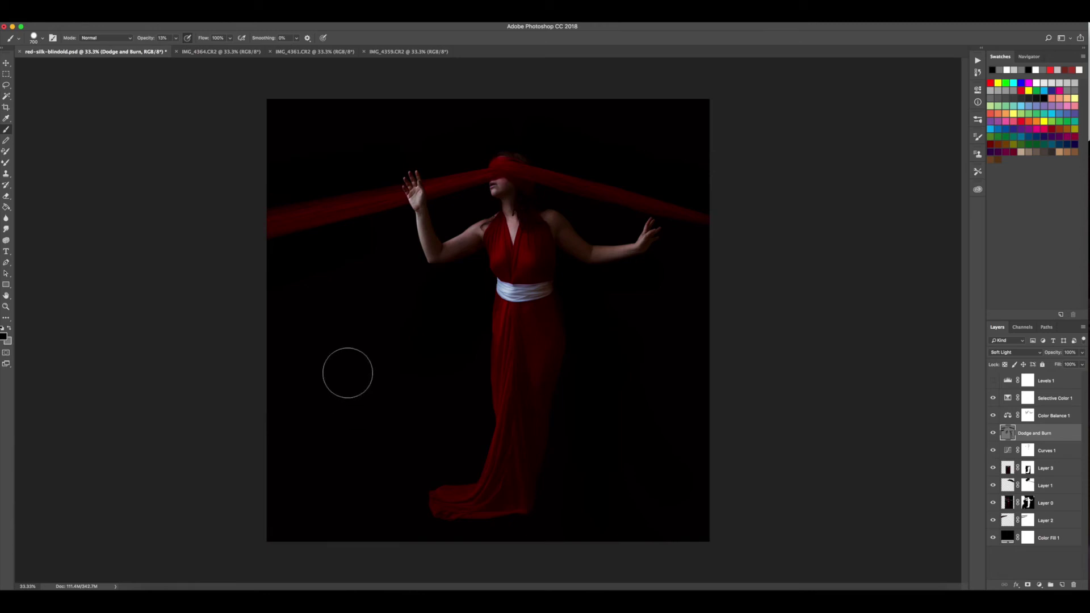
Step: Compare the image with and without the Dodge and Burn layer
left_click(993, 434)
left_click(993, 434)
left_click(993, 434)
left_click(994, 435)
left_click(994, 435)
left_click(994, 435)
left_click(994, 435)
Step: Switch to the neutral gray, adjust the brush opacity, and paint over the raised arm and down the skirt
left_click(9, 329)
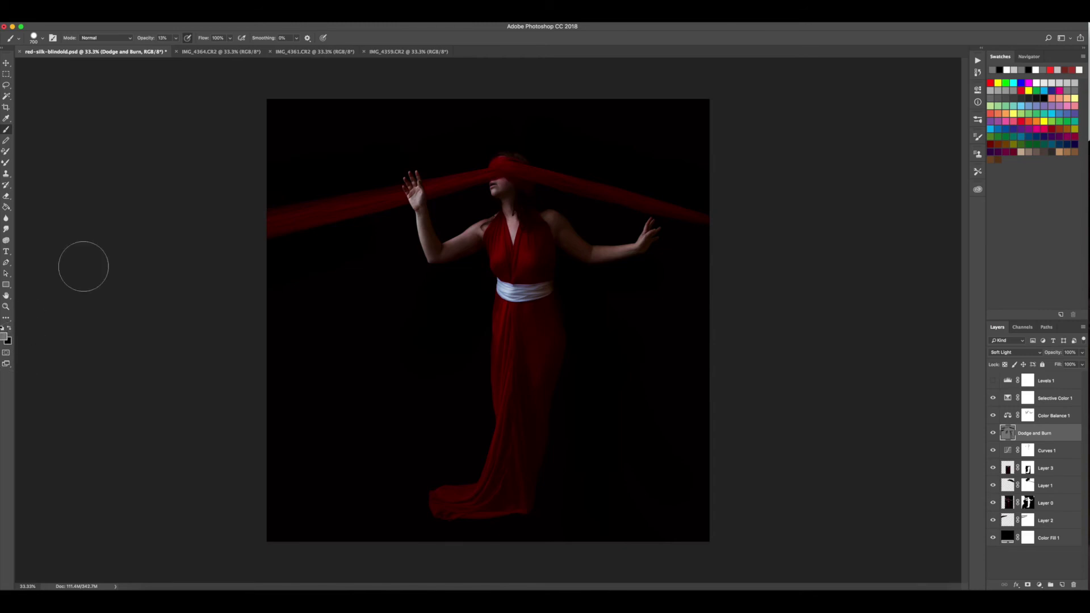
mouse_move(455, 226)
left_mouse_down()
mouse_move(434, 236)
mouse_move(438, 221)
left_mouse_up()
left_click(175, 37)
left_click_drag(175, 48, 187, 48)
left_click_drag(438, 224, 447, 227)
mouse_move(505, 365)
left_mouse_down()
mouse_move(499, 332)
mouse_move(521, 314)
mouse_move(555, 330)
mouse_move(529, 389)
mouse_move(534, 339)
mouse_move(509, 488)
mouse_move(533, 266)
mouse_move(490, 446)
mouse_move(513, 296)
mouse_move(495, 340)
mouse_move(460, 529)
mouse_move(507, 324)
mouse_move(512, 520)
mouse_move(541, 365)
mouse_move(506, 504)
left_mouse_up()
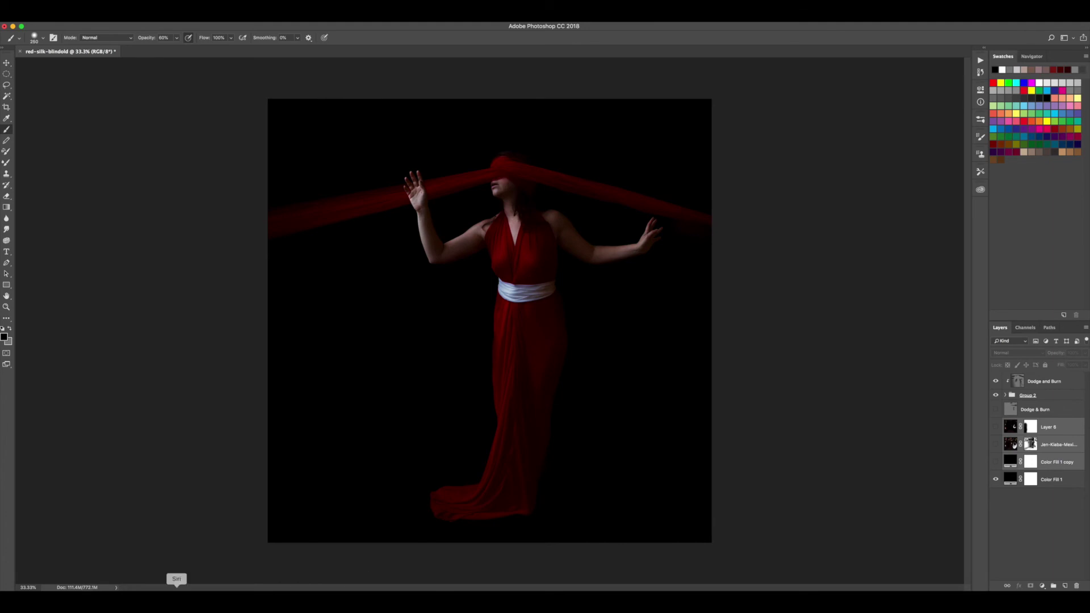
Step: Place the candlelit cave photo as a layer behind the figure and stretch it vertically to fill the whole canvas
left_click(148, 602)
left_click(465, 408, "shift")
left_click_drag(466, 409, 450, 463)
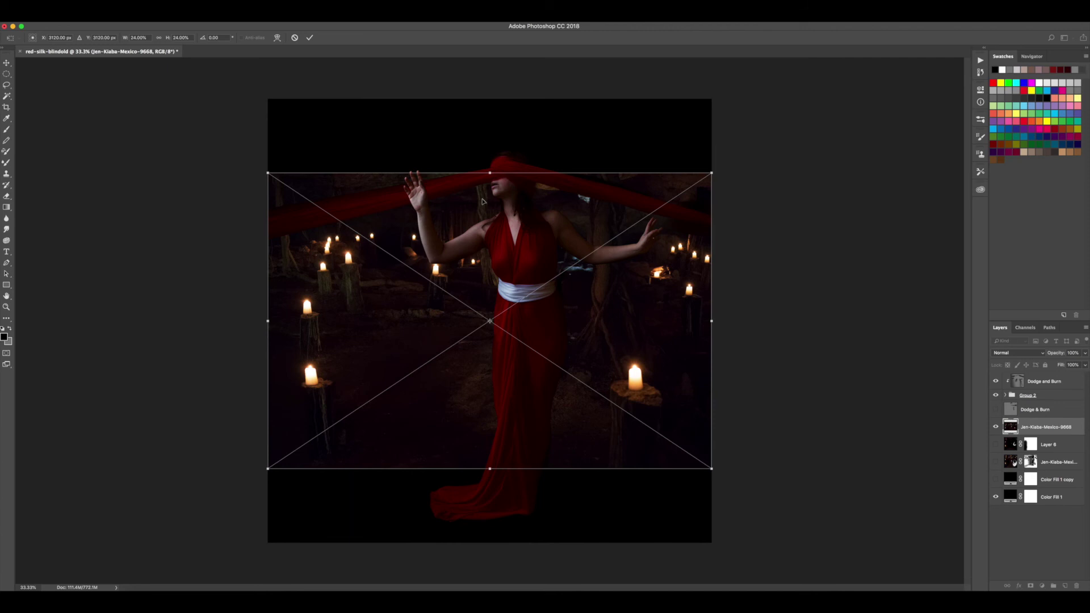
left_click_drag(491, 173, 498, 97)
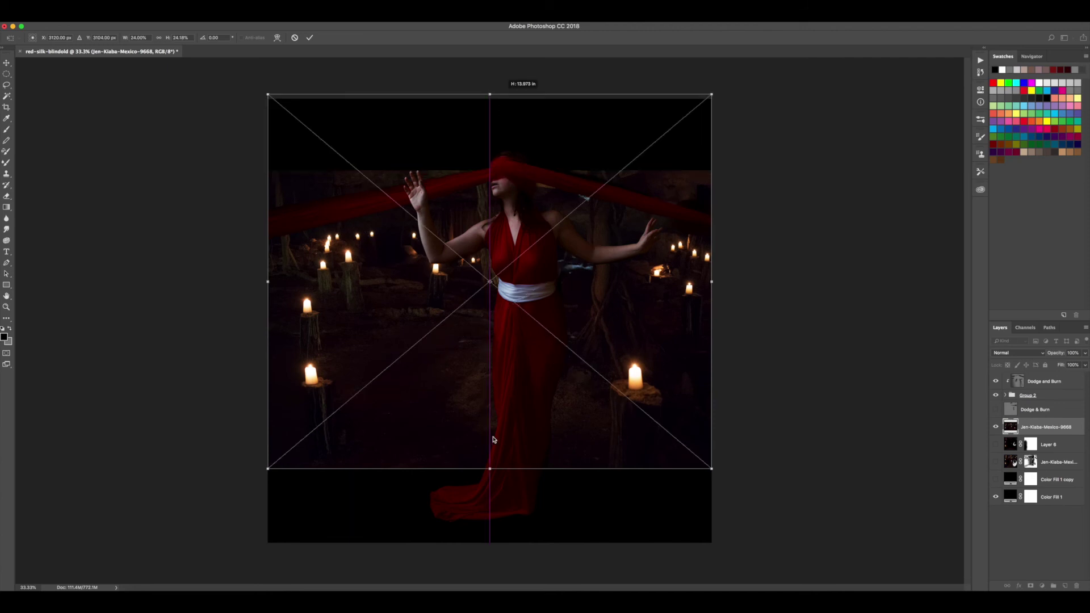
left_click_drag(490, 469, 485, 542)
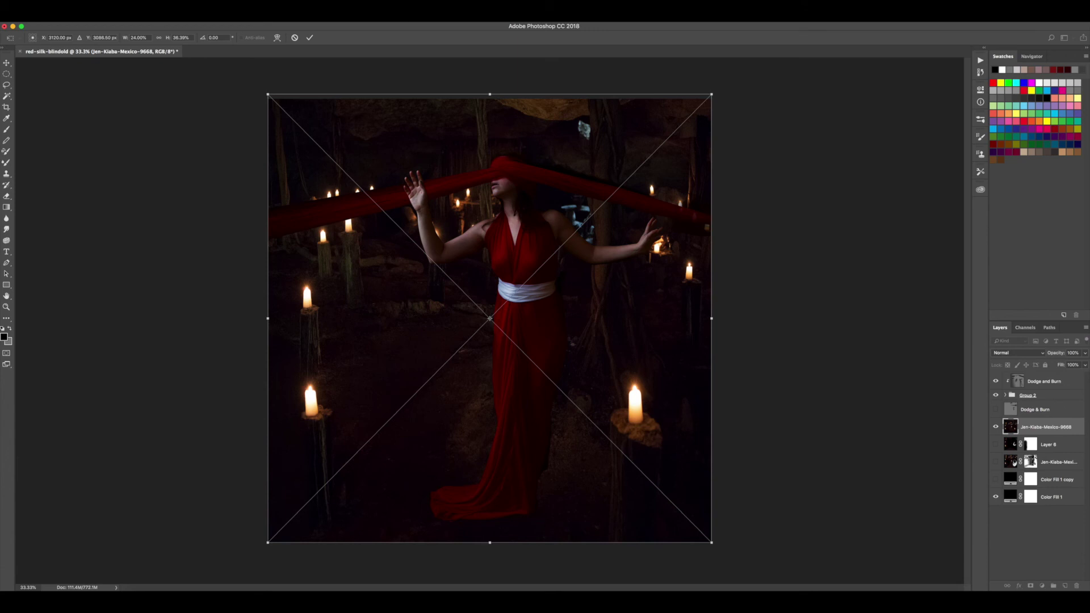
left_click(310, 37)
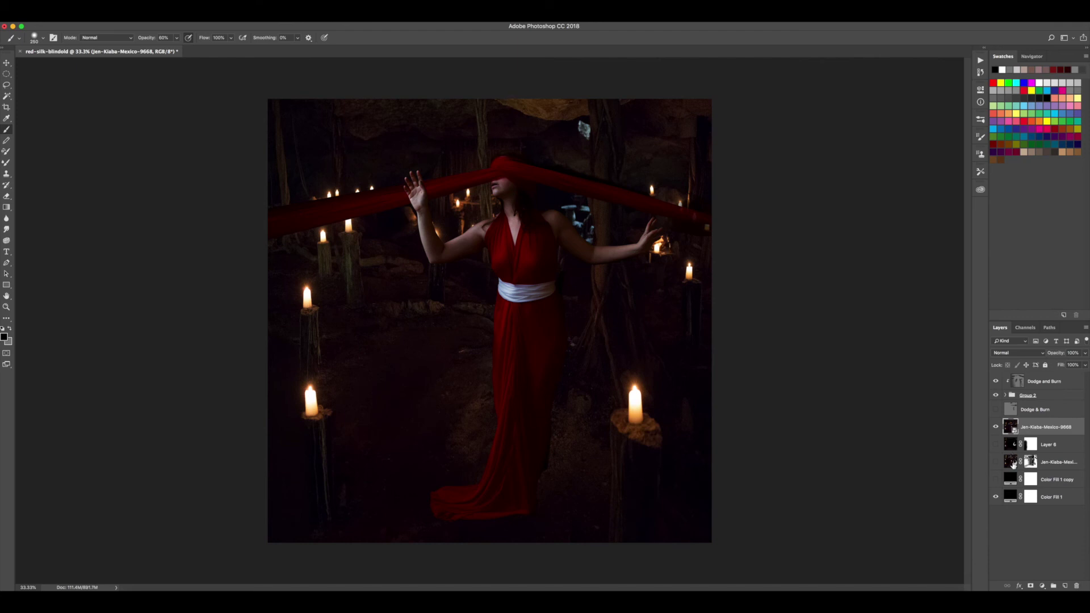
Step: Delete the Color Fill 1 copy layer and move the placed cave photo directly above Color Fill 1
left_click_drag(1050, 445, 1078, 586)
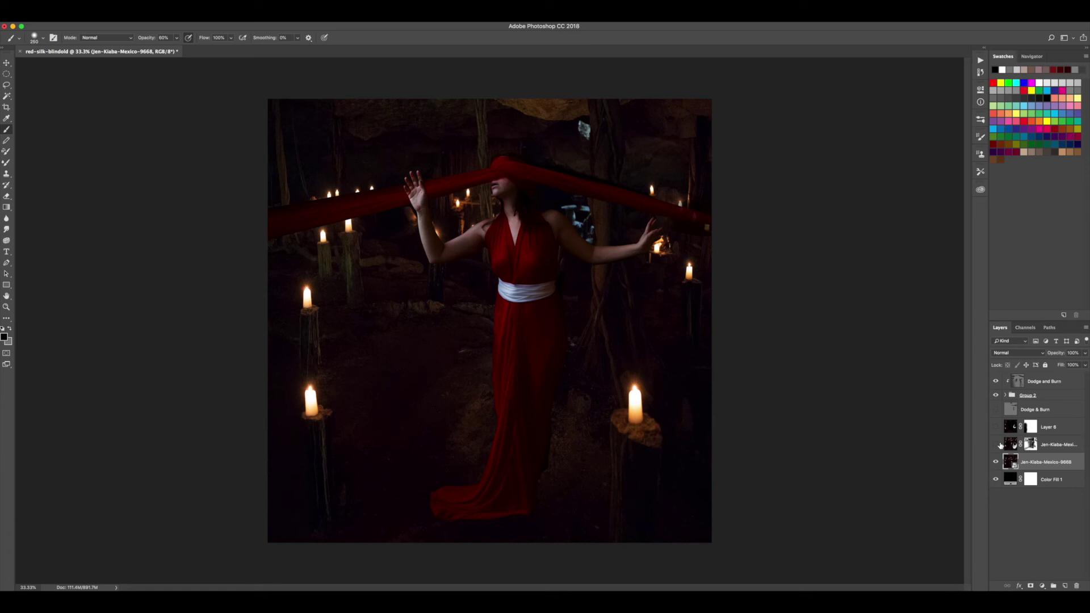
Step: Try the Darken, Multiply, Color Burn, Linear Burn and Darker Color blend modes on the cave photo layer
left_click(1039, 353)
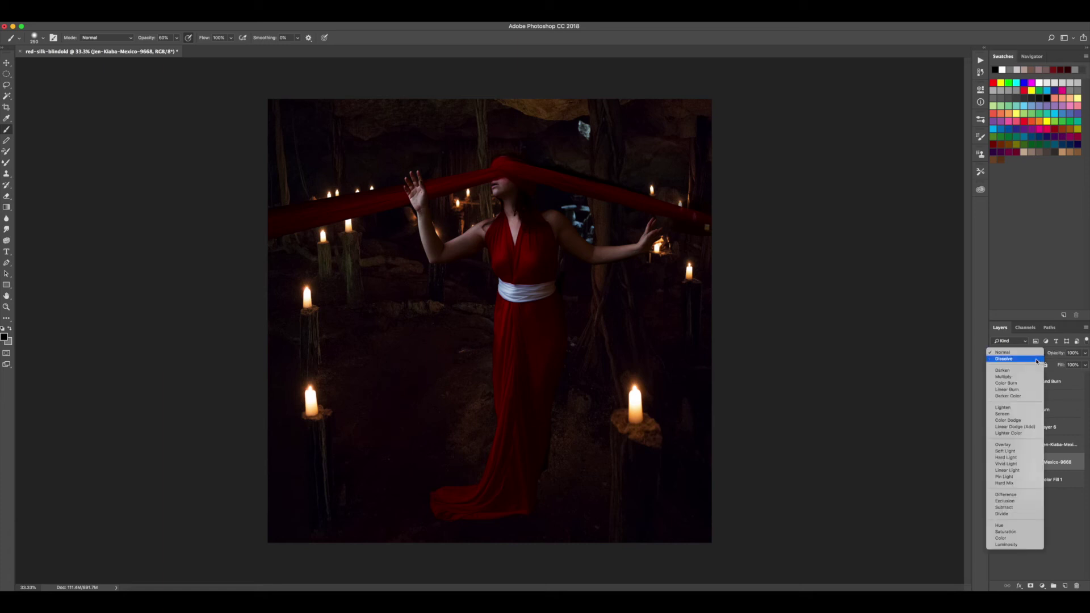
left_click(1033, 372)
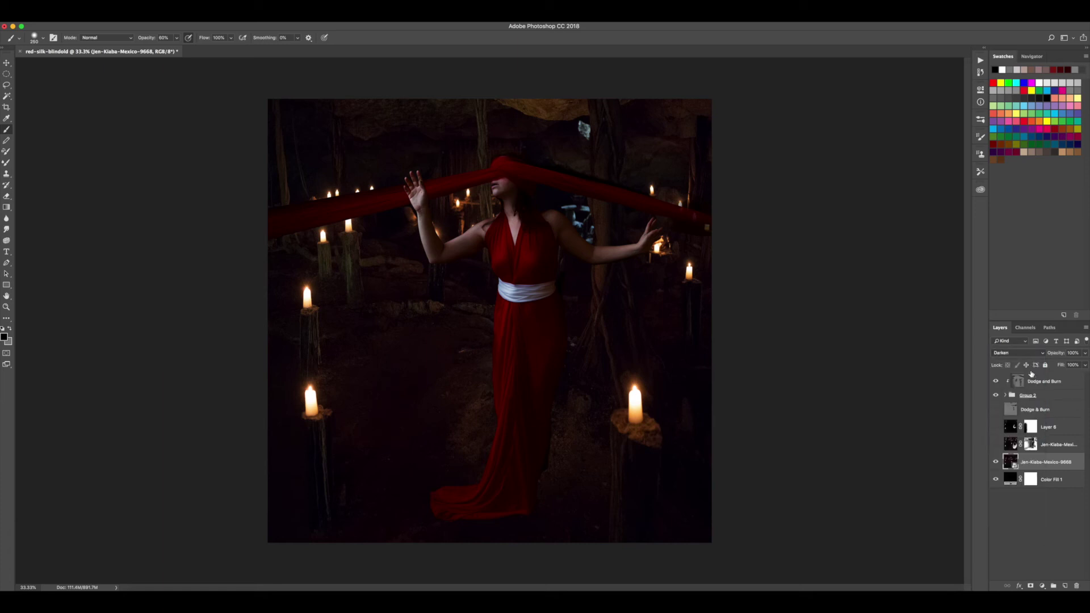
left_click(1030, 353)
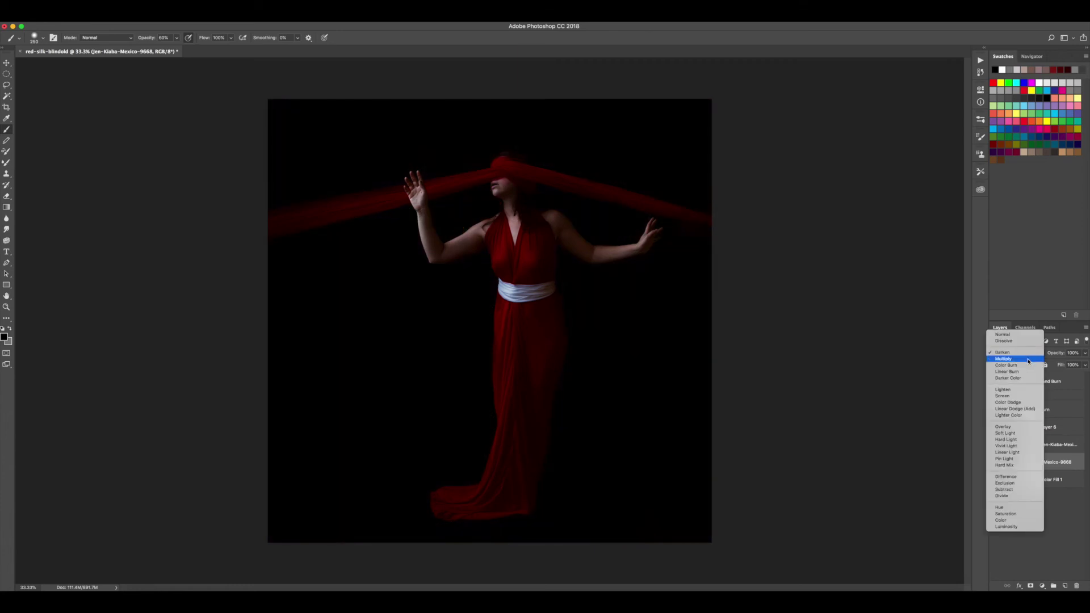
left_click(1028, 360)
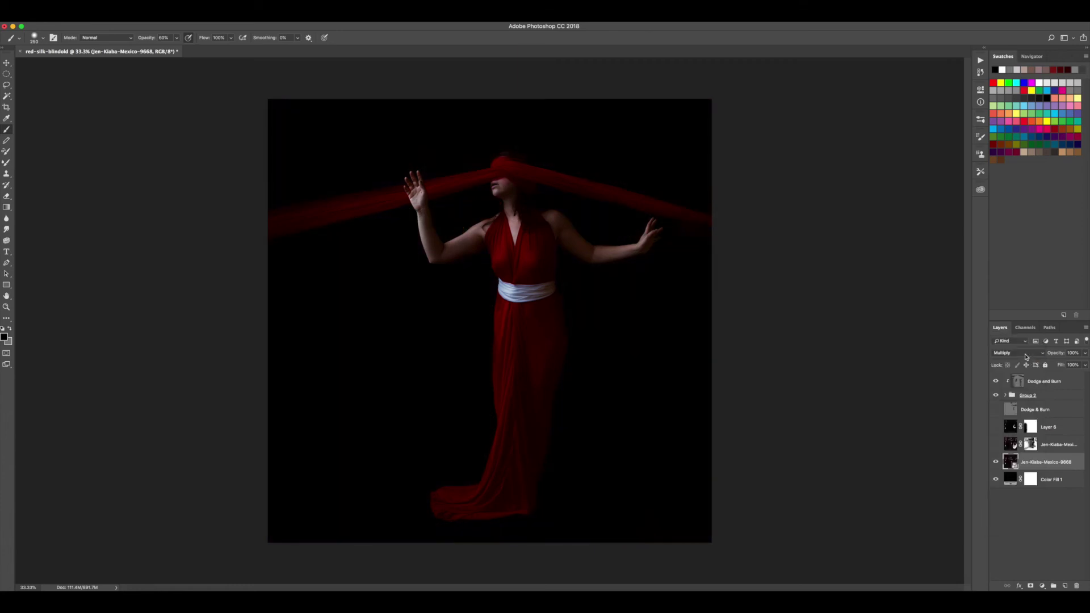
left_click(1026, 353)
left_click(1026, 369)
left_click(1025, 356)
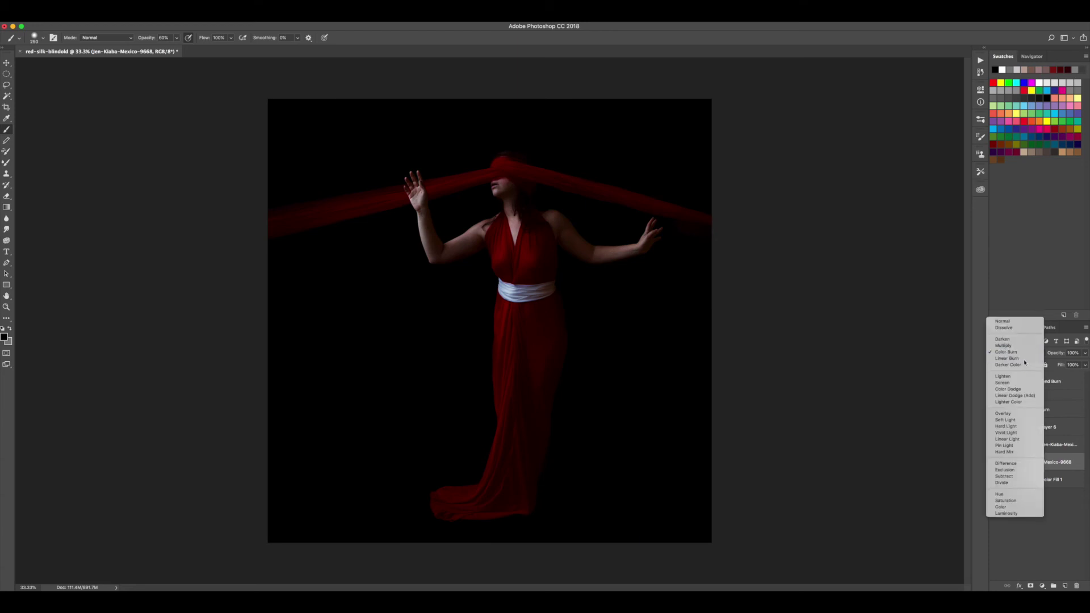
left_click(1026, 363)
left_click(1026, 357)
left_click(1026, 363)
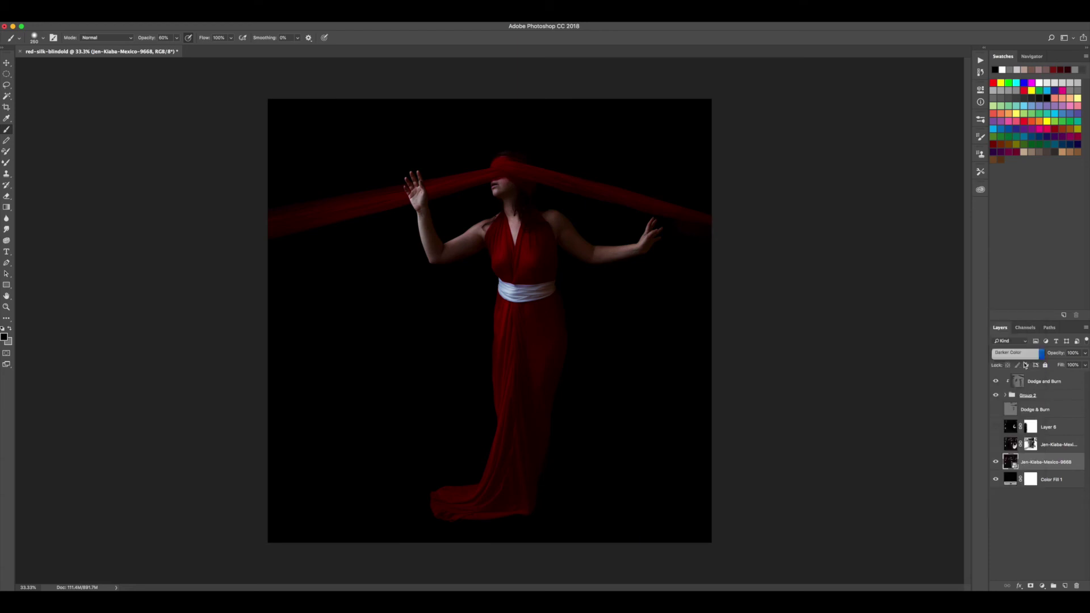
Step: Set the cave photo layer's blend mode to Lighten
left_click(1030, 360)
left_click(1030, 360)
left_click(1031, 361)
left_click(1032, 364)
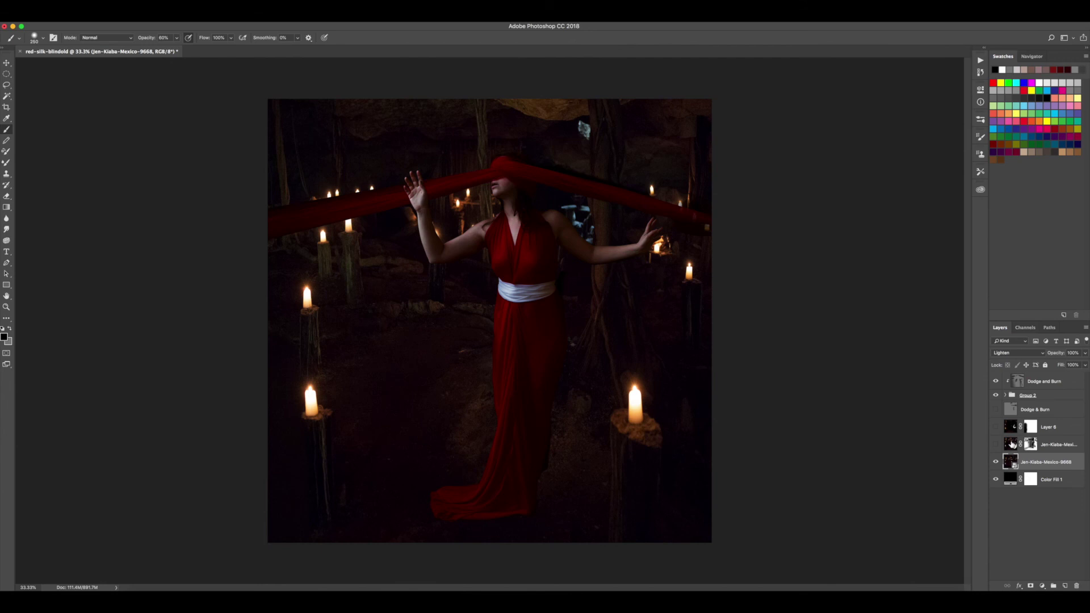
Step: Compare the two masked candle background layers with the unmasked cave photo by switching their visibility
left_click(1011, 432)
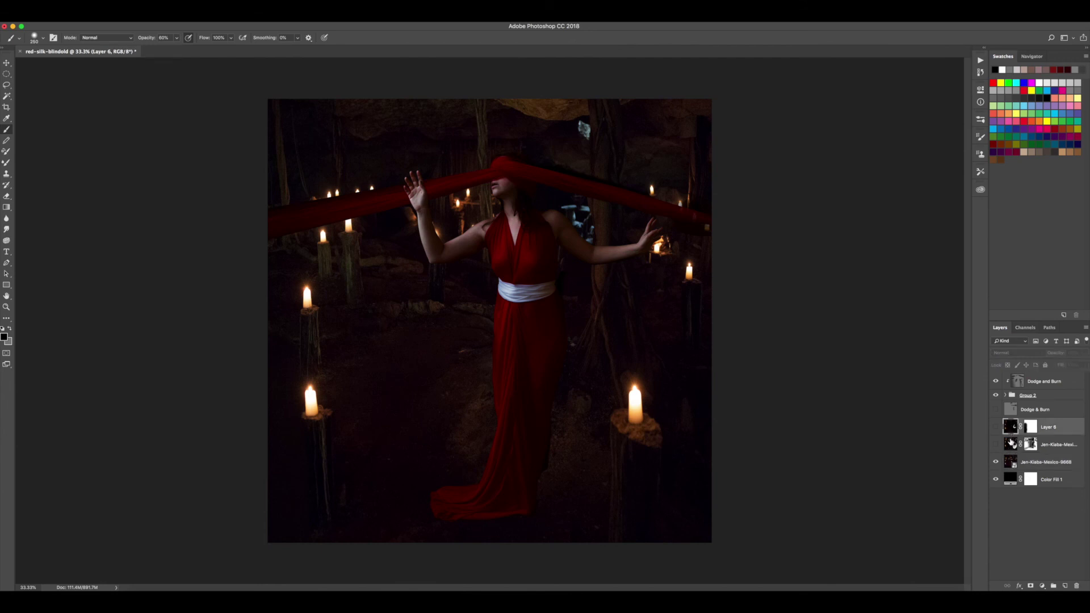
left_click(1010, 446)
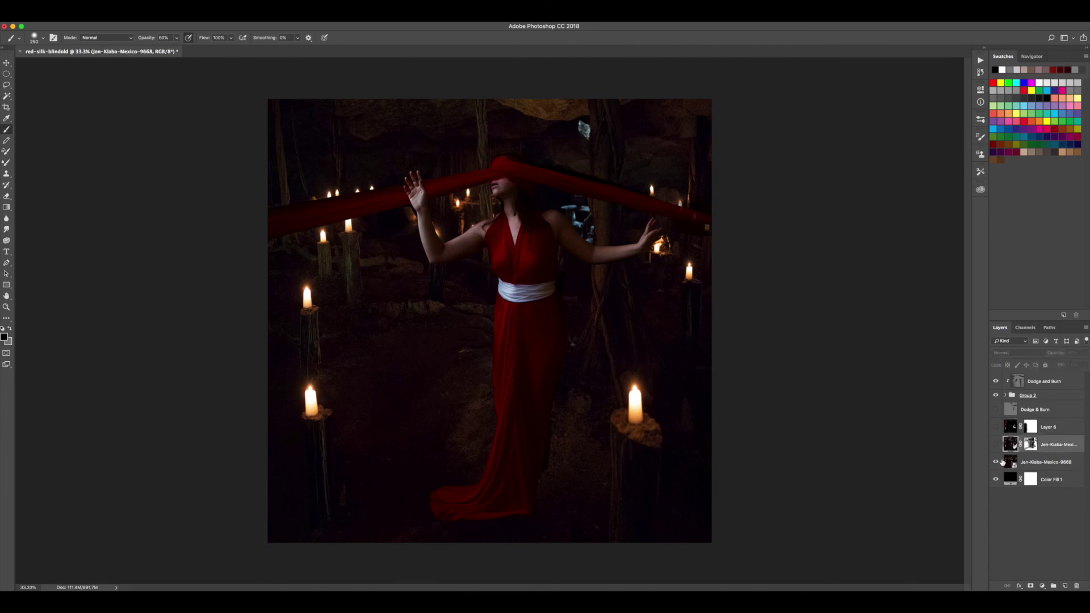
left_click(996, 445)
left_click(996, 429)
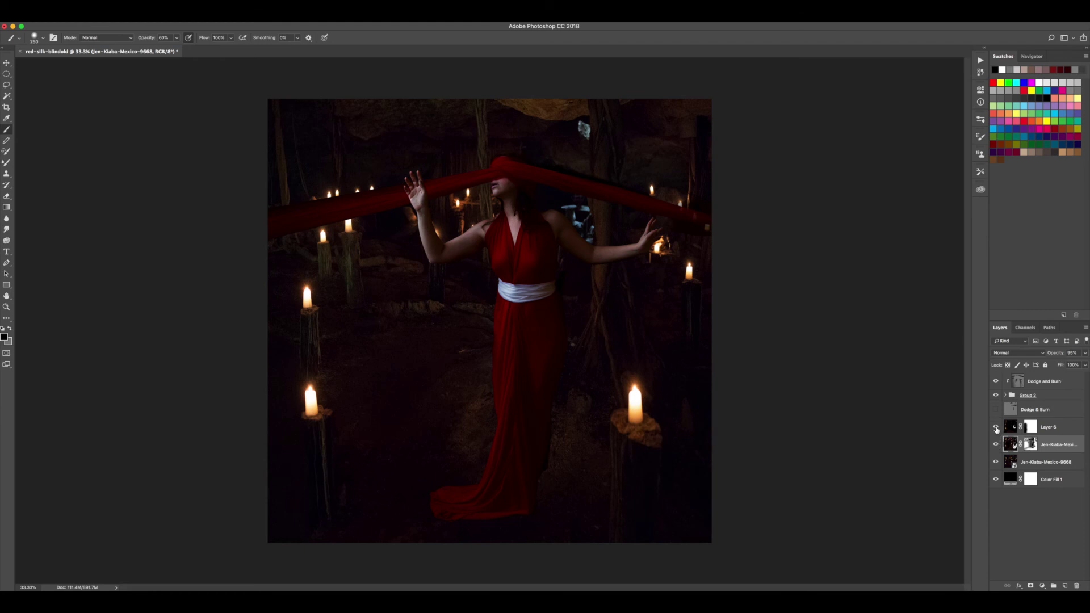
left_click(996, 463)
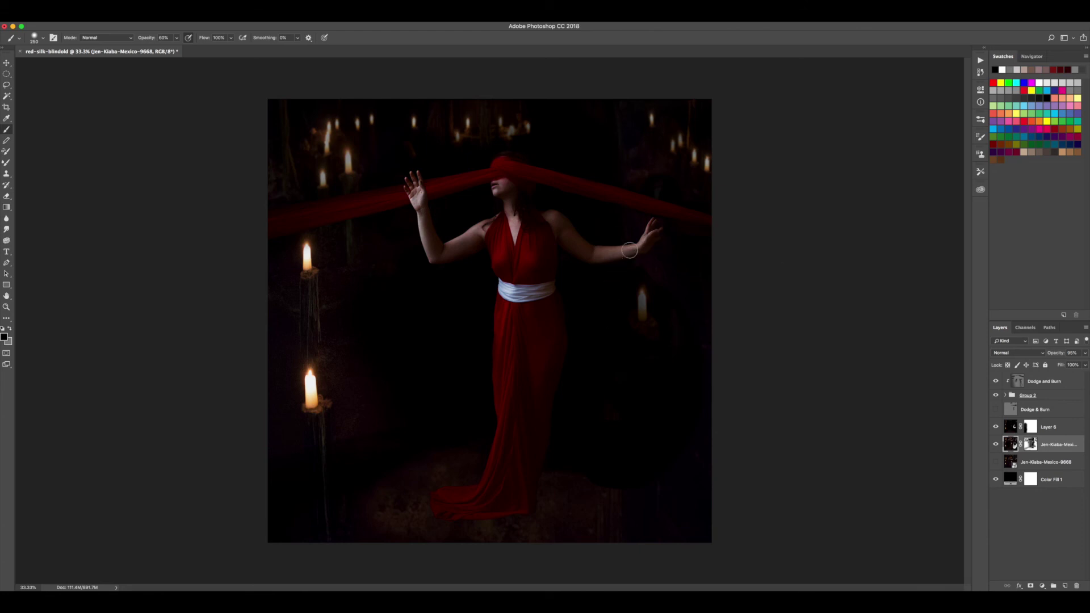
left_click(996, 428)
left_click(996, 445)
left_click(996, 466)
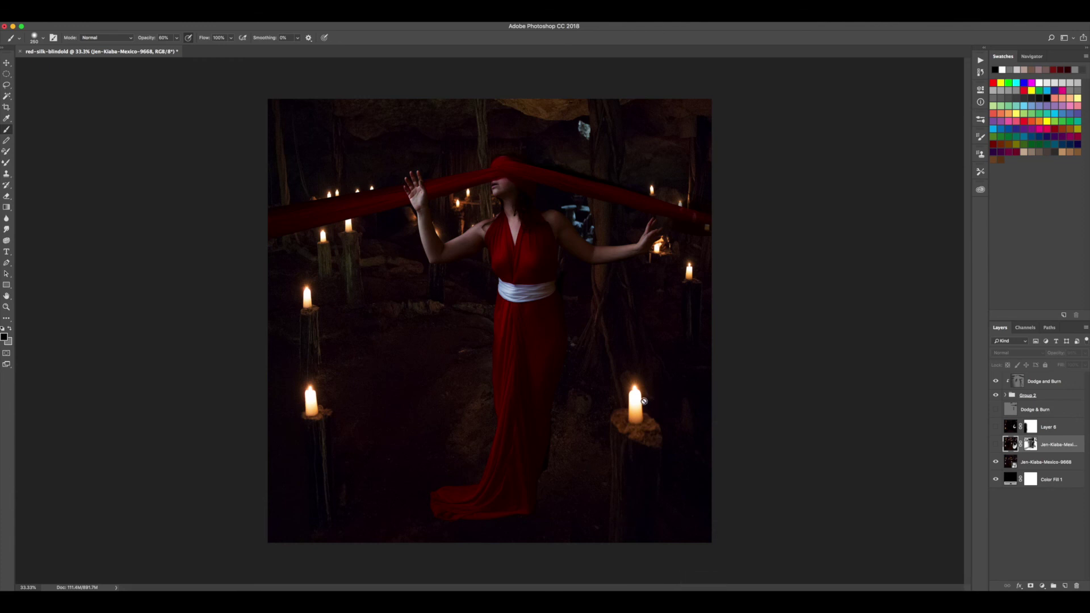
Step: Show the two masked candle background layers and the Dodge & Burn layer, and hide the unmasked cave photo
left_click(995, 445)
left_click(996, 427)
left_click(997, 409)
left_click(995, 478)
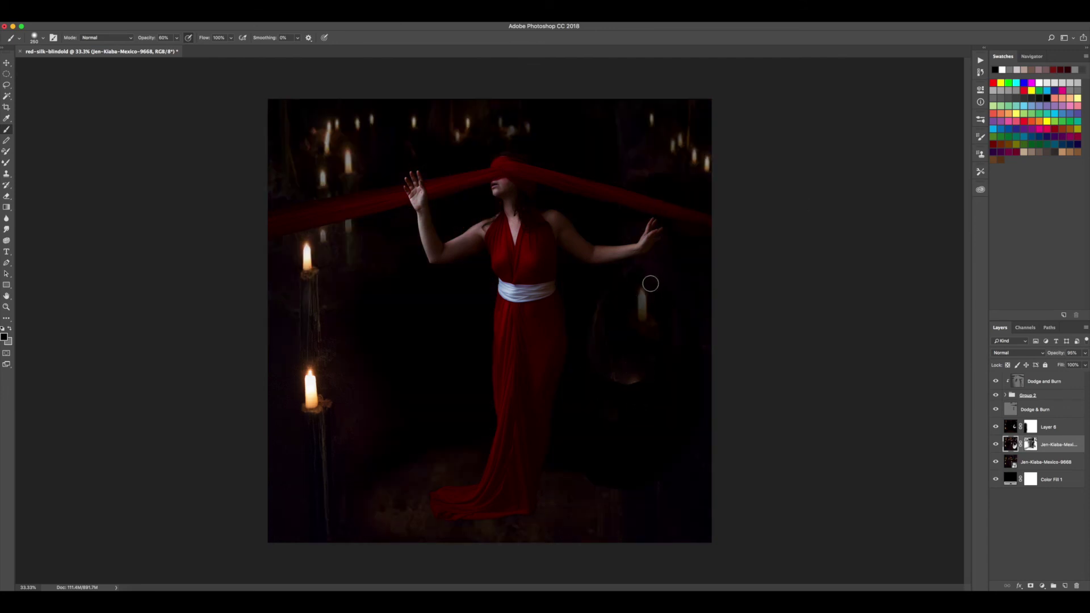
left_click(995, 463)
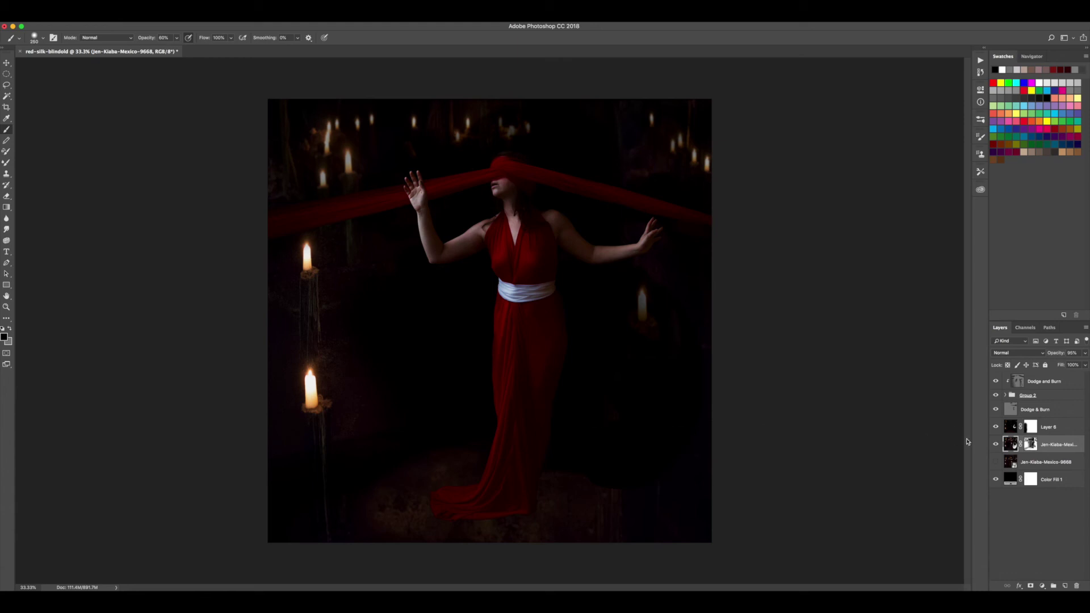
Step: Group the two masked candle background layers below the Dodge & Burn layer
left_click(1061, 431)
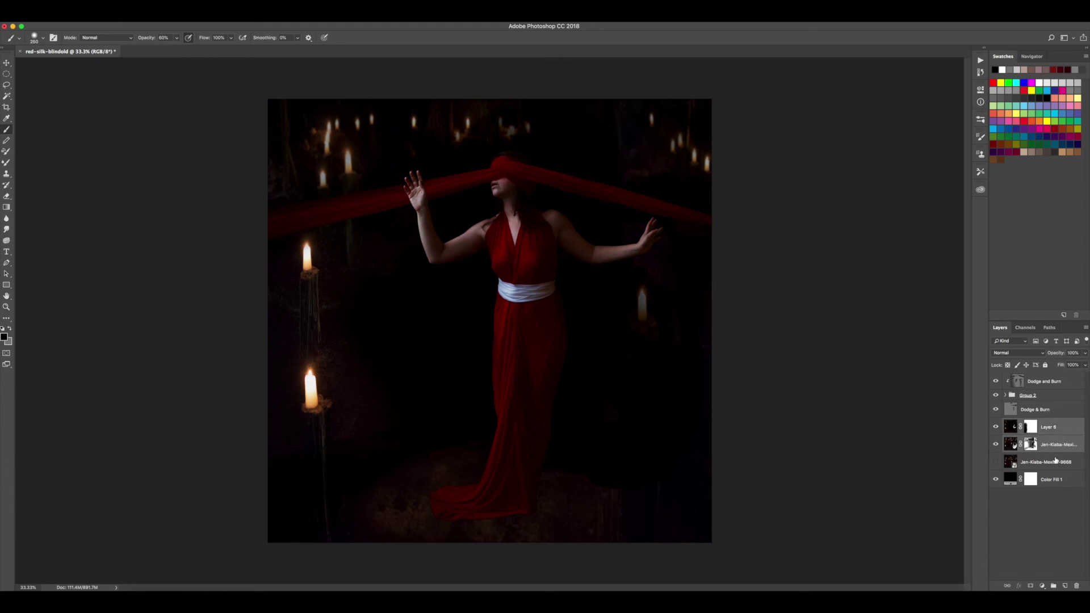
key("super+g")
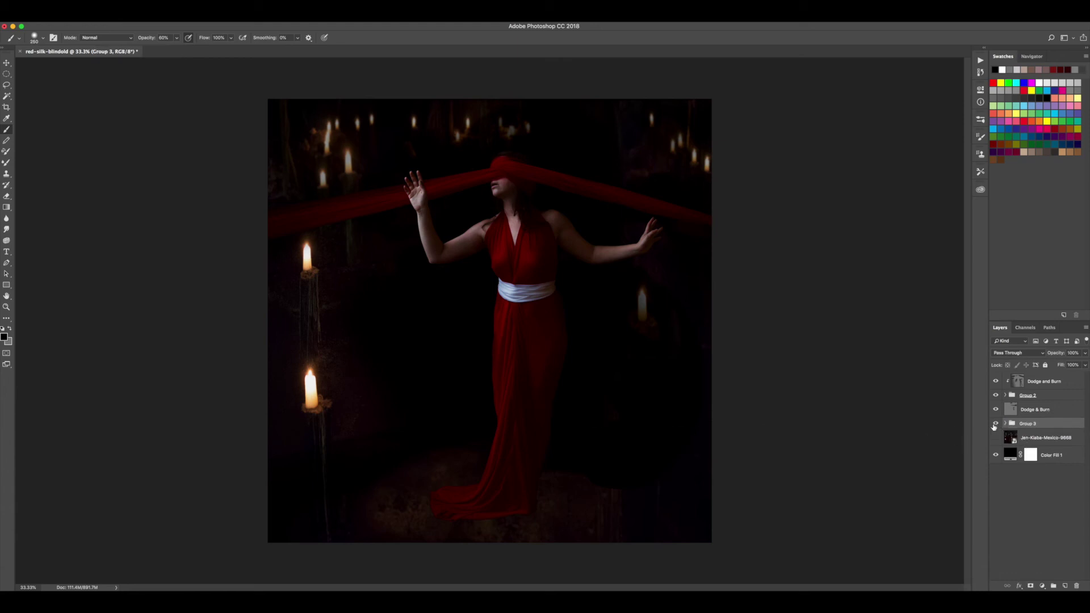
Step: Compare the grouped candle background with the unmasked cave photo, leaving the group shown and the photo hidden
left_click(995, 425)
left_click(995, 438)
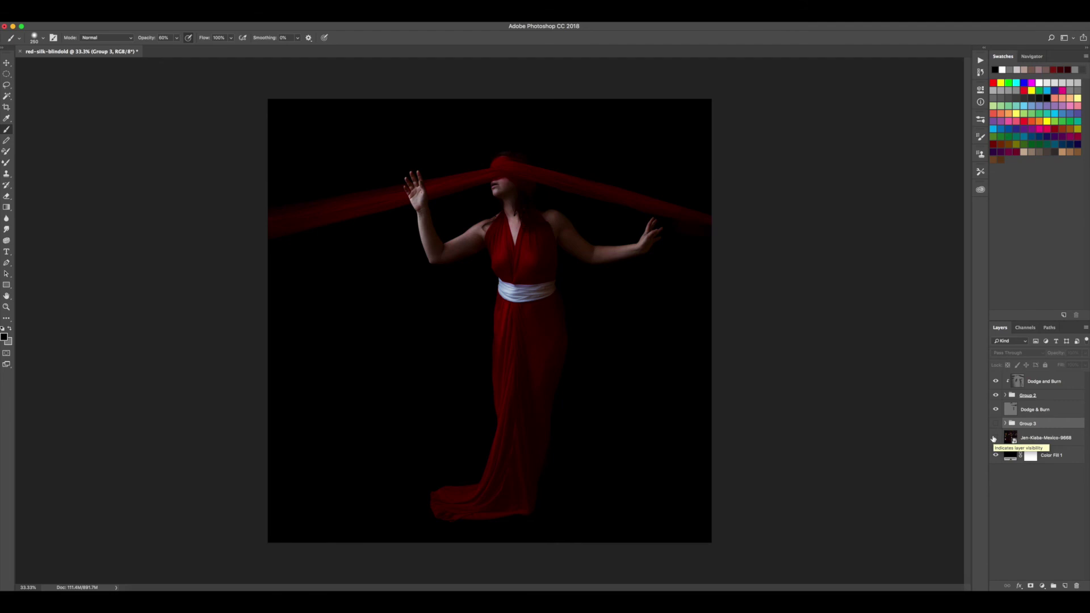
left_click(995, 438)
left_click(995, 424)
left_click(993, 442)
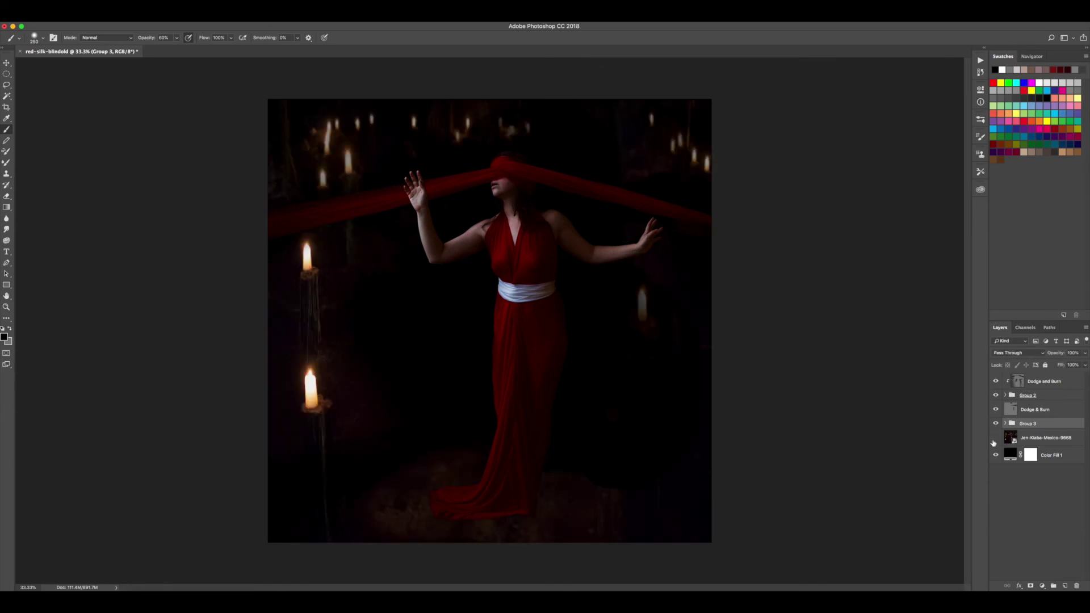